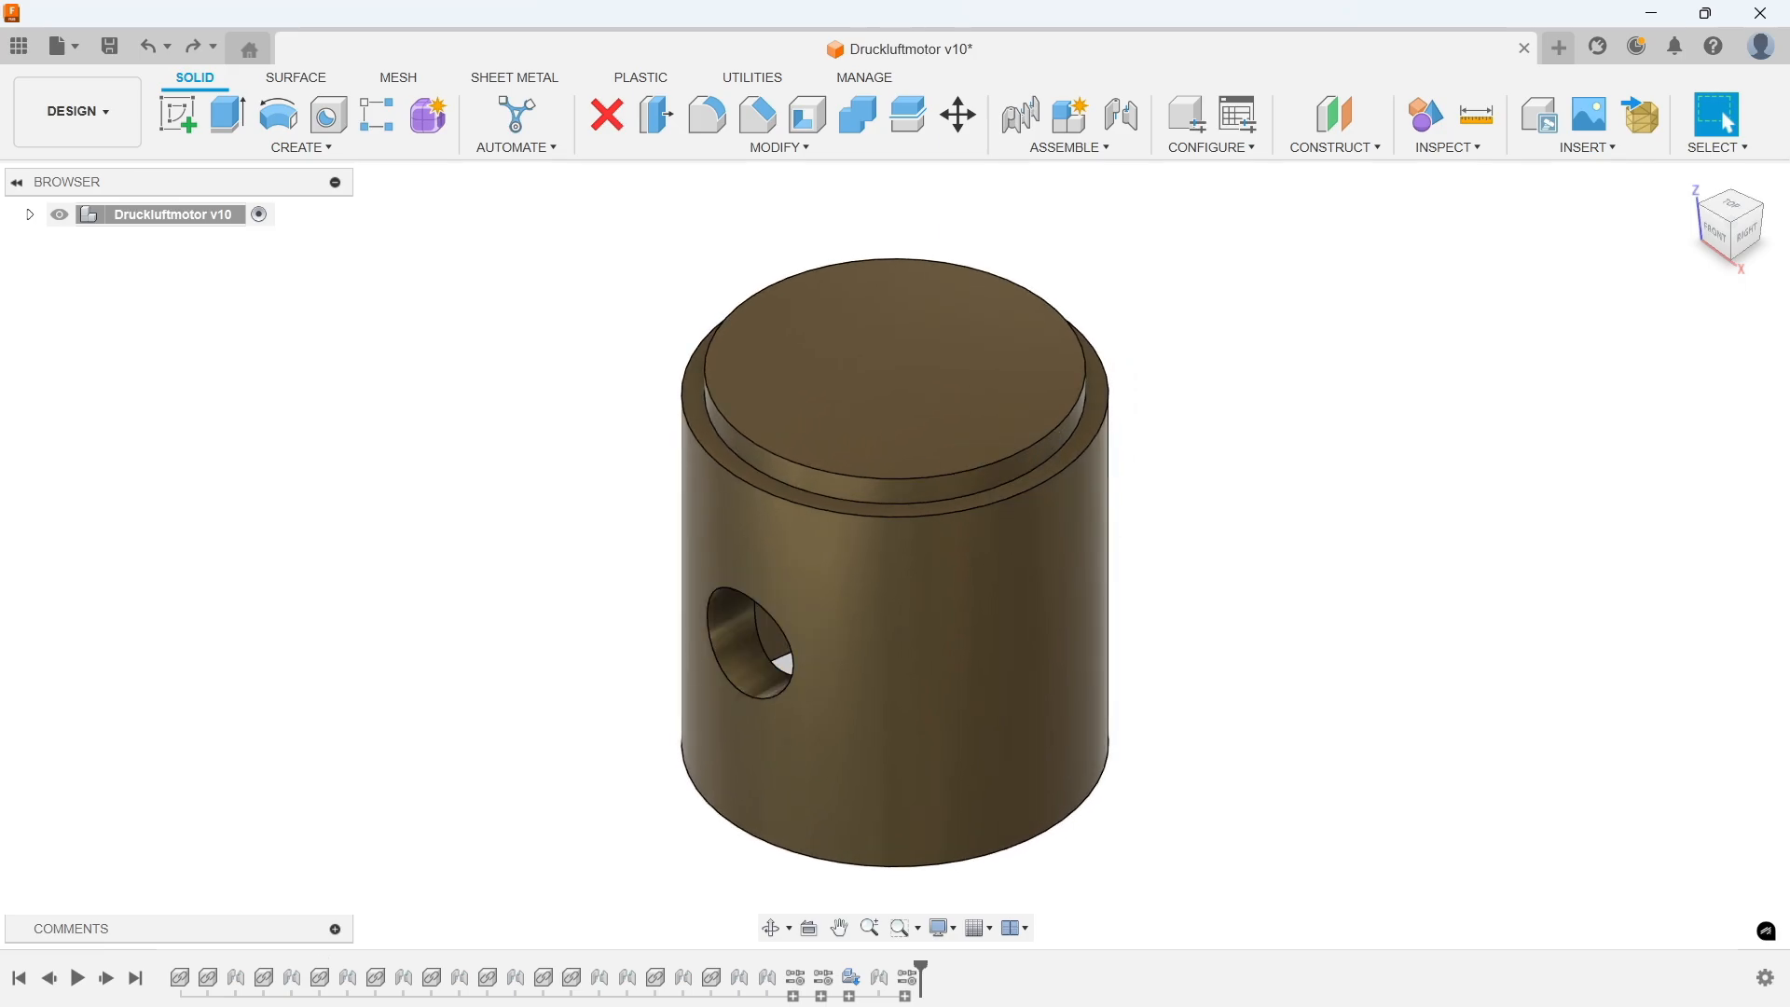
Step: Create a new design and start a sketch on the front plane
{"action": "key", "text": "ctrl+y"}
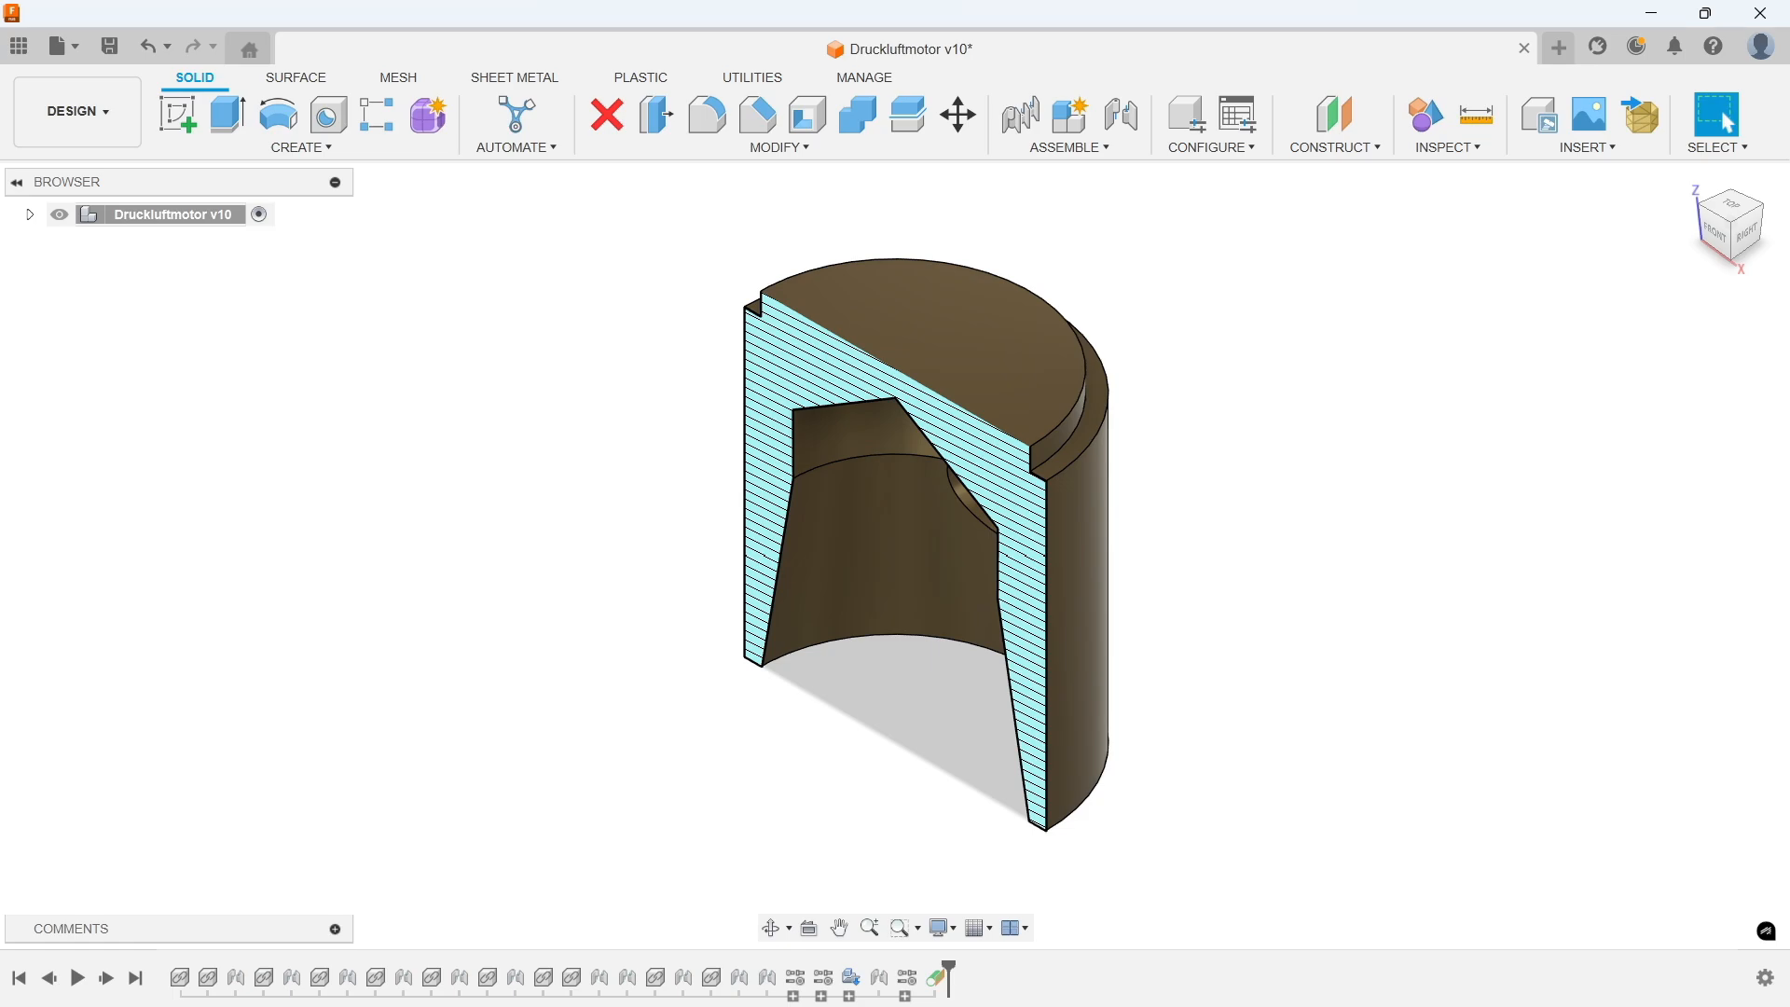
{"action": "key", "text": "ctrl+z"}
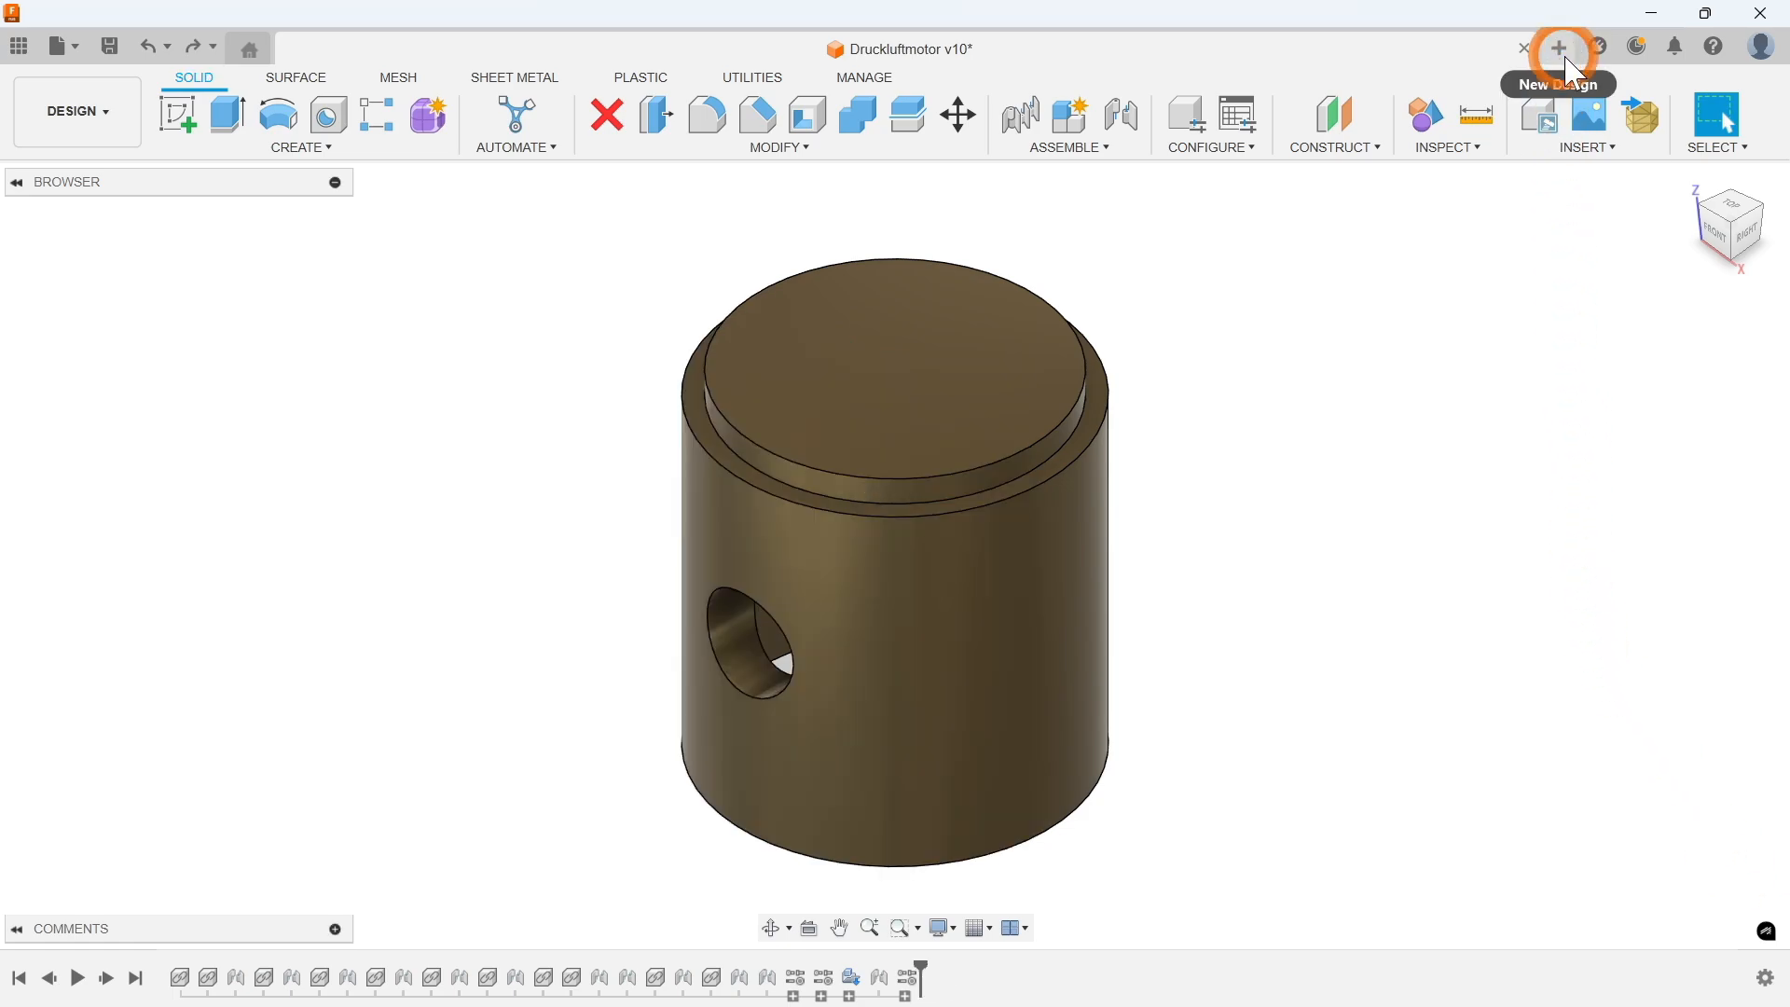
{"action": "left_click", "coordinate": [1567, 61]}
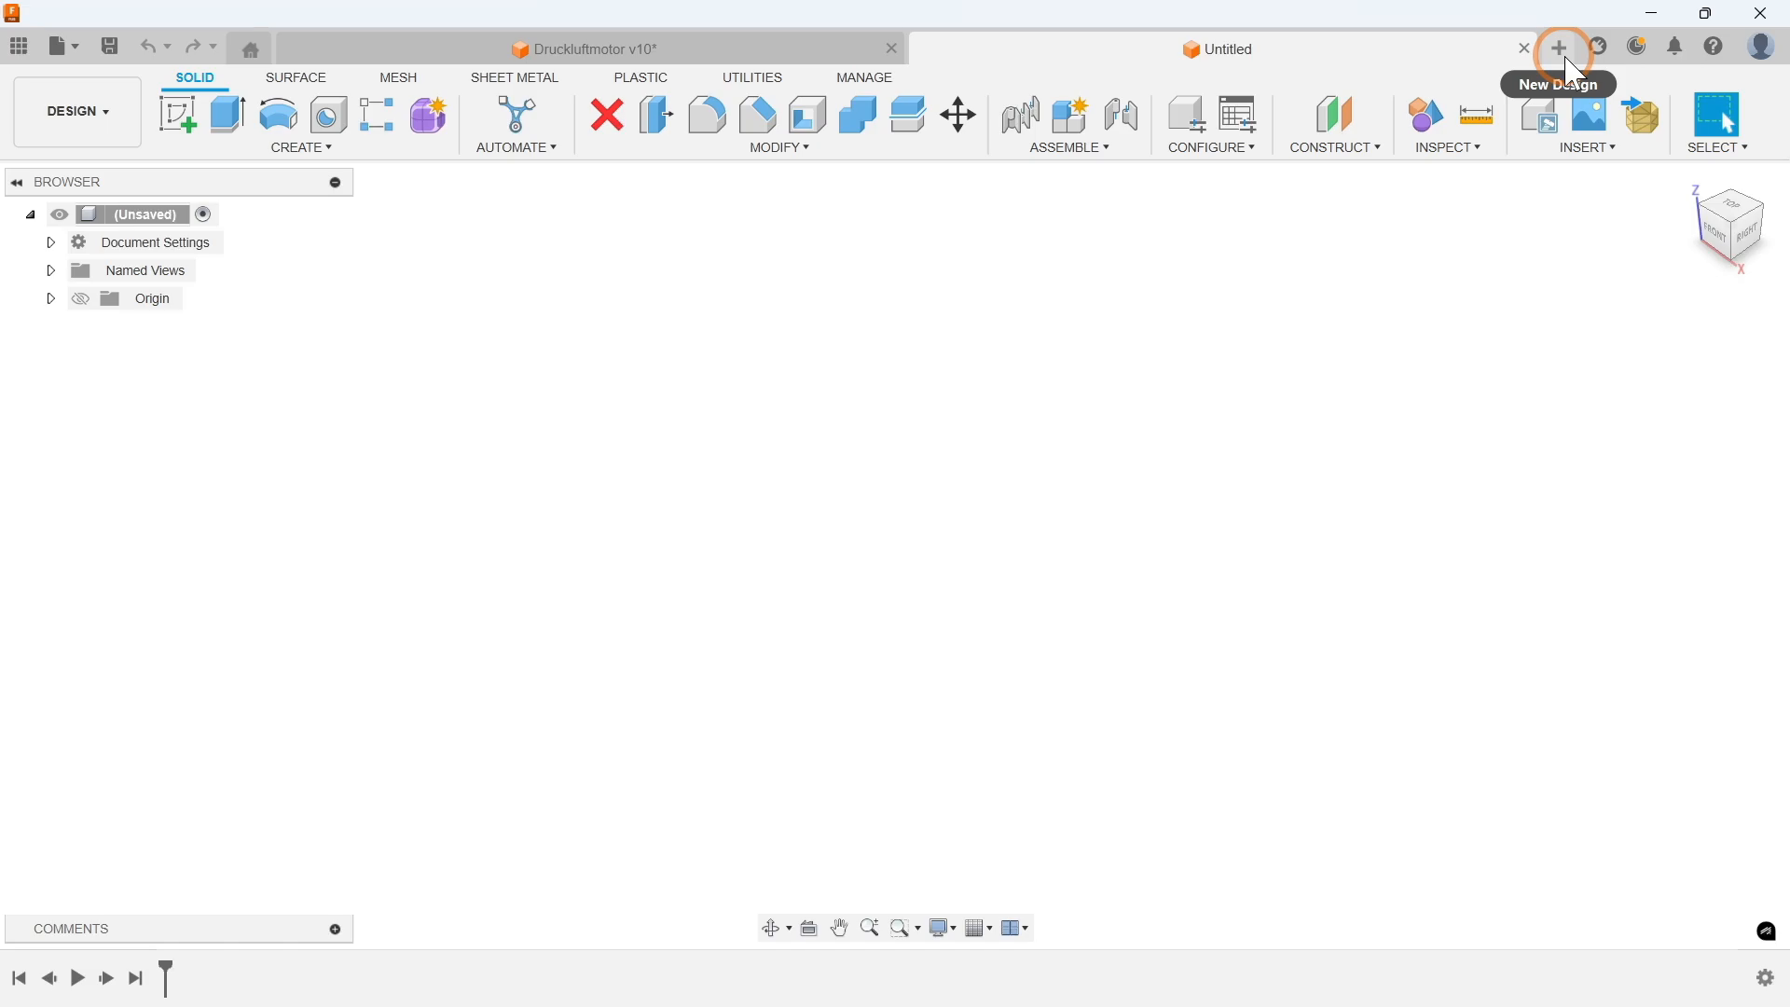
{"action": "left_click", "coordinate": [294, 147]}
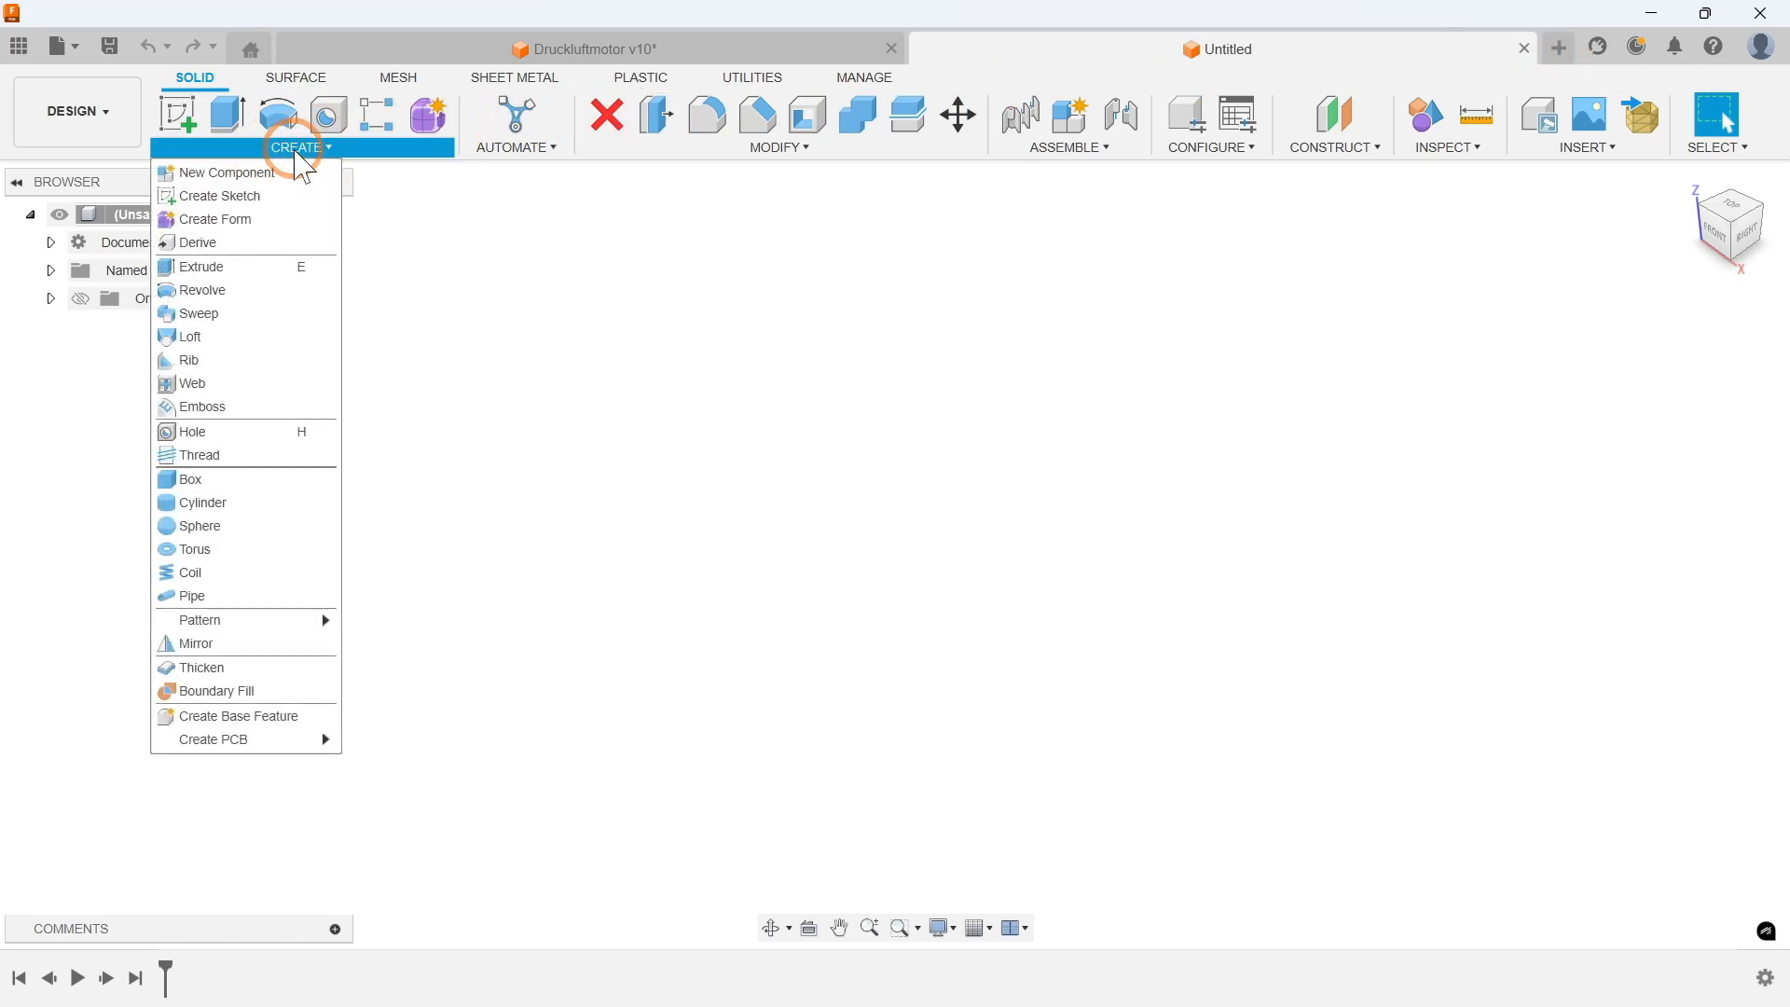
{"action": "left_click", "coordinate": [235, 196]}
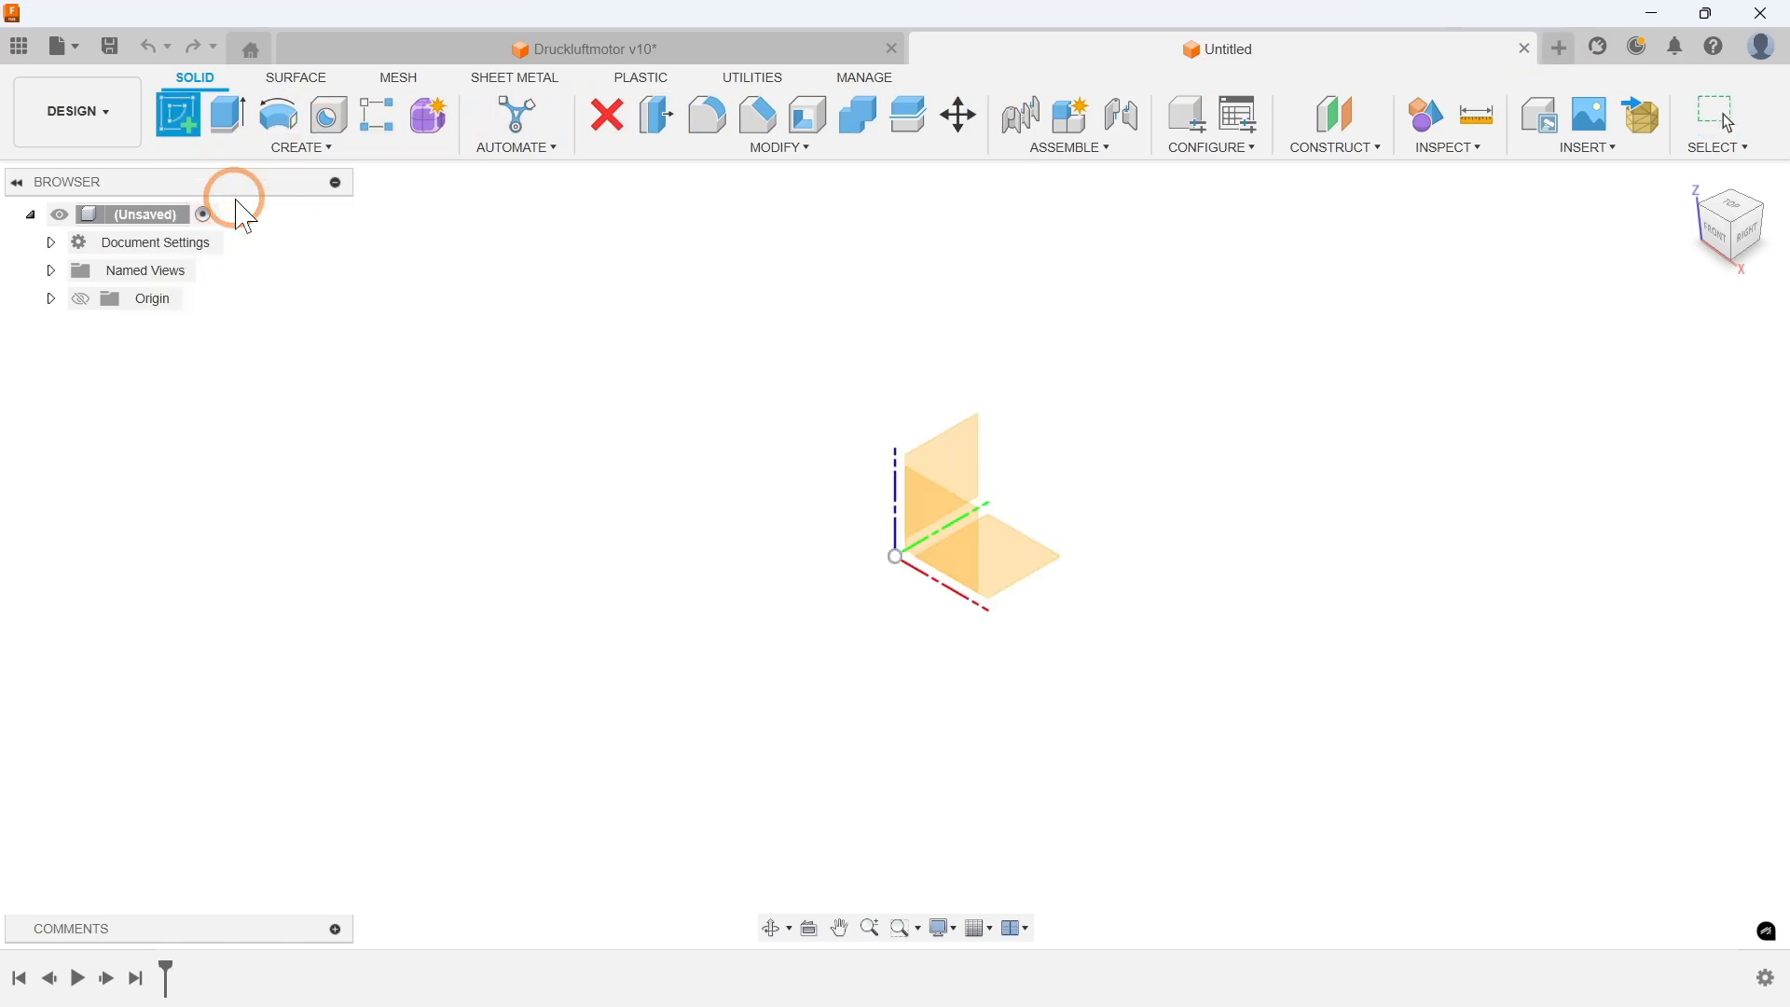
{"action": "left_click", "coordinate": [959, 532]}
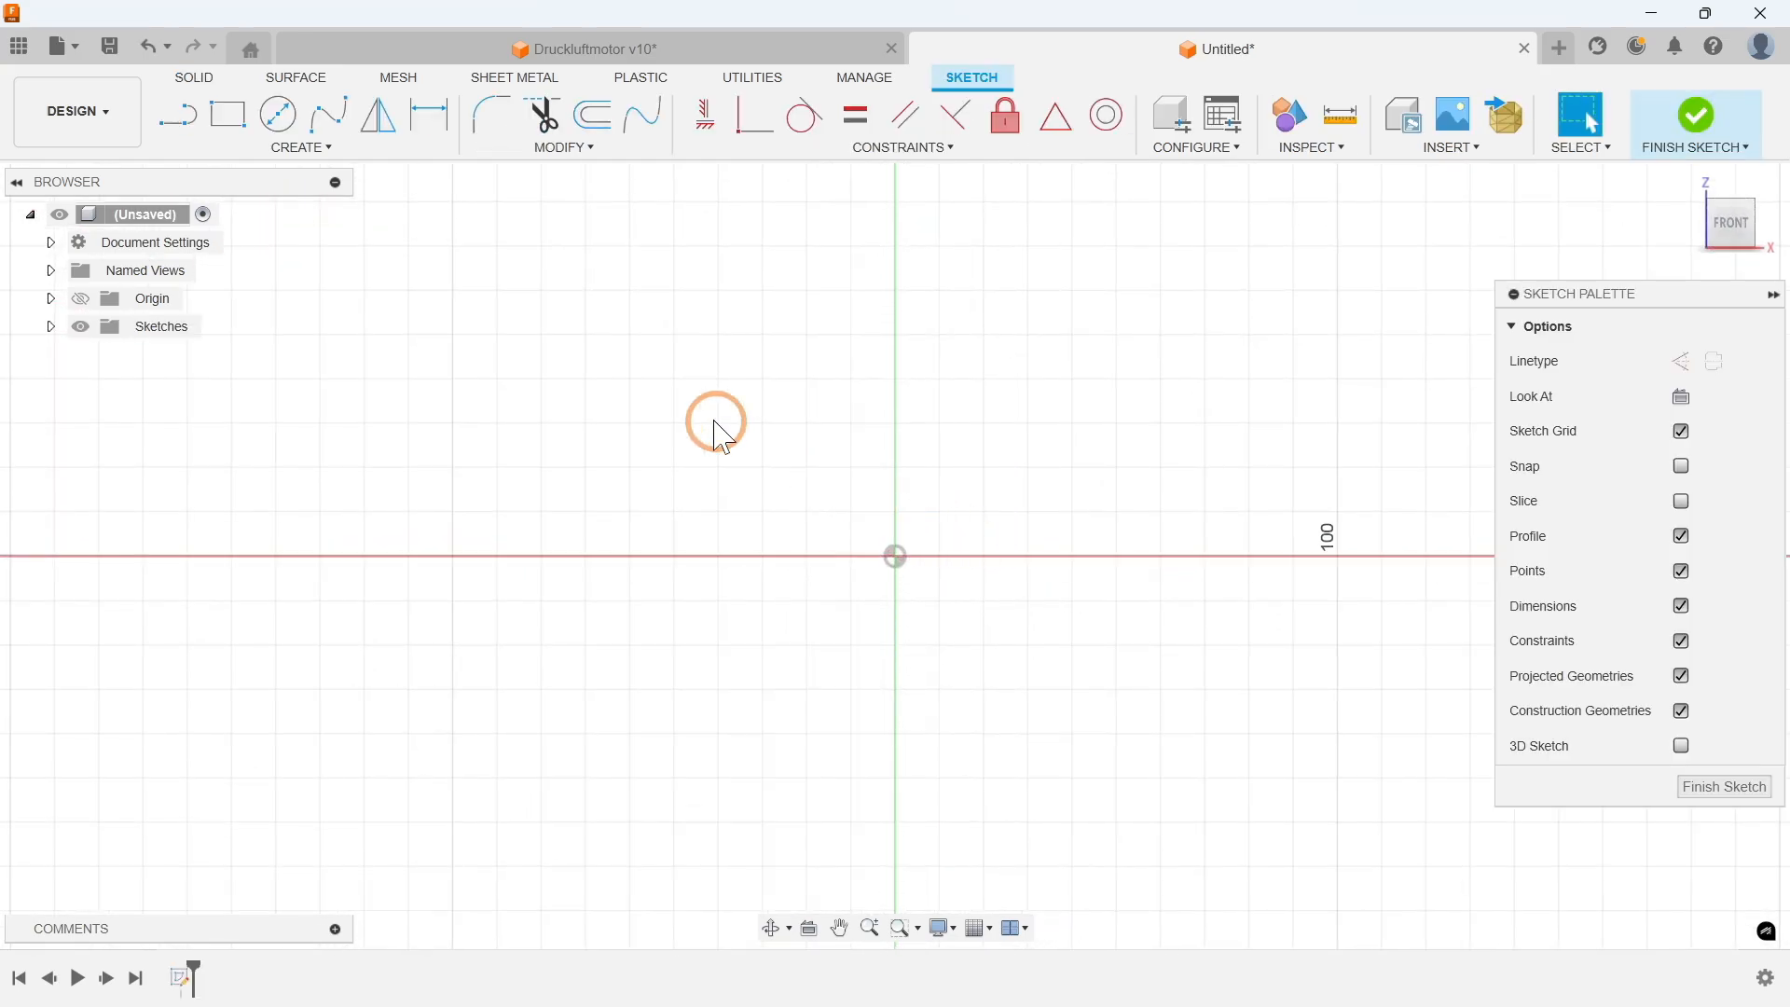
Step: Draw a vertical construction line 15 mm long upward from the origin as the centre axis
{"action": "left_click", "coordinate": [300, 146]}
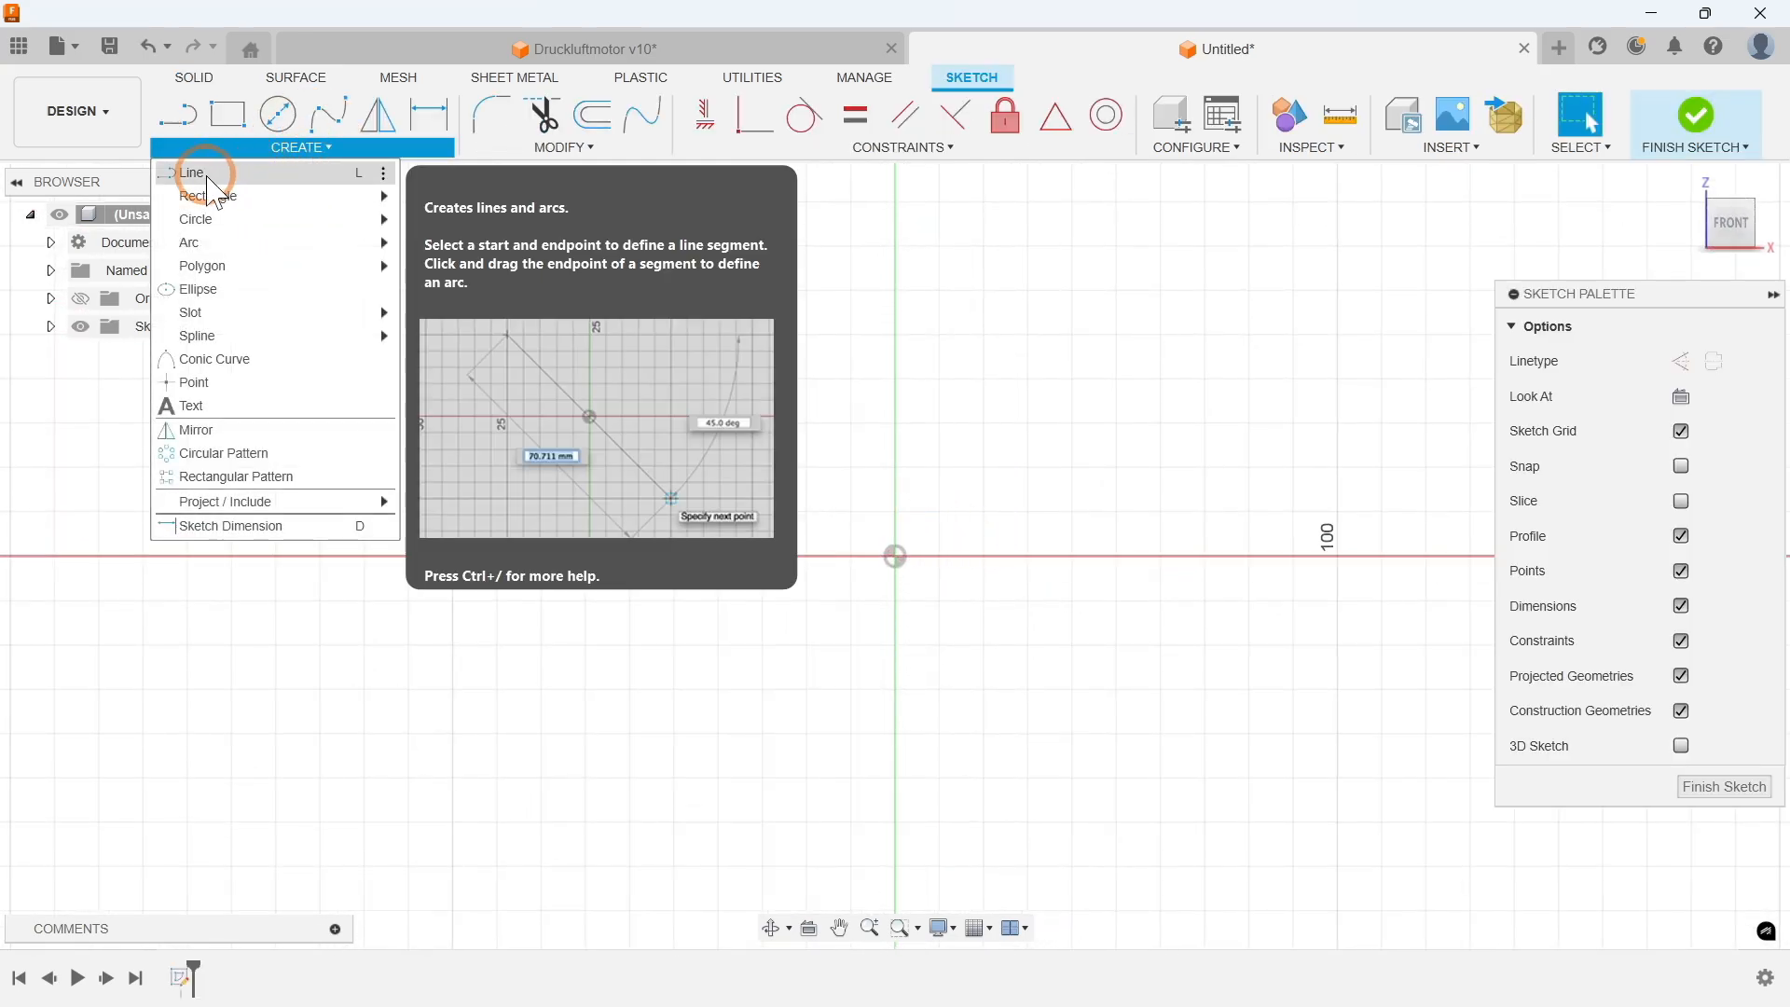
{"action": "left_click", "coordinate": [251, 171]}
{"action": "left_click", "coordinate": [1716, 358]}
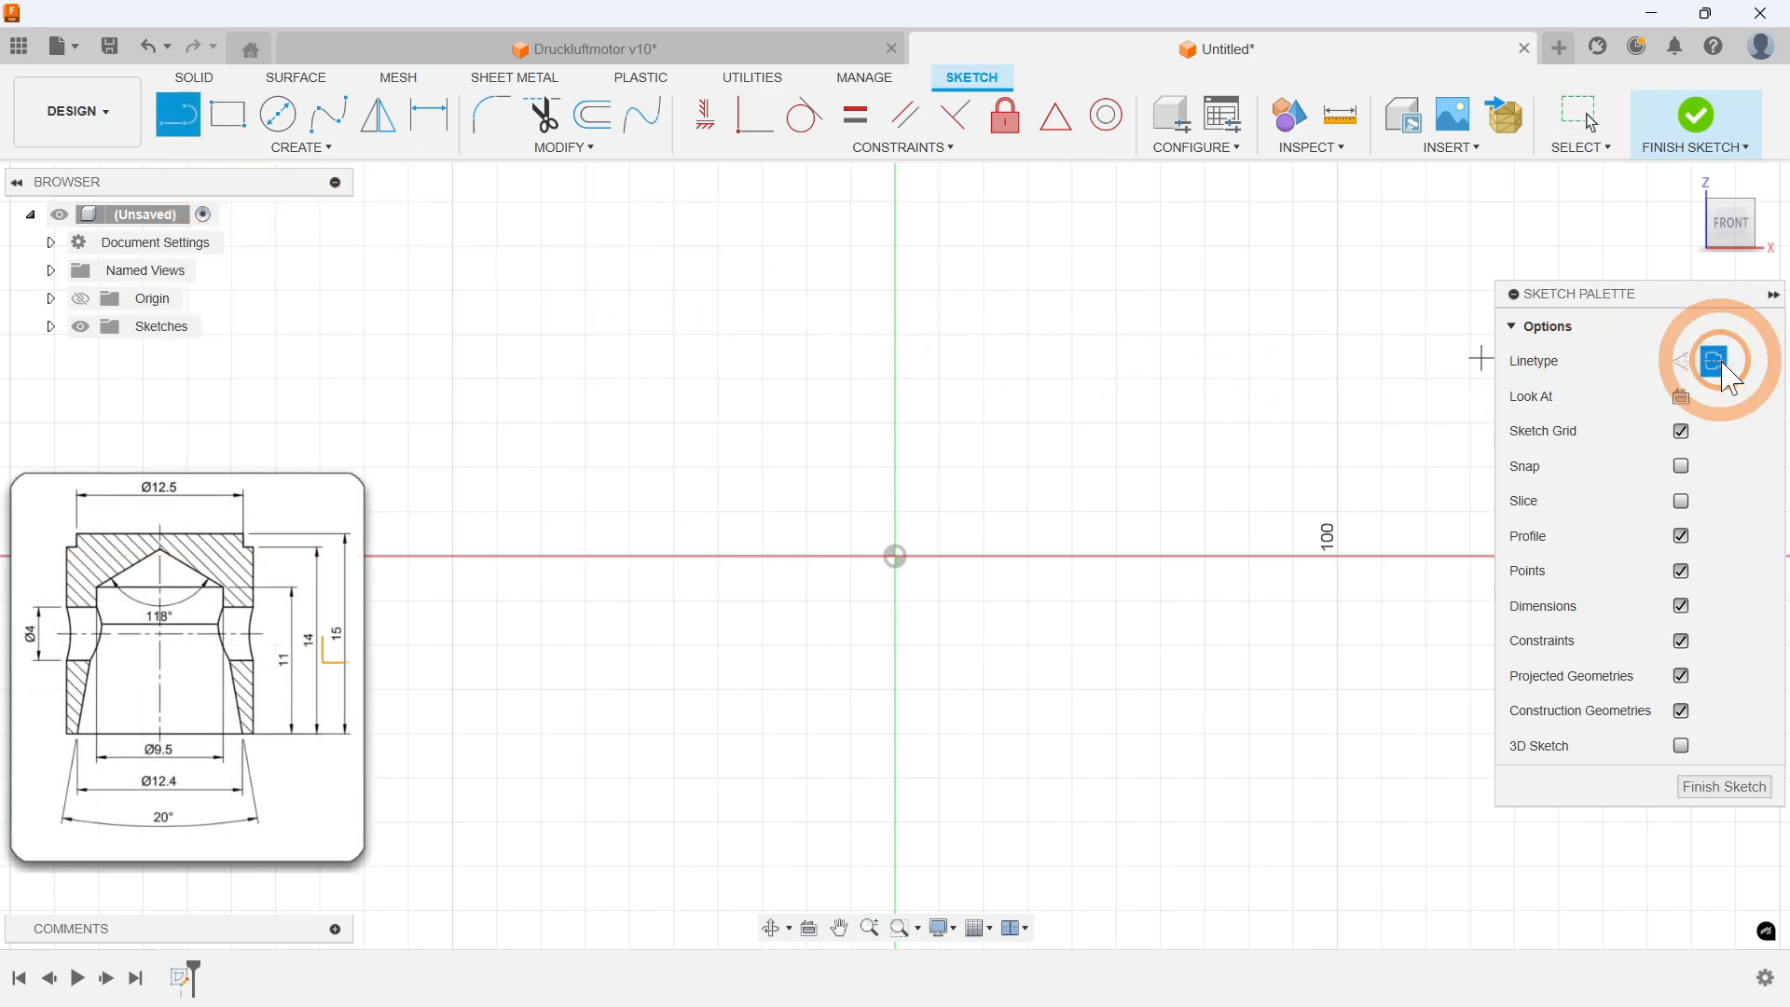
{"action": "left_click", "coordinate": [895, 555]}
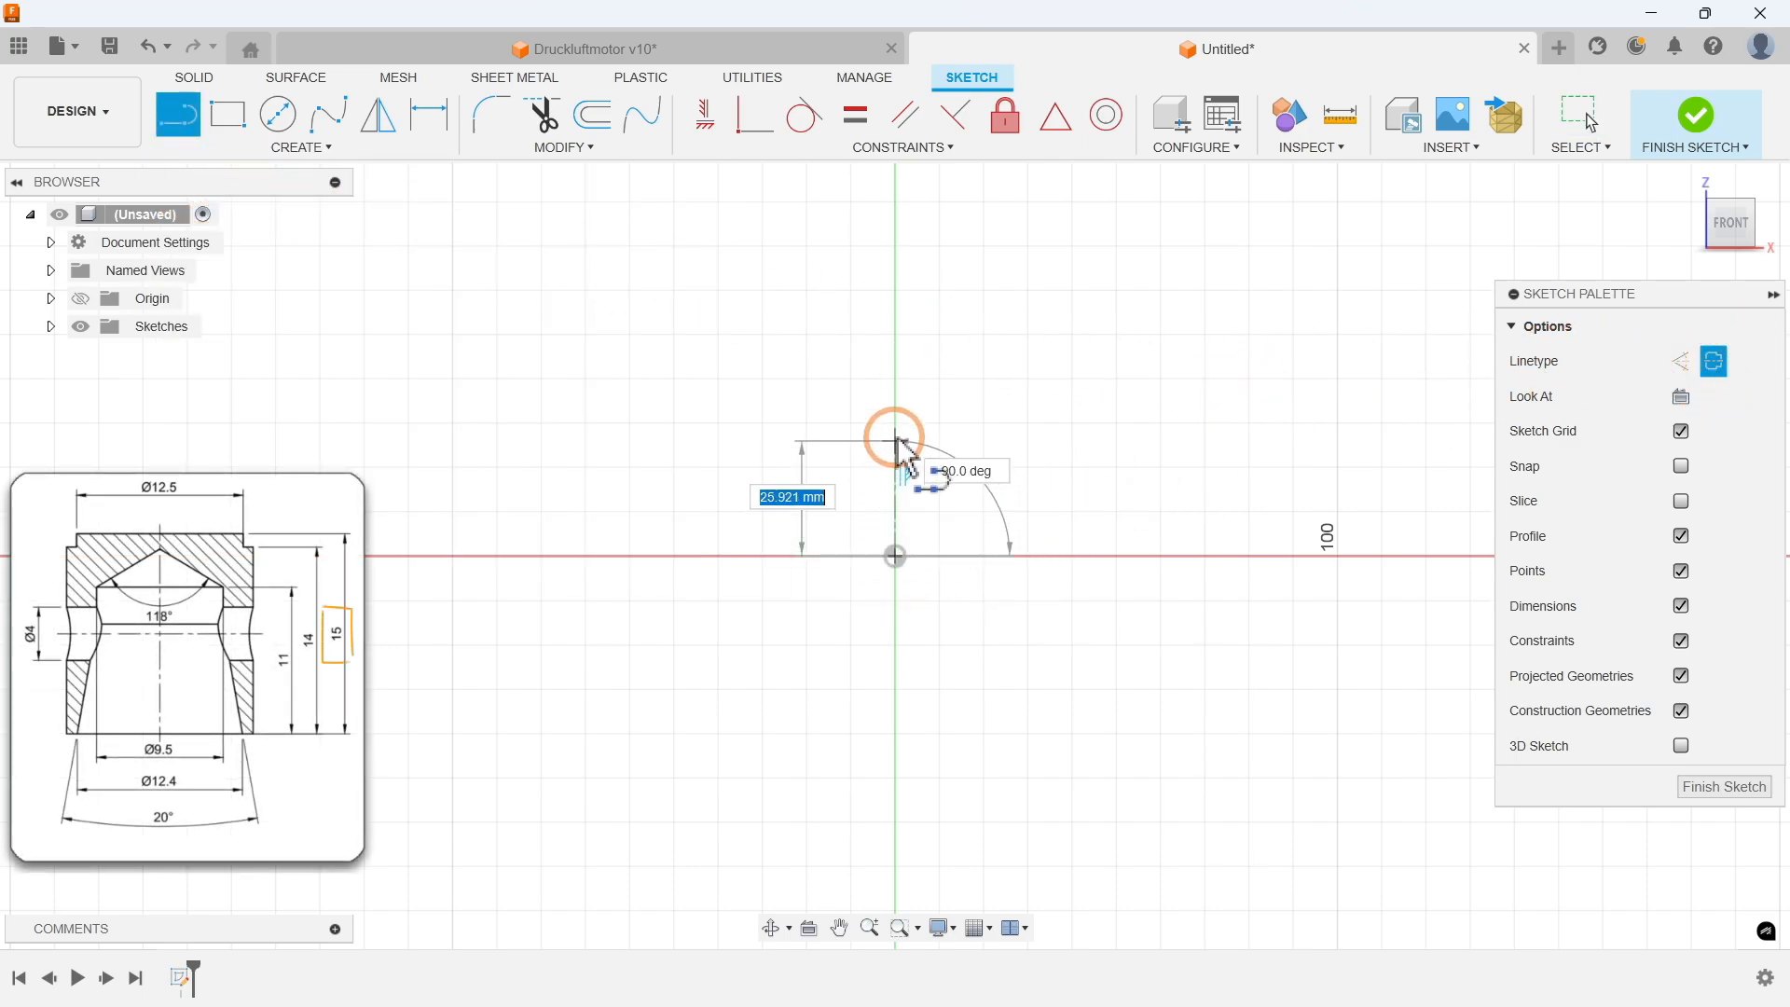
{"action": "type", "text": "15"}
{"action": "key", "text": "Return"}
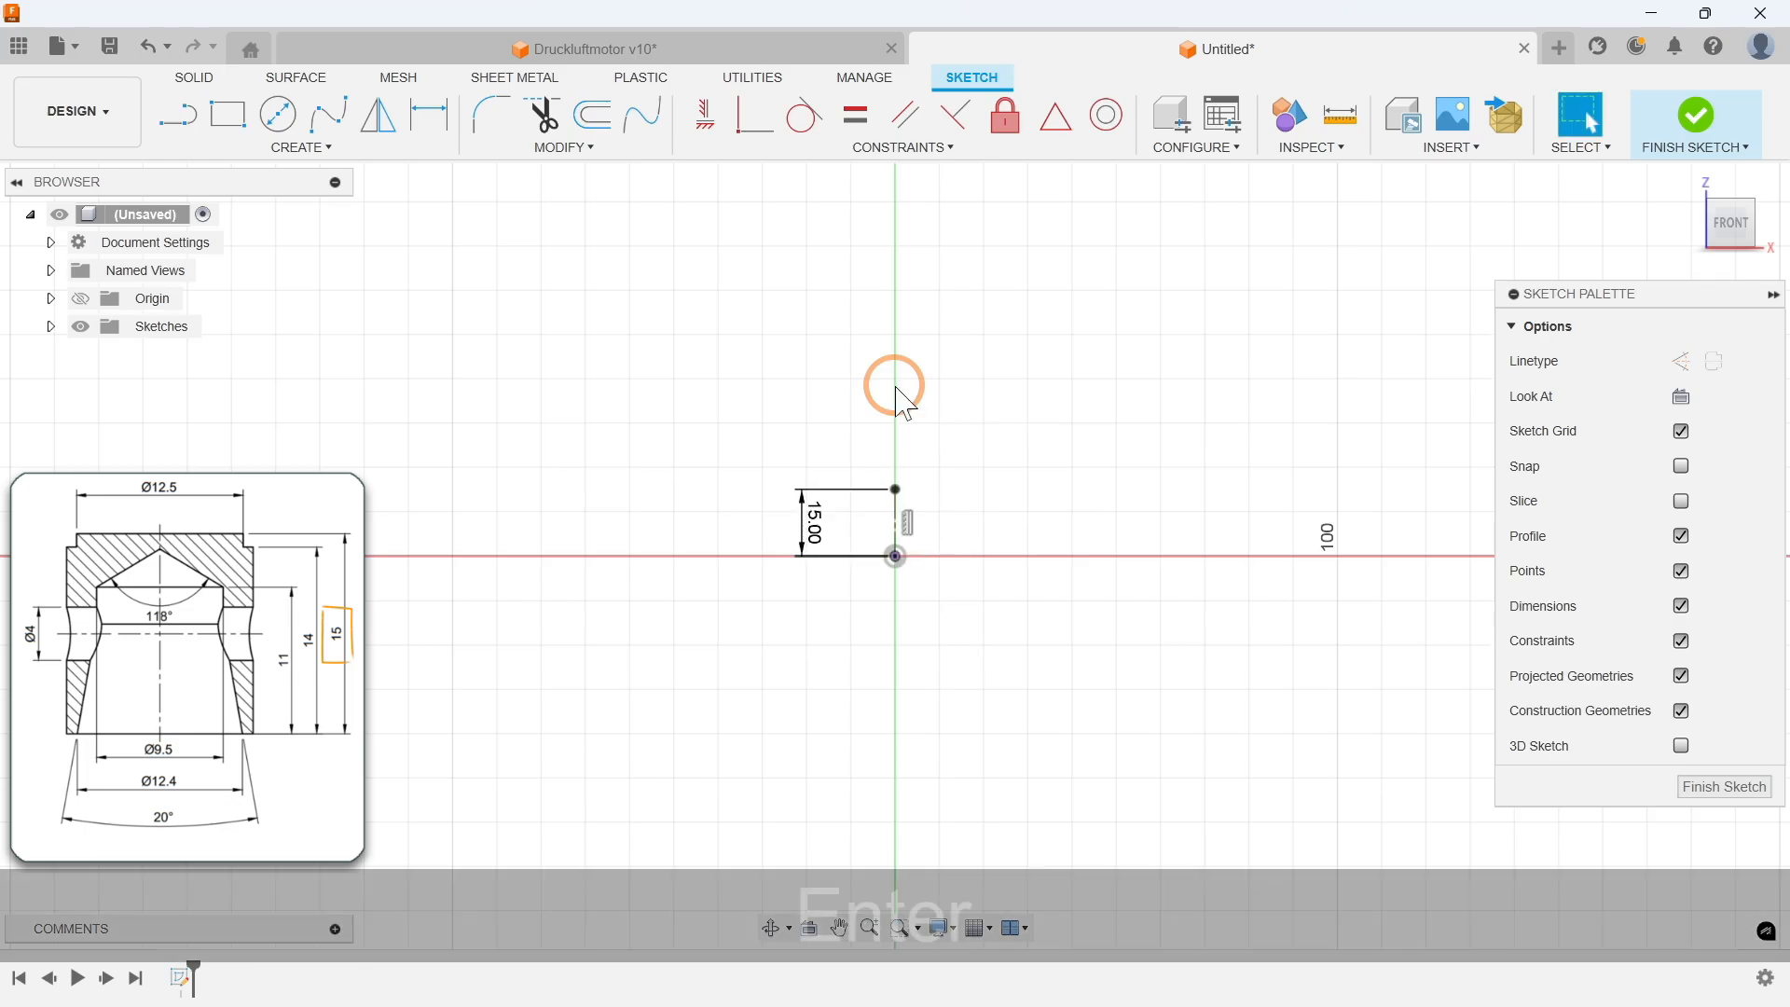
Step: Draw the closed half cross-section profile of the part to the right of the axis with the Line tool
{"action": "scroll", "coordinate": [897, 554], "scroll_direction": "up", "scroll_amount": 8}
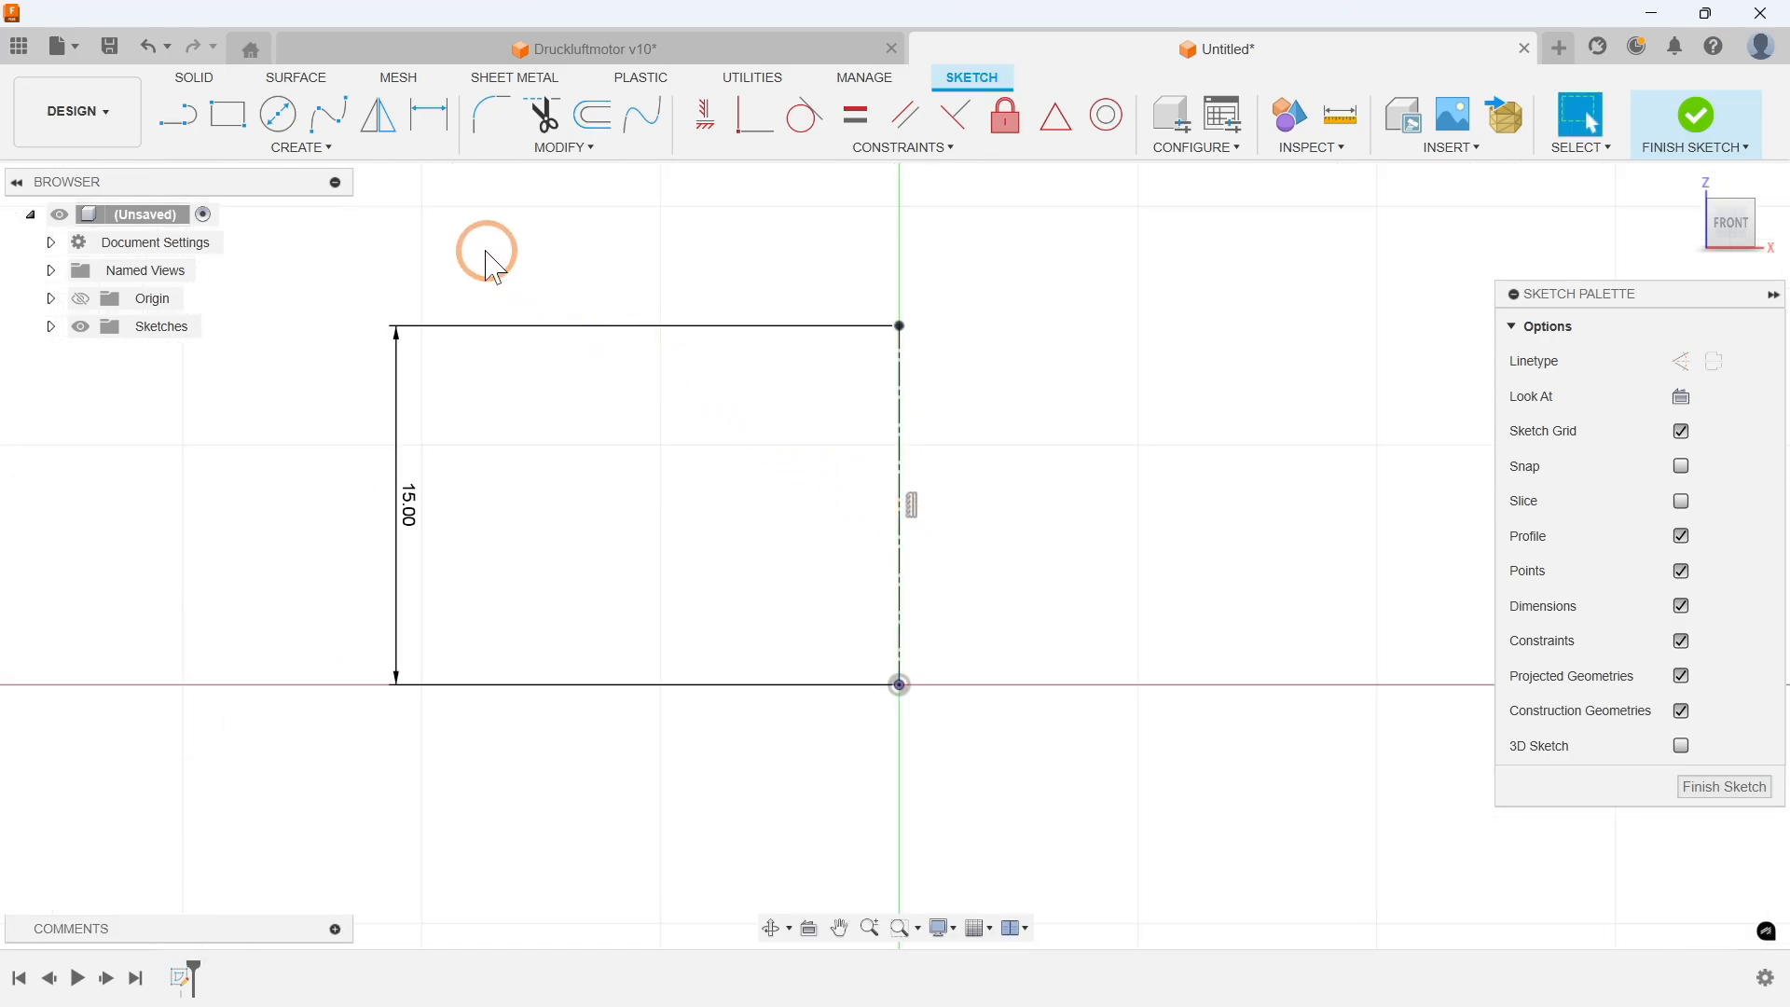
{"action": "left_click", "coordinate": [313, 147]}
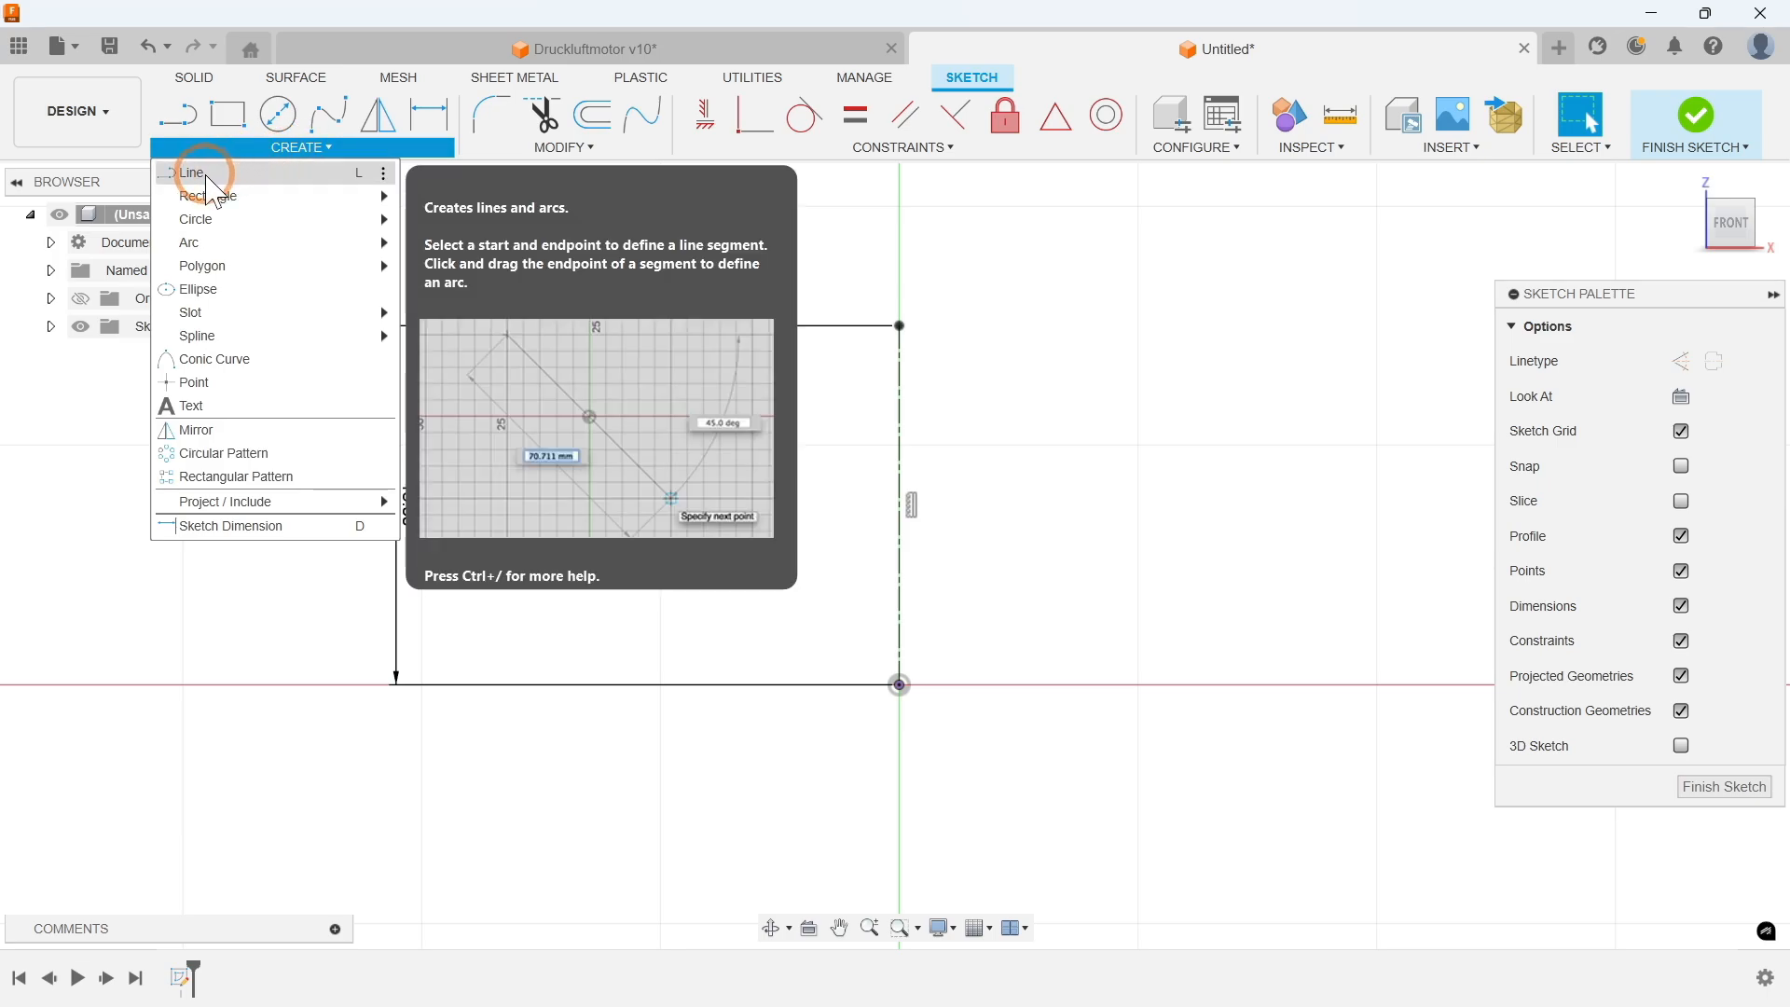
{"action": "left_click", "coordinate": [228, 173]}
{"action": "left_click", "coordinate": [886, 329]}
{"action": "left_click", "coordinate": [1070, 326]}
{"action": "left_click", "coordinate": [1070, 386]}
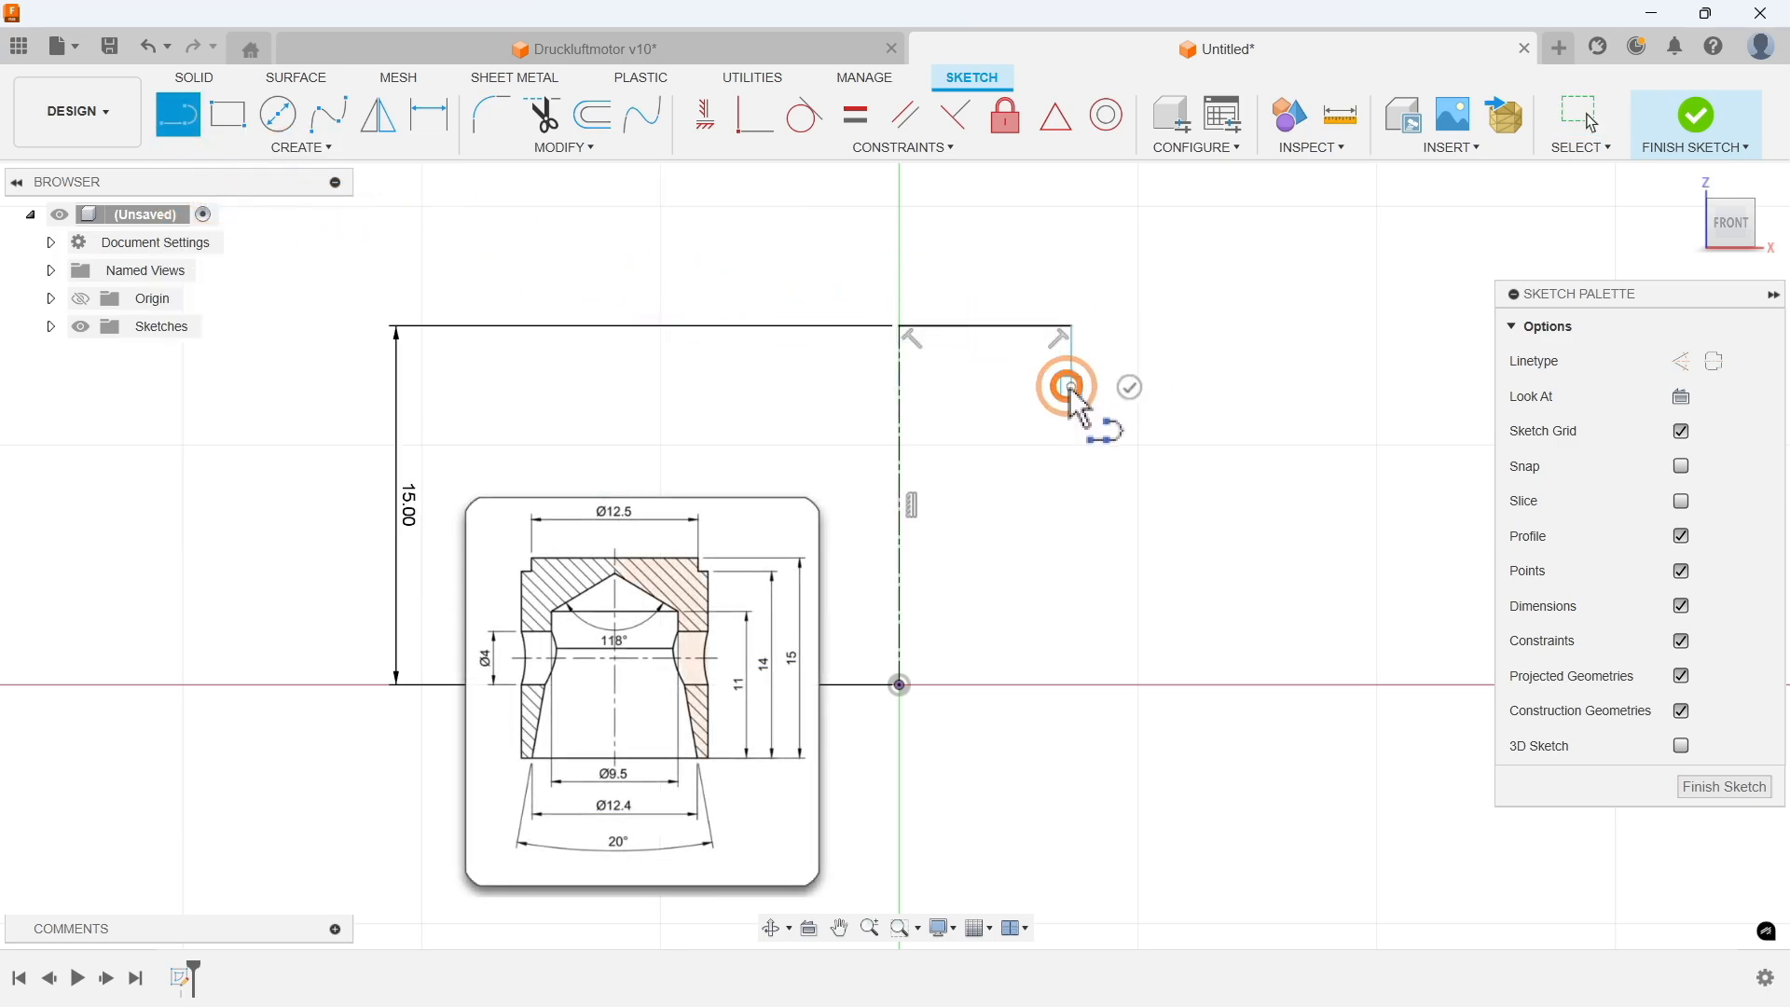
{"action": "left_click", "coordinate": [1112, 387]}
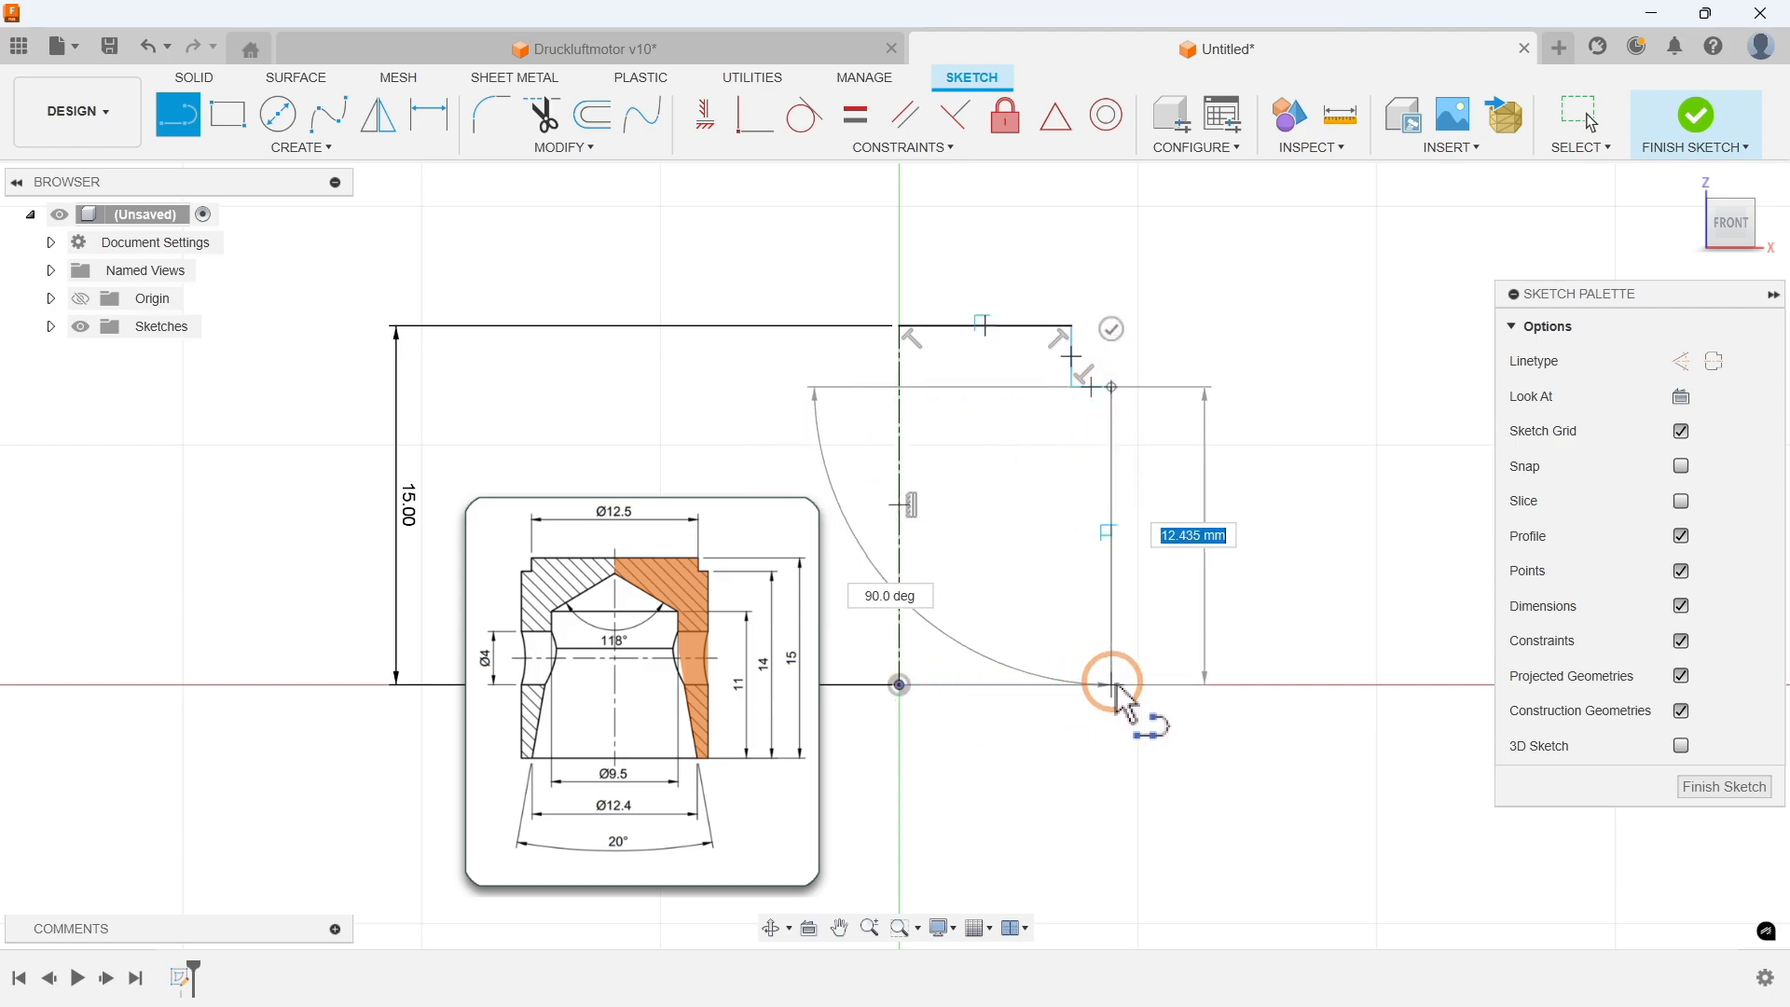
{"action": "left_click", "coordinate": [1116, 686]}
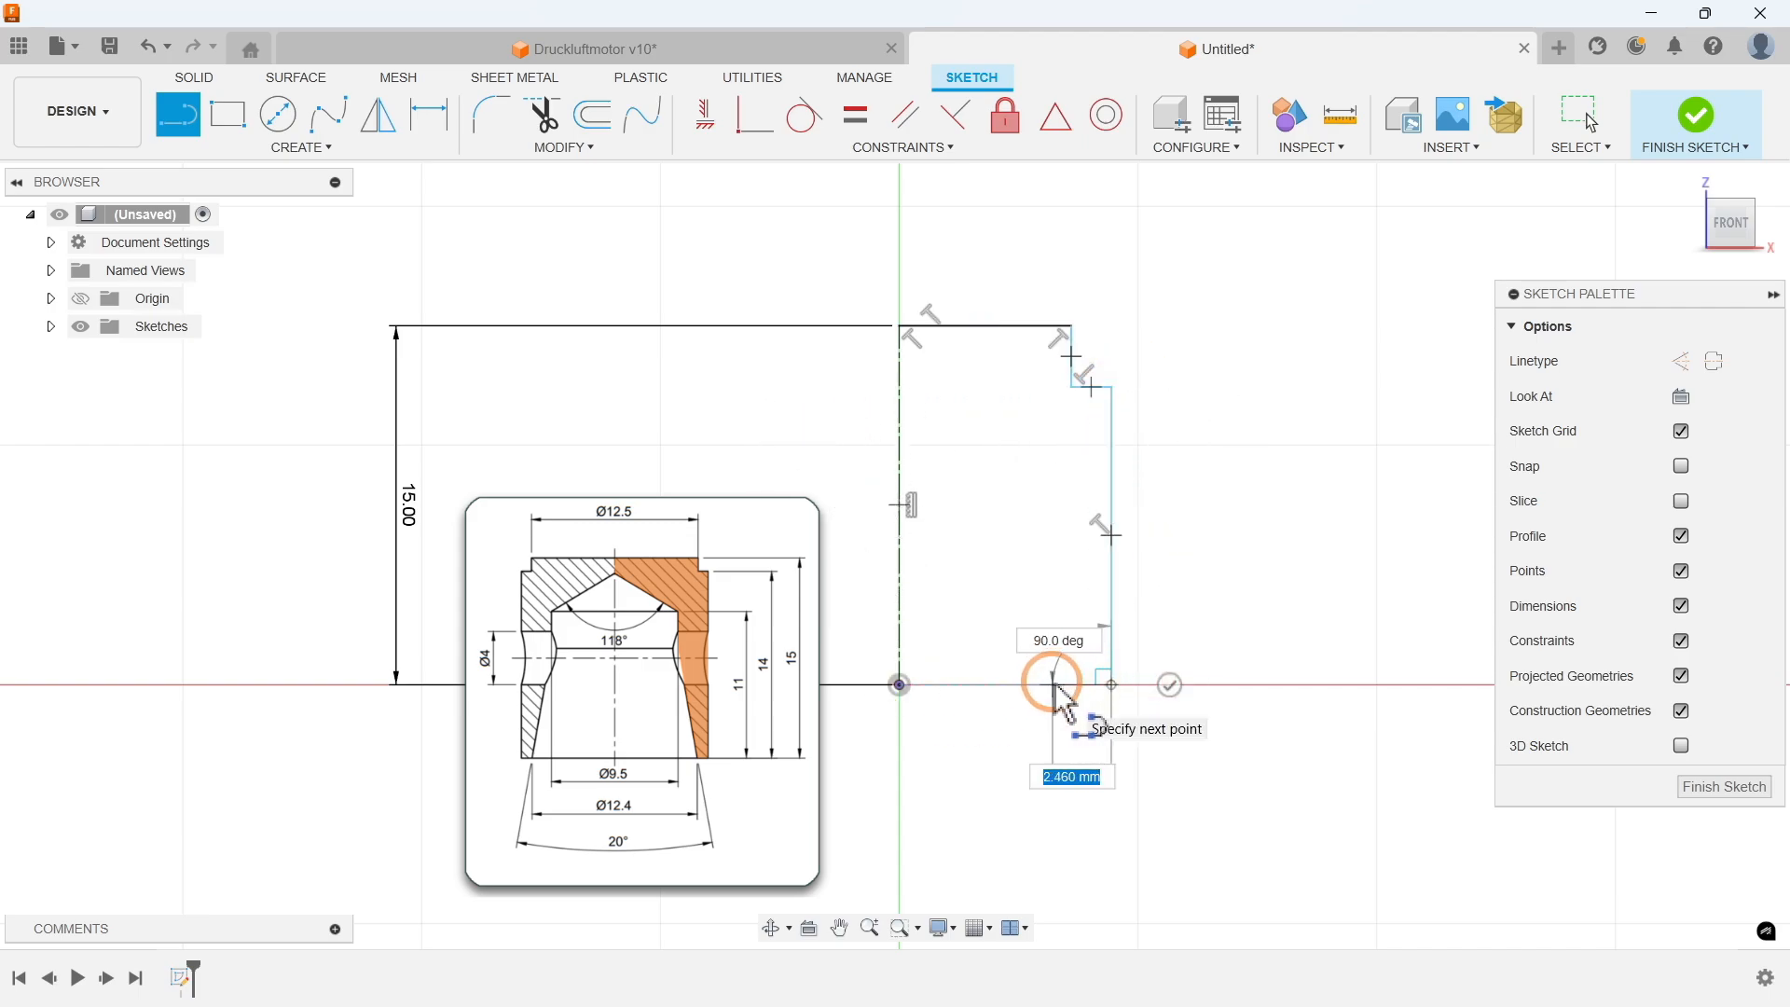
{"action": "left_click", "coordinate": [1053, 685]}
{"action": "left_click", "coordinate": [1012, 483]}
{"action": "left_click", "coordinate": [1010, 423]}
{"action": "left_click", "coordinate": [899, 362]}
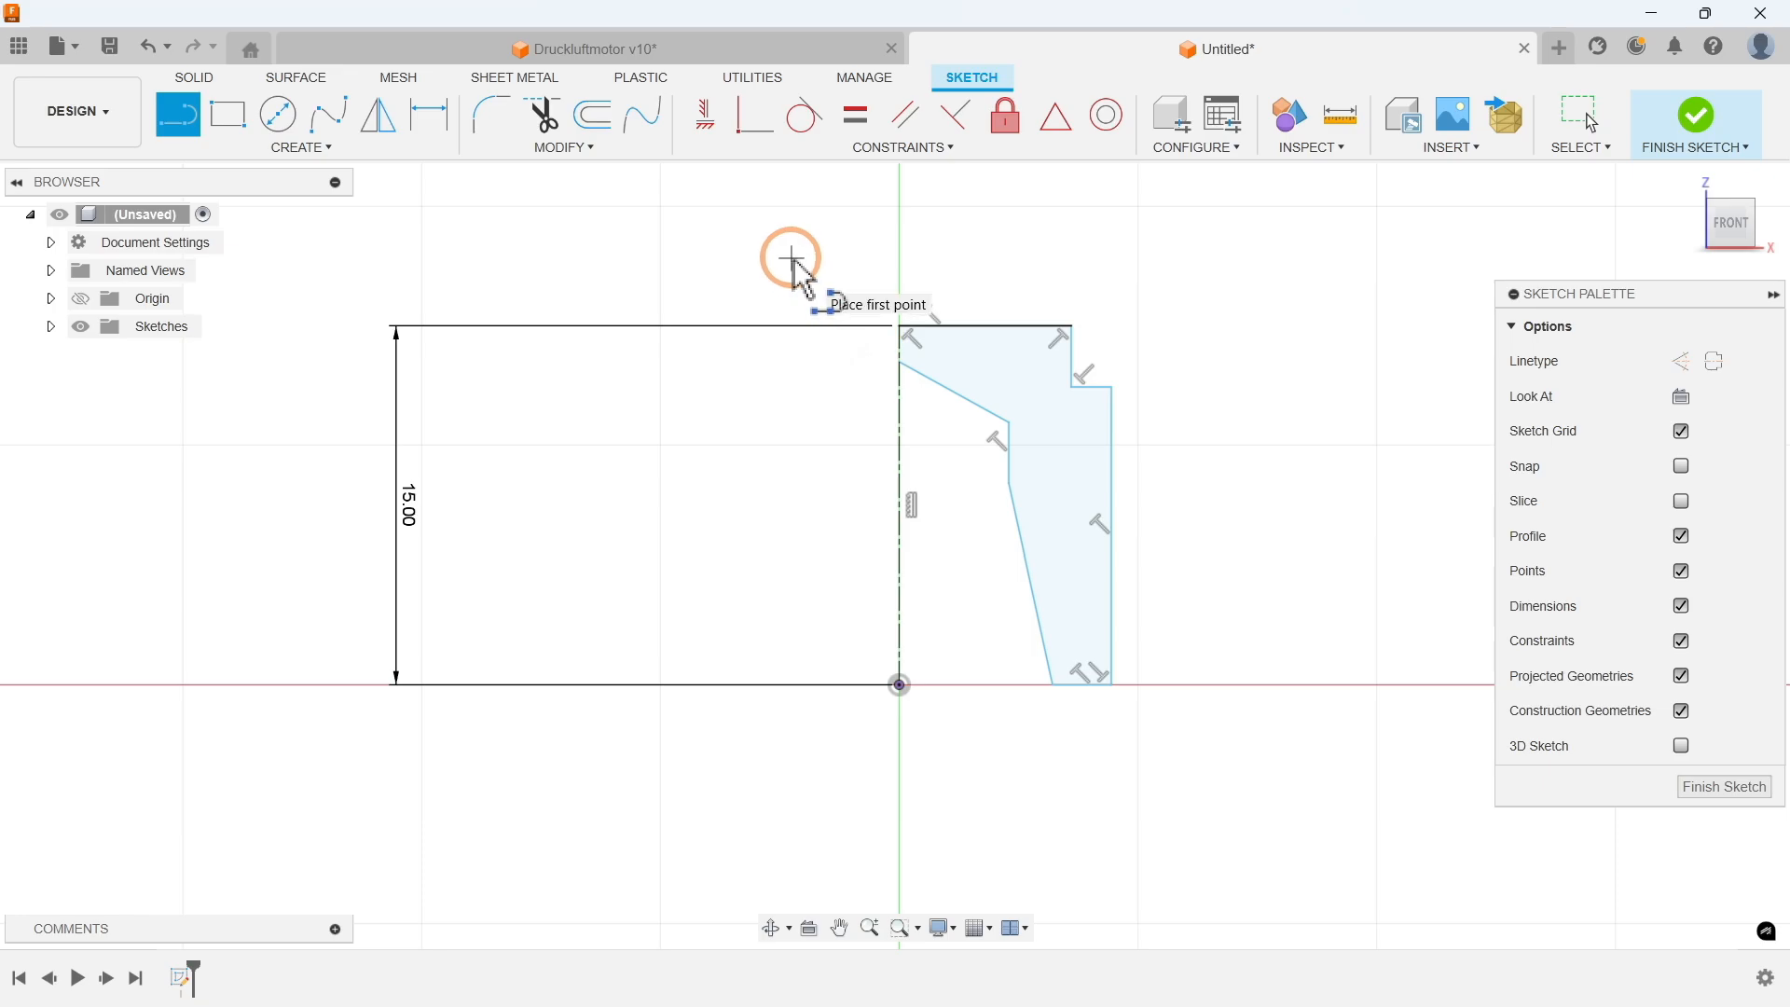
Step: Make the profile's bottom corner coincident with the horizontal origin axis
{"action": "left_click", "coordinate": [859, 147]}
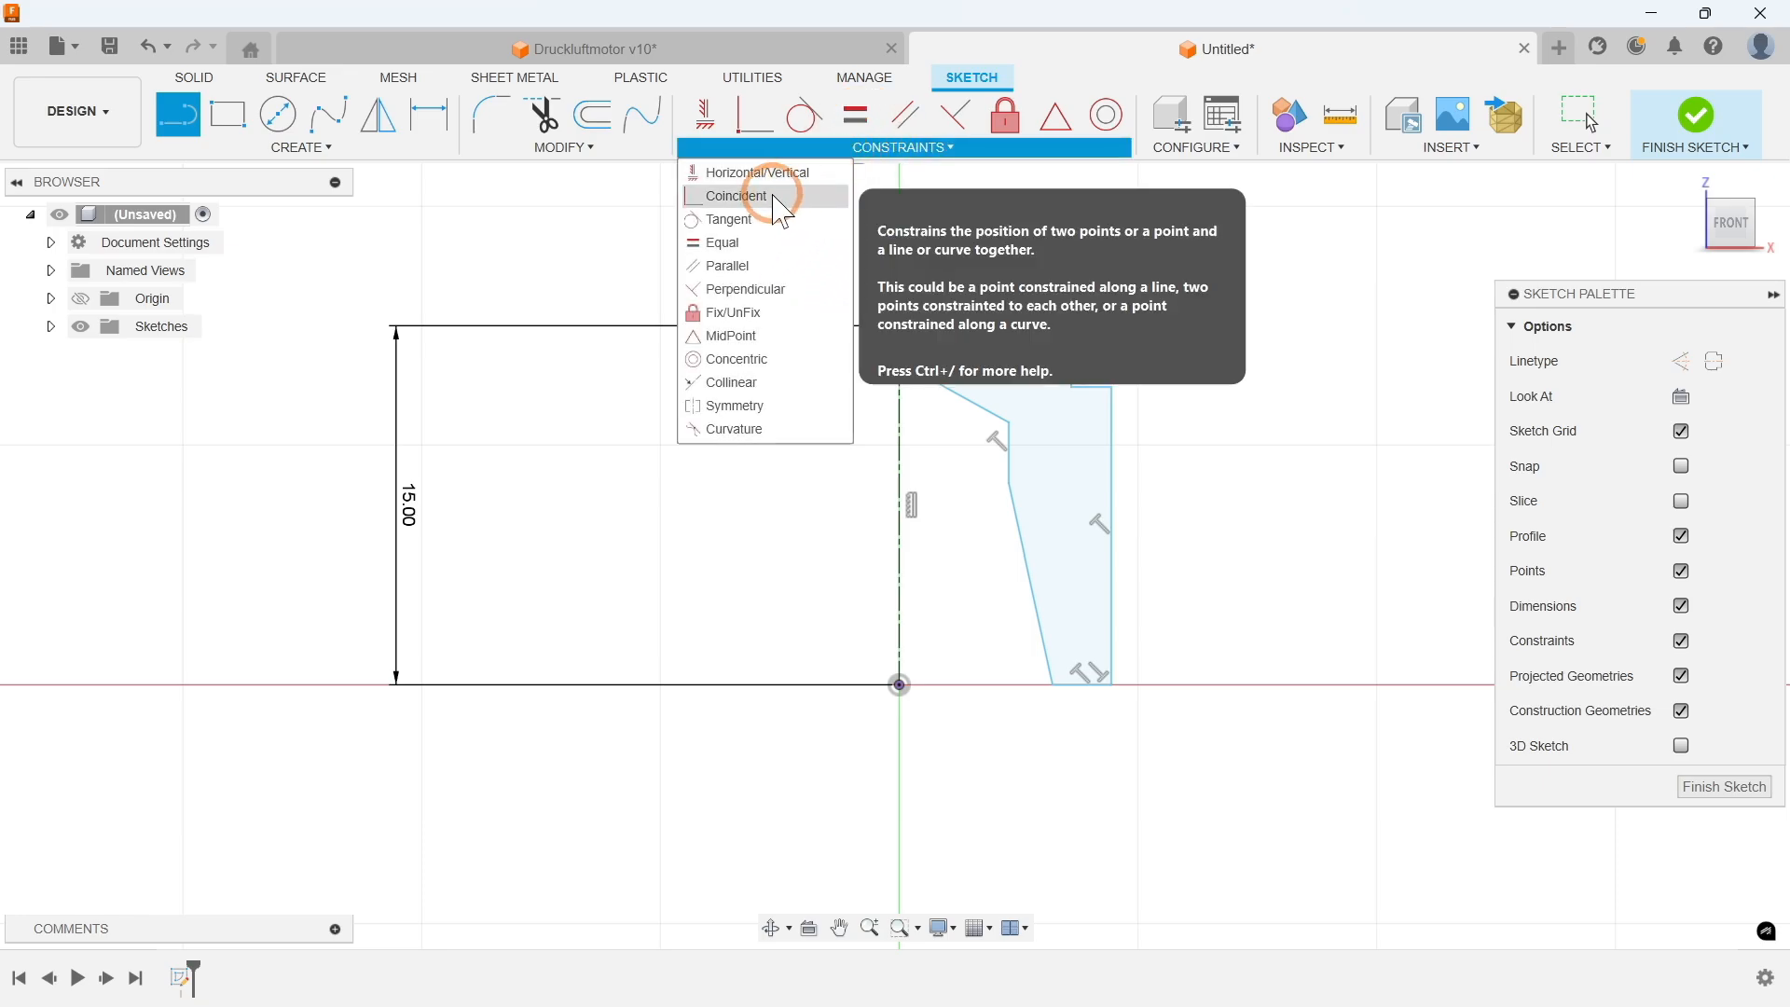
{"action": "left_click", "coordinate": [744, 198]}
{"action": "left_click", "coordinate": [588, 220]}
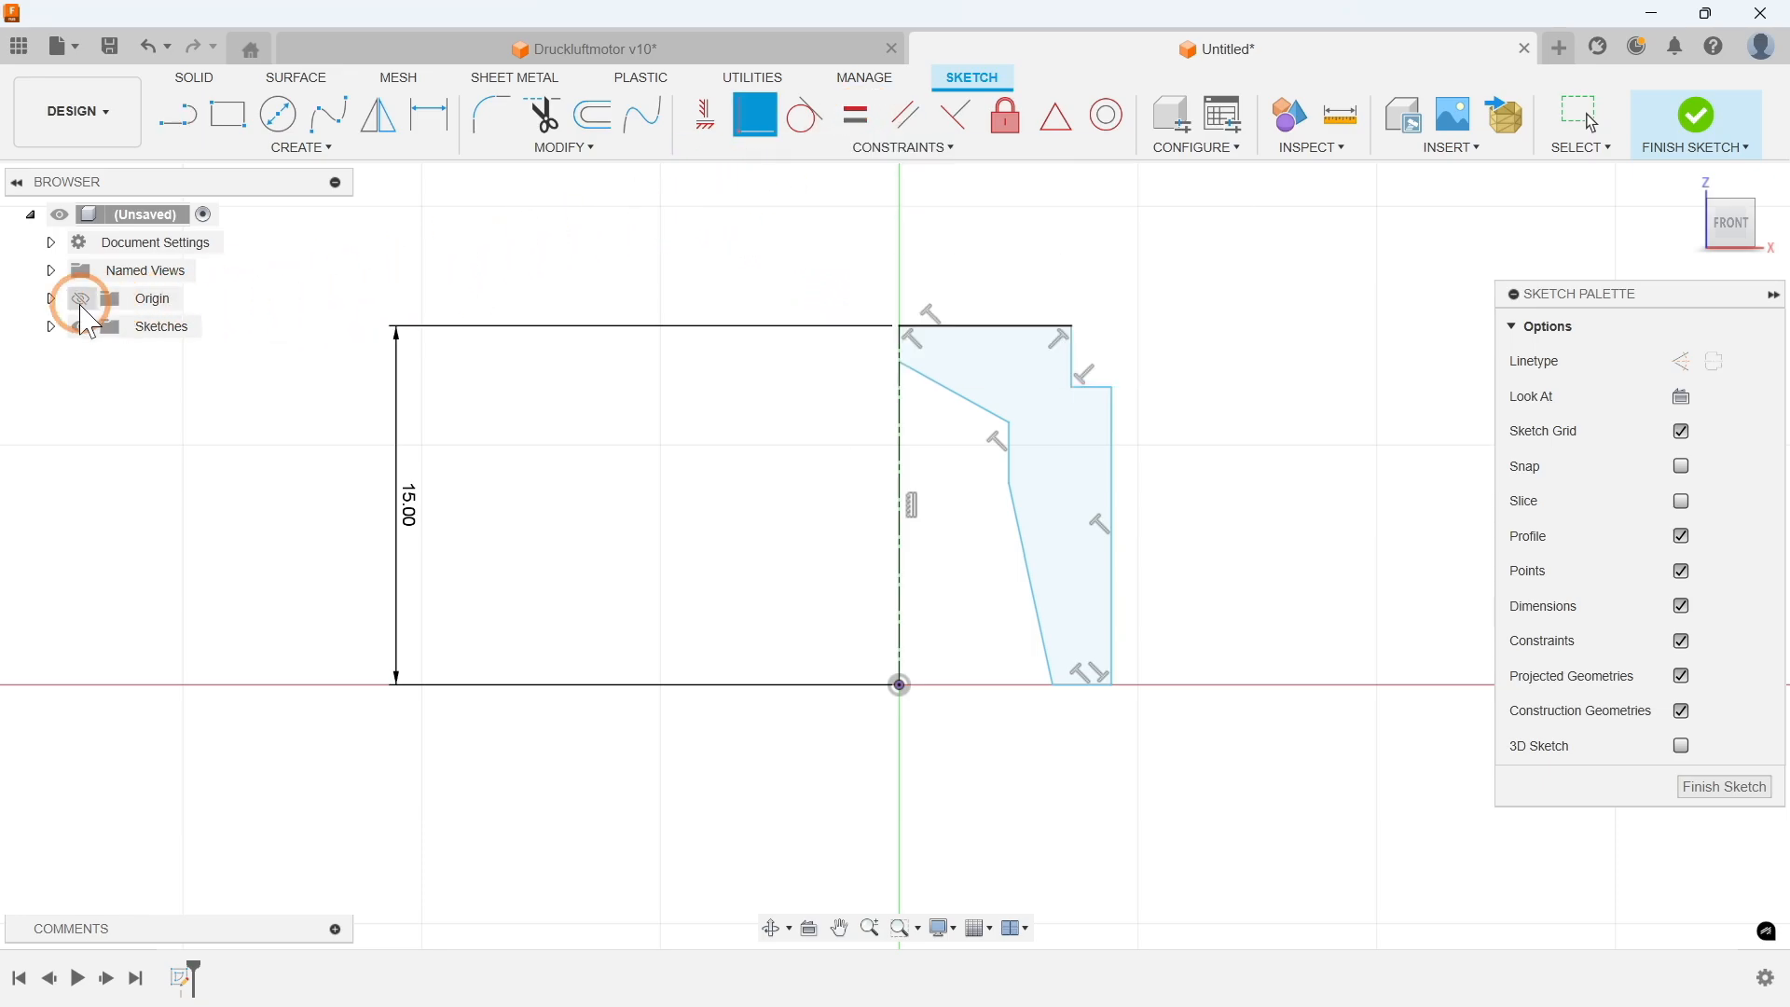
{"action": "left_click", "coordinate": [72, 302]}
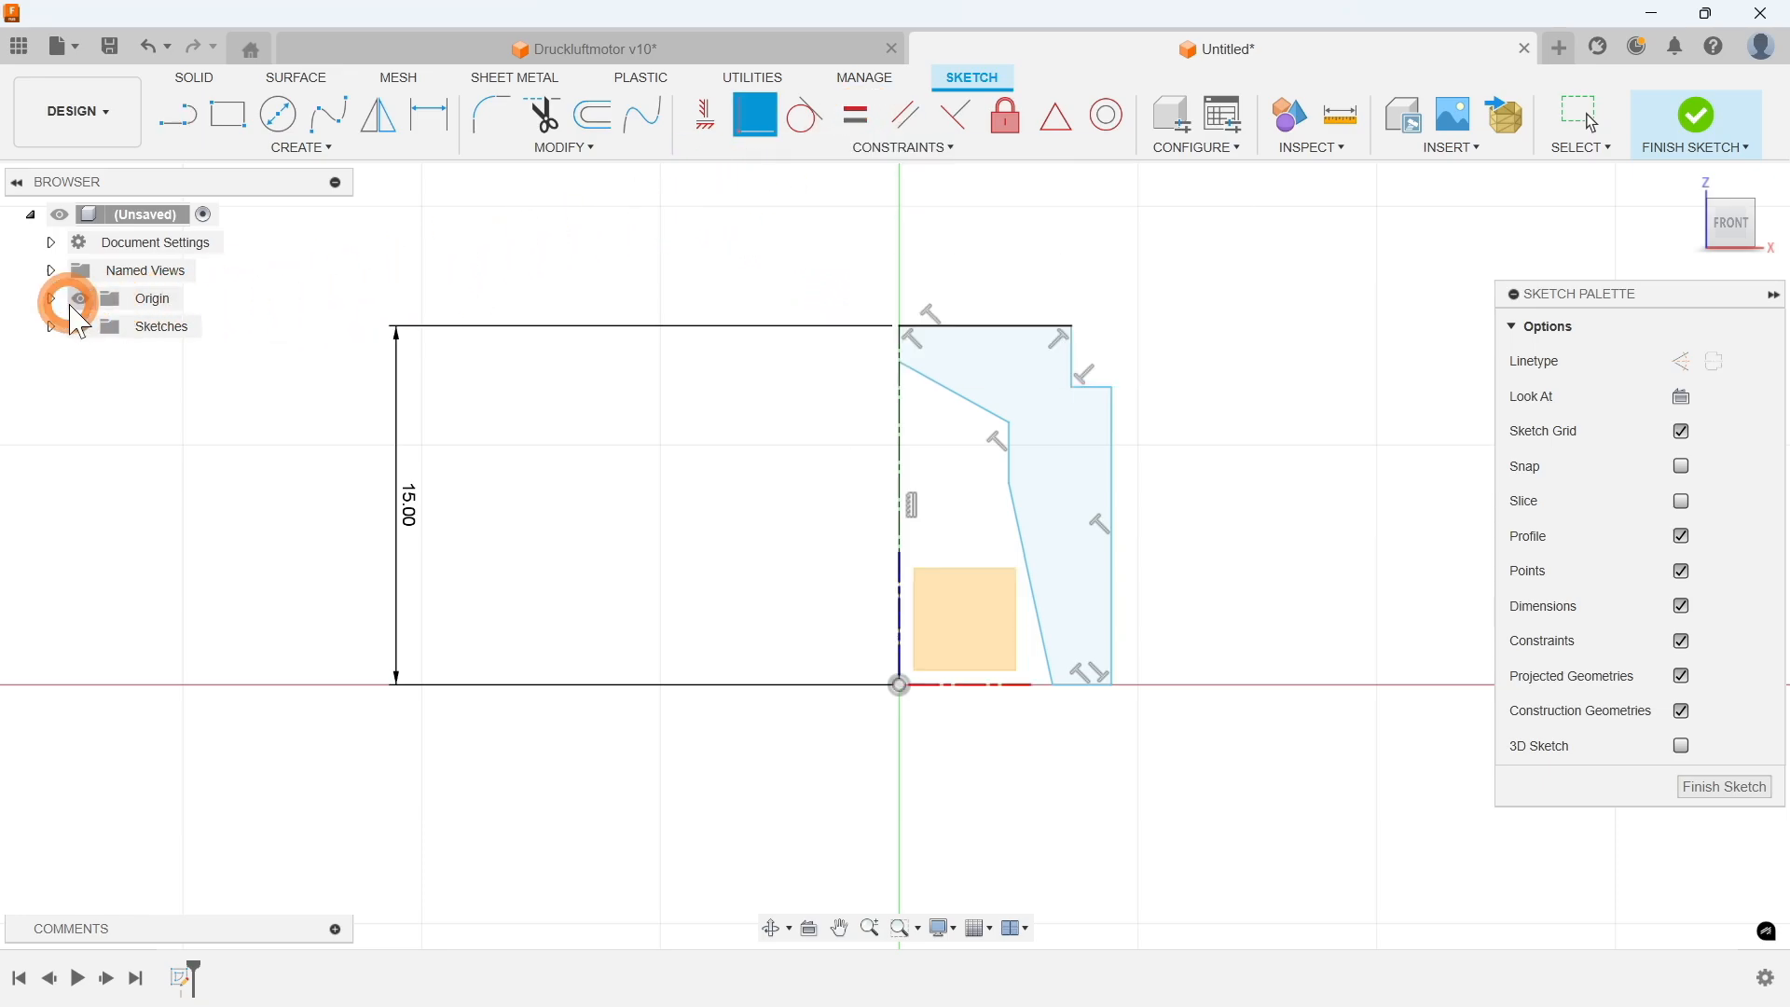
{"action": "left_click", "coordinate": [1052, 686]}
{"action": "left_click", "coordinate": [955, 687]}
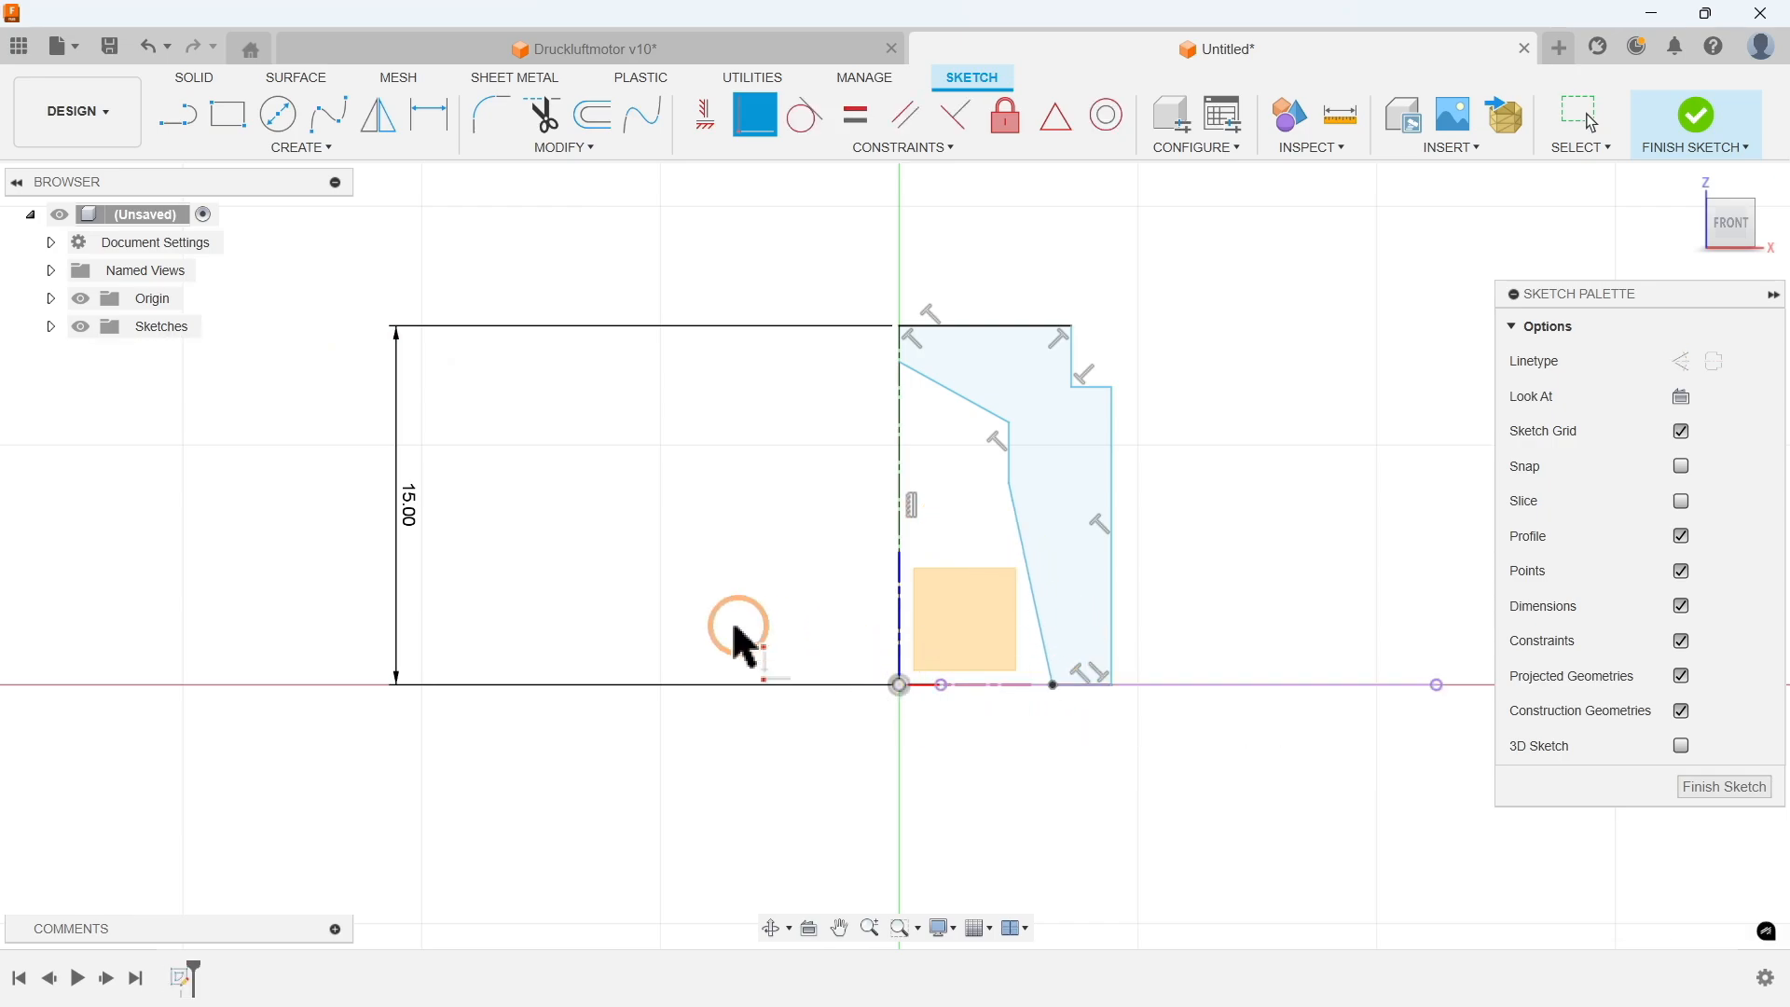
{"action": "left_click", "coordinate": [80, 300]}
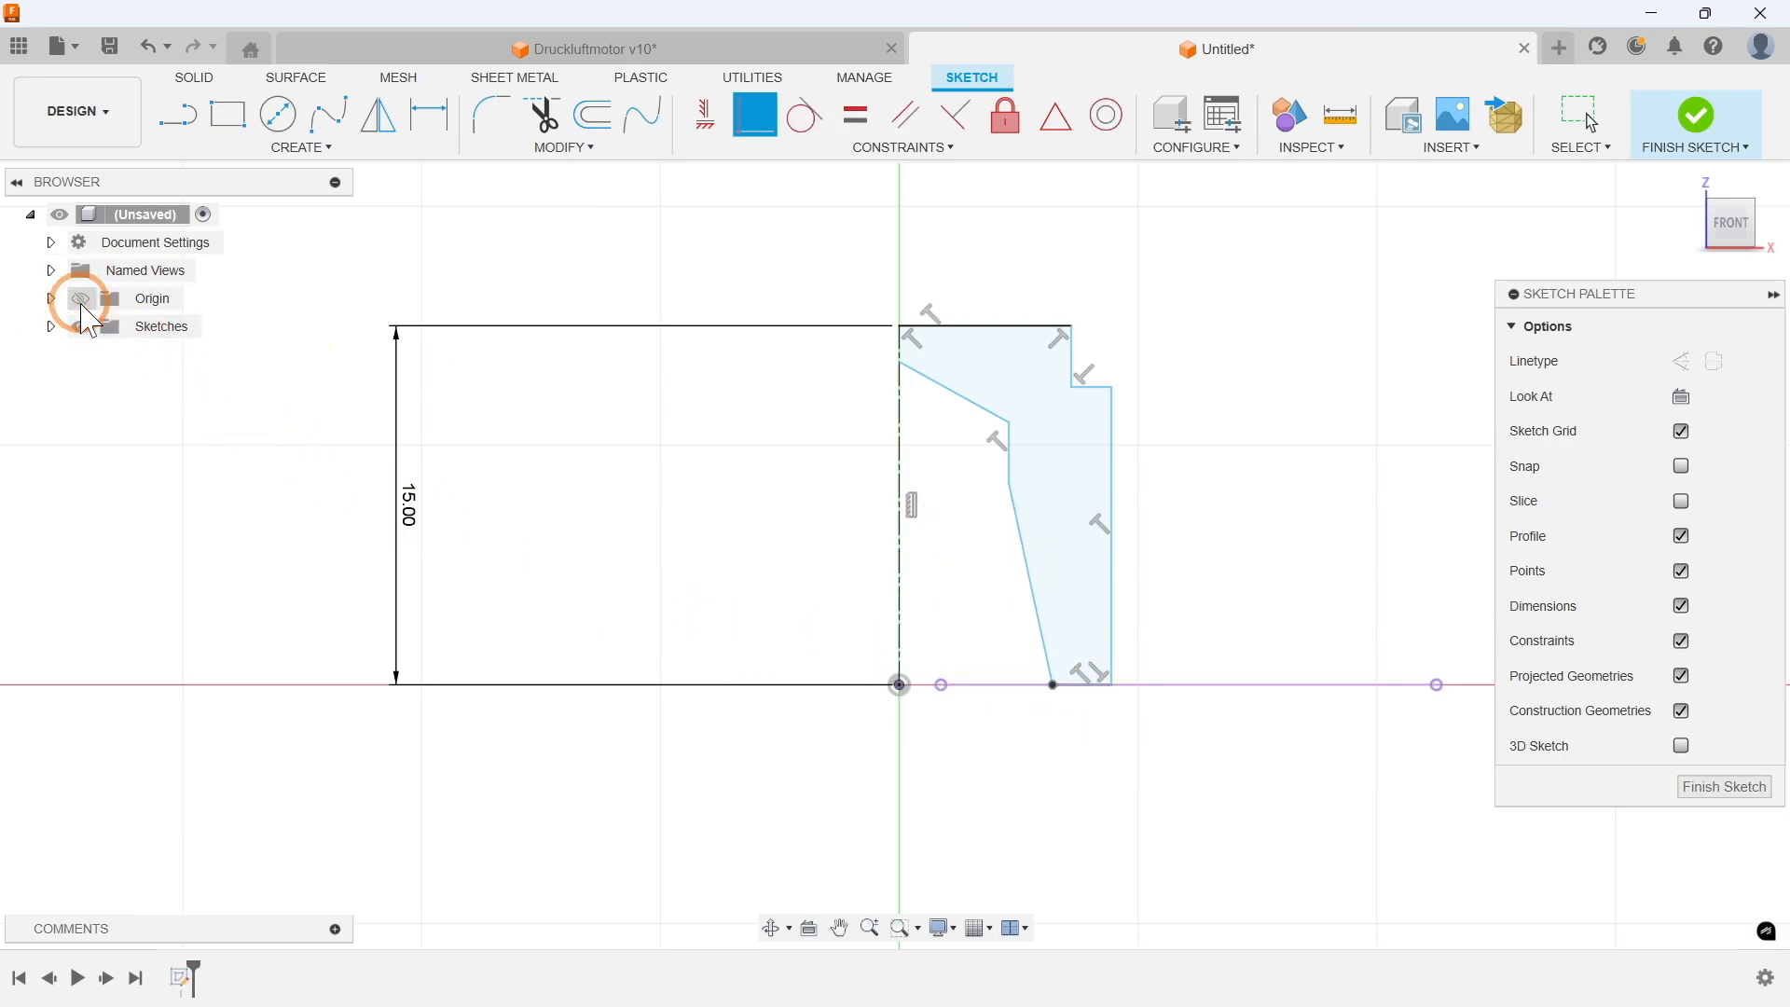
Step: Dimension the top step's diameter about the centre axis as 12.5 mm
{"action": "key", "text": "d"}
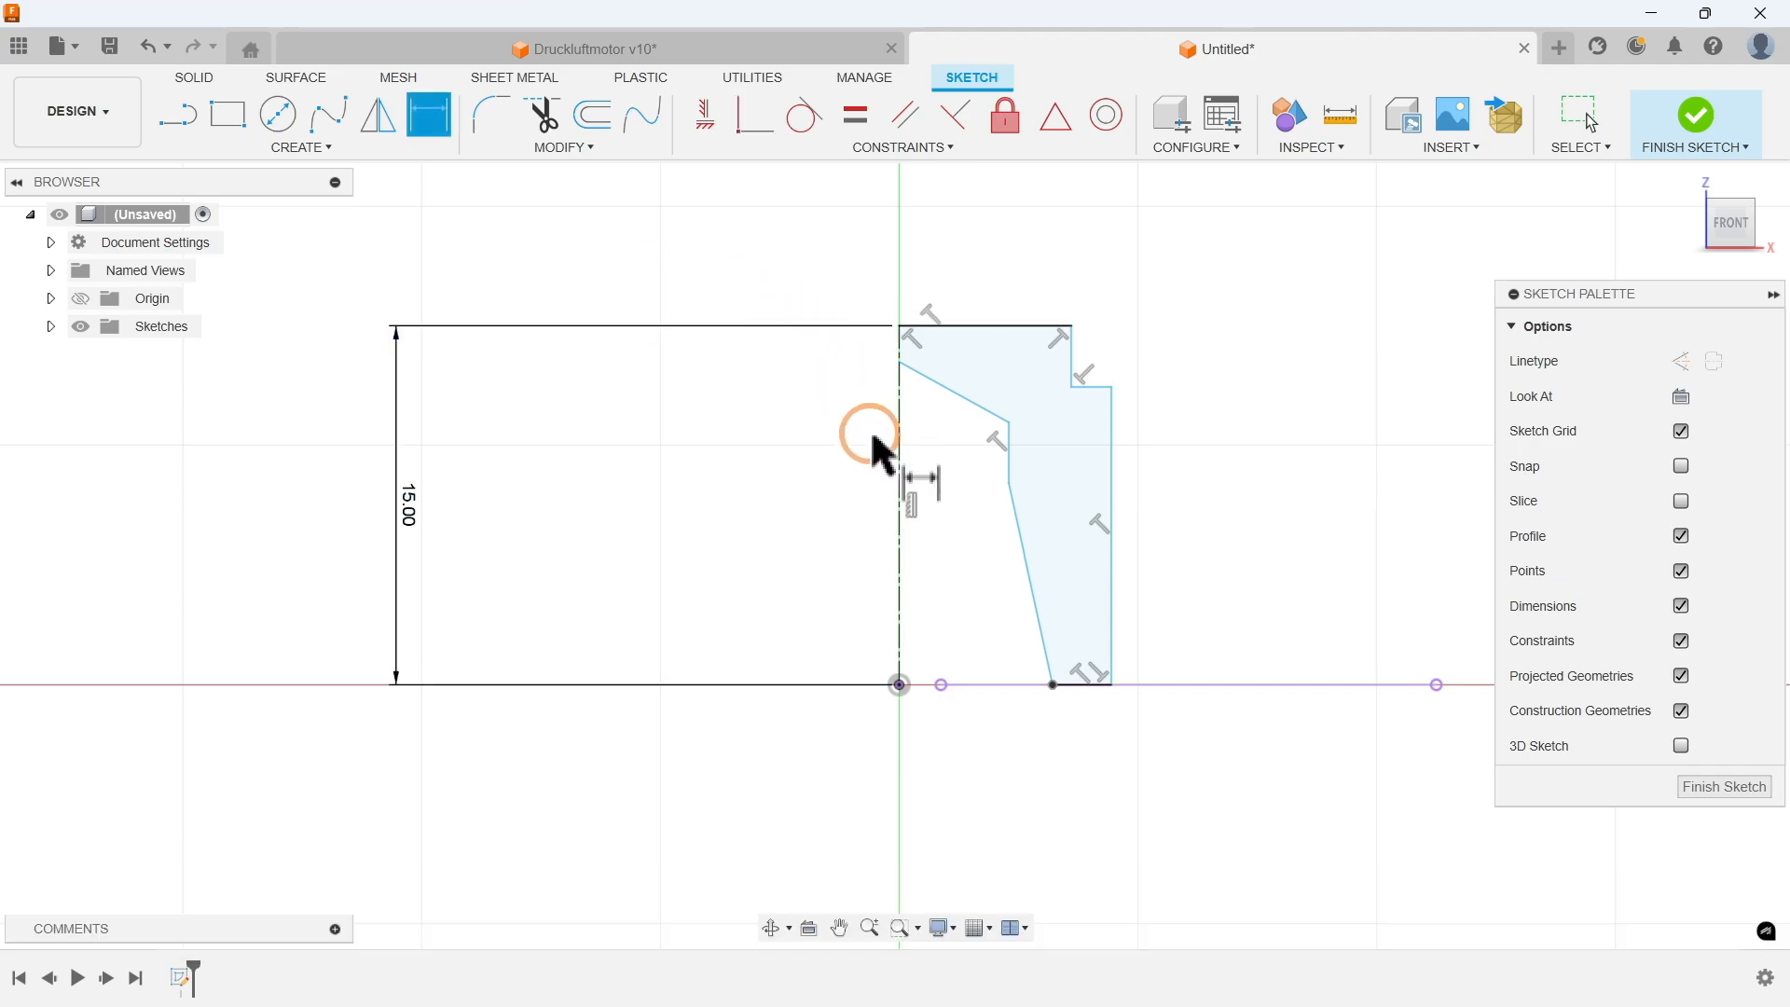
{"action": "left_click", "coordinate": [900, 475]}
{"action": "left_click", "coordinate": [1068, 352]}
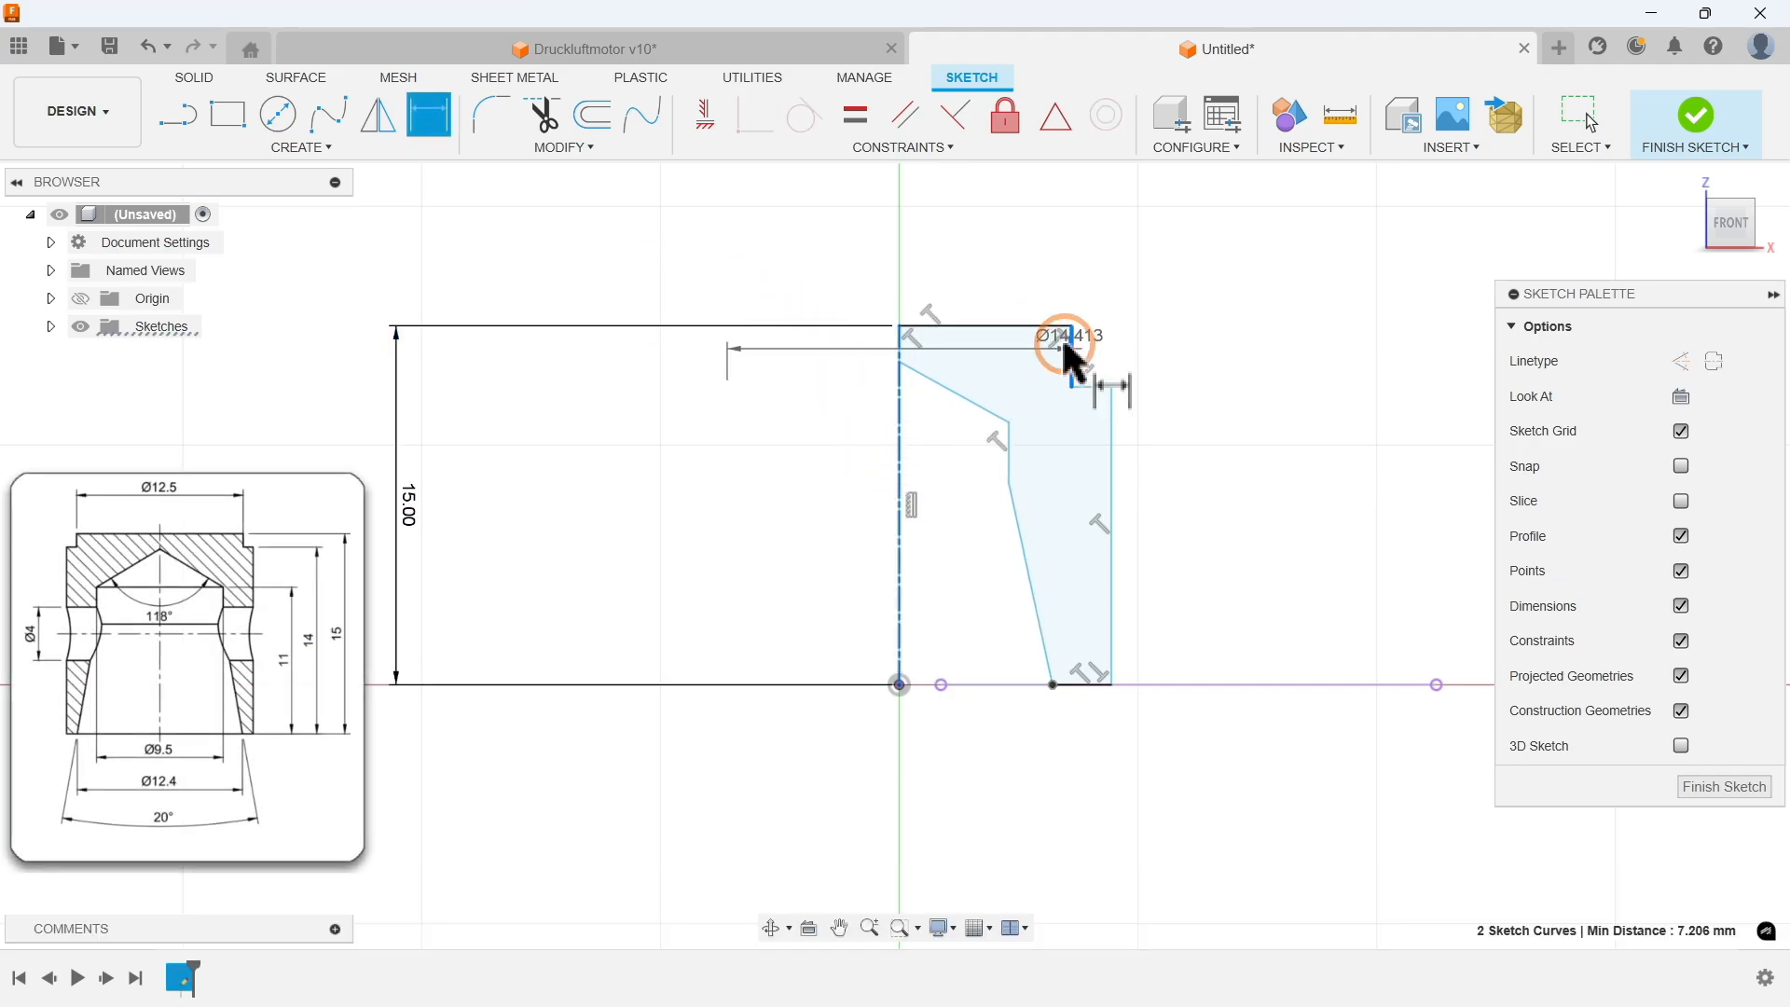
{"action": "left_click", "coordinate": [900, 284]}
{"action": "type", "text": "12.5"}
{"action": "key", "text": "Return"}
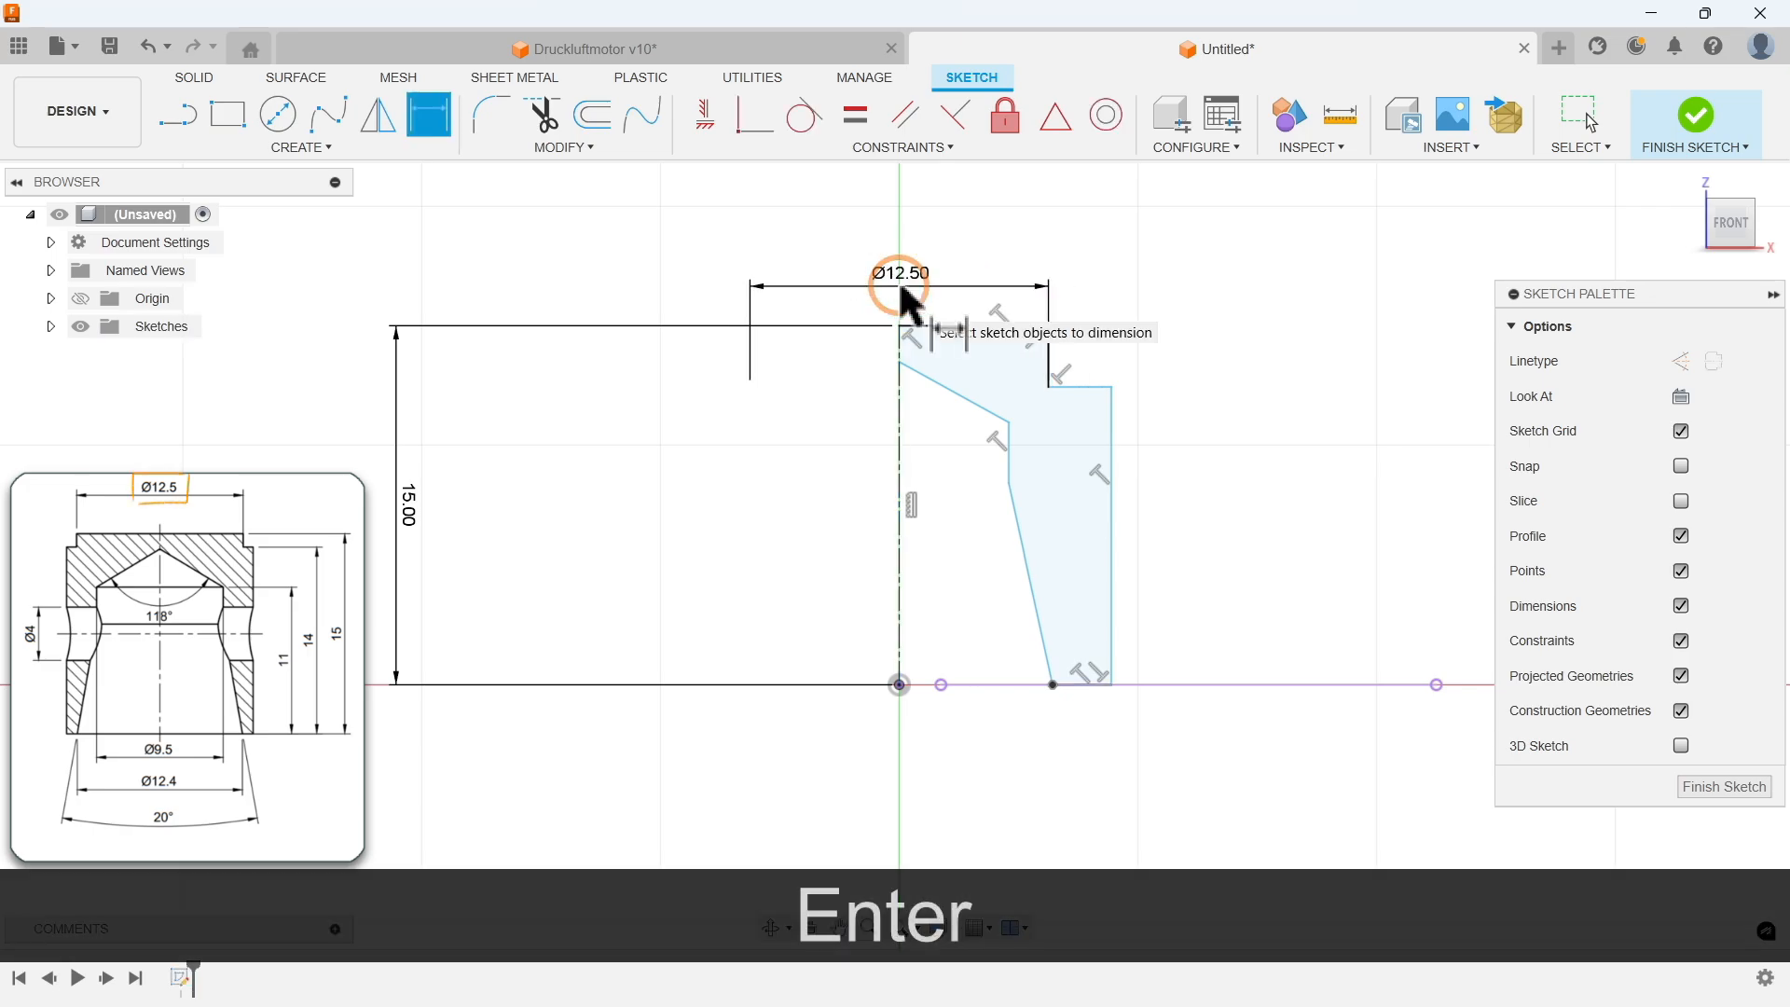
Step: Dimension the outer wall's diameter about the centre axis as 14 mm
{"action": "left_click", "coordinate": [900, 448]}
{"action": "left_click", "coordinate": [1112, 429]}
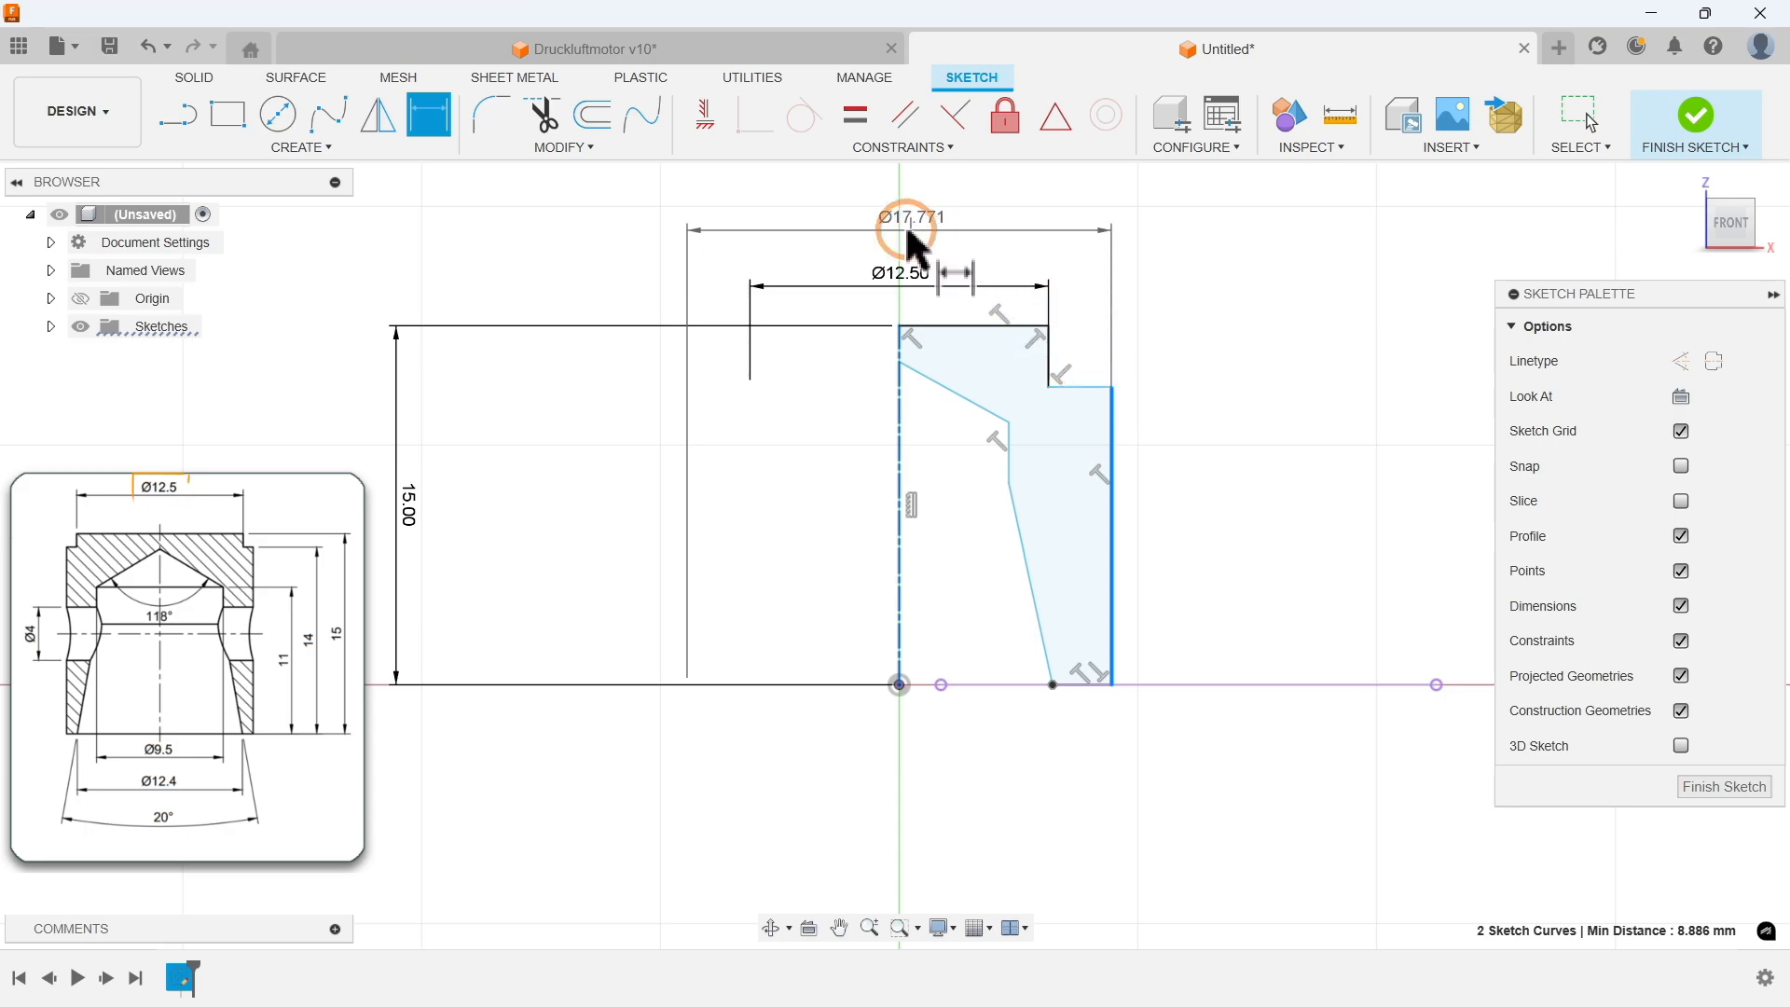
{"action": "left_click", "coordinate": [912, 237]}
{"action": "type", "text": "14"}
{"action": "key", "text": "Return"}
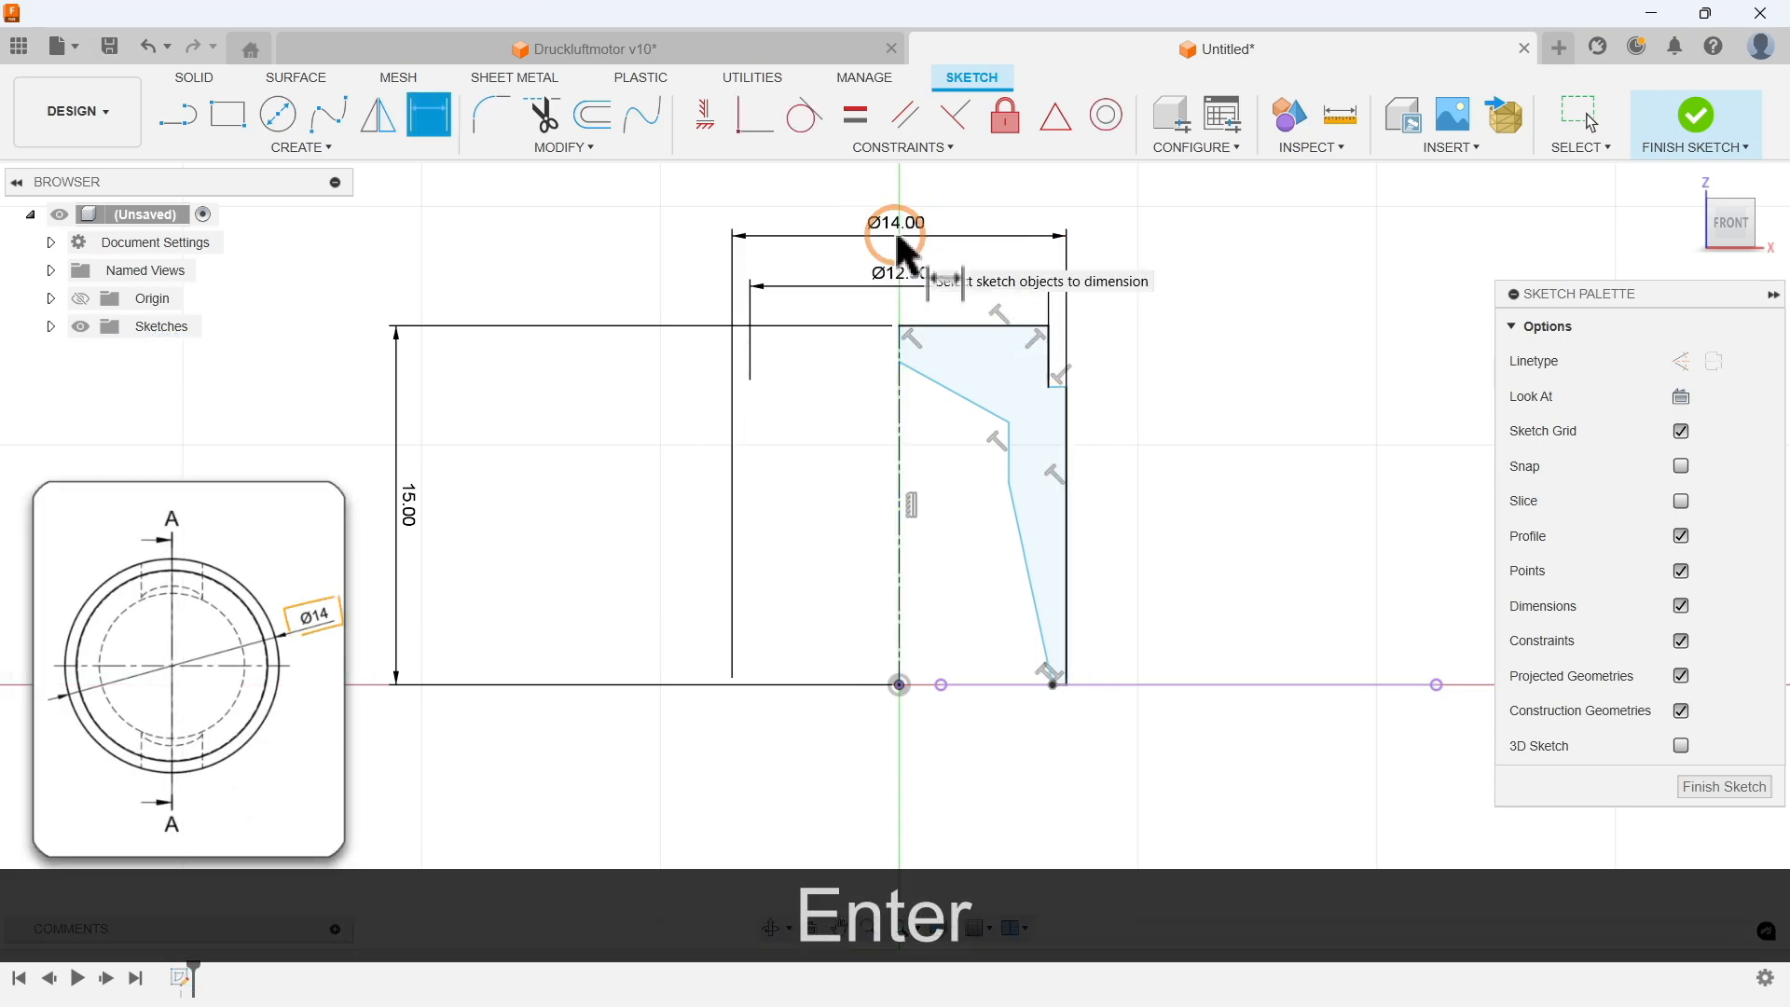
Step: Dimension the inner bore's upper edge diameter about the axis as 9.5 mm
{"action": "left_click", "coordinate": [1012, 456]}
{"action": "left_click", "coordinate": [899, 449]}
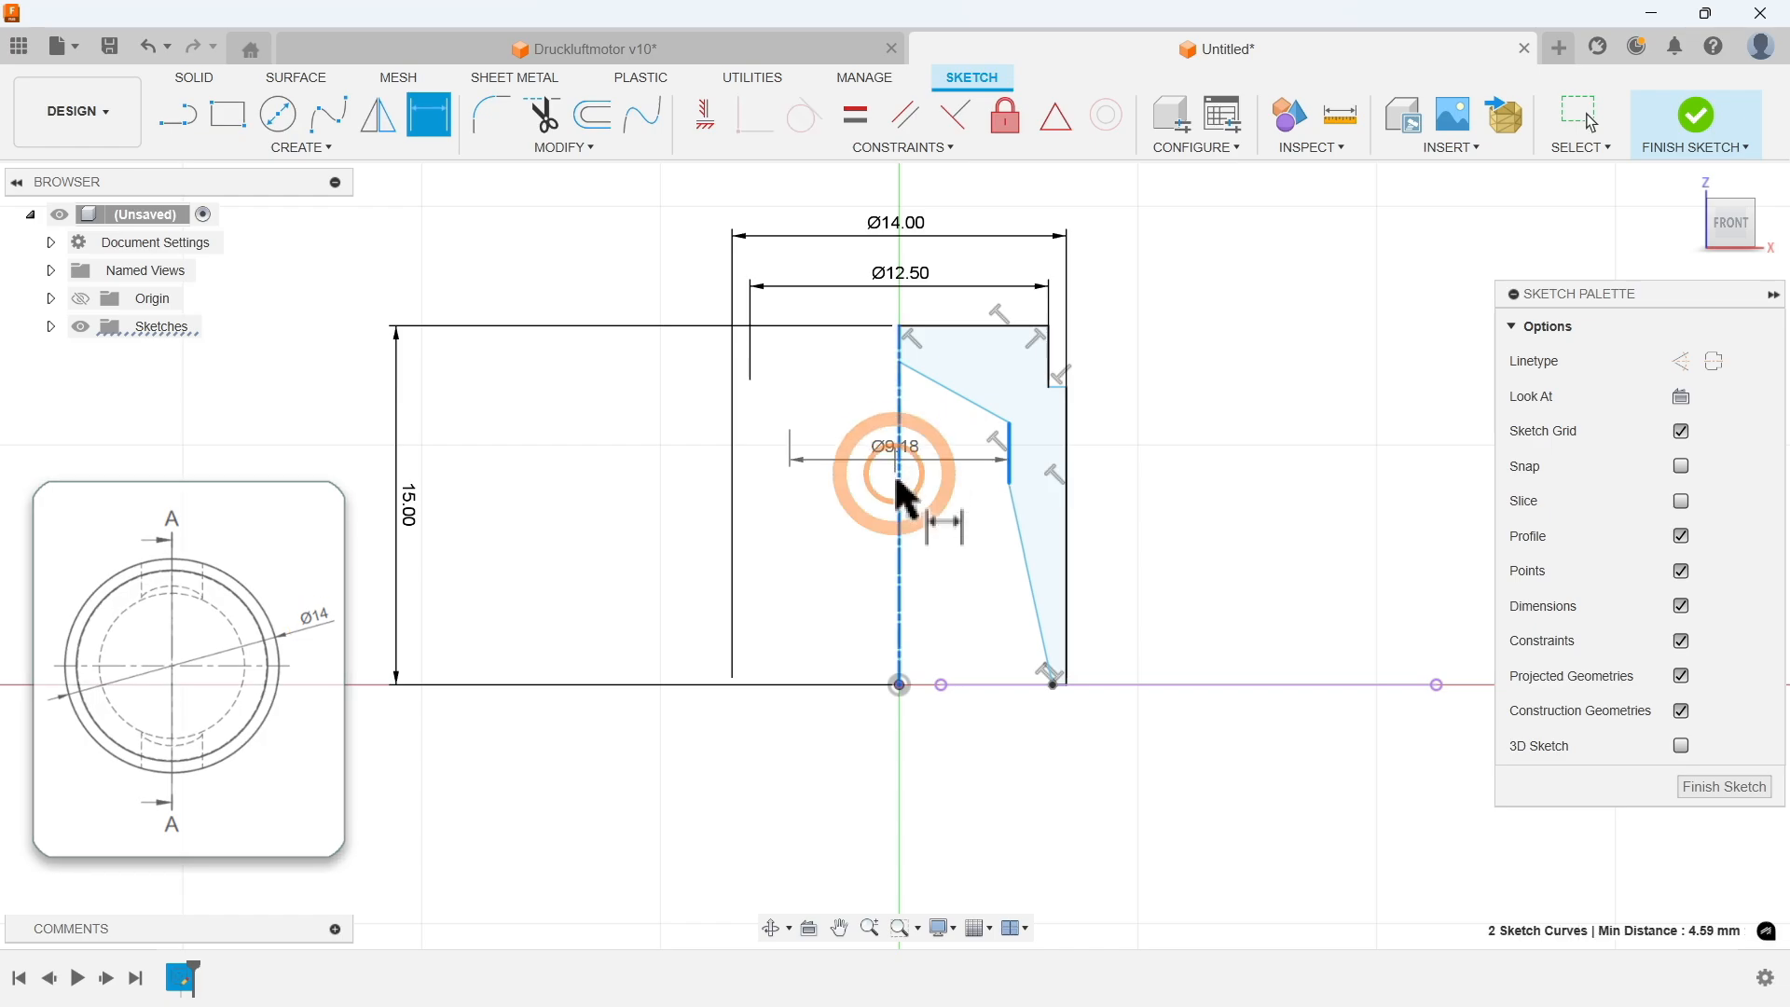
{"action": "left_click", "coordinate": [898, 739]}
{"action": "type", "text": "9"}
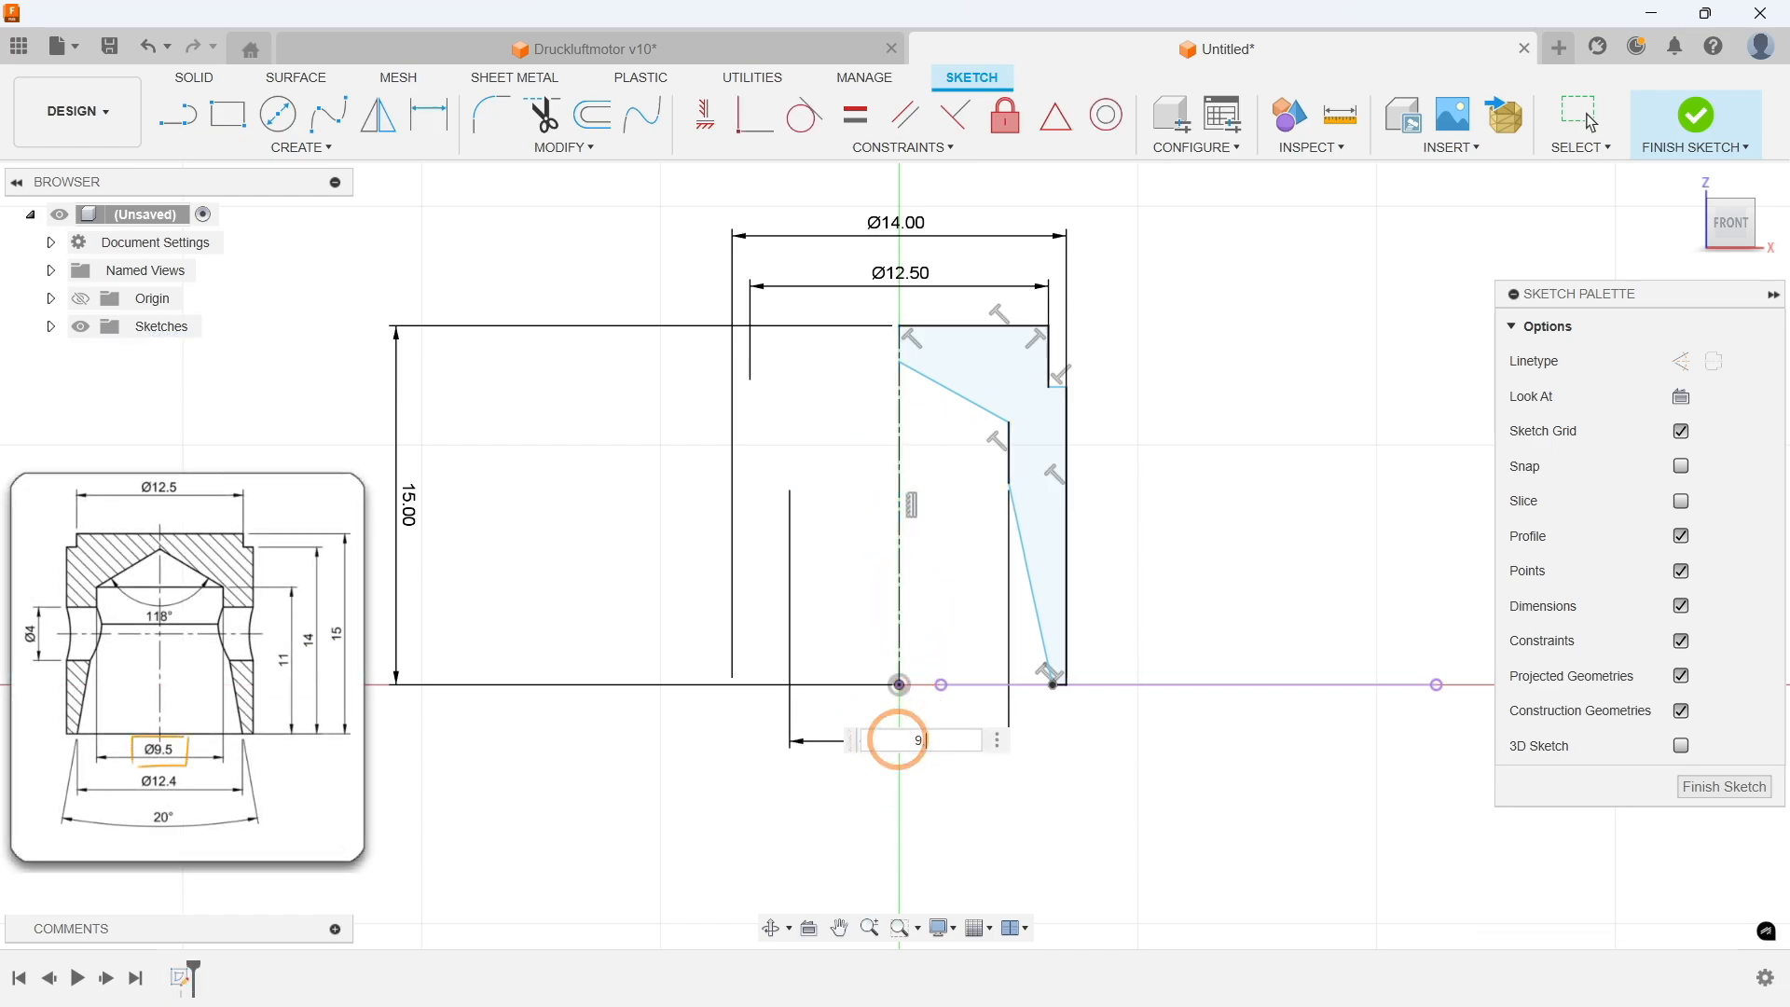
{"action": "type", "text": ".5"}
{"action": "key", "text": "Return"}
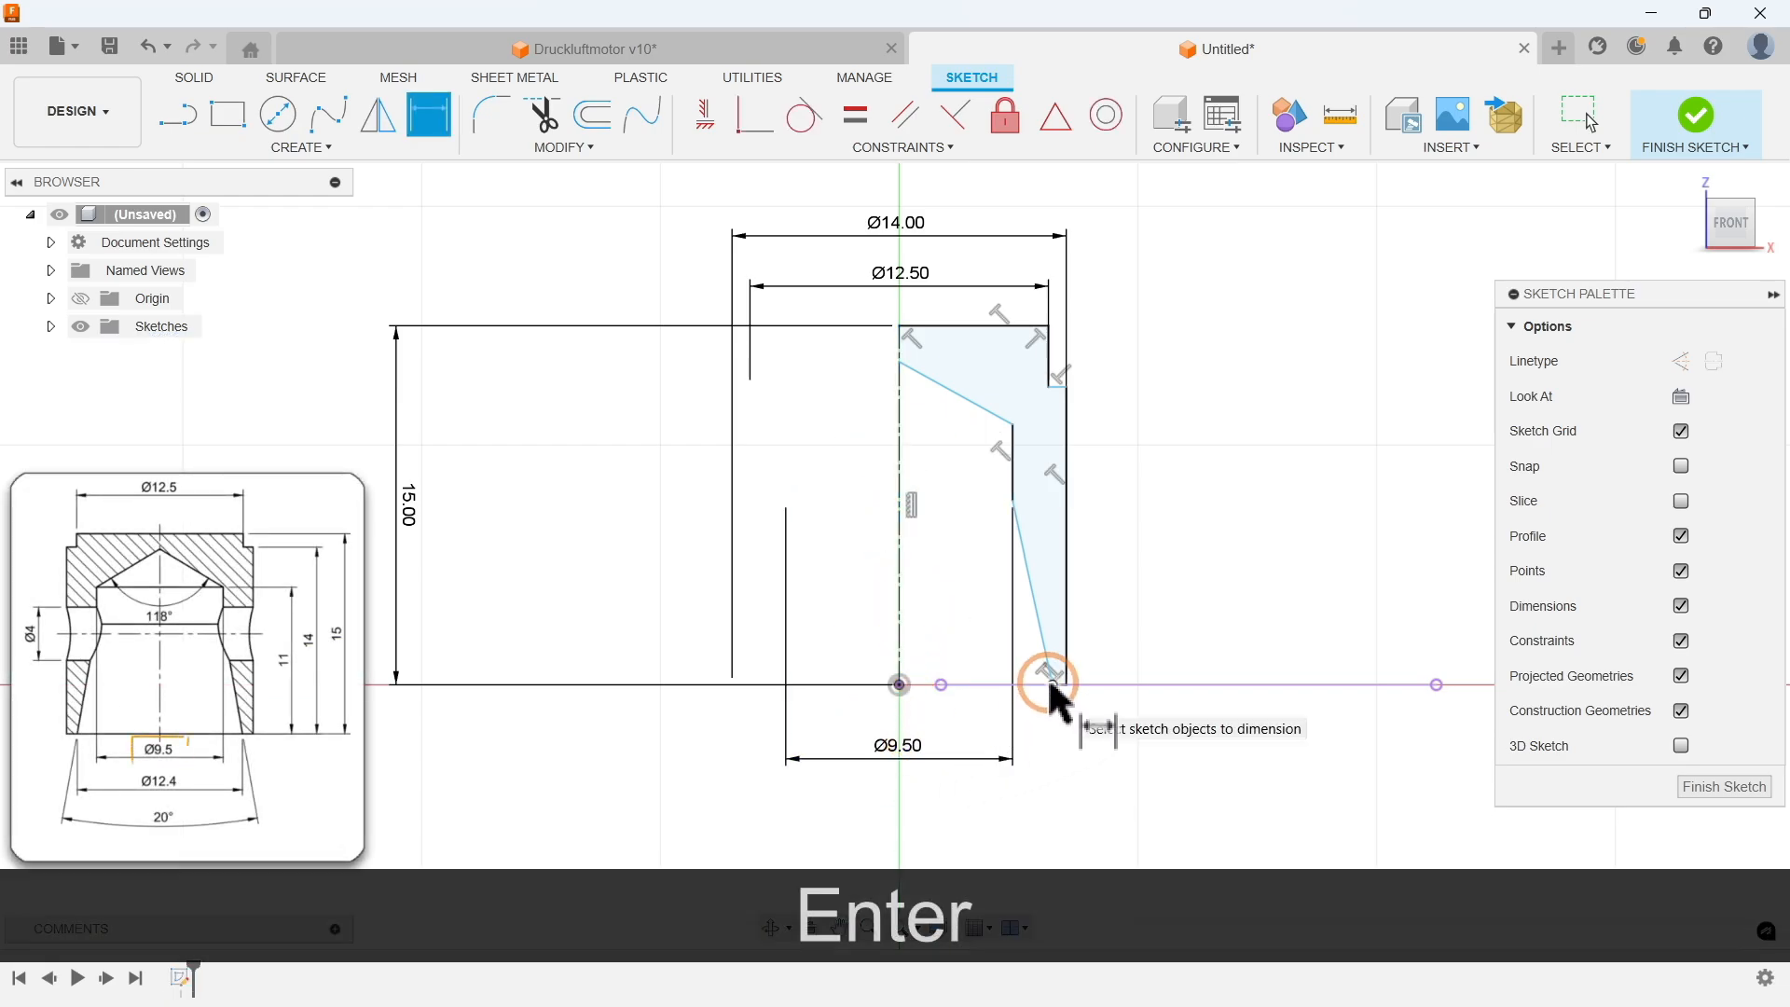
Step: Dimension the bore's bottom corner diameter about the axis as 12.4 mm
{"action": "left_click", "coordinate": [1051, 685]}
{"action": "left_click", "coordinate": [899, 617]}
{"action": "left_click", "coordinate": [897, 810]}
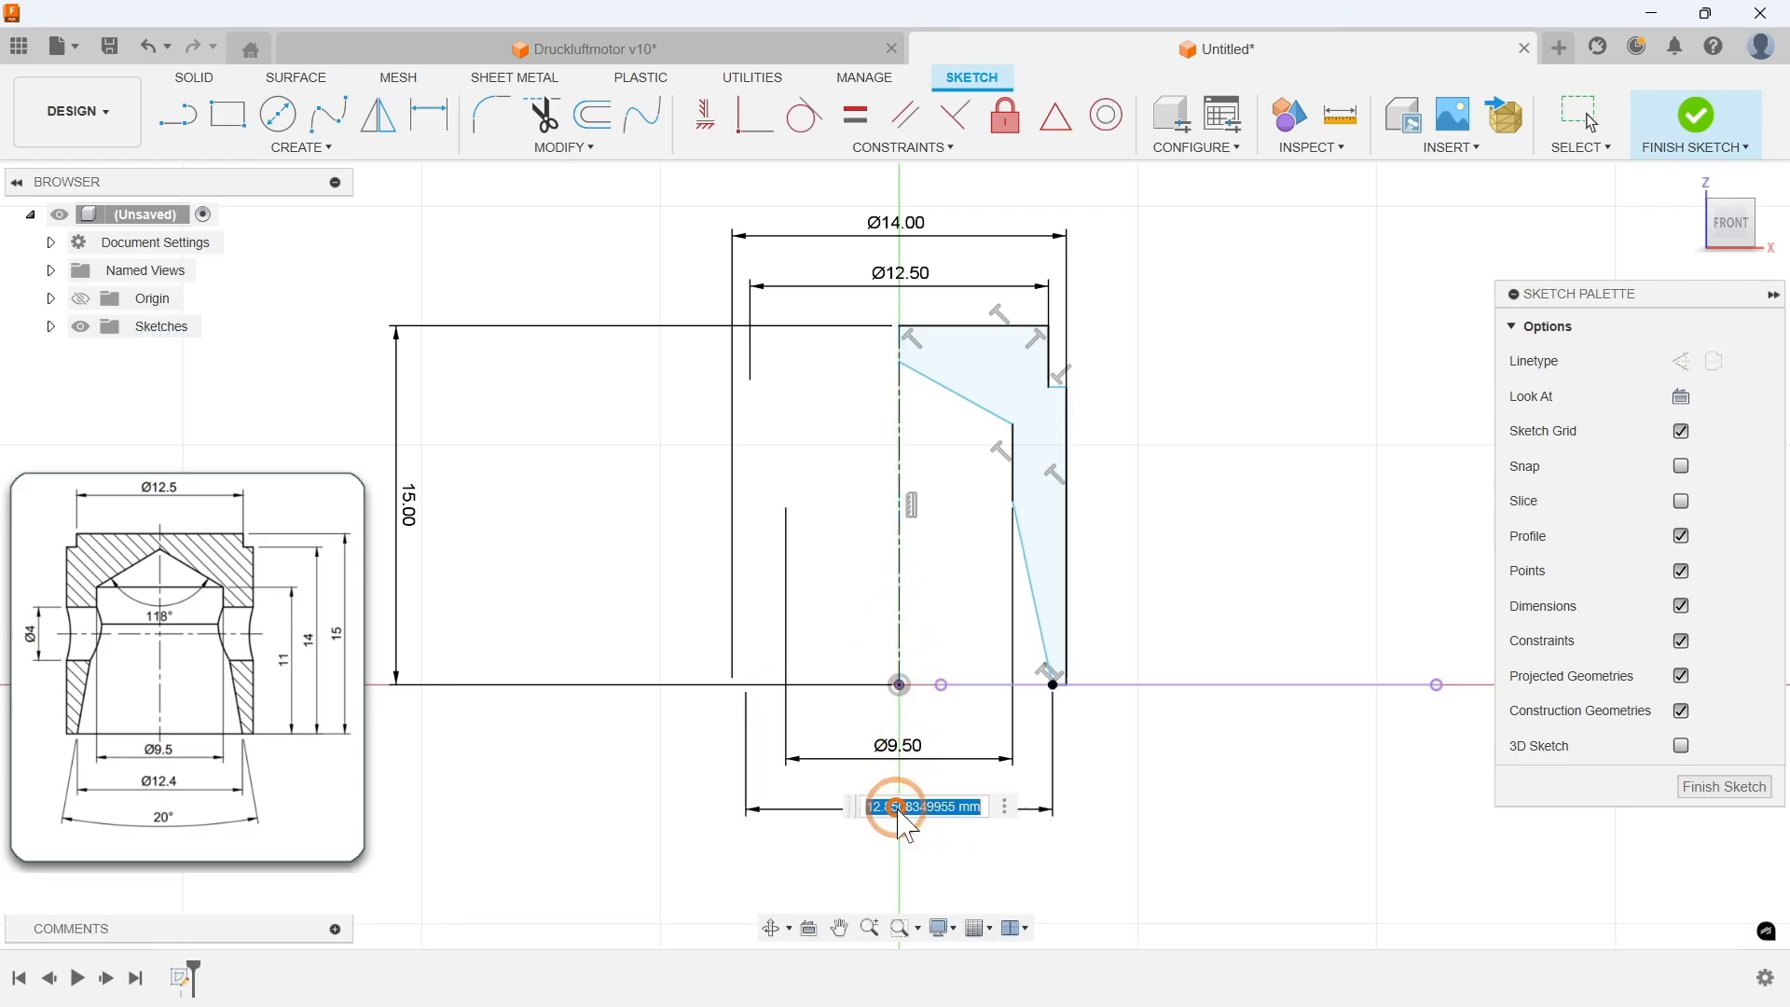
{"action": "type", "text": "12.4"}
{"action": "key", "text": "Return"}
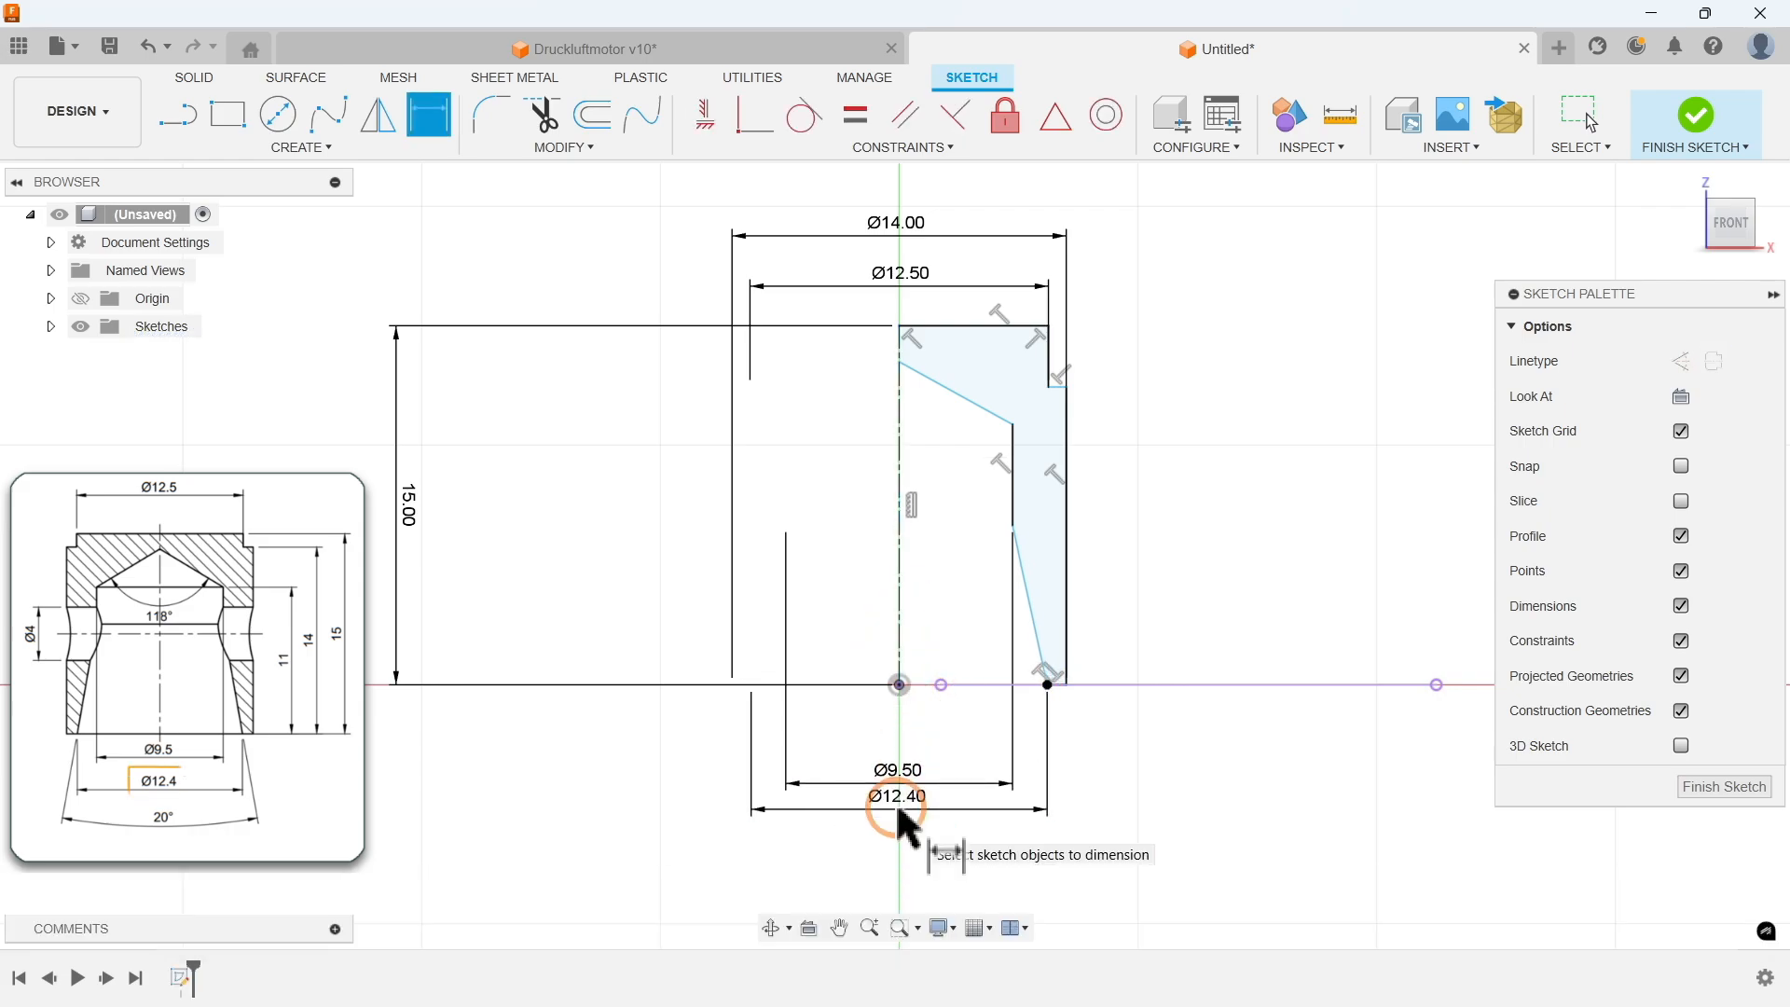
Step: Dimension the height of the bore's upper corner above the base as 11 mm
{"action": "left_click", "coordinate": [969, 686]}
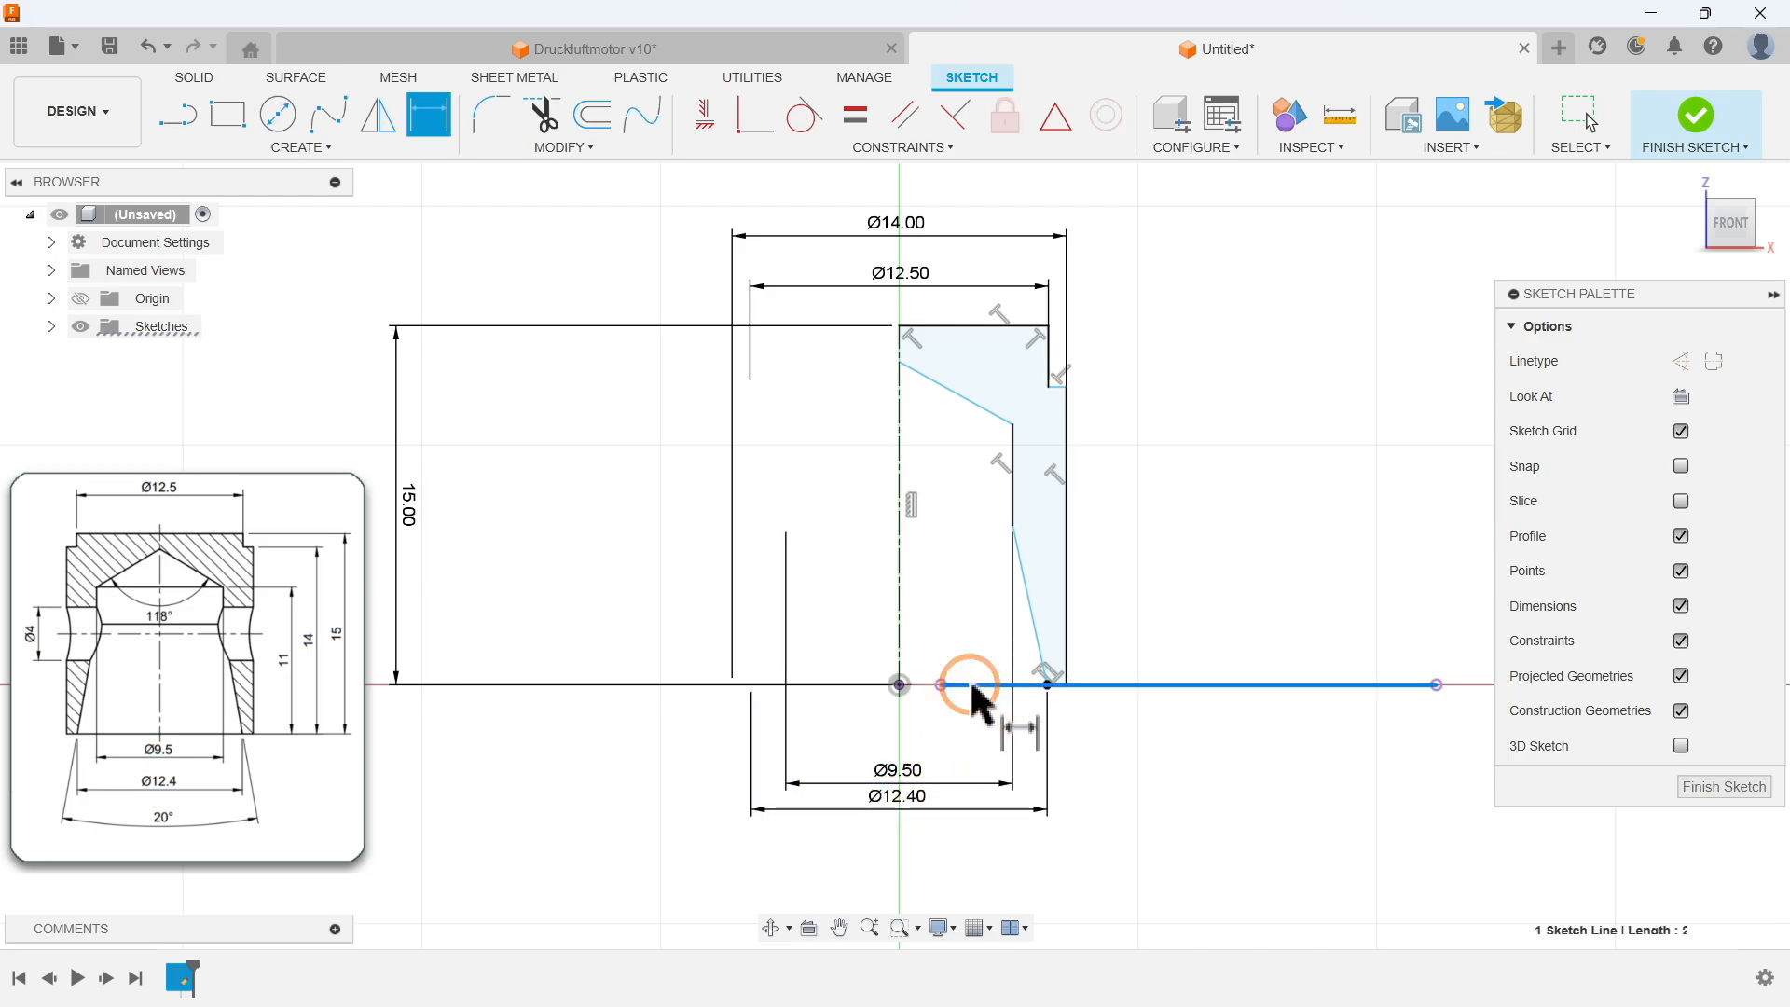
{"action": "left_click", "coordinate": [1013, 425]}
{"action": "left_click", "coordinate": [1159, 539]}
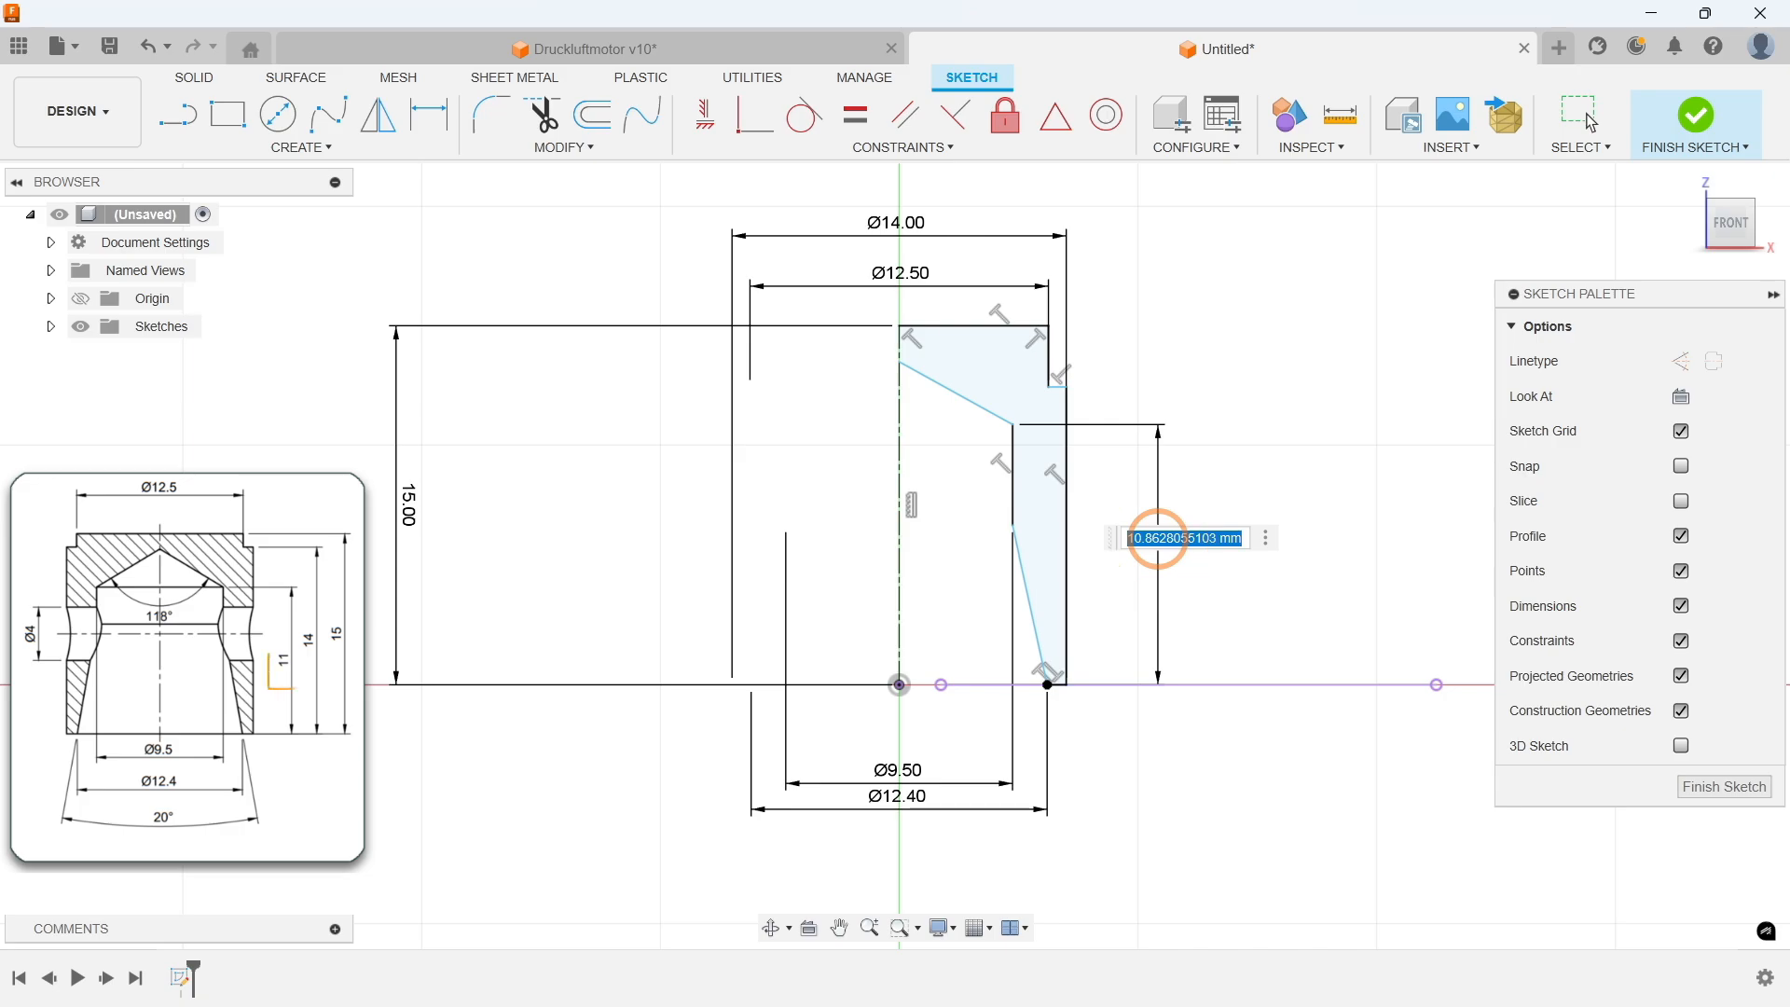
{"action": "type", "text": "11"}
{"action": "key", "text": "Return"}
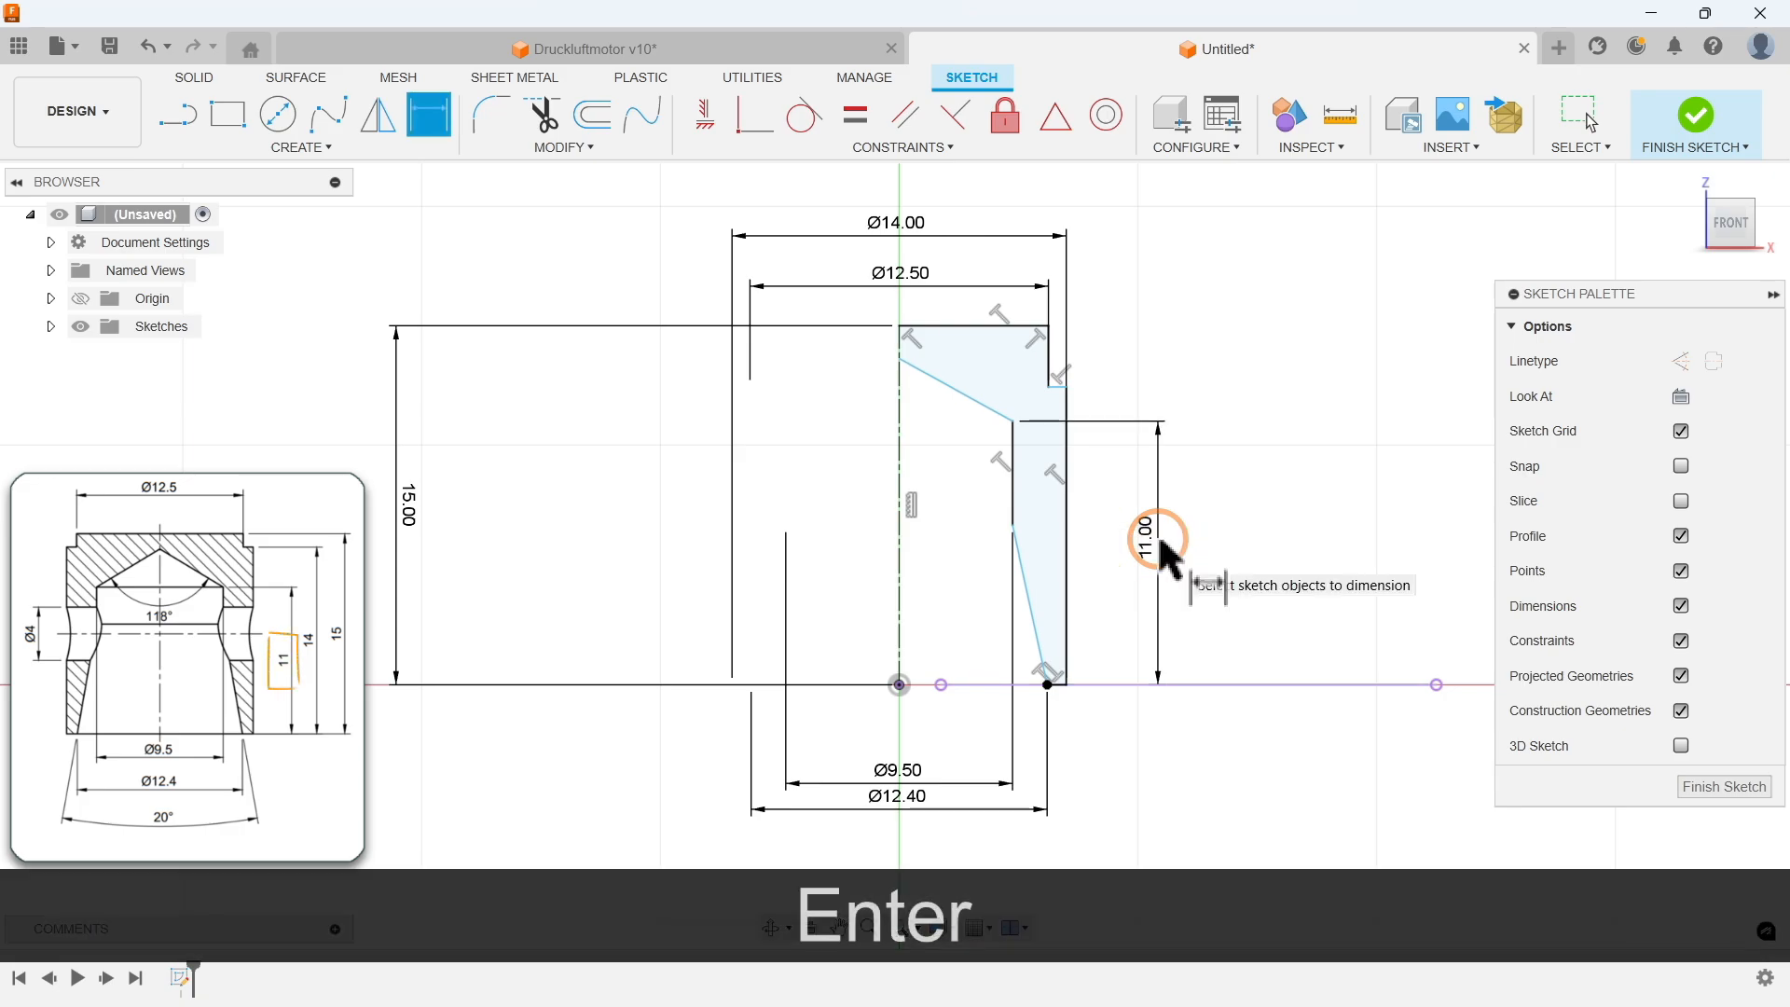
Step: Dimension the height of the outer step's upper corner above the base as 14 mm
{"action": "left_click", "coordinate": [1106, 686]}
{"action": "left_click", "coordinate": [1067, 387]}
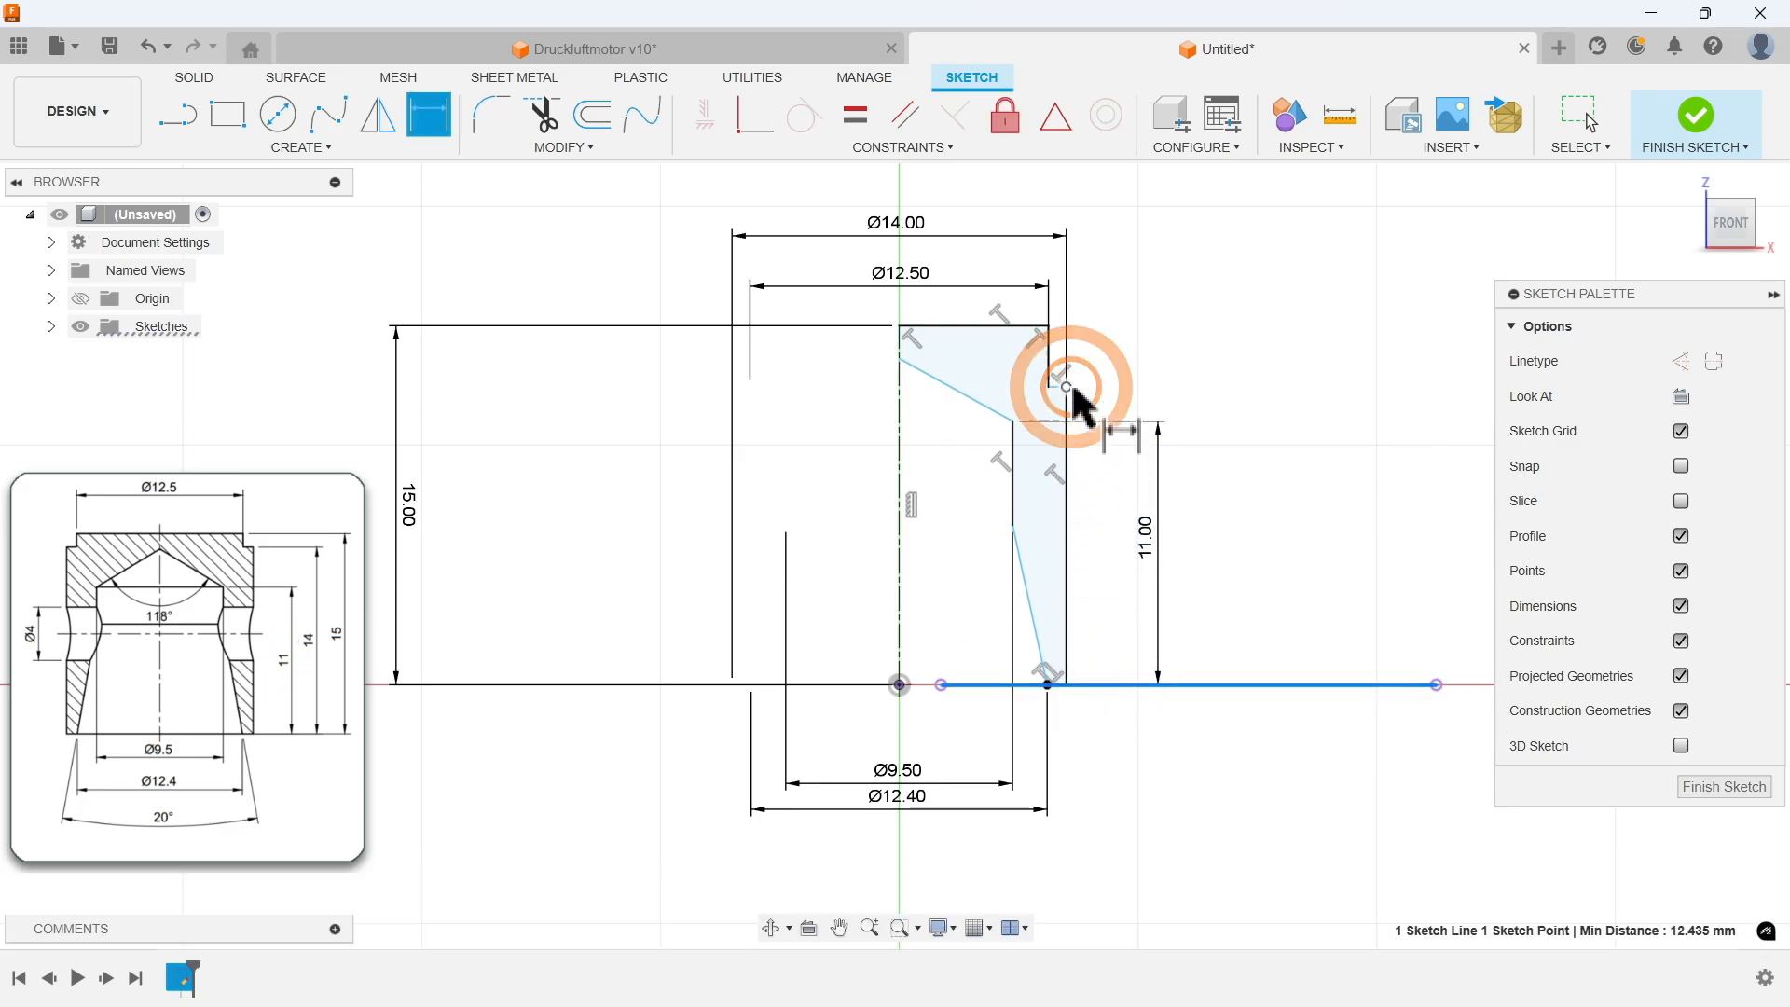
{"action": "left_click", "coordinate": [1279, 496]}
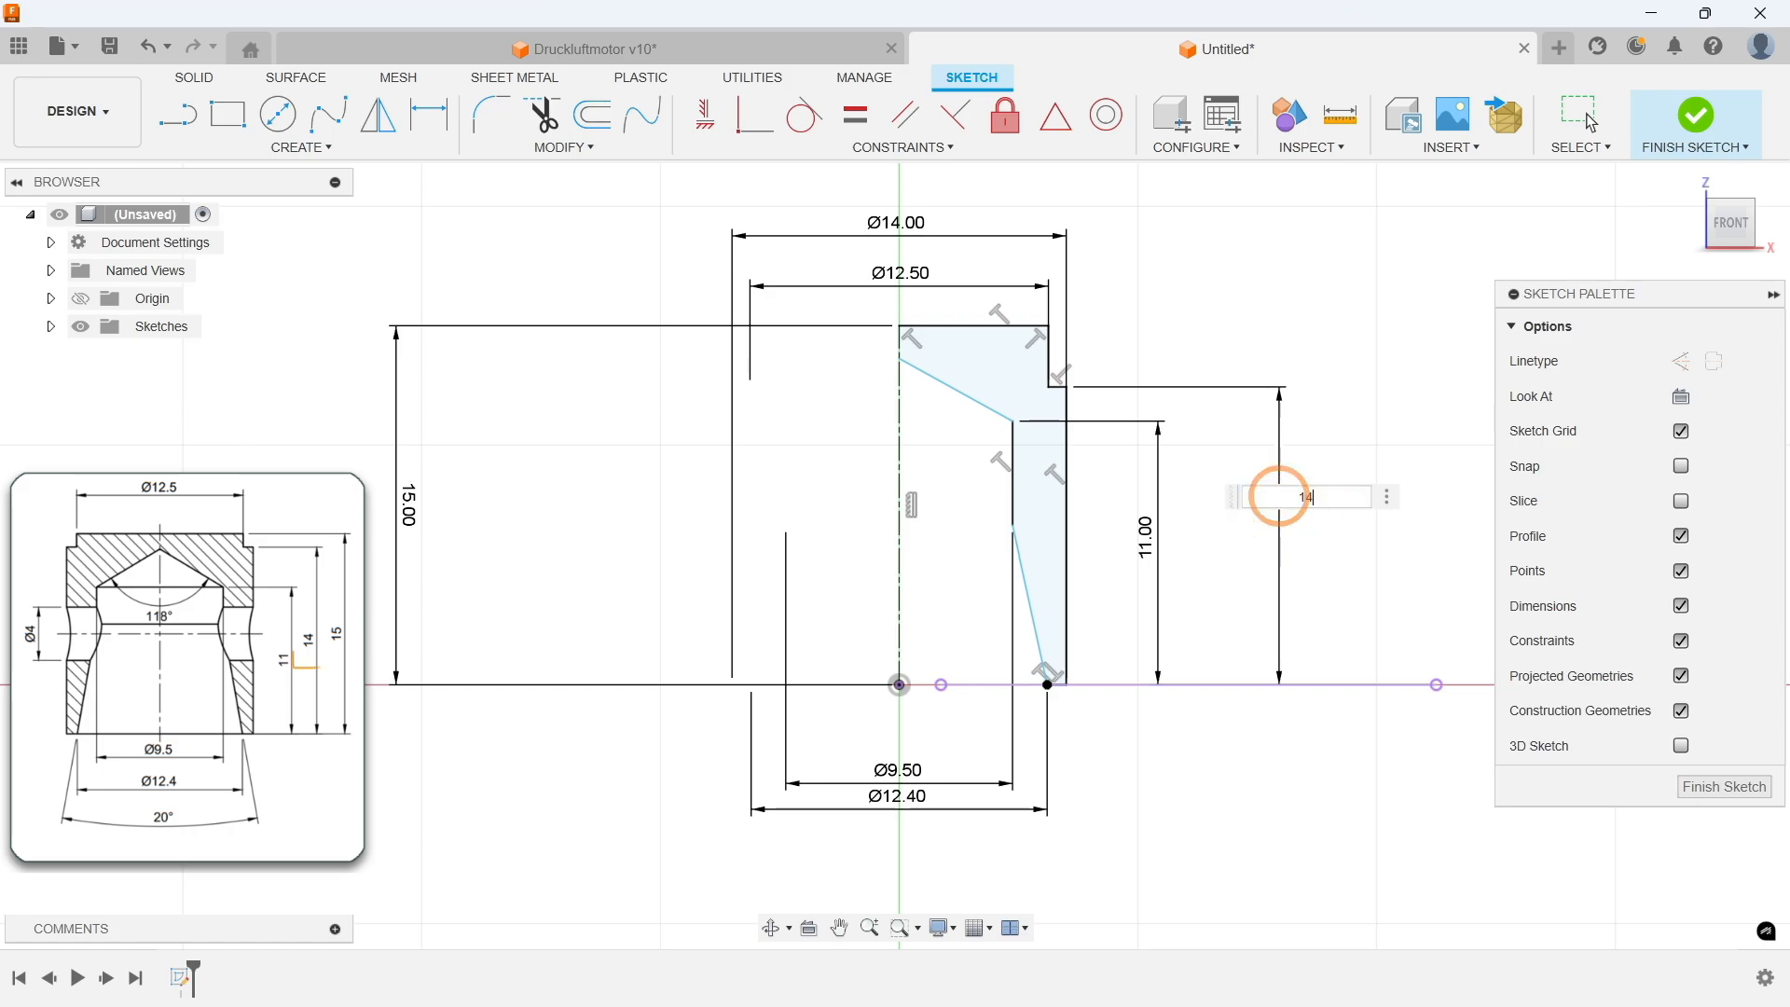
{"action": "type", "text": "14"}
{"action": "key", "text": "Return"}
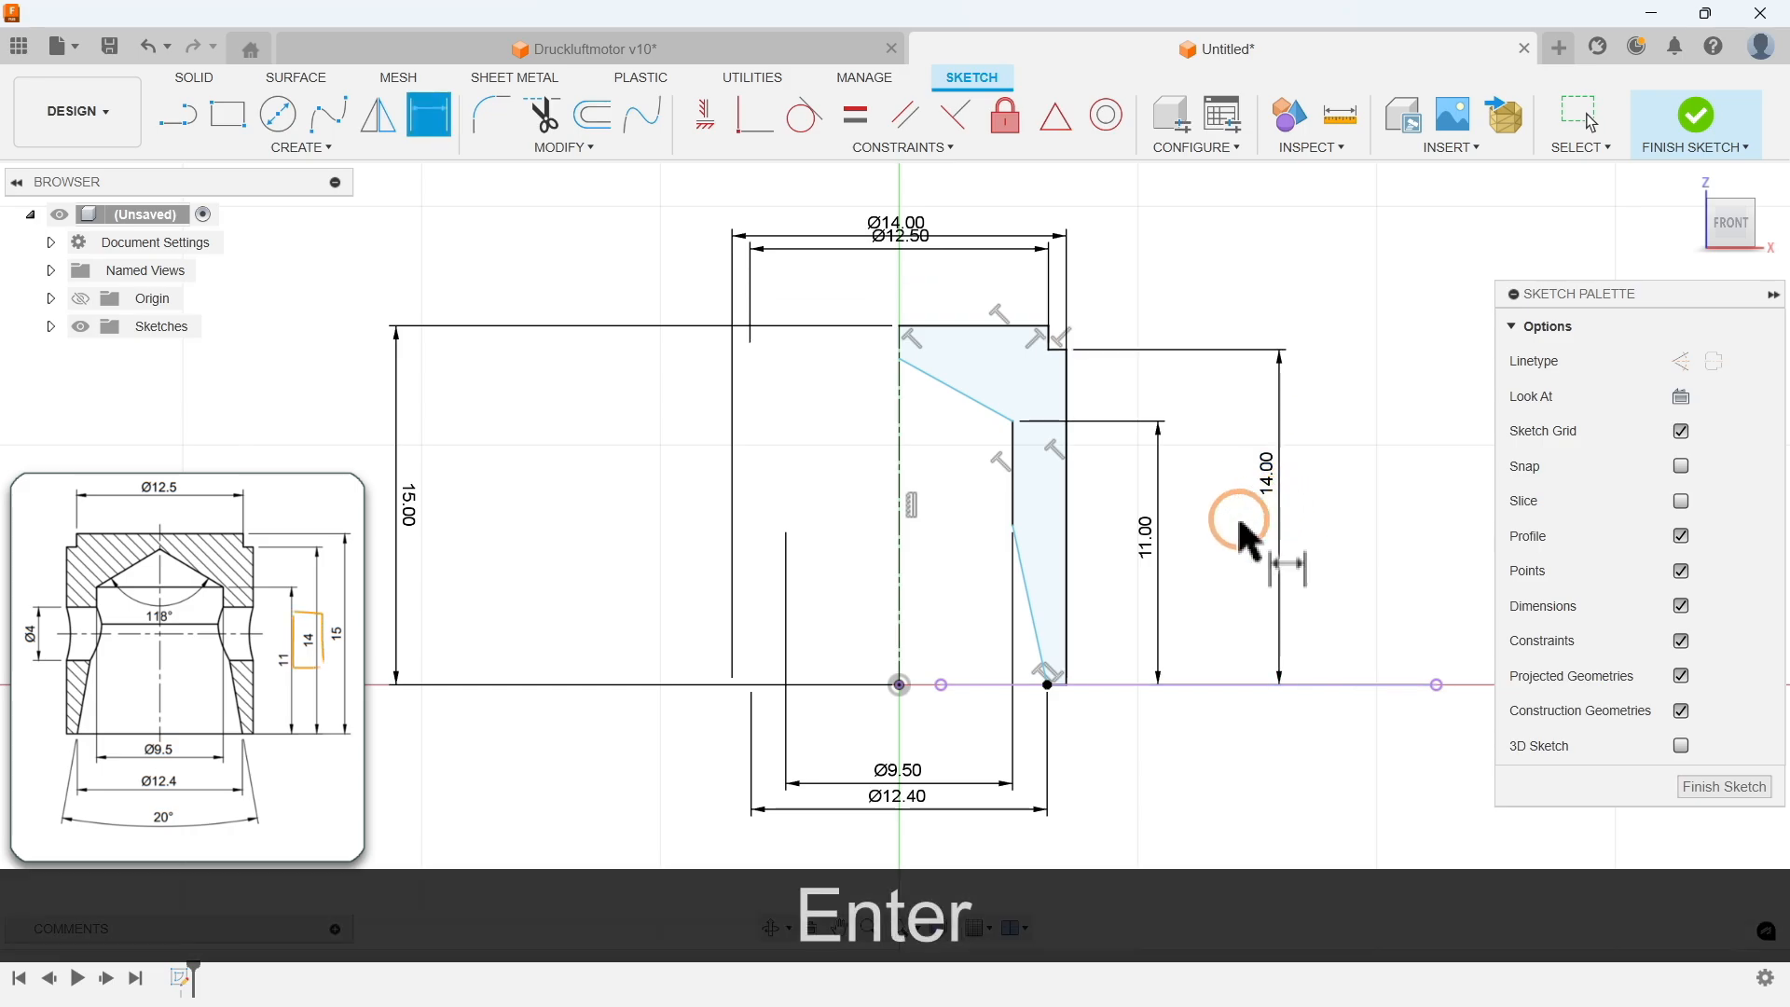
Step: Dimension the angle between the slanted bore wall and the outer wall as 90-80 degrees
{"action": "left_click", "coordinate": [1030, 594]}
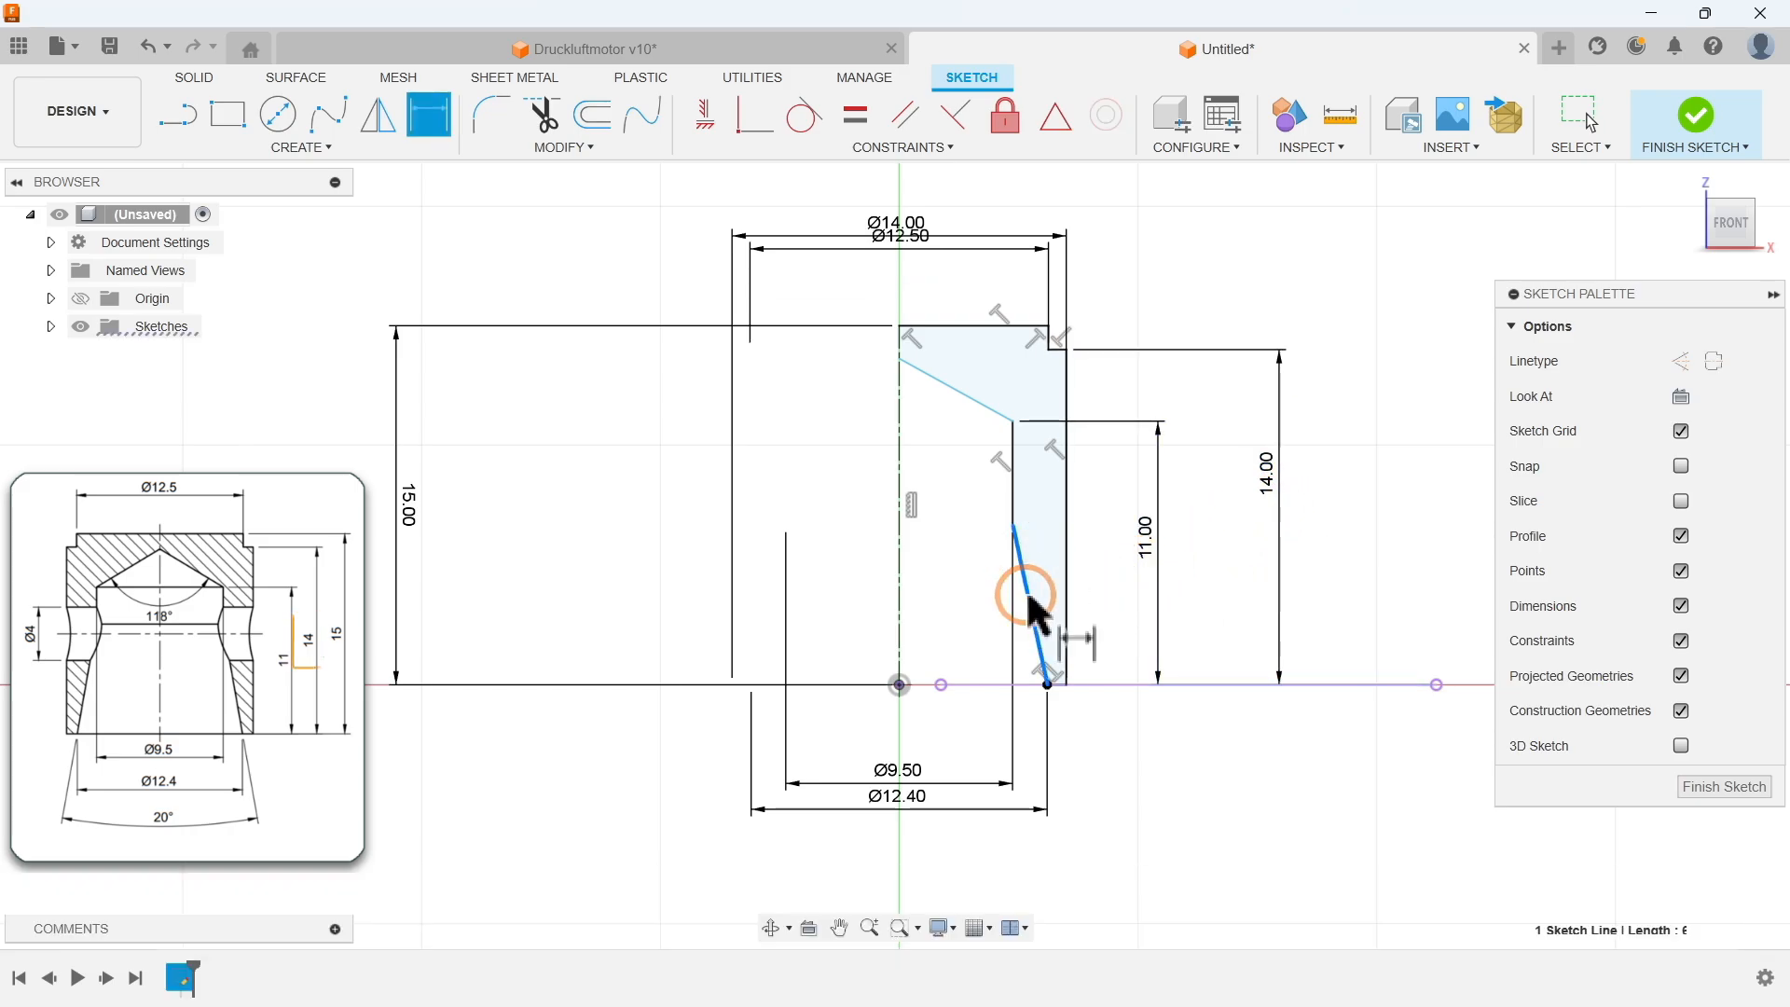
{"action": "left_click", "coordinate": [1068, 559]}
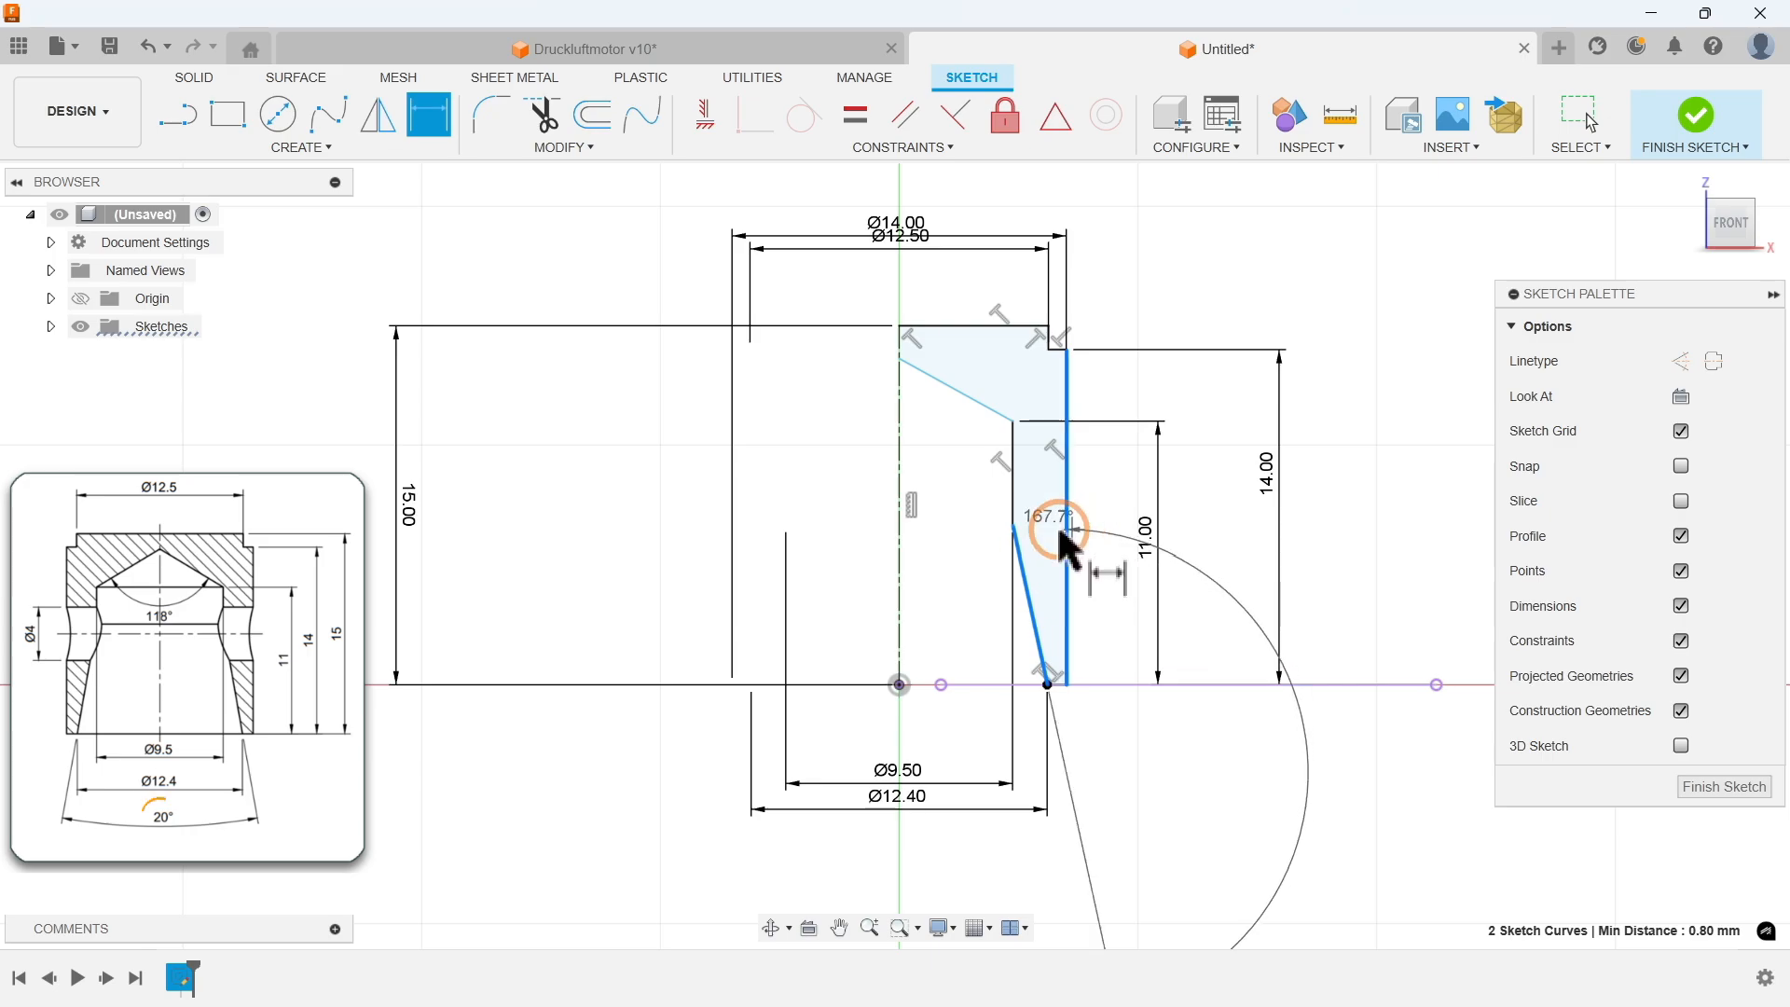
{"action": "left_click", "coordinate": [1054, 522]}
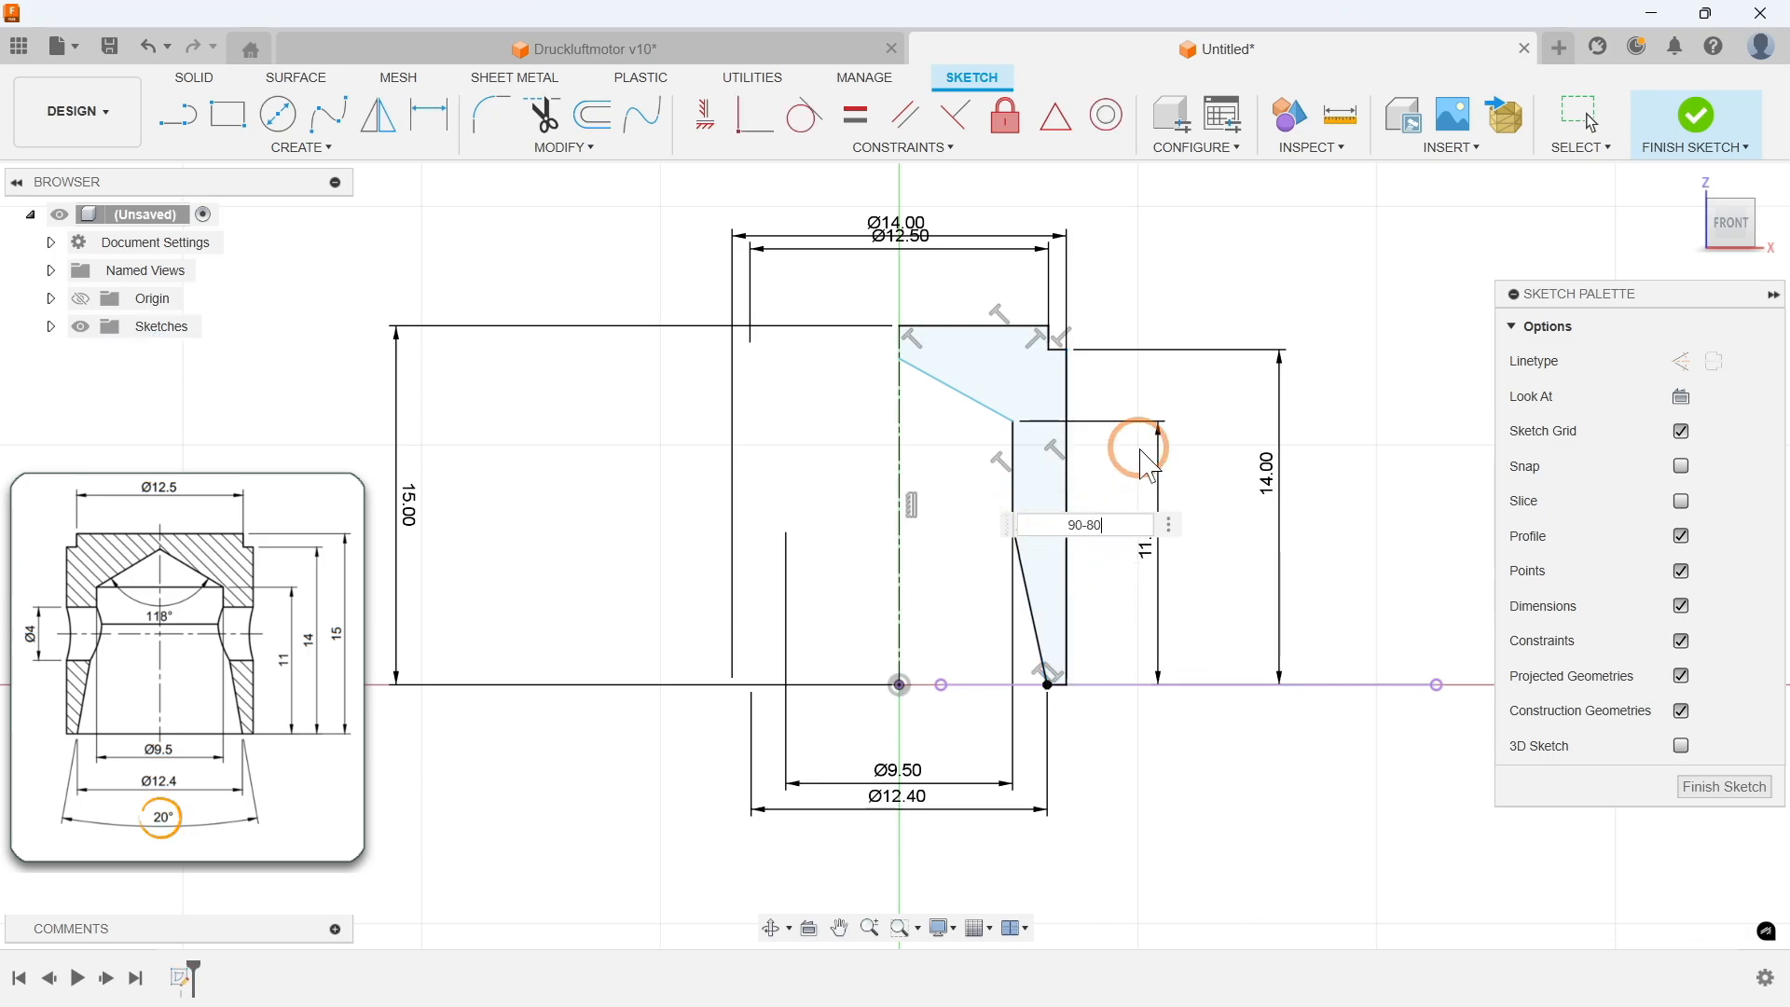
{"action": "type", "text": "90-80"}
{"action": "key", "text": "Return"}
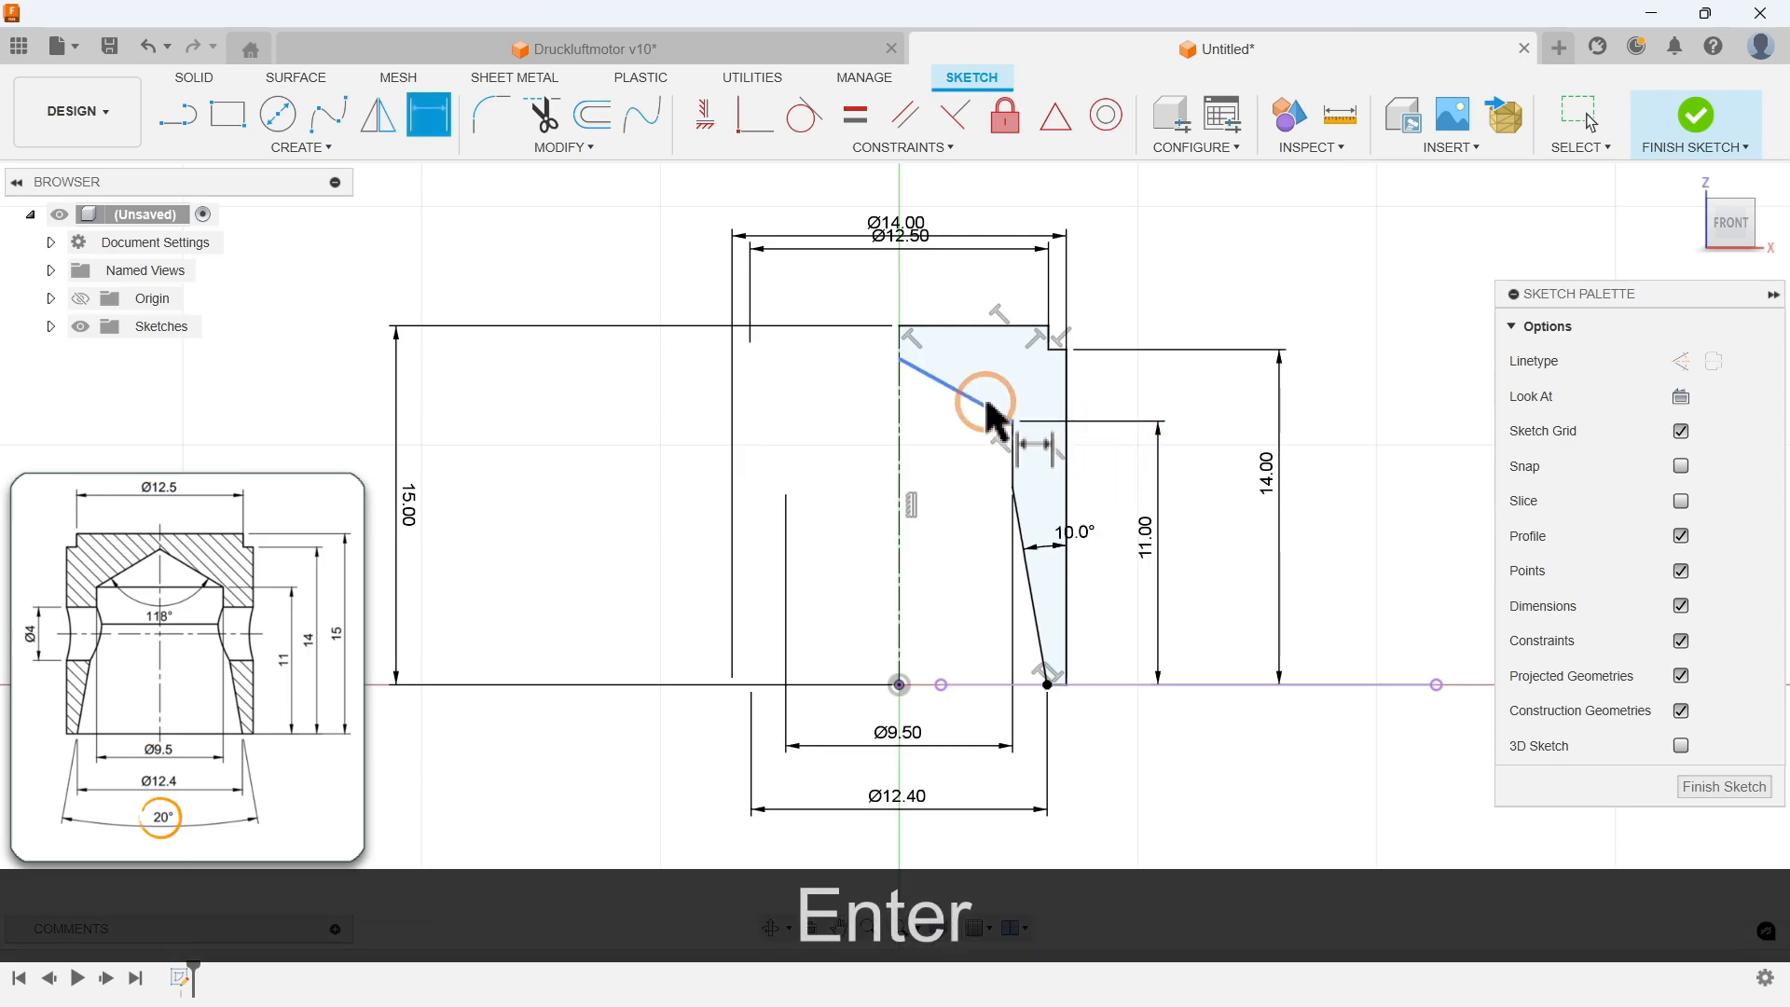
Step: Dimension the cone edge's angle to the centre axis as 118/2 degrees
{"action": "left_click", "coordinate": [961, 391]}
{"action": "left_click", "coordinate": [900, 430]}
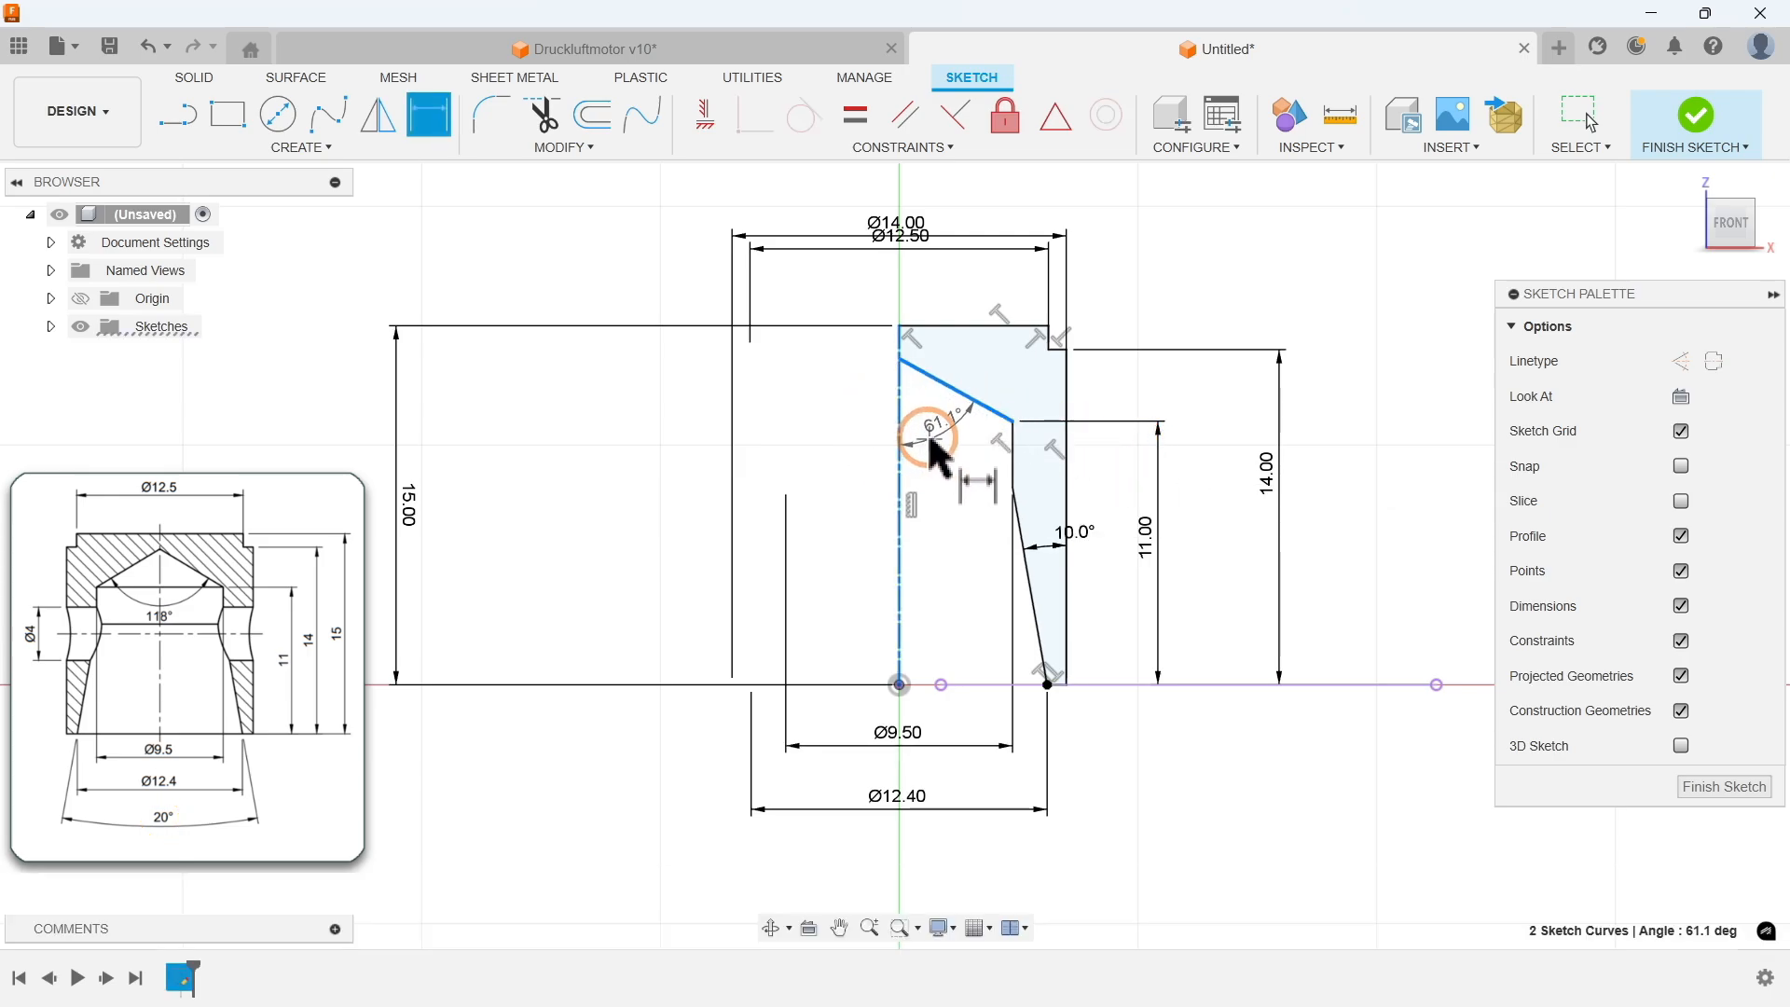
{"action": "left_click", "coordinate": [928, 438]}
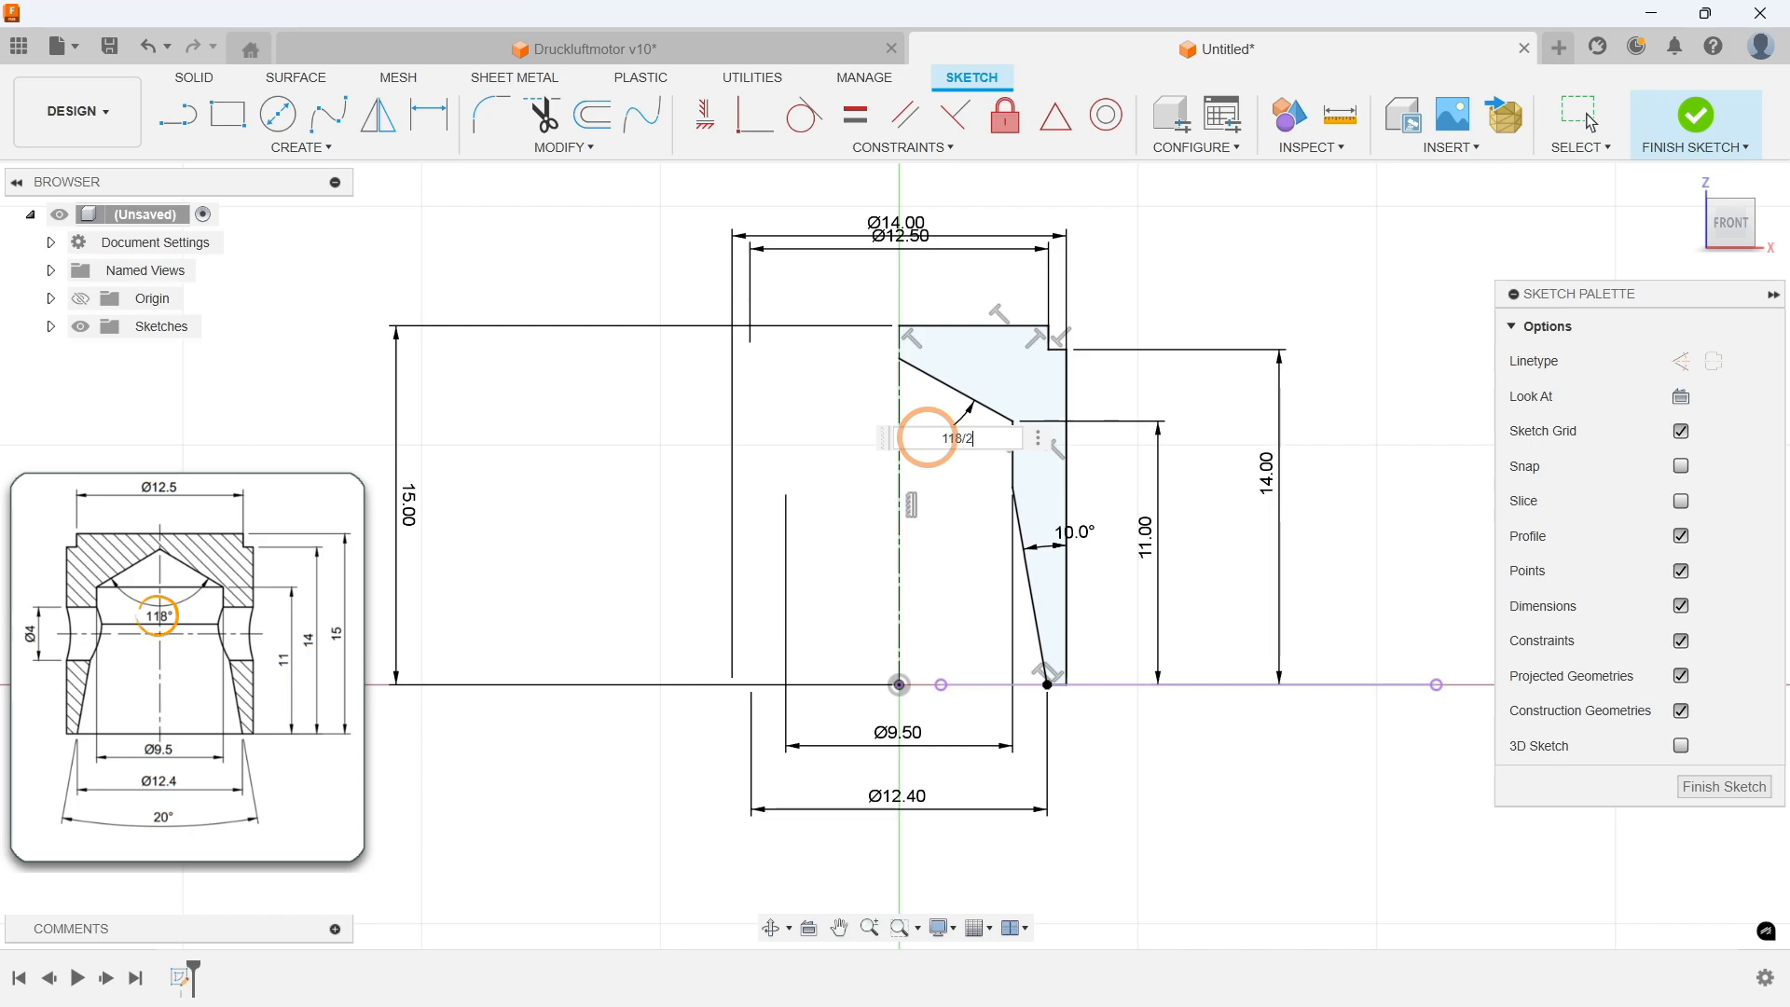
{"action": "type", "text": "118/2"}
{"action": "key", "text": "Return"}
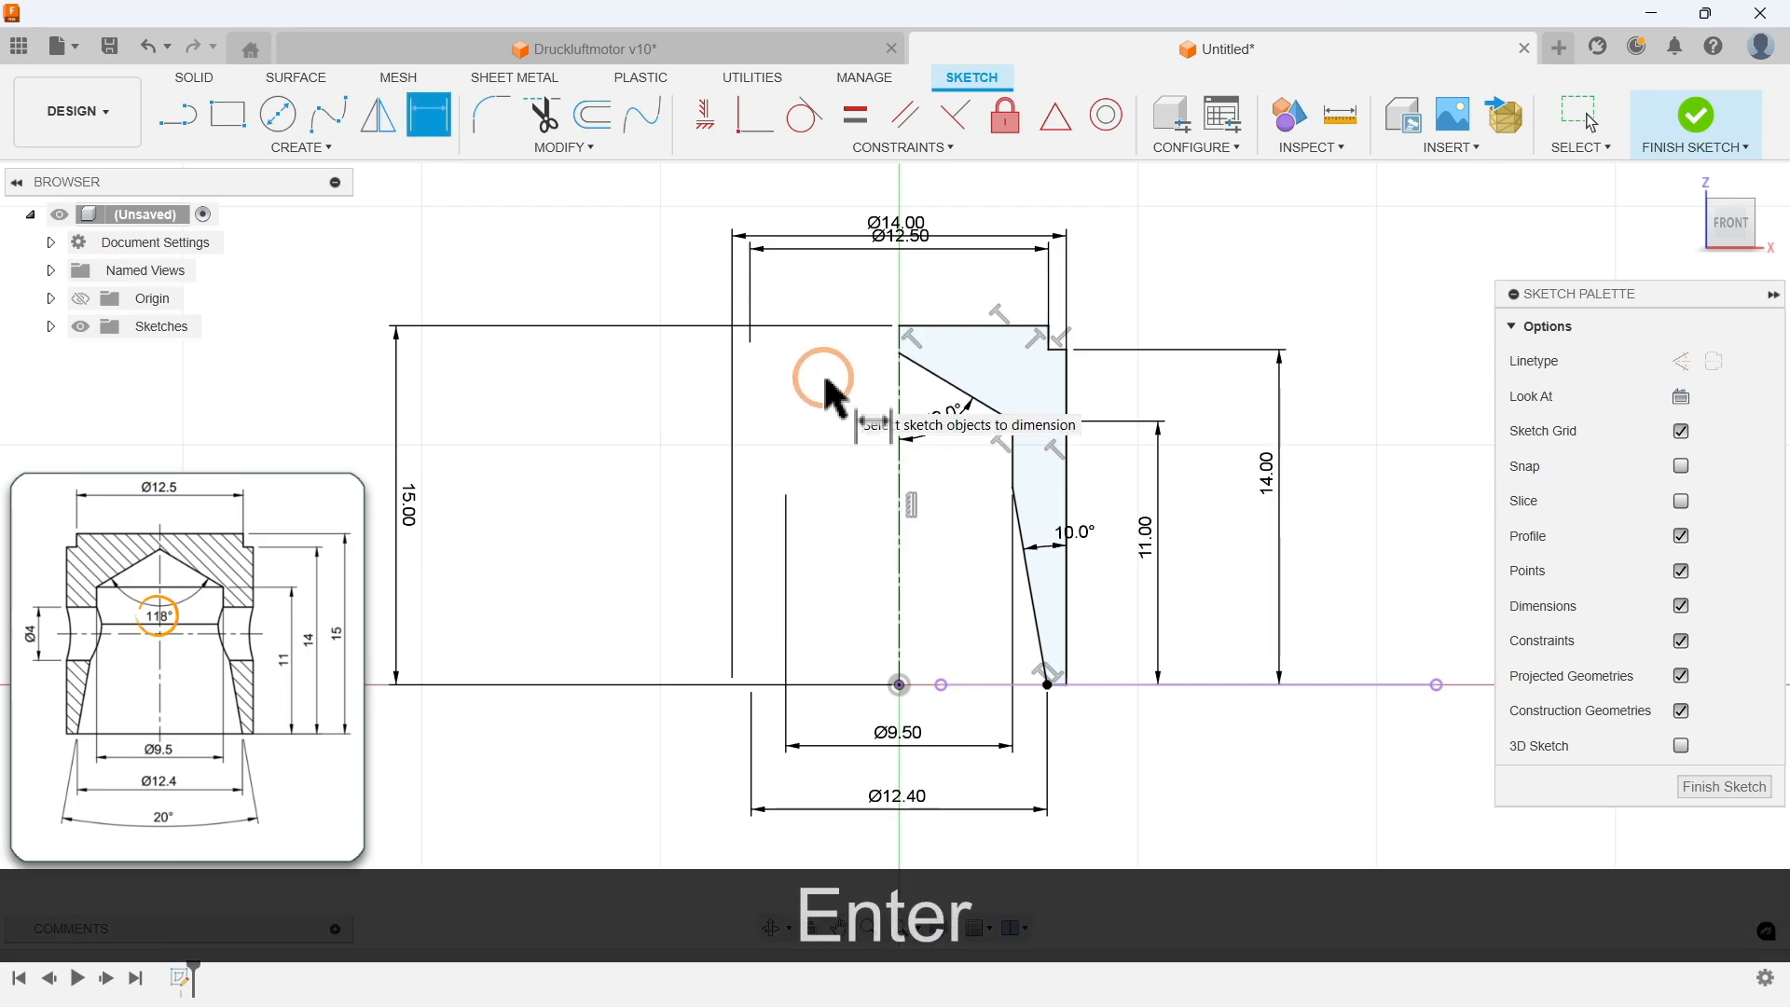
{"action": "key", "text": "Escape"}
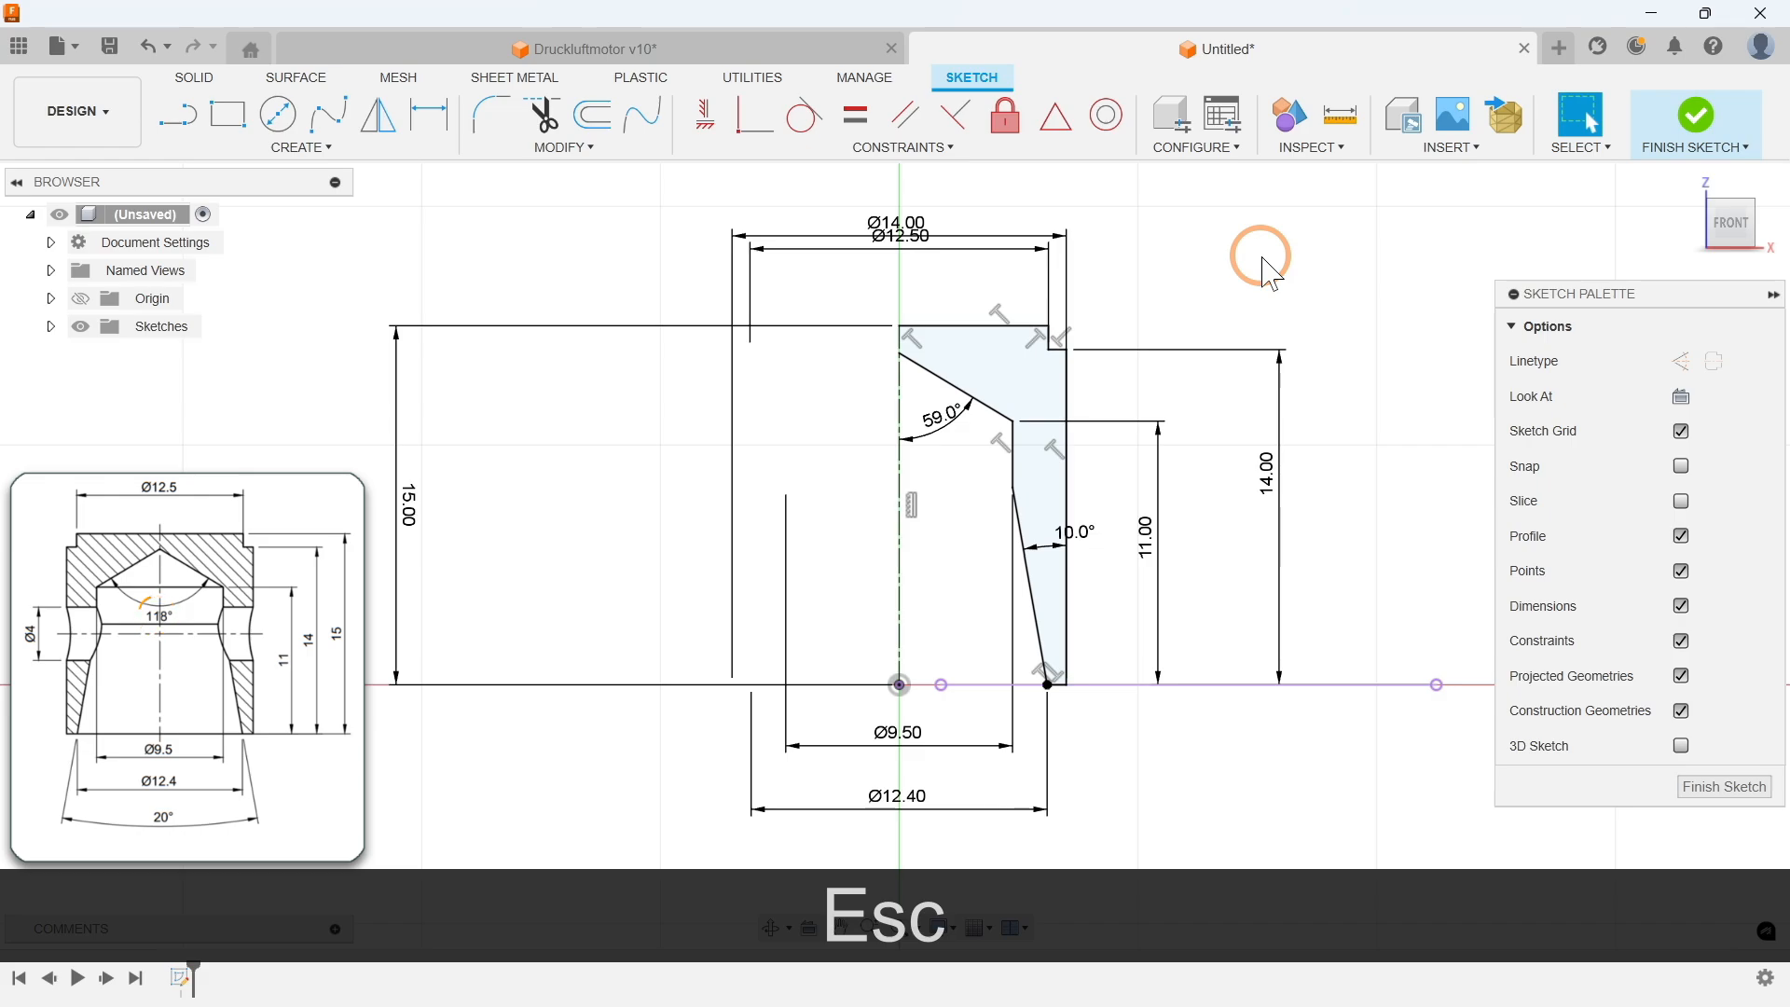
Step: Move the Ø12.50 dimension clear of the Ø14.00 dimension and finish the sketch
{"action": "left_click_drag", "start_coordinate": [907, 251], "coordinate": [904, 279]}
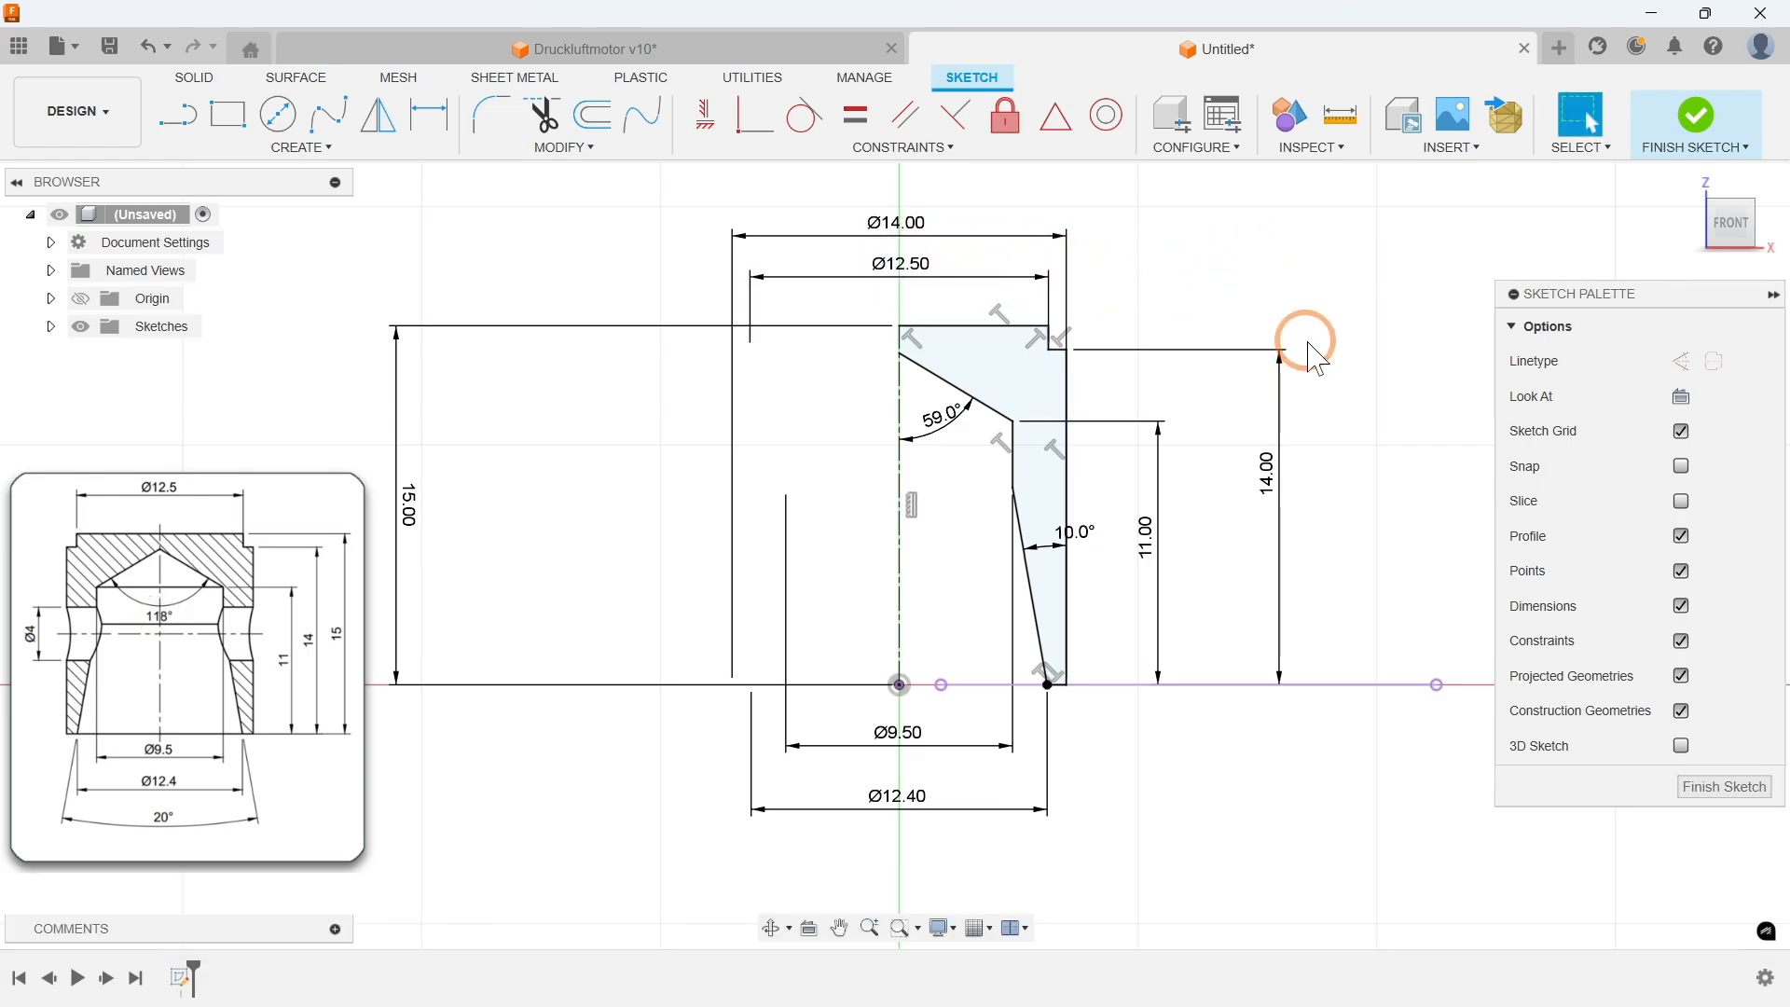
{"action": "left_click", "coordinate": [1712, 788]}
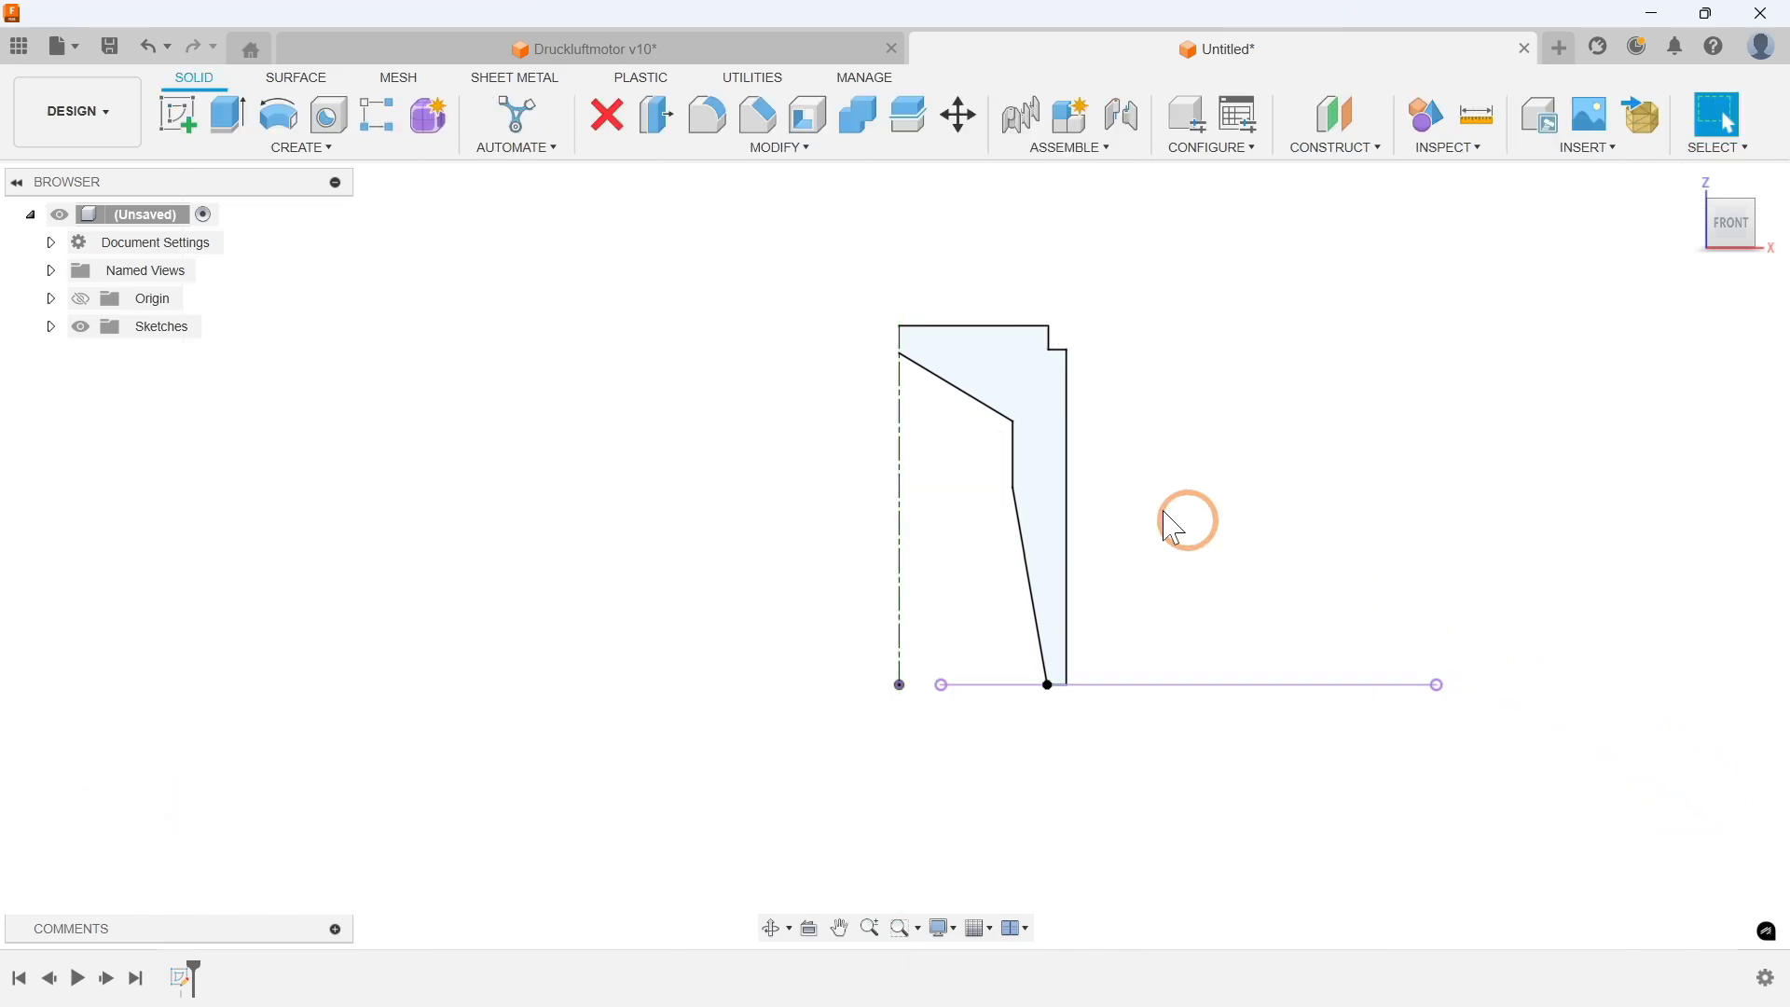
Step: Revolve the half cross-section 360 degrees around the centre axis as a new body
{"action": "left_click", "coordinate": [316, 149]}
{"action": "left_click", "coordinate": [228, 291]}
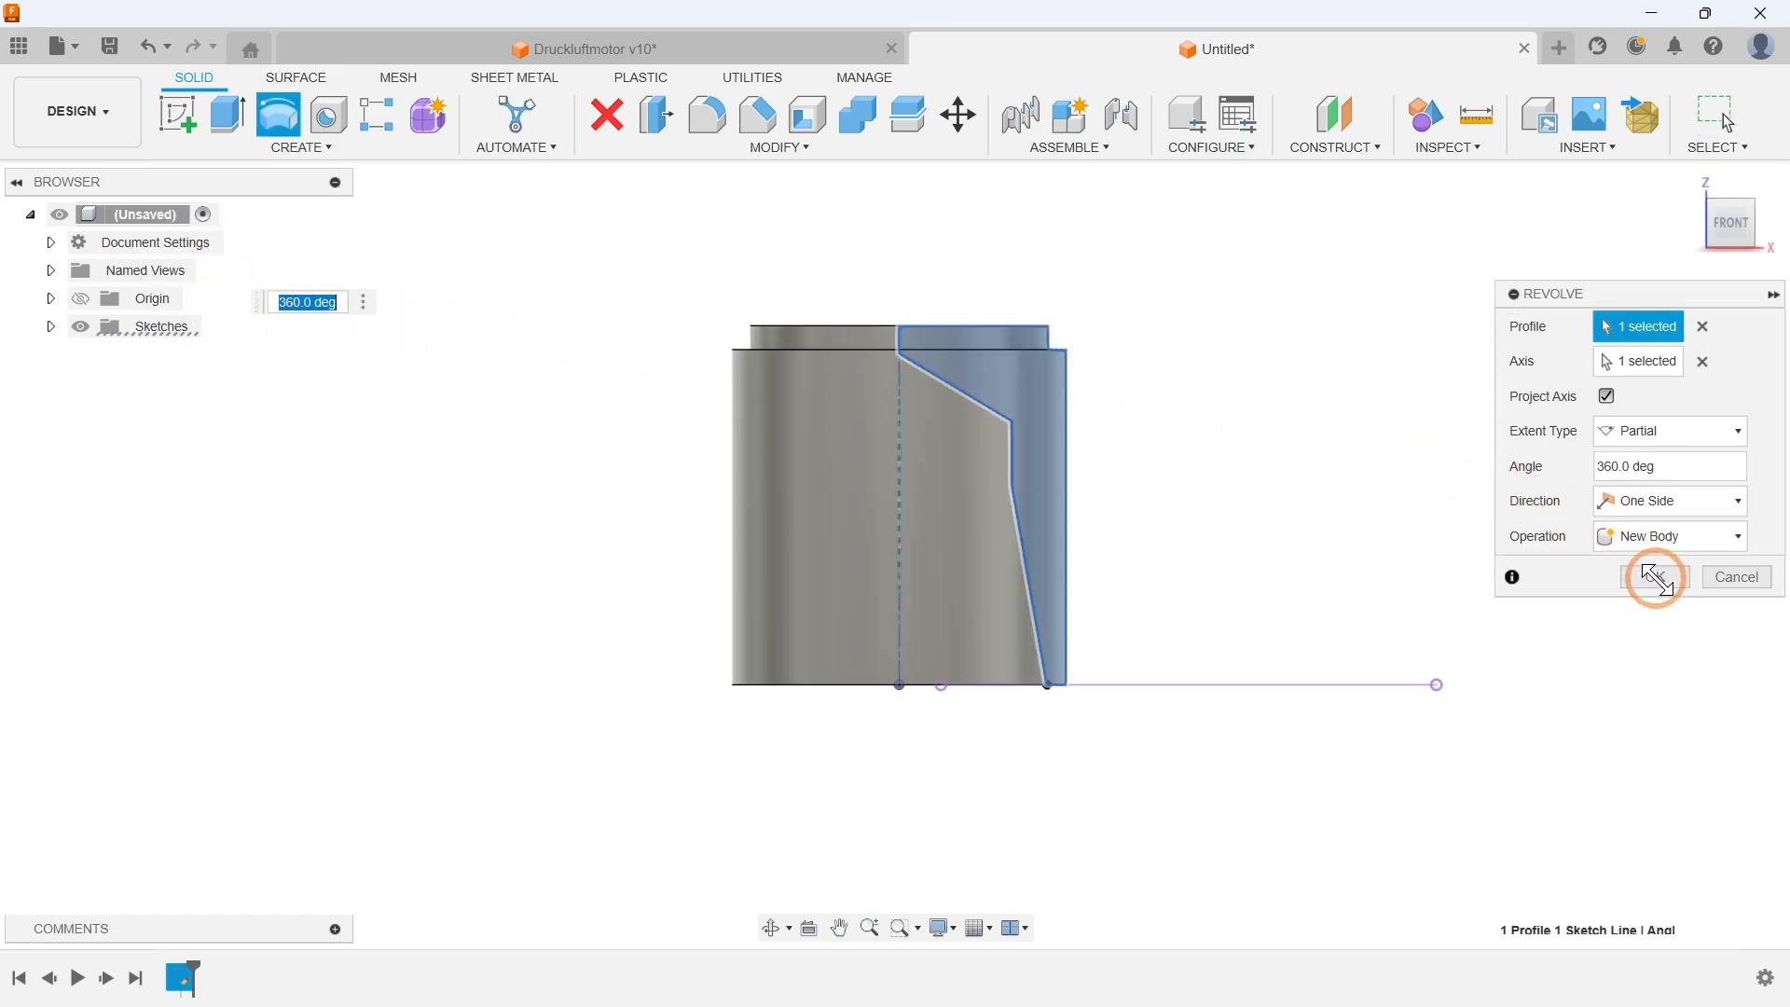
{"action": "left_click", "coordinate": [1655, 578]}
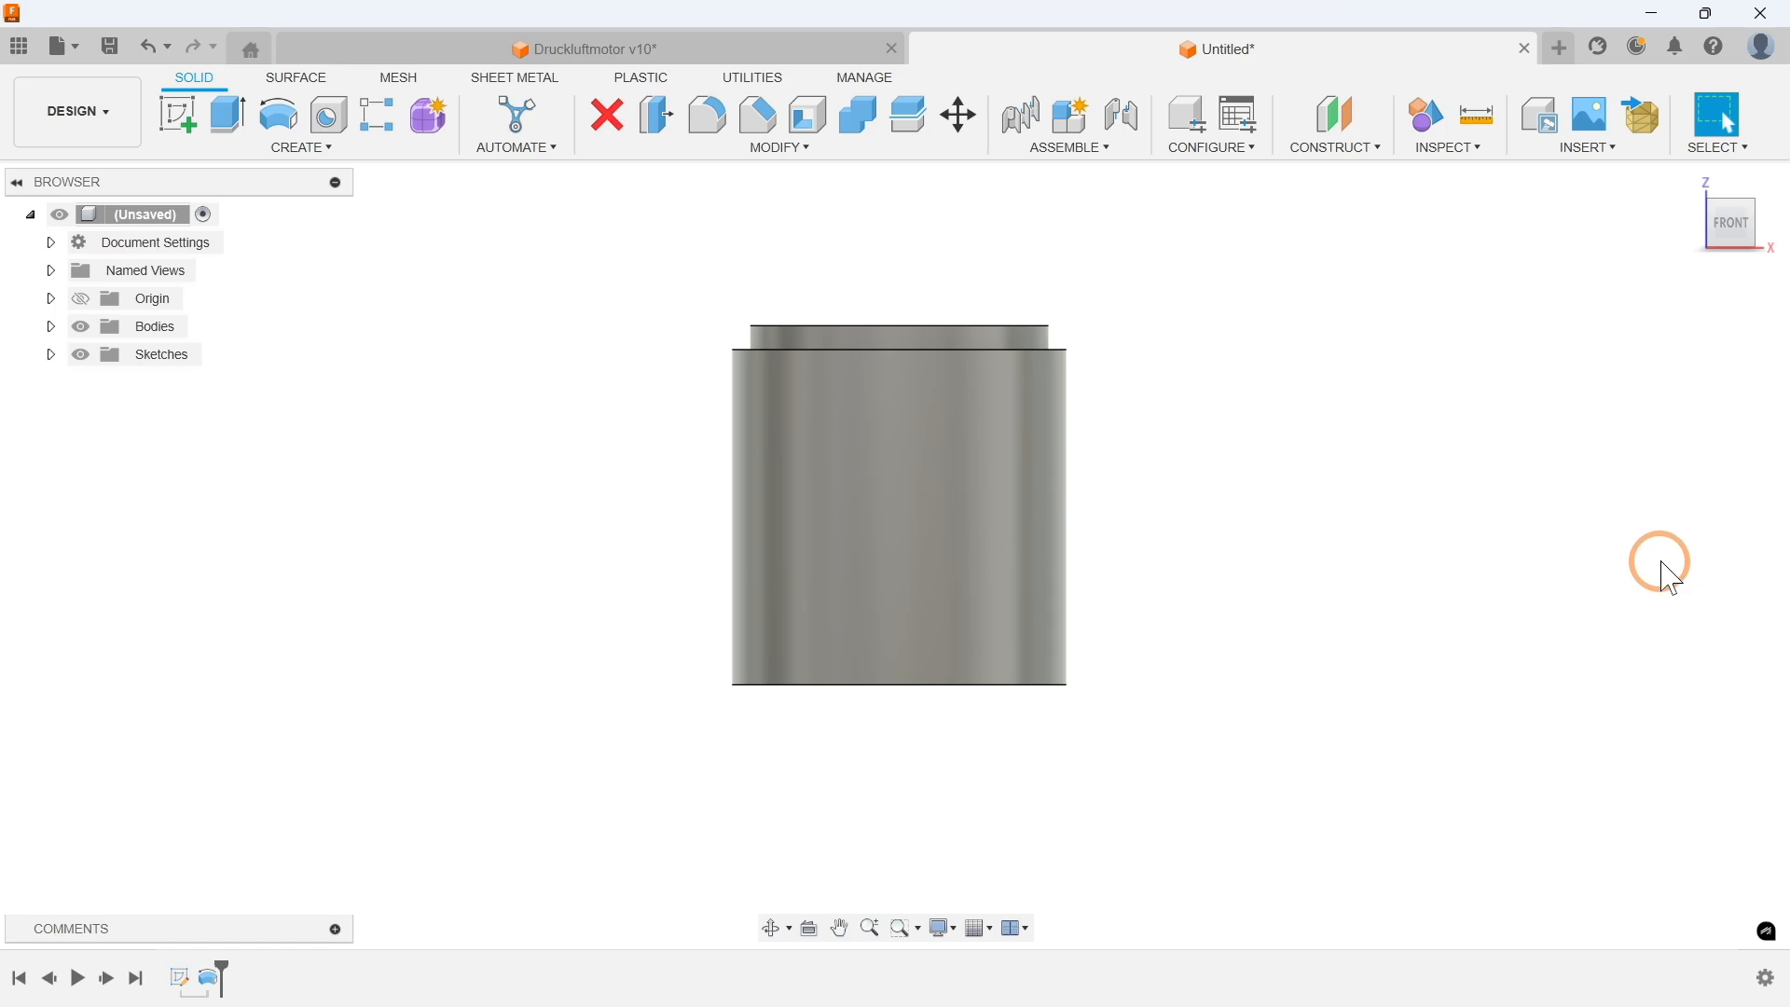
Step: Create a tangent construction plane on the cylinder's outer face at 0 degrees
{"action": "left_click", "coordinate": [1691, 182]}
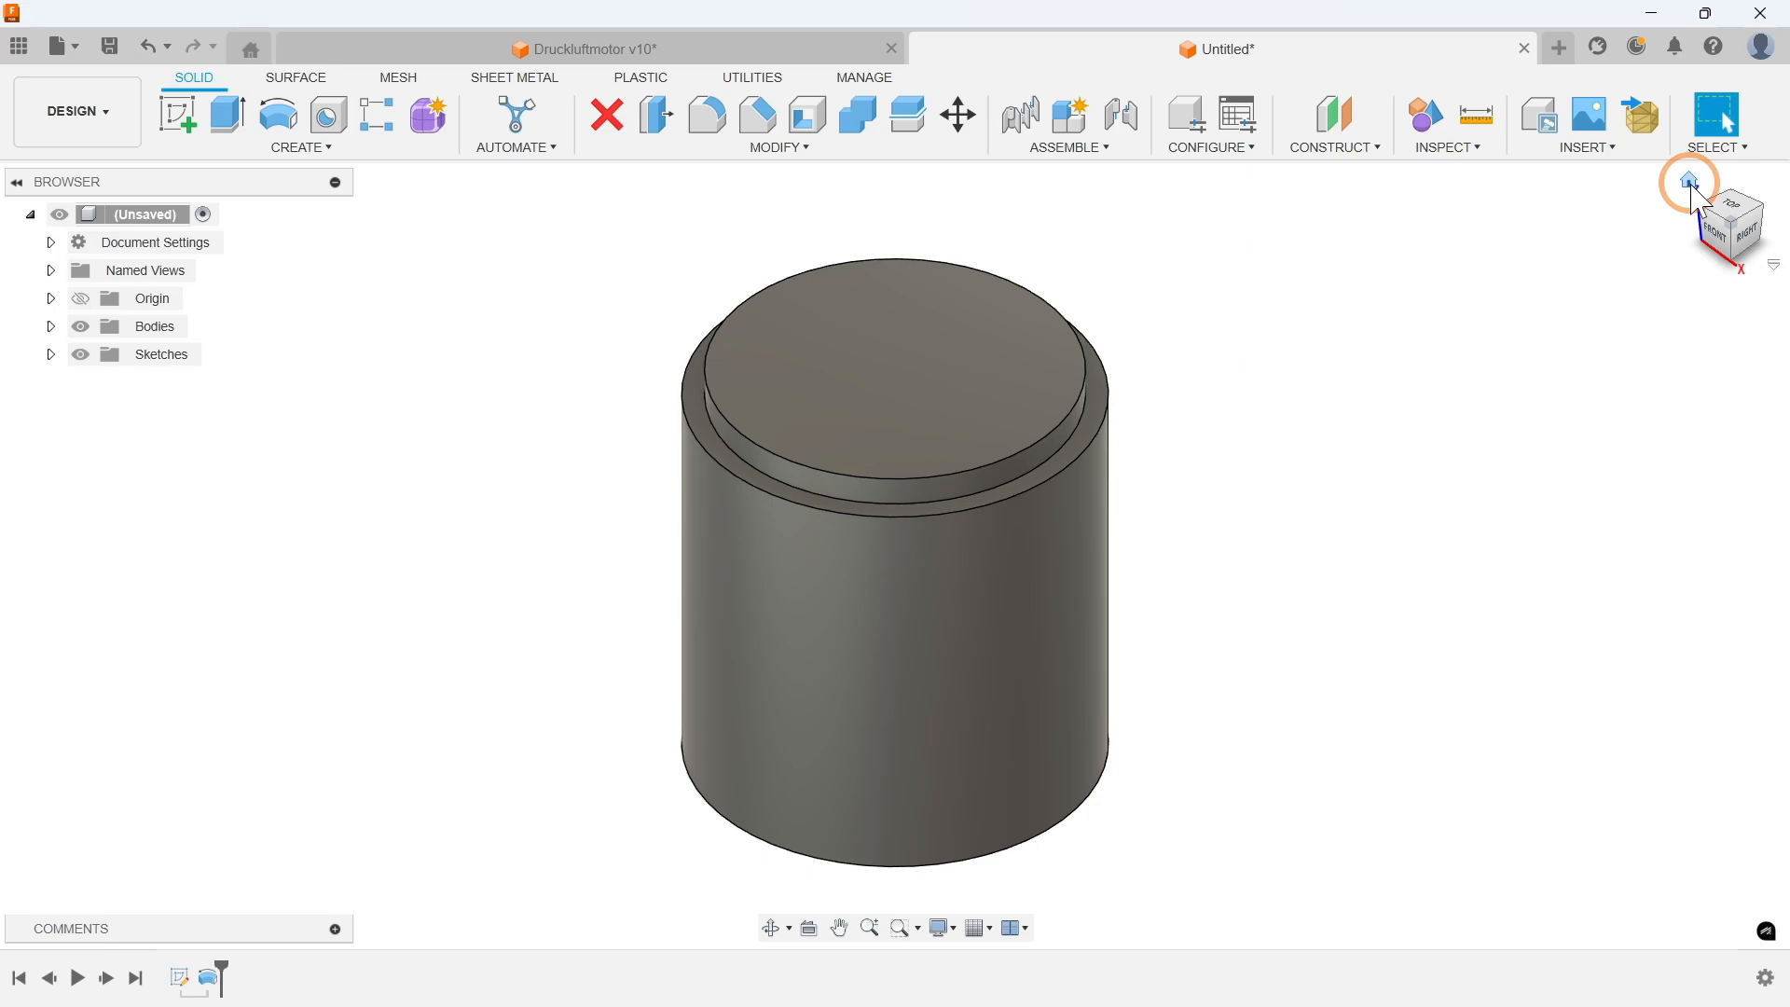
{"action": "left_click", "coordinate": [1342, 146]}
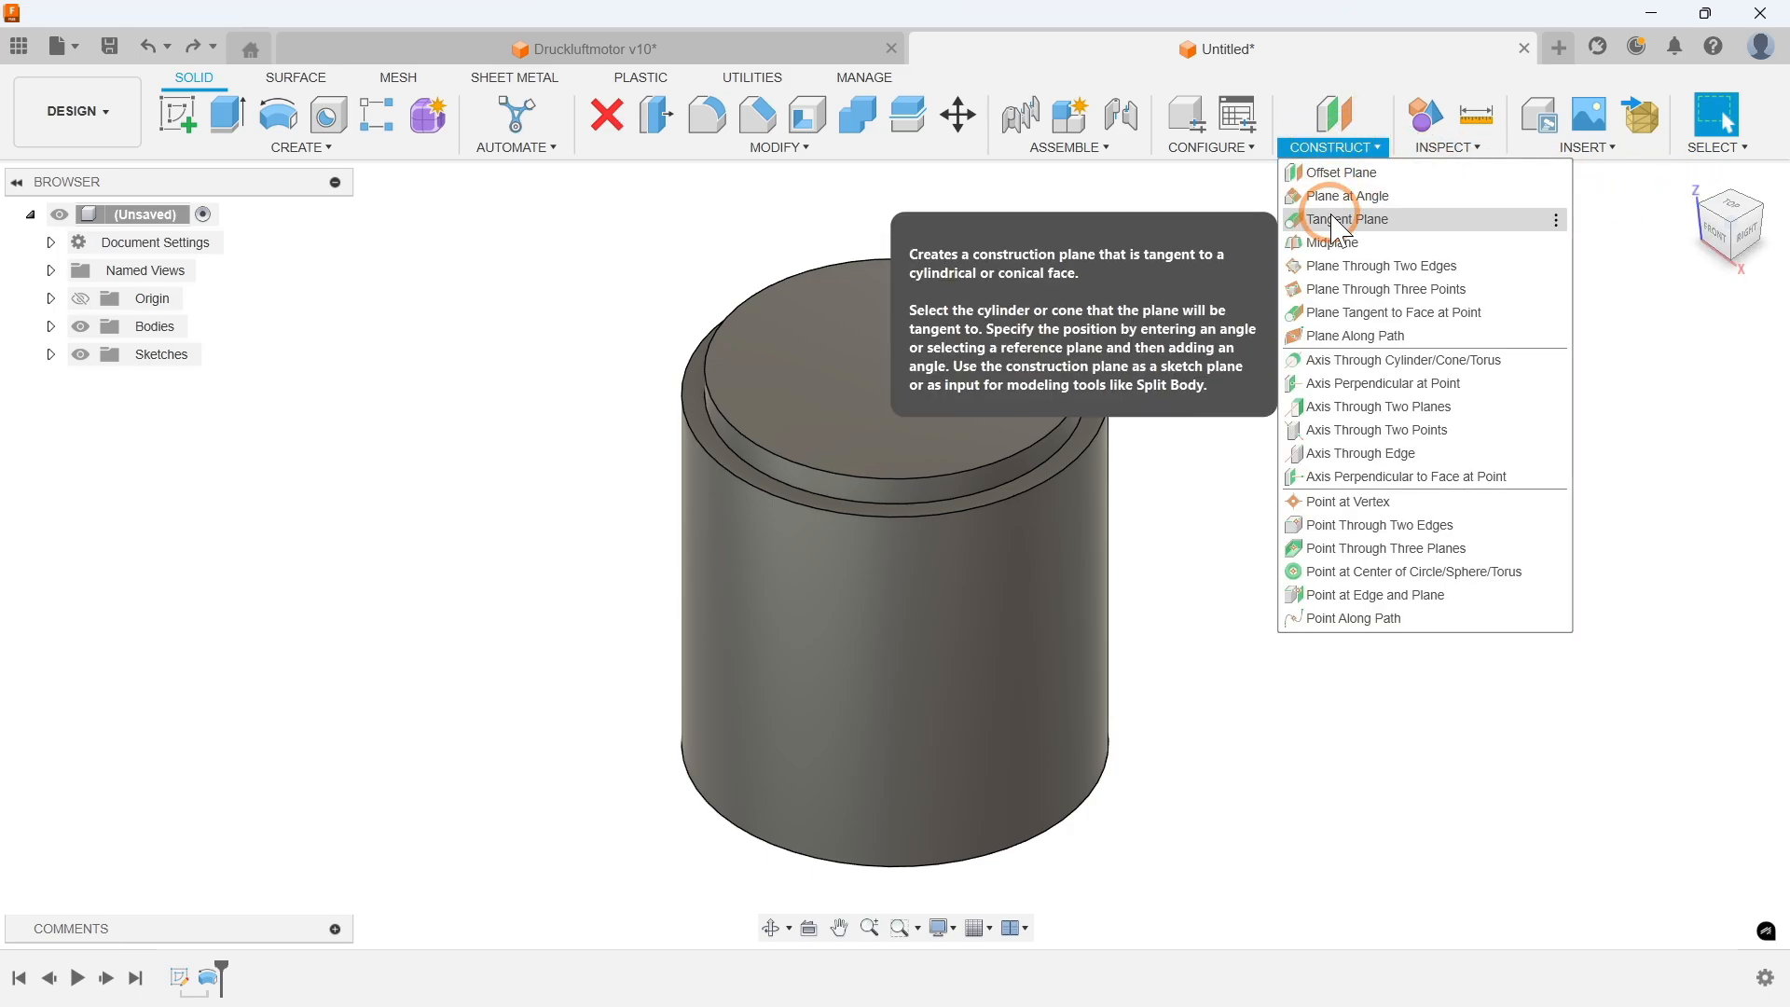
{"action": "left_click", "coordinate": [1339, 222]}
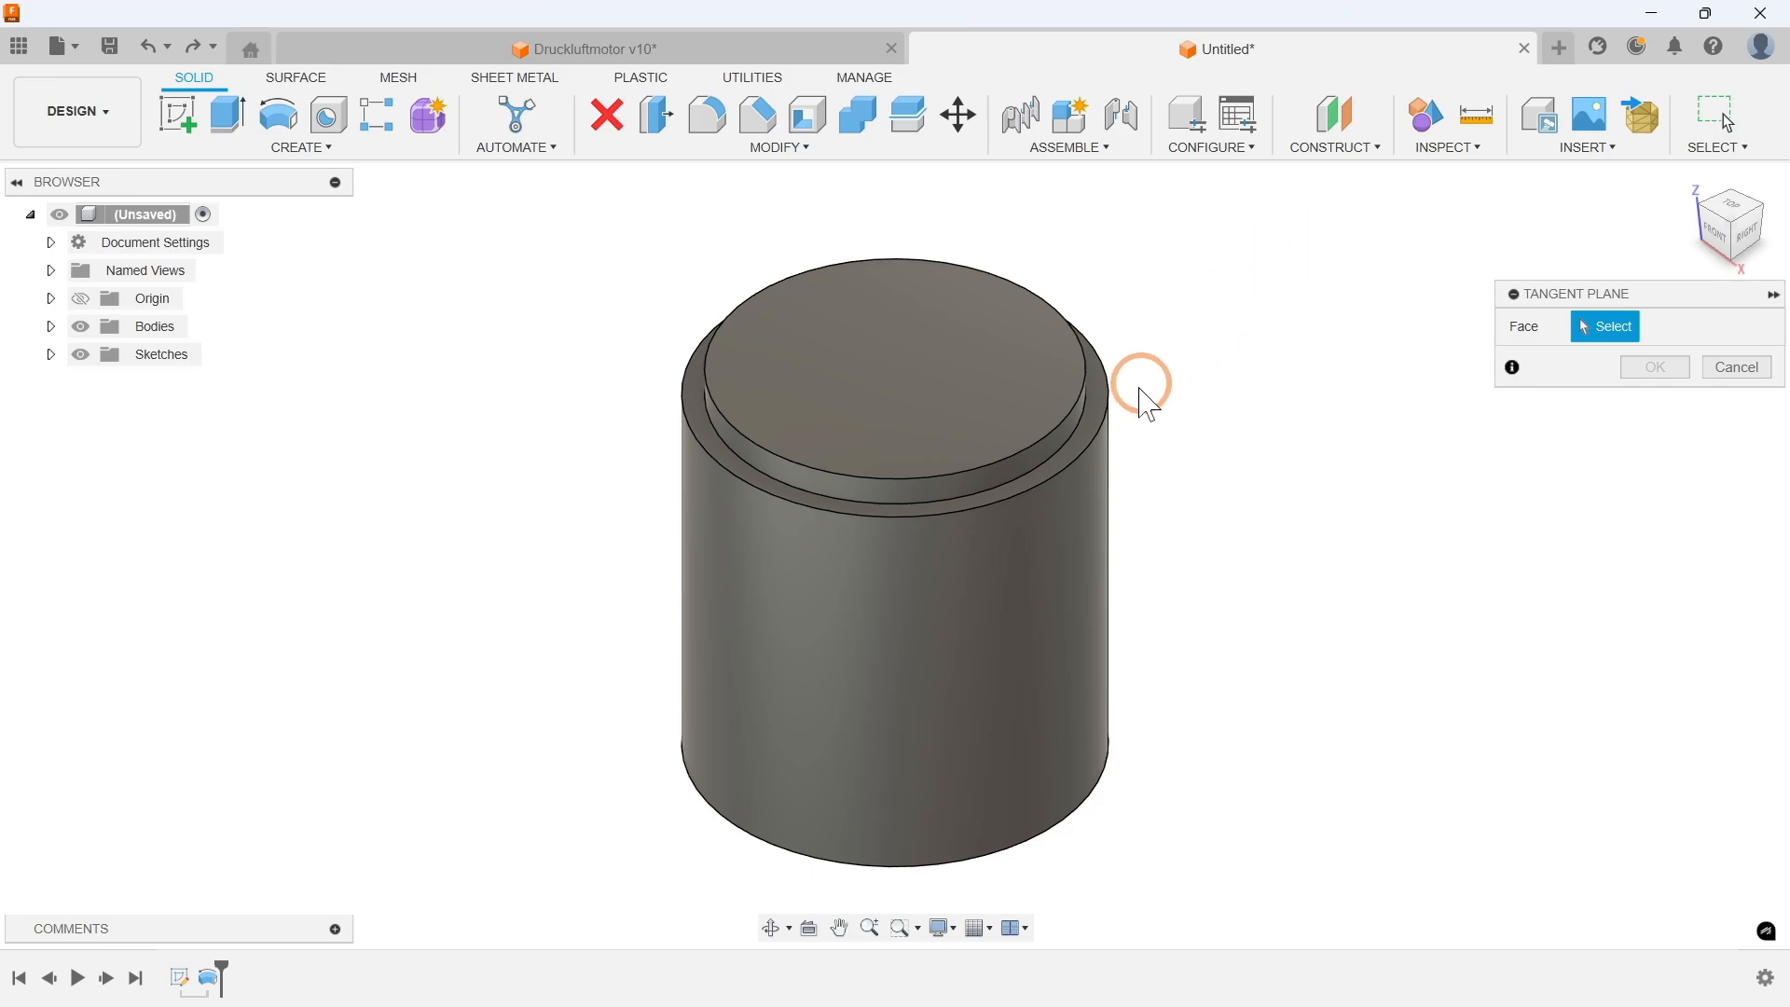
{"action": "left_click", "coordinate": [763, 615]}
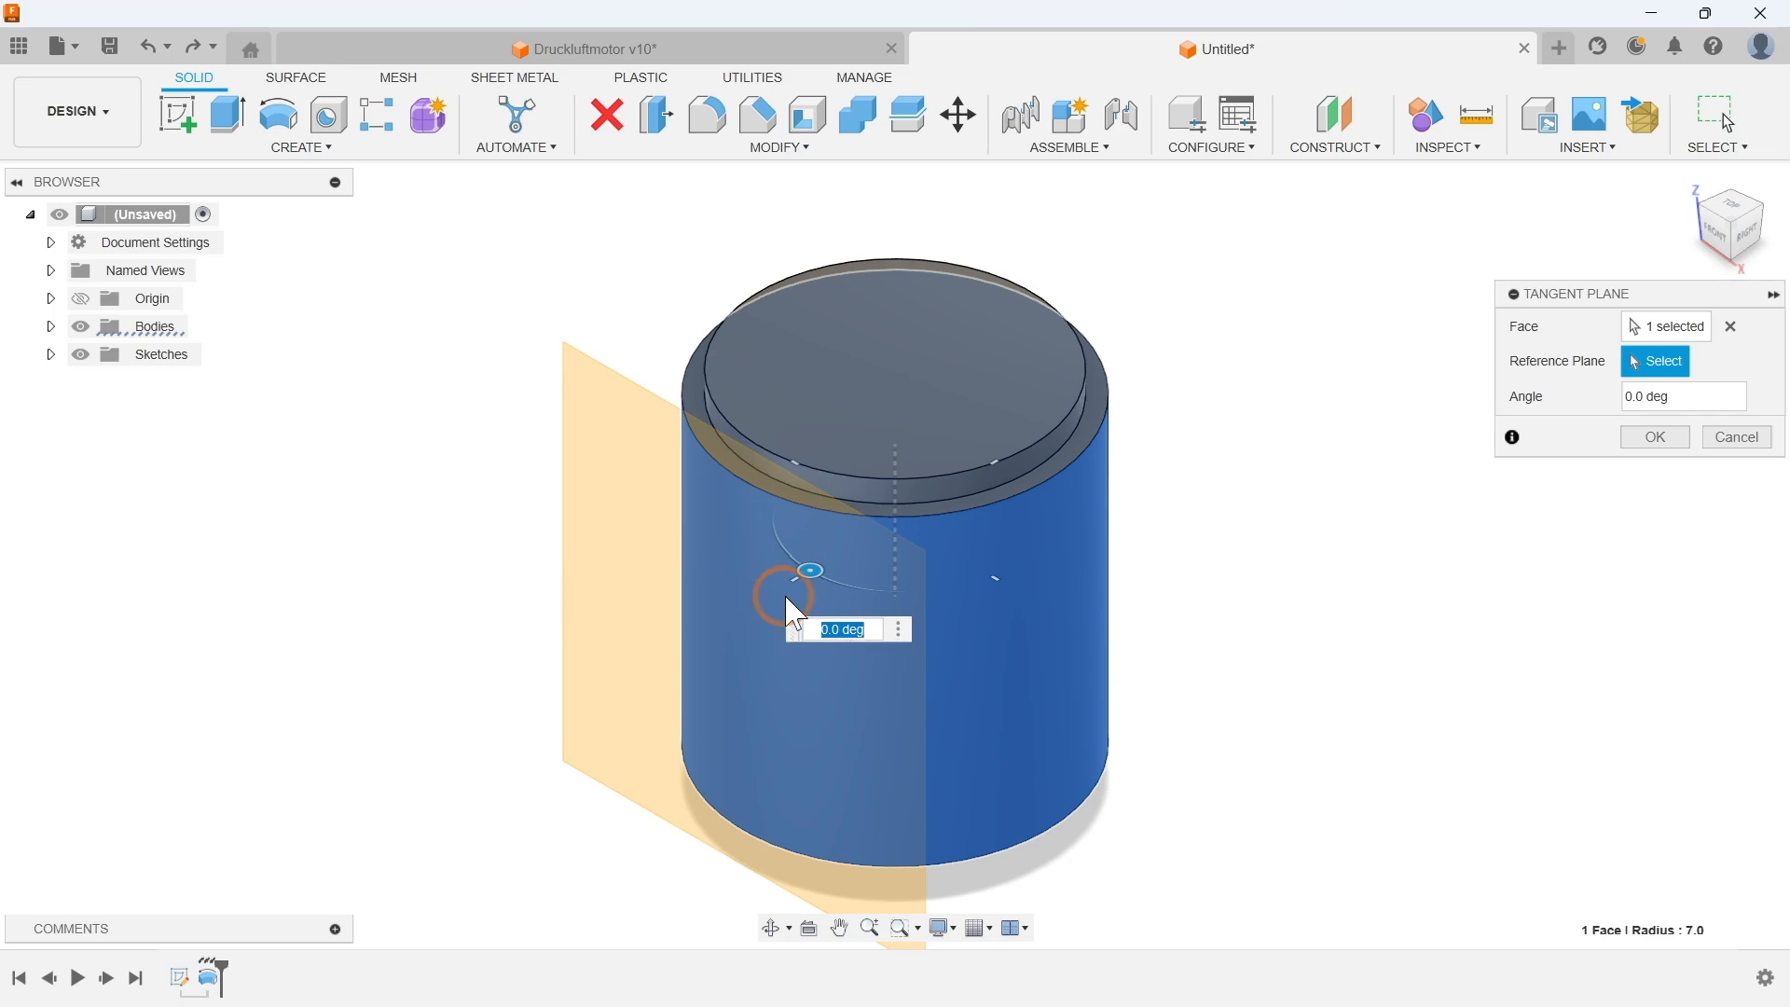
{"action": "mouse_move", "coordinate": [809, 567]}
{"action": "left_mouse_down"}
{"action": "mouse_move", "coordinate": [951, 556]}
{"action": "mouse_move", "coordinate": [816, 569]}
{"action": "left_mouse_up"}
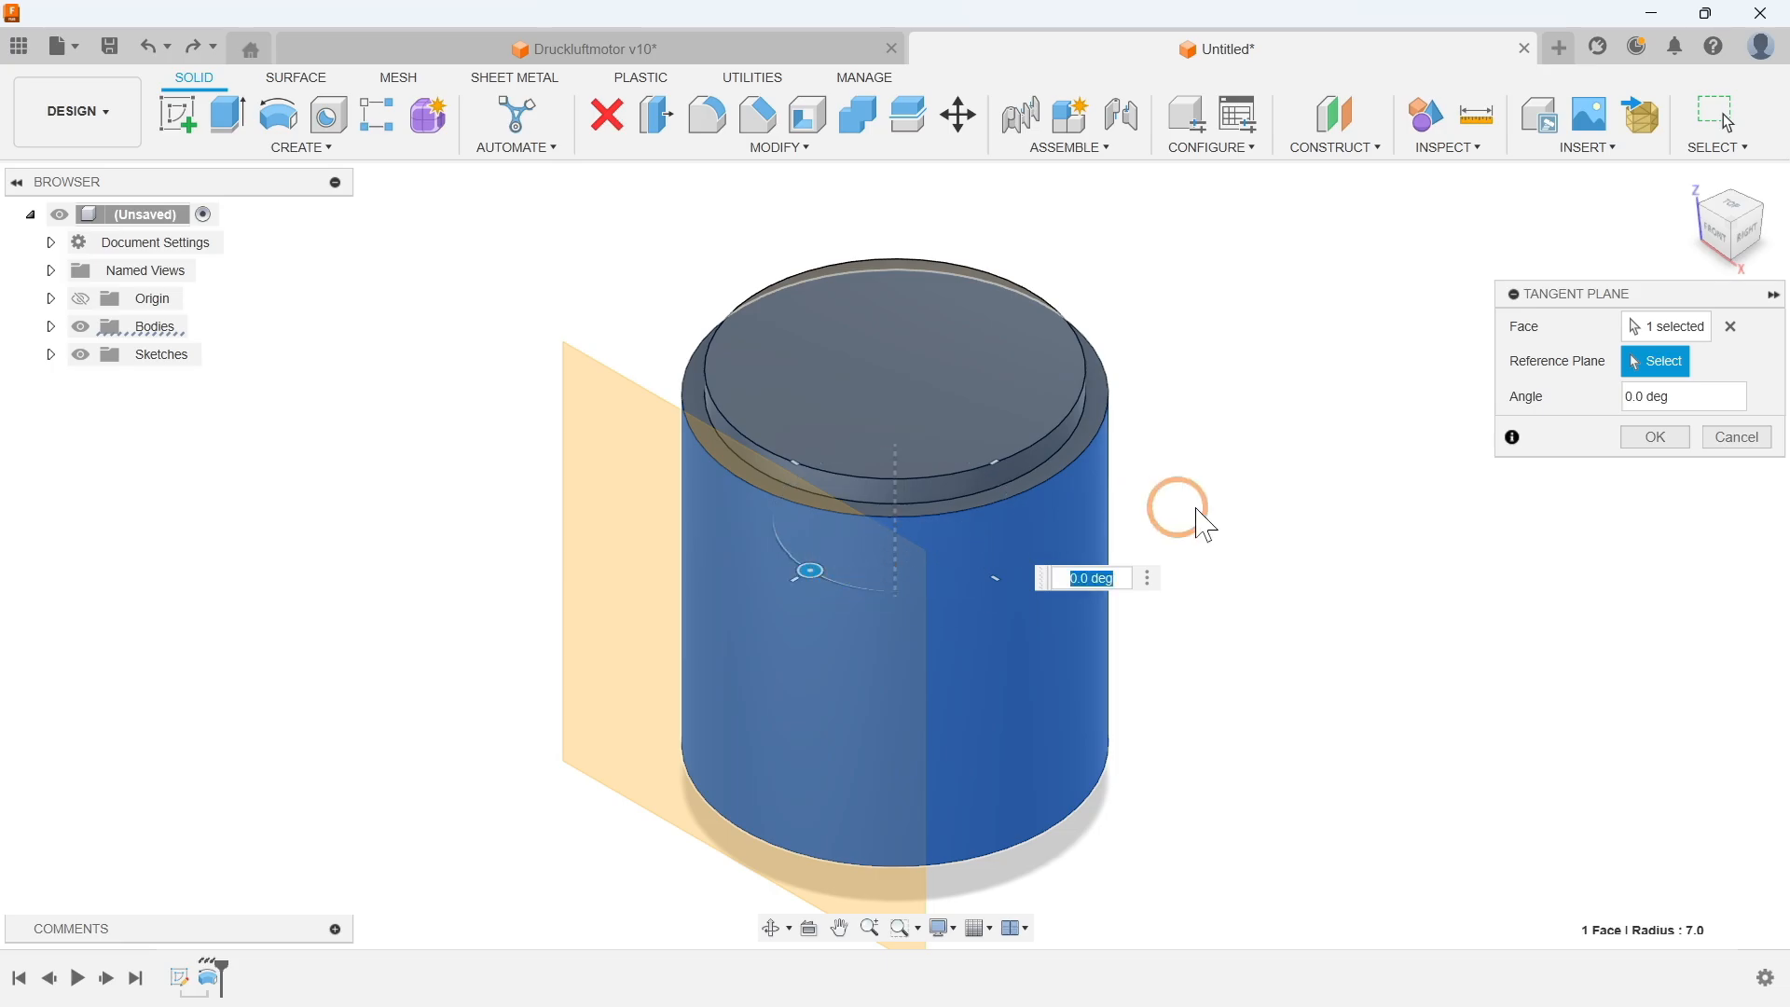
{"action": "left_click", "coordinate": [1652, 437]}
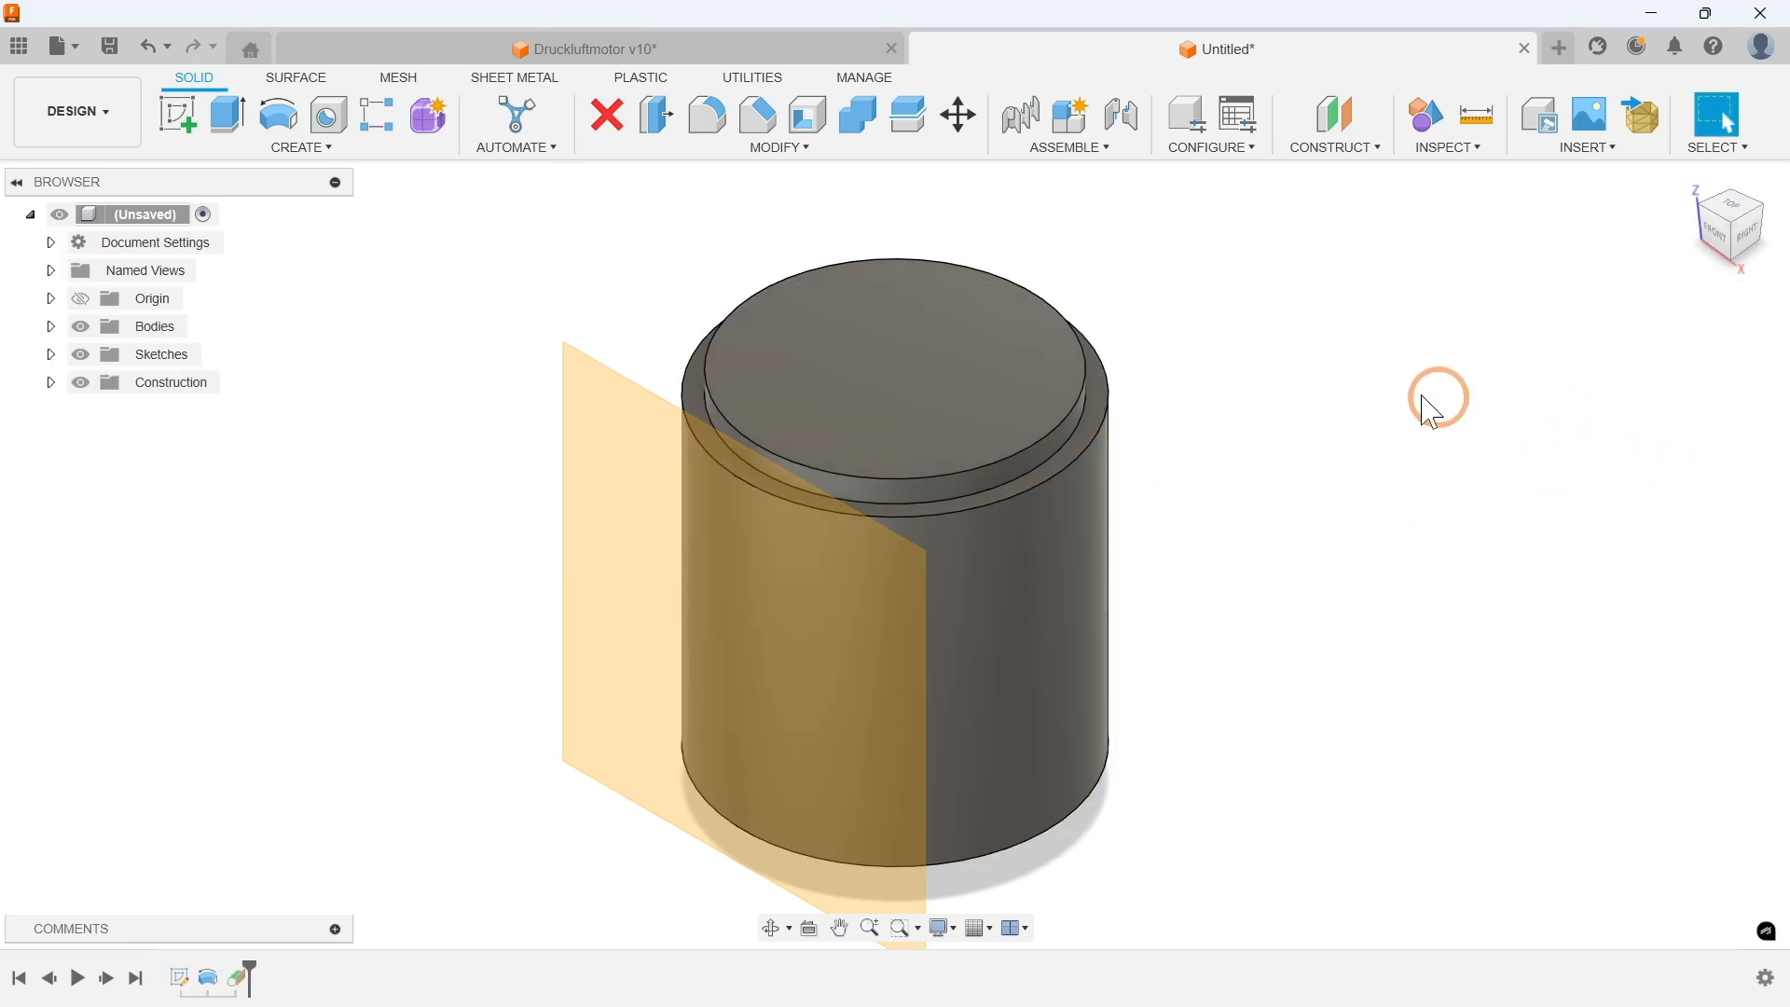
Step: Start a new sketch on the tangent plane
{"action": "left_click", "coordinate": [300, 148]}
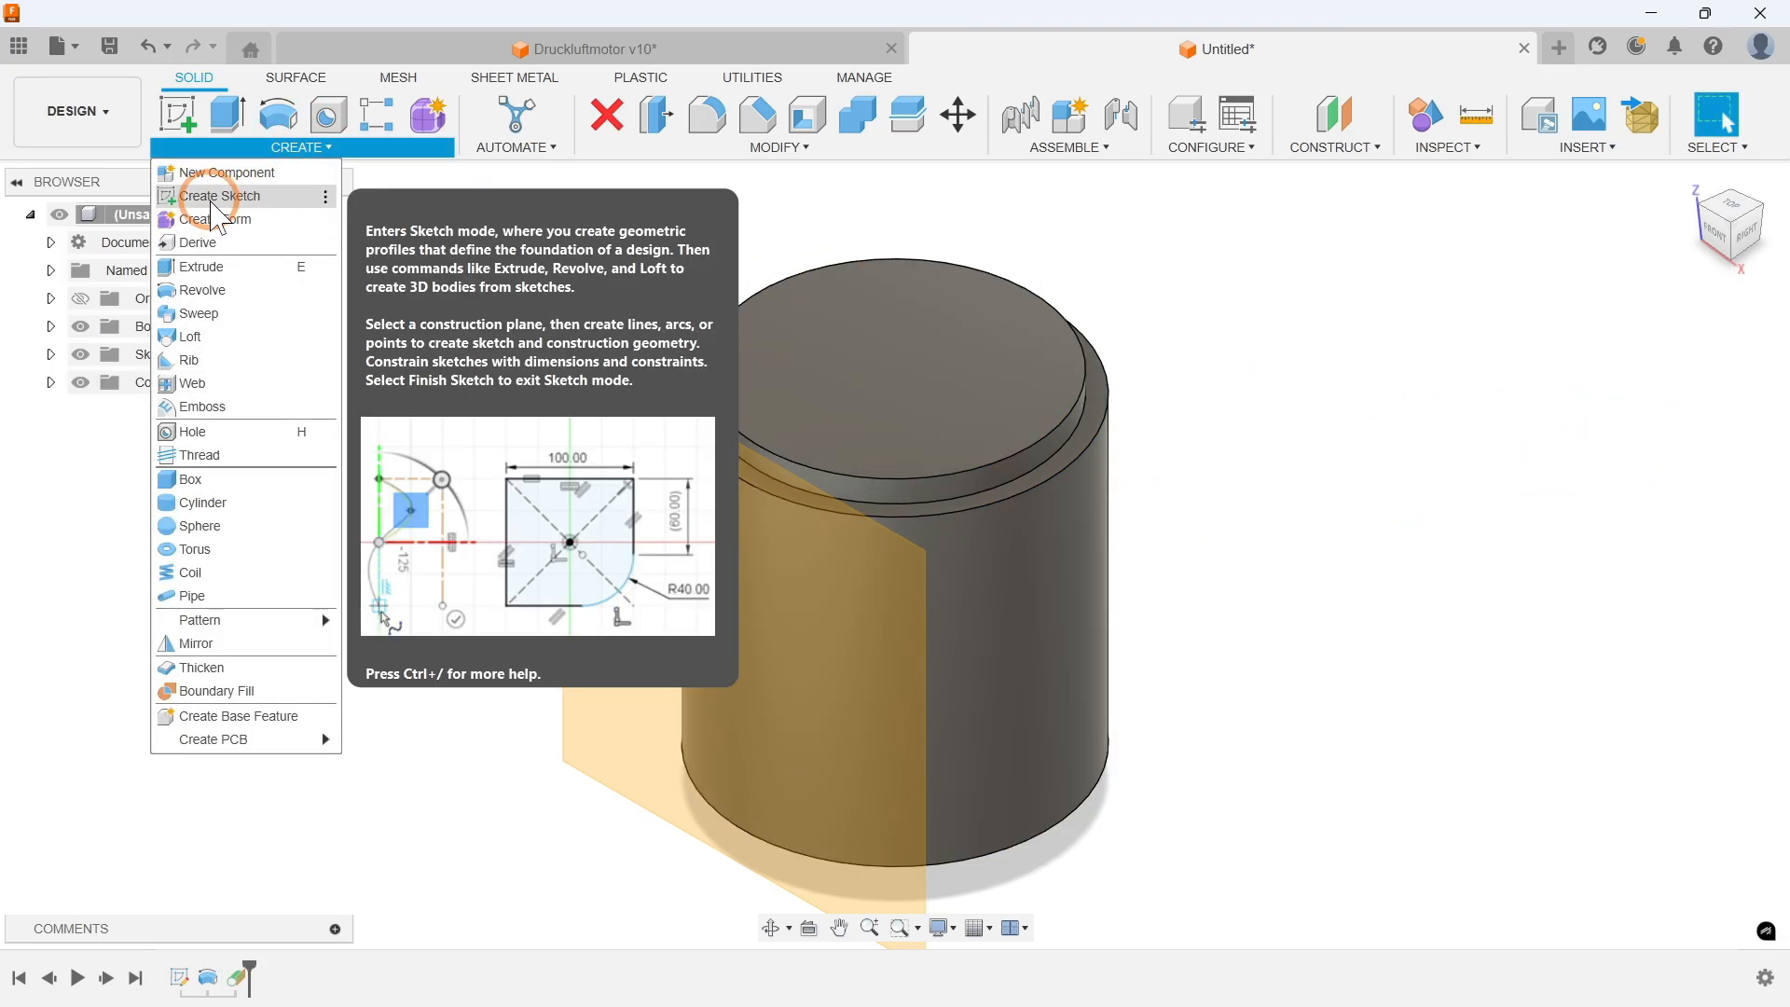
{"action": "left_click", "coordinate": [214, 199]}
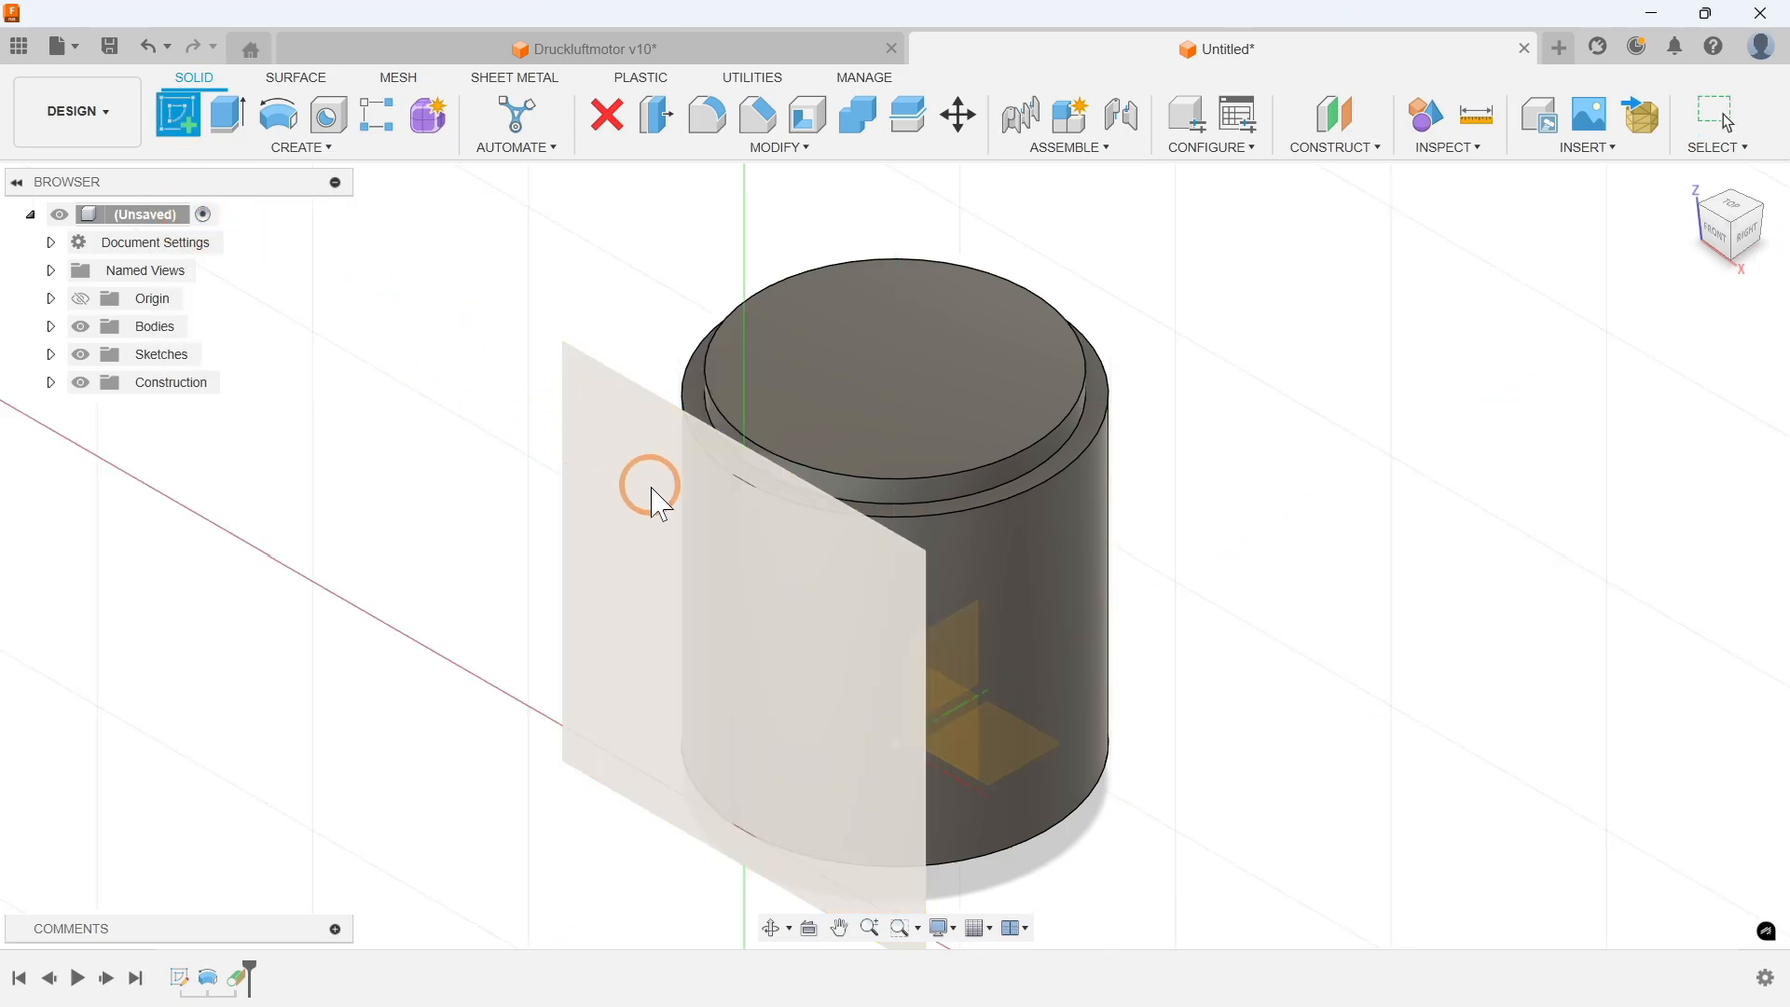
{"action": "left_click", "coordinate": [661, 511]}
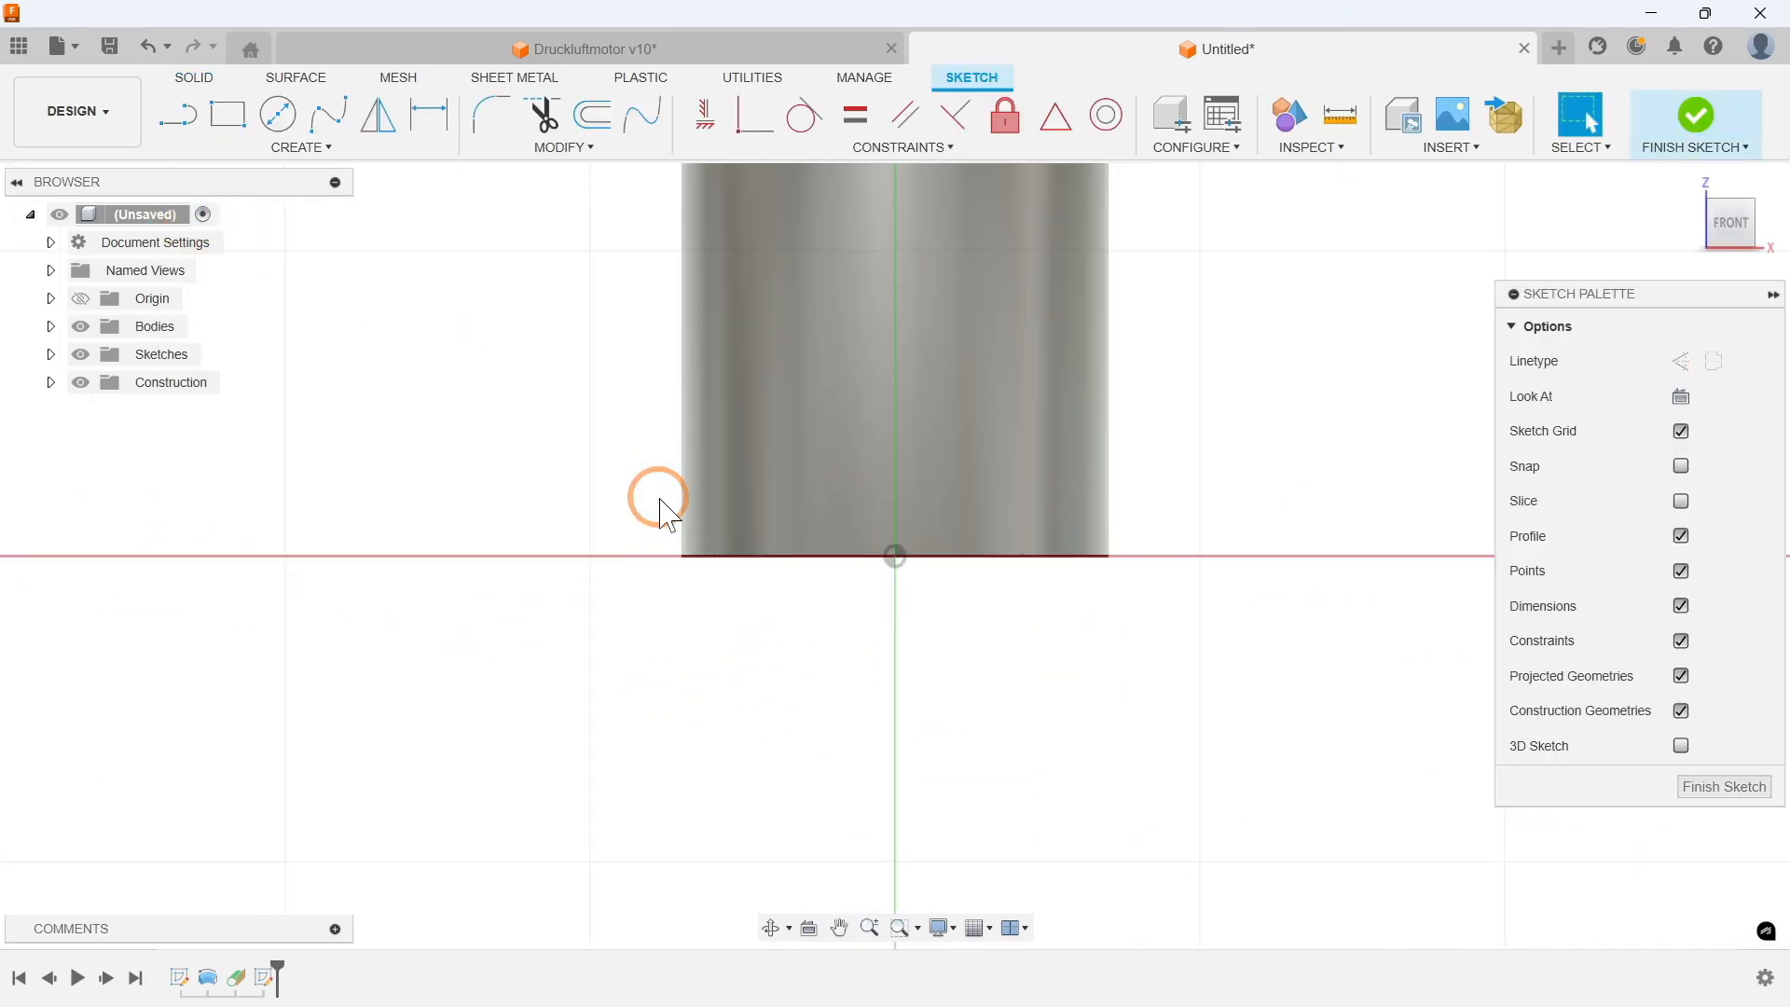
{"action": "mouse_move", "coordinate": [608, 270]}
{"action": "middle_mouse_down"}
{"action": "mouse_move", "coordinate": [623, 392]}
{"action": "mouse_move", "coordinate": [608, 400]}
{"action": "middle_mouse_up"}
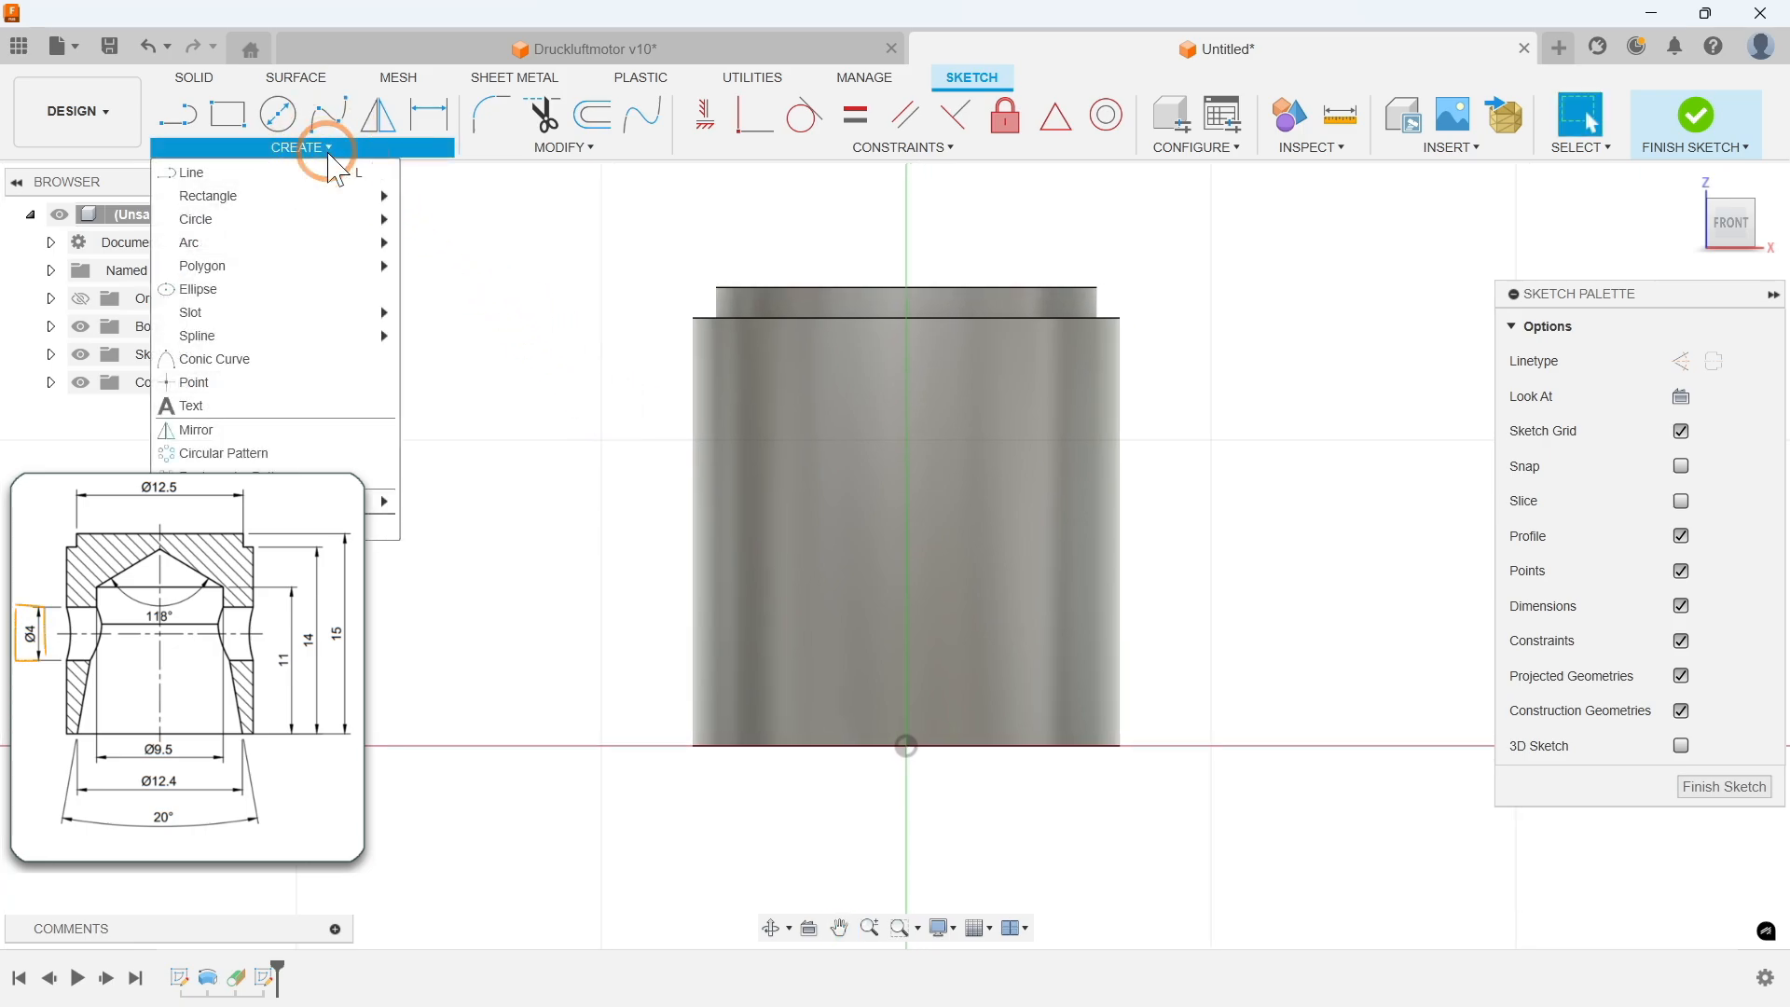
Step: Draw a center-diameter circle of 4 mm diameter on the cylinder face
{"action": "mouse_move", "coordinate": [280, 220]}
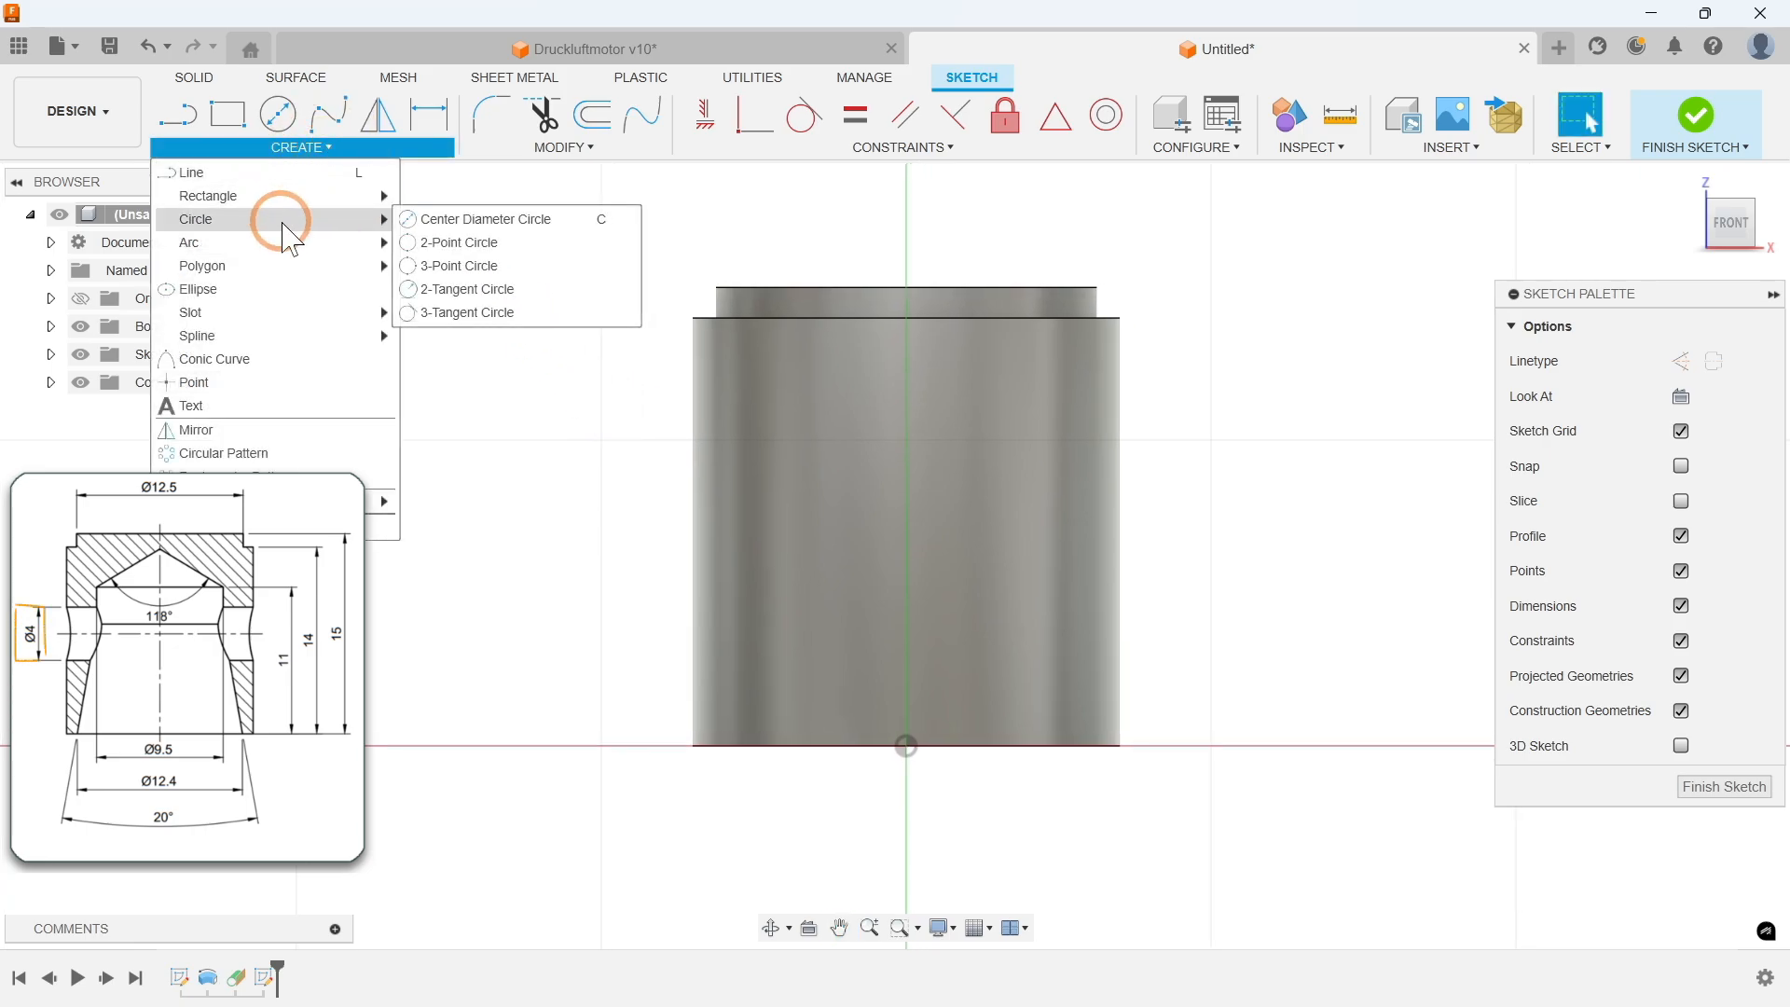
{"action": "left_click", "coordinate": [469, 222]}
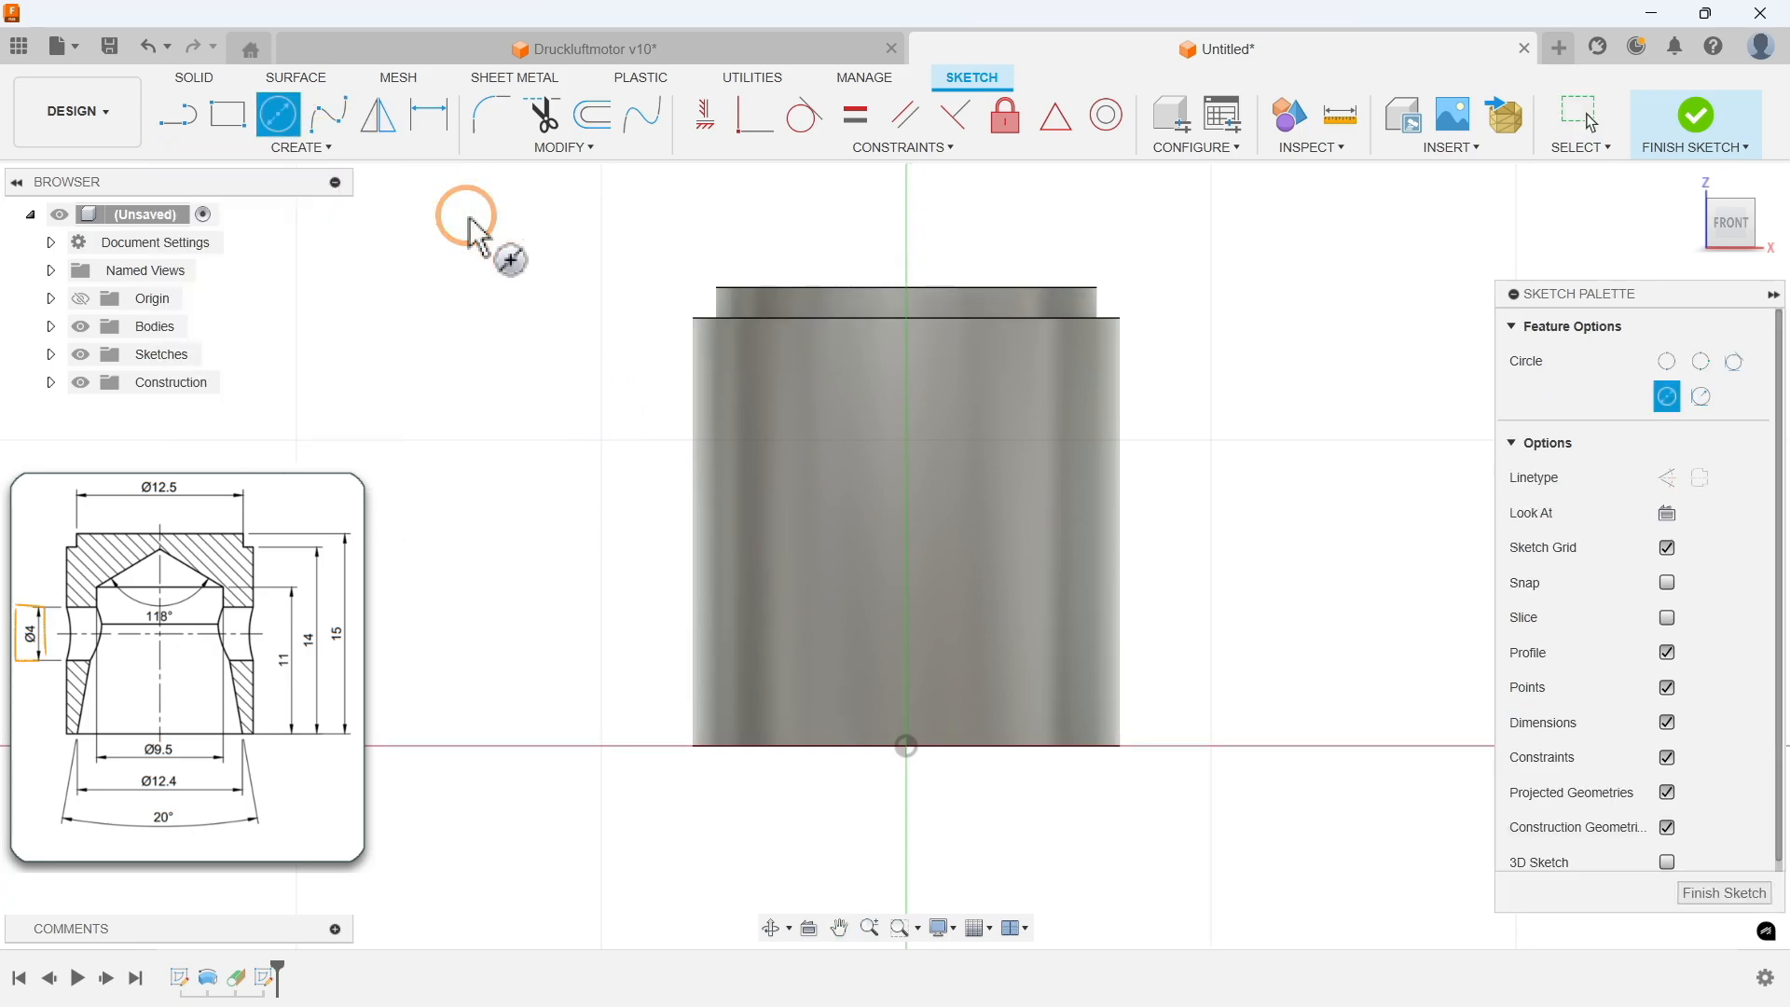
{"action": "left_click", "coordinate": [897, 492]}
{"action": "type", "text": "4"}
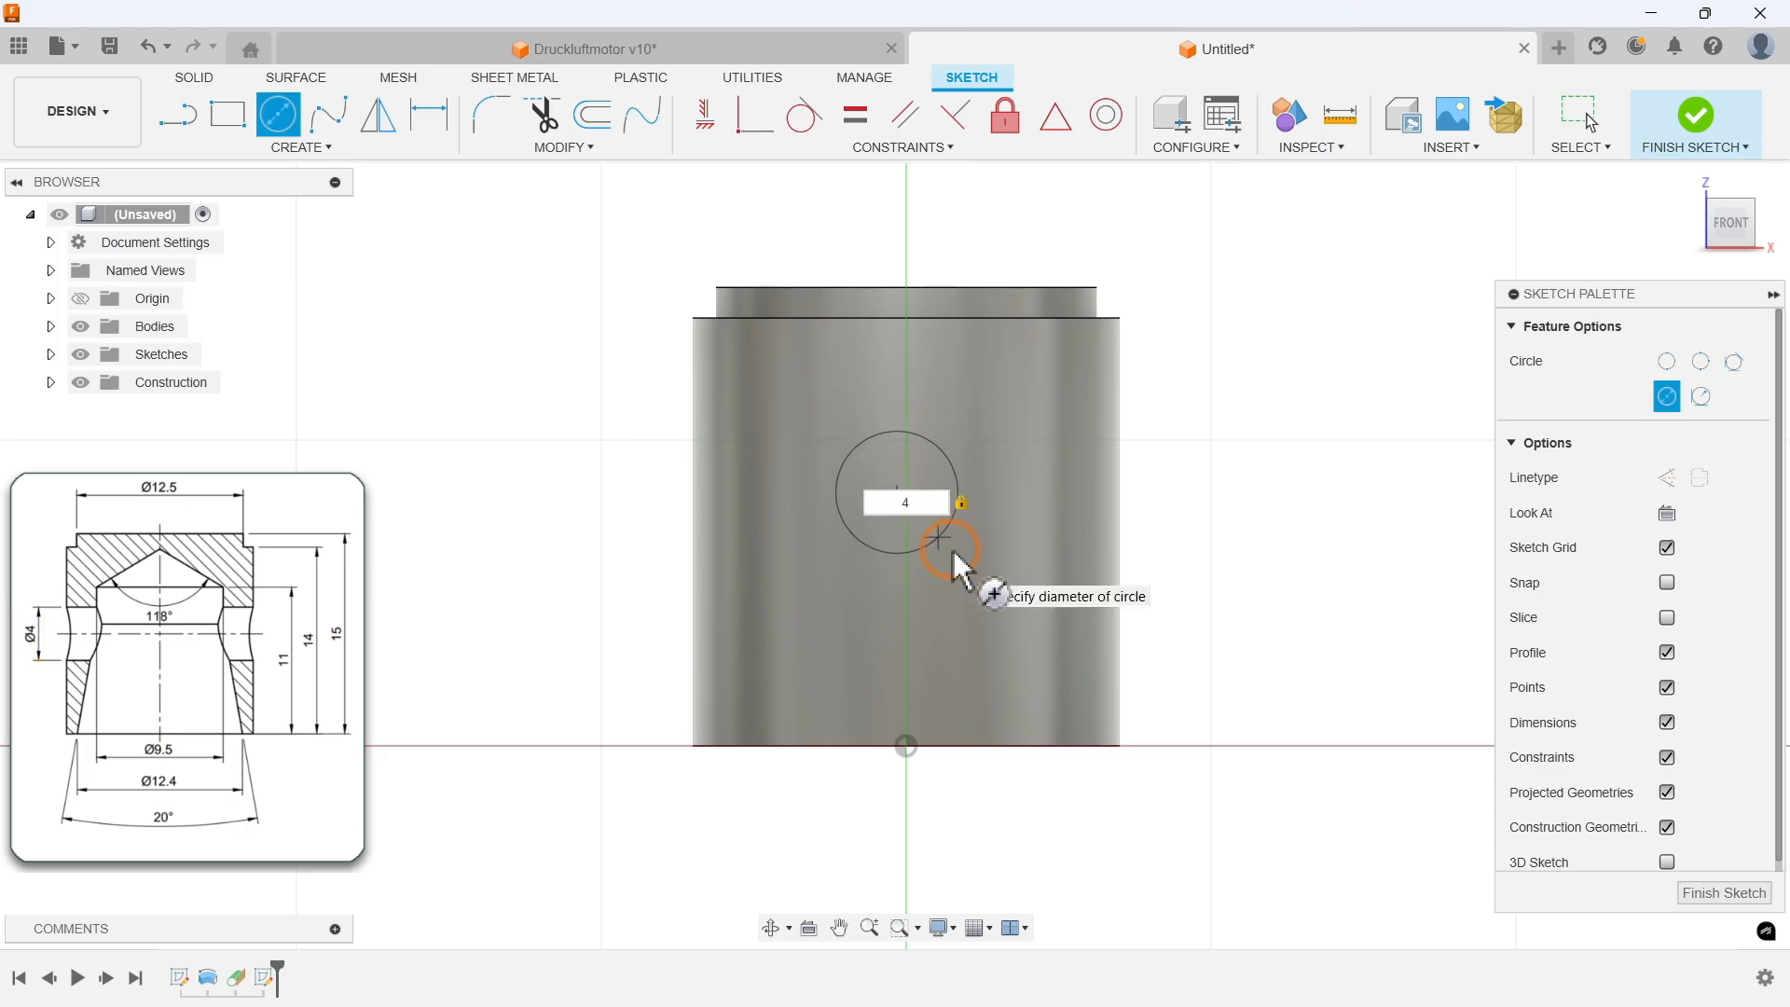
{"action": "key", "text": "Return"}
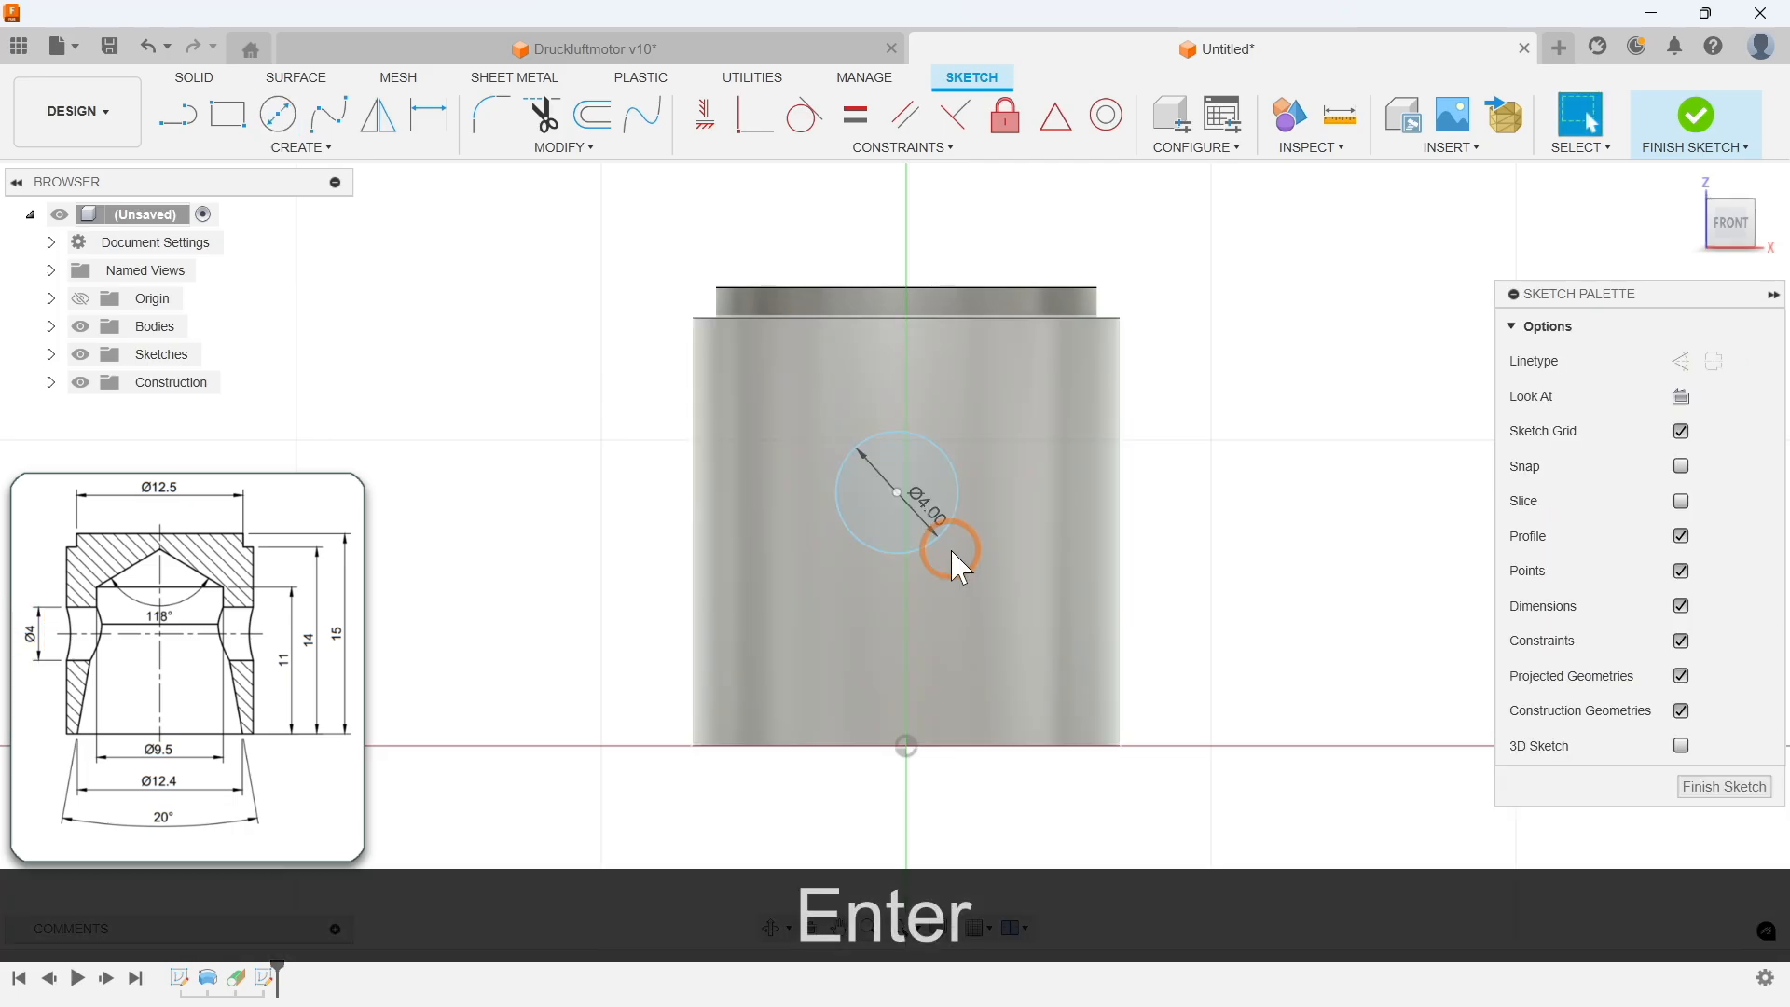
Step: Constrain the circle's centre coincident with the vertical axis of the origin
{"action": "left_click", "coordinate": [876, 147]}
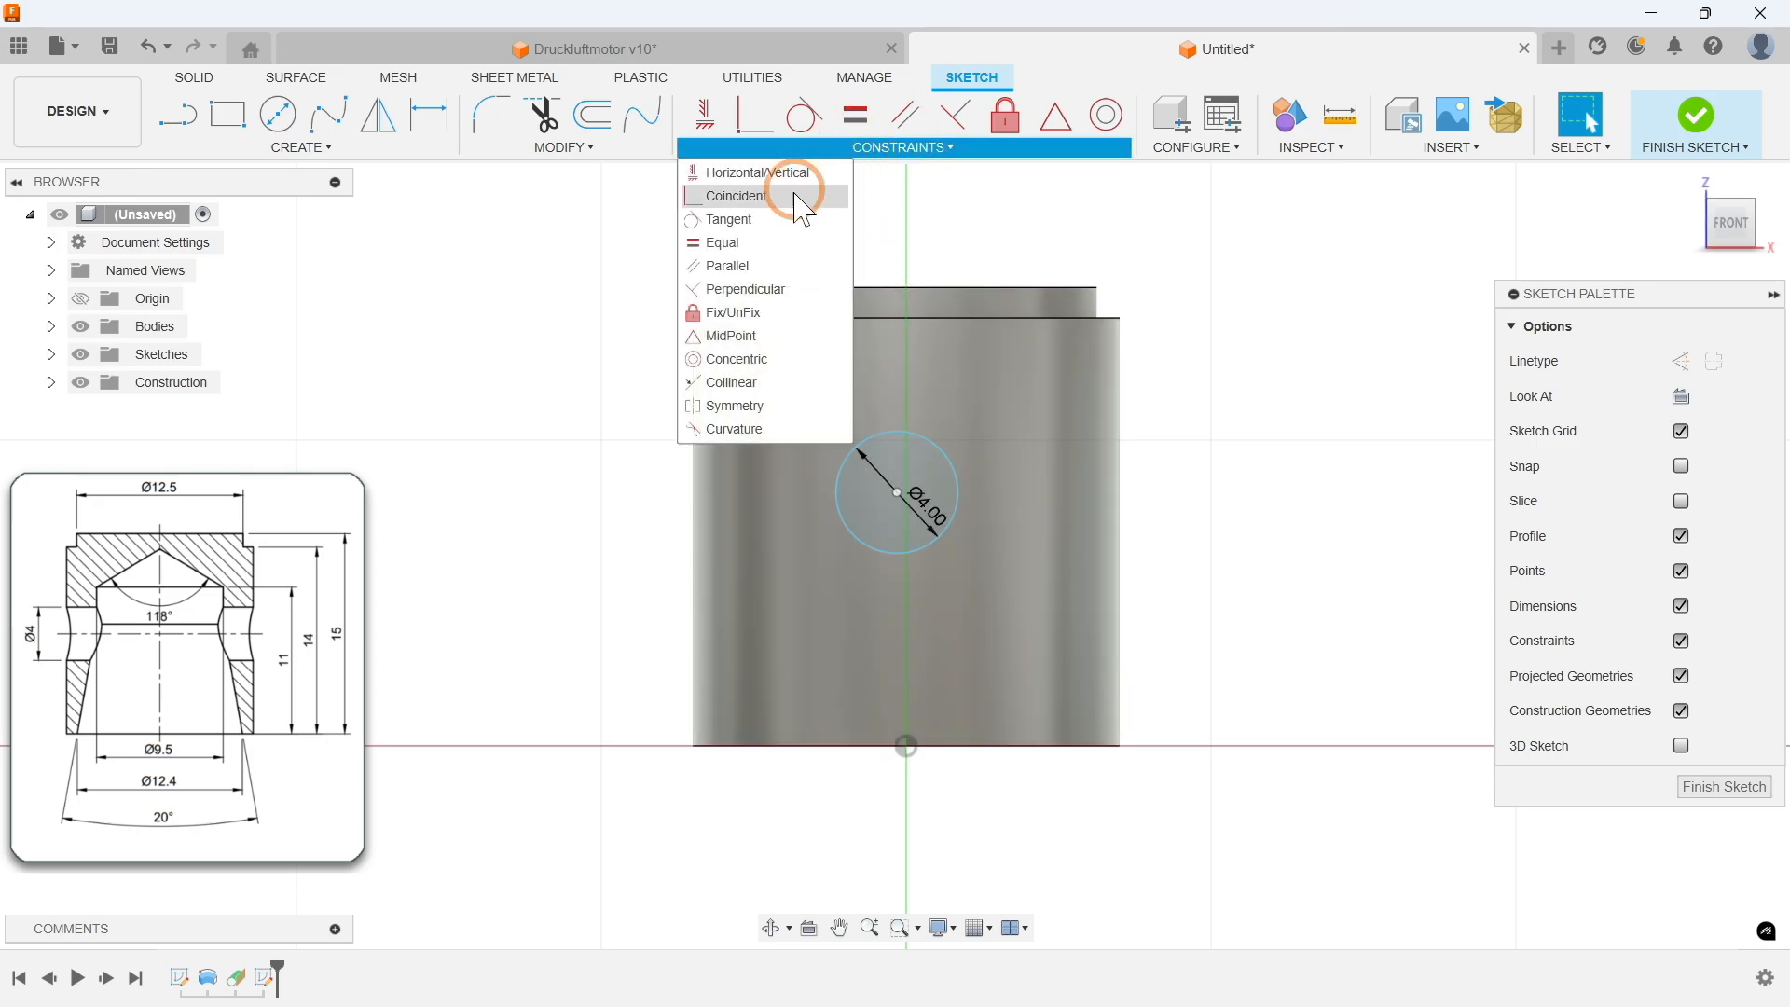
{"action": "left_click", "coordinate": [741, 196]}
{"action": "left_click", "coordinate": [85, 300]}
{"action": "left_click", "coordinate": [897, 494]}
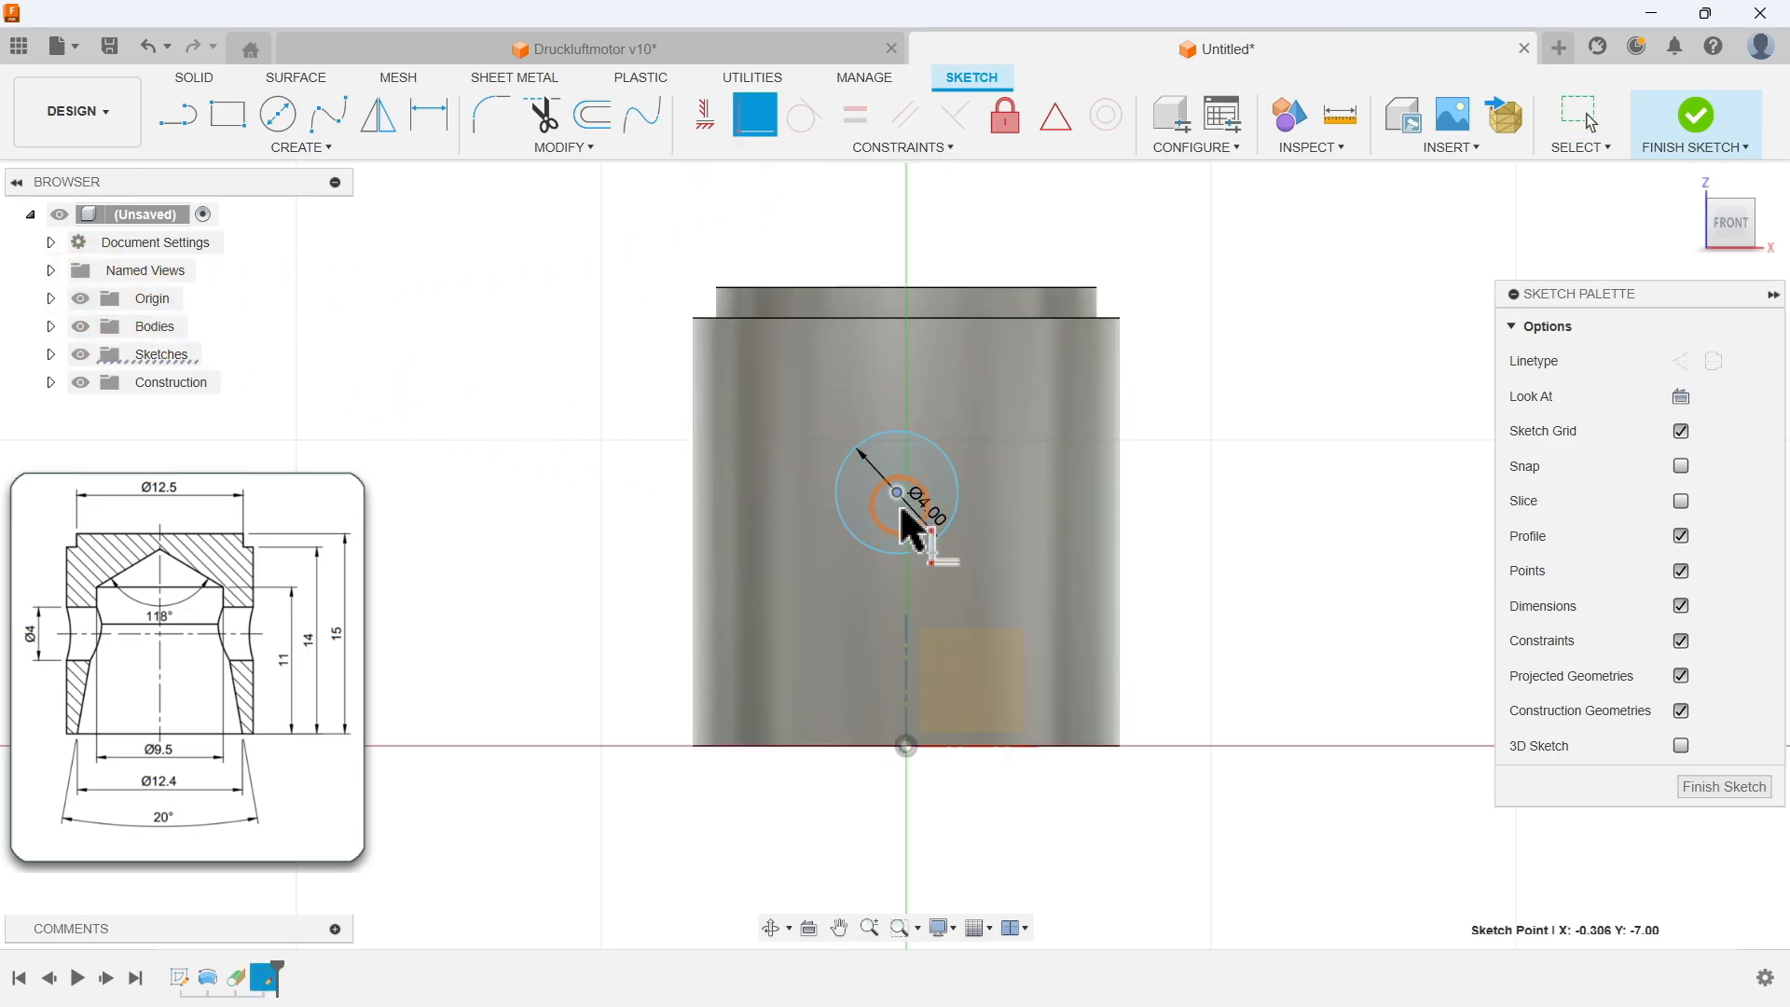
{"action": "left_click", "coordinate": [906, 662]}
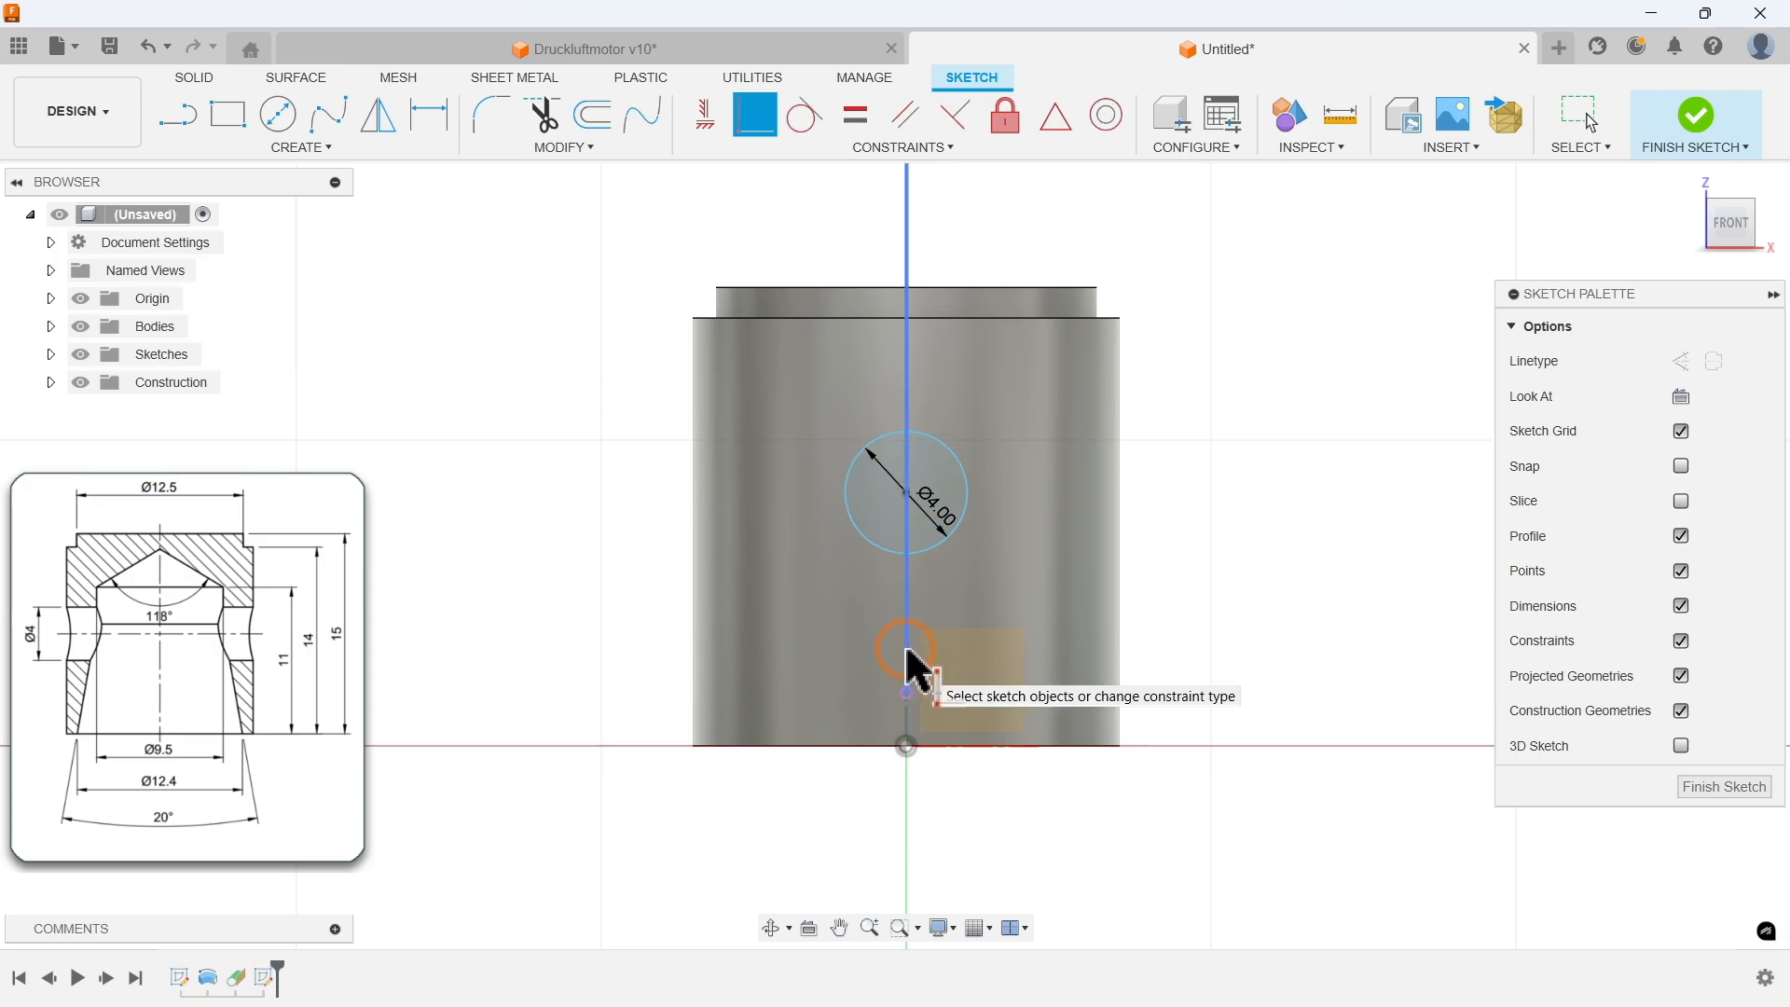
{"action": "key", "text": "Escape"}
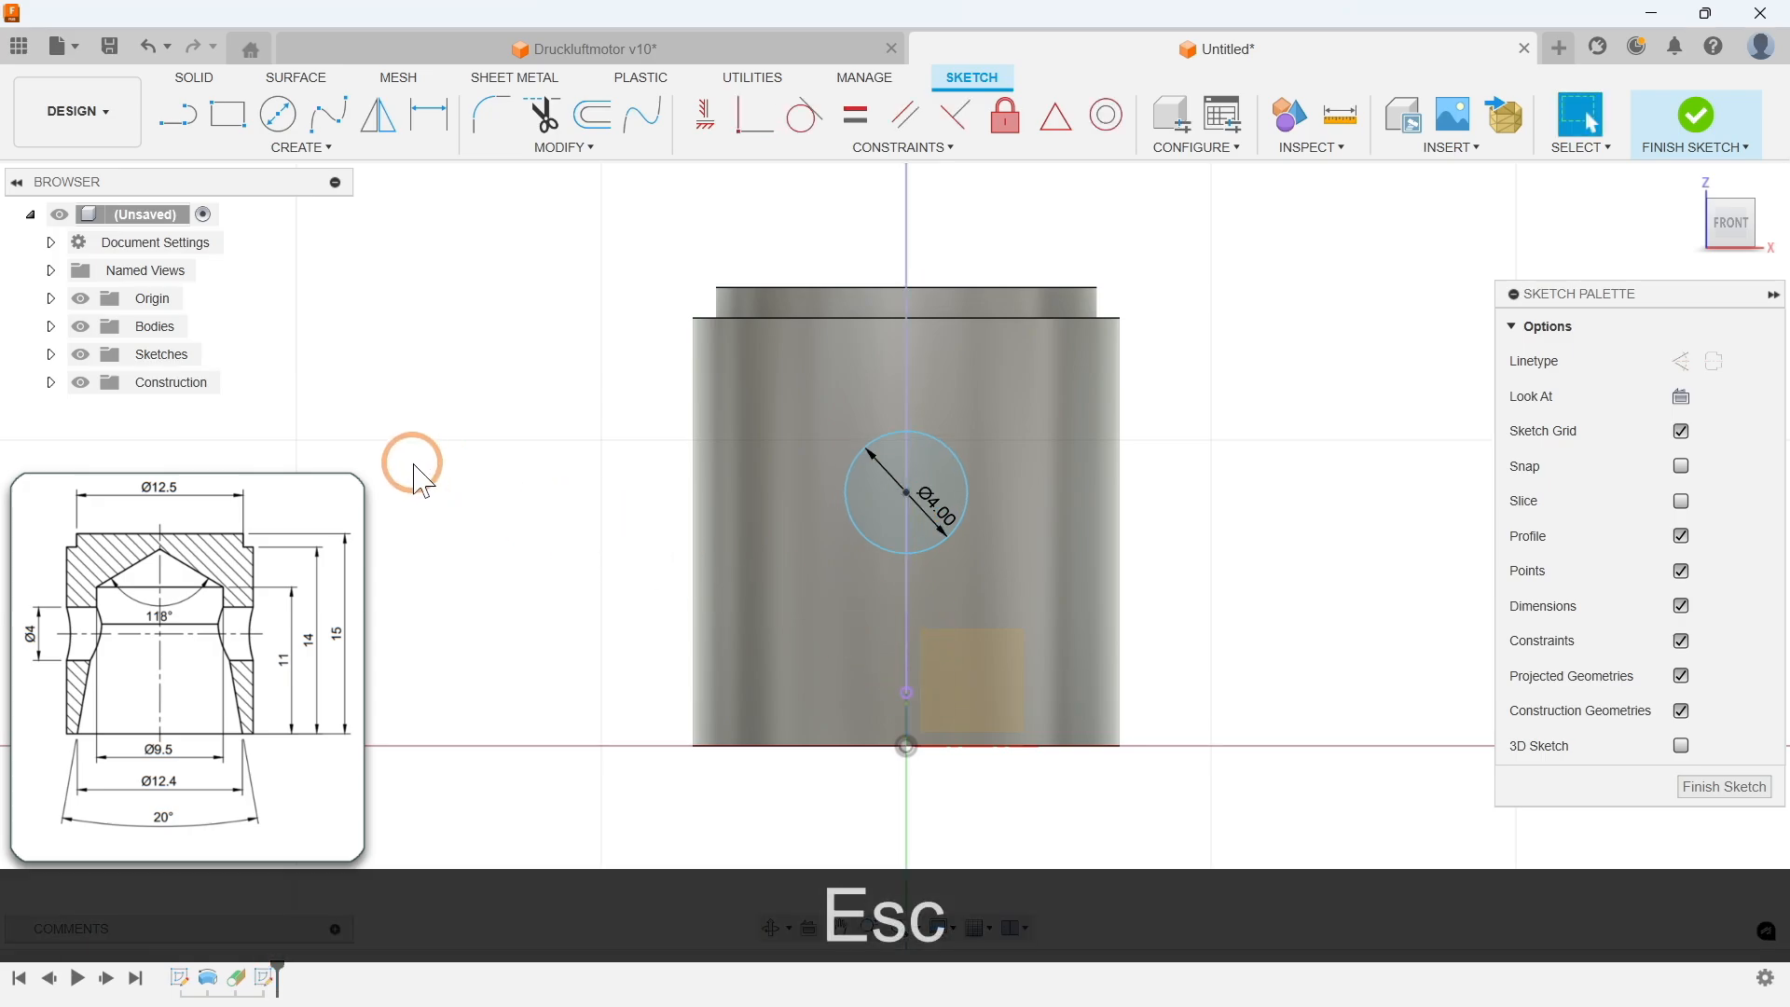
Step: Dimension the circle centre's height above the cylinder's bottom edge as 15/2 mm
{"action": "left_click", "coordinate": [80, 298]}
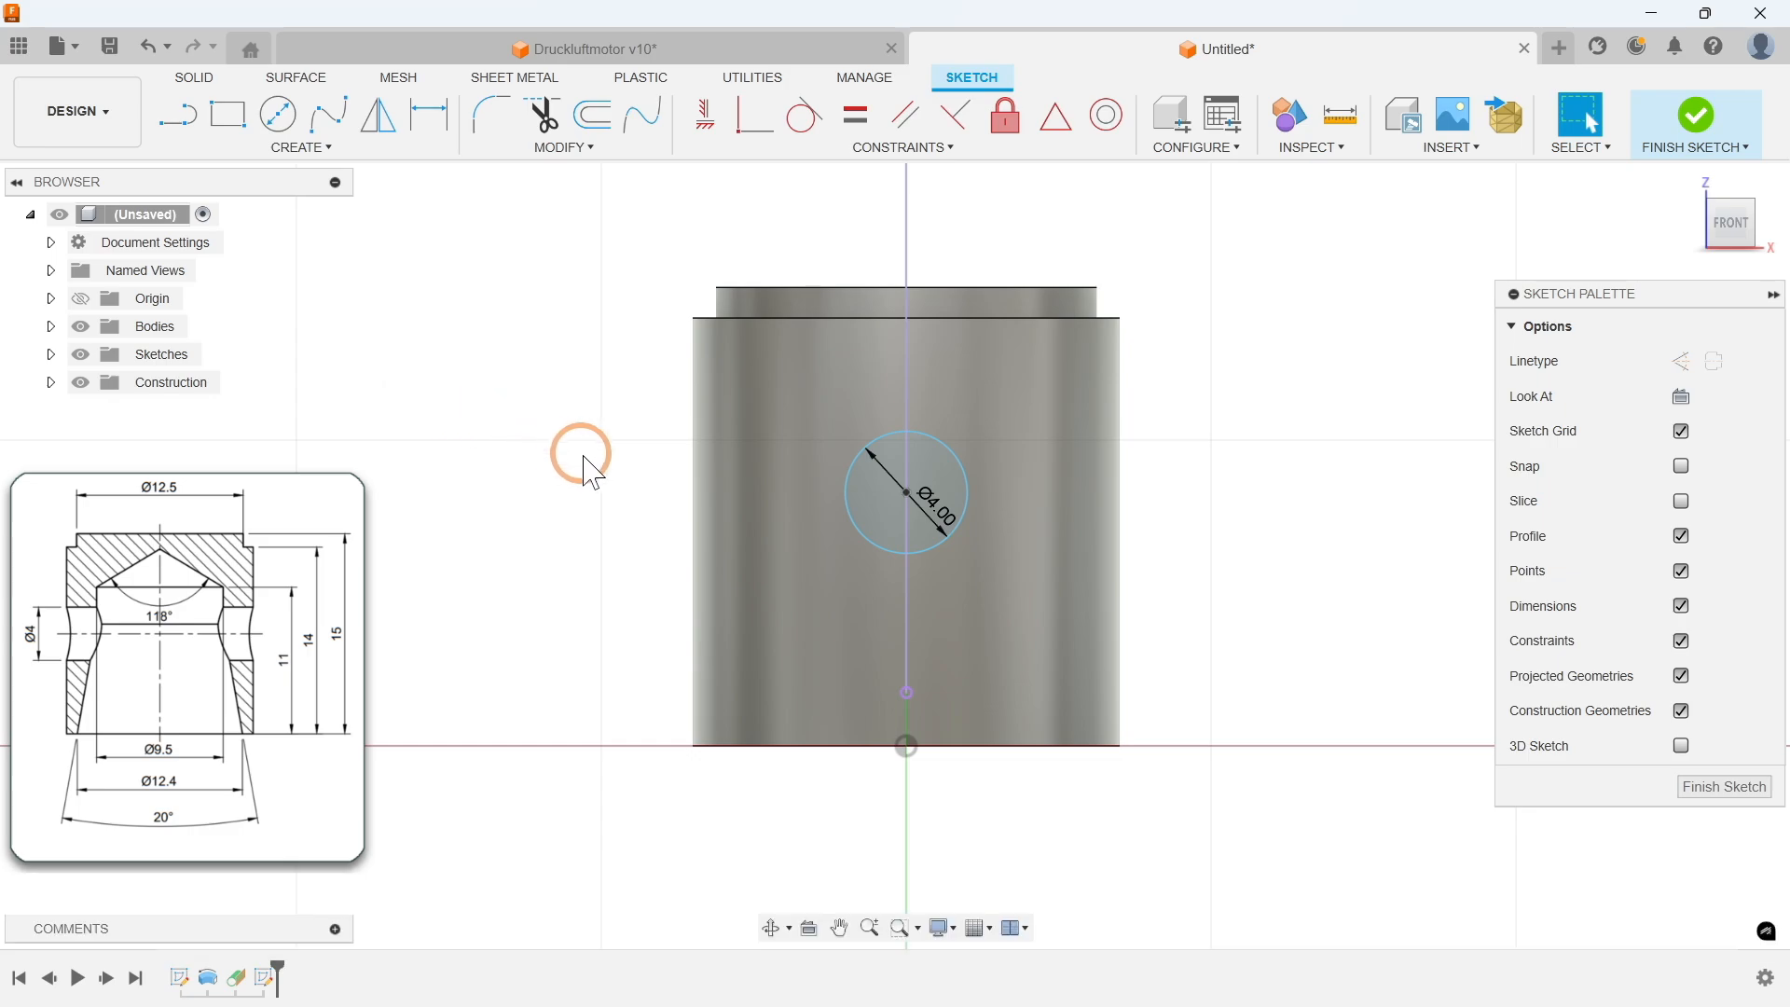
{"action": "key", "text": "d"}
{"action": "left_click", "coordinate": [907, 494]}
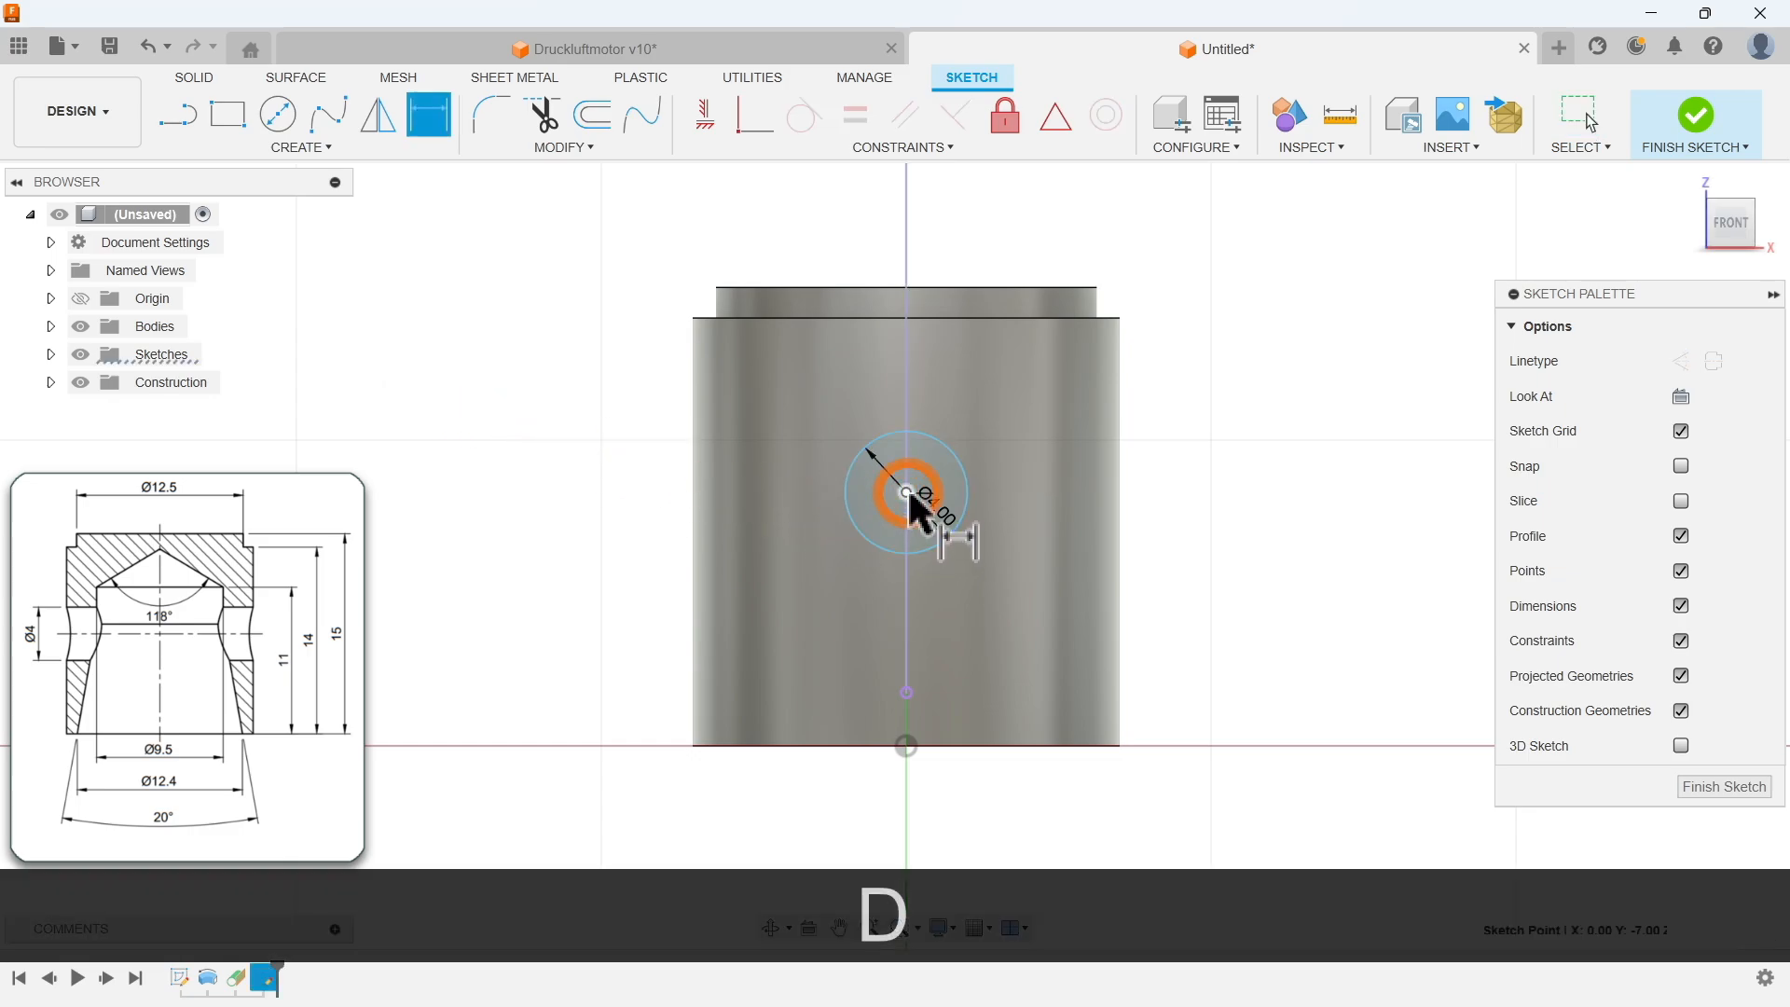
{"action": "left_click", "coordinate": [965, 746]}
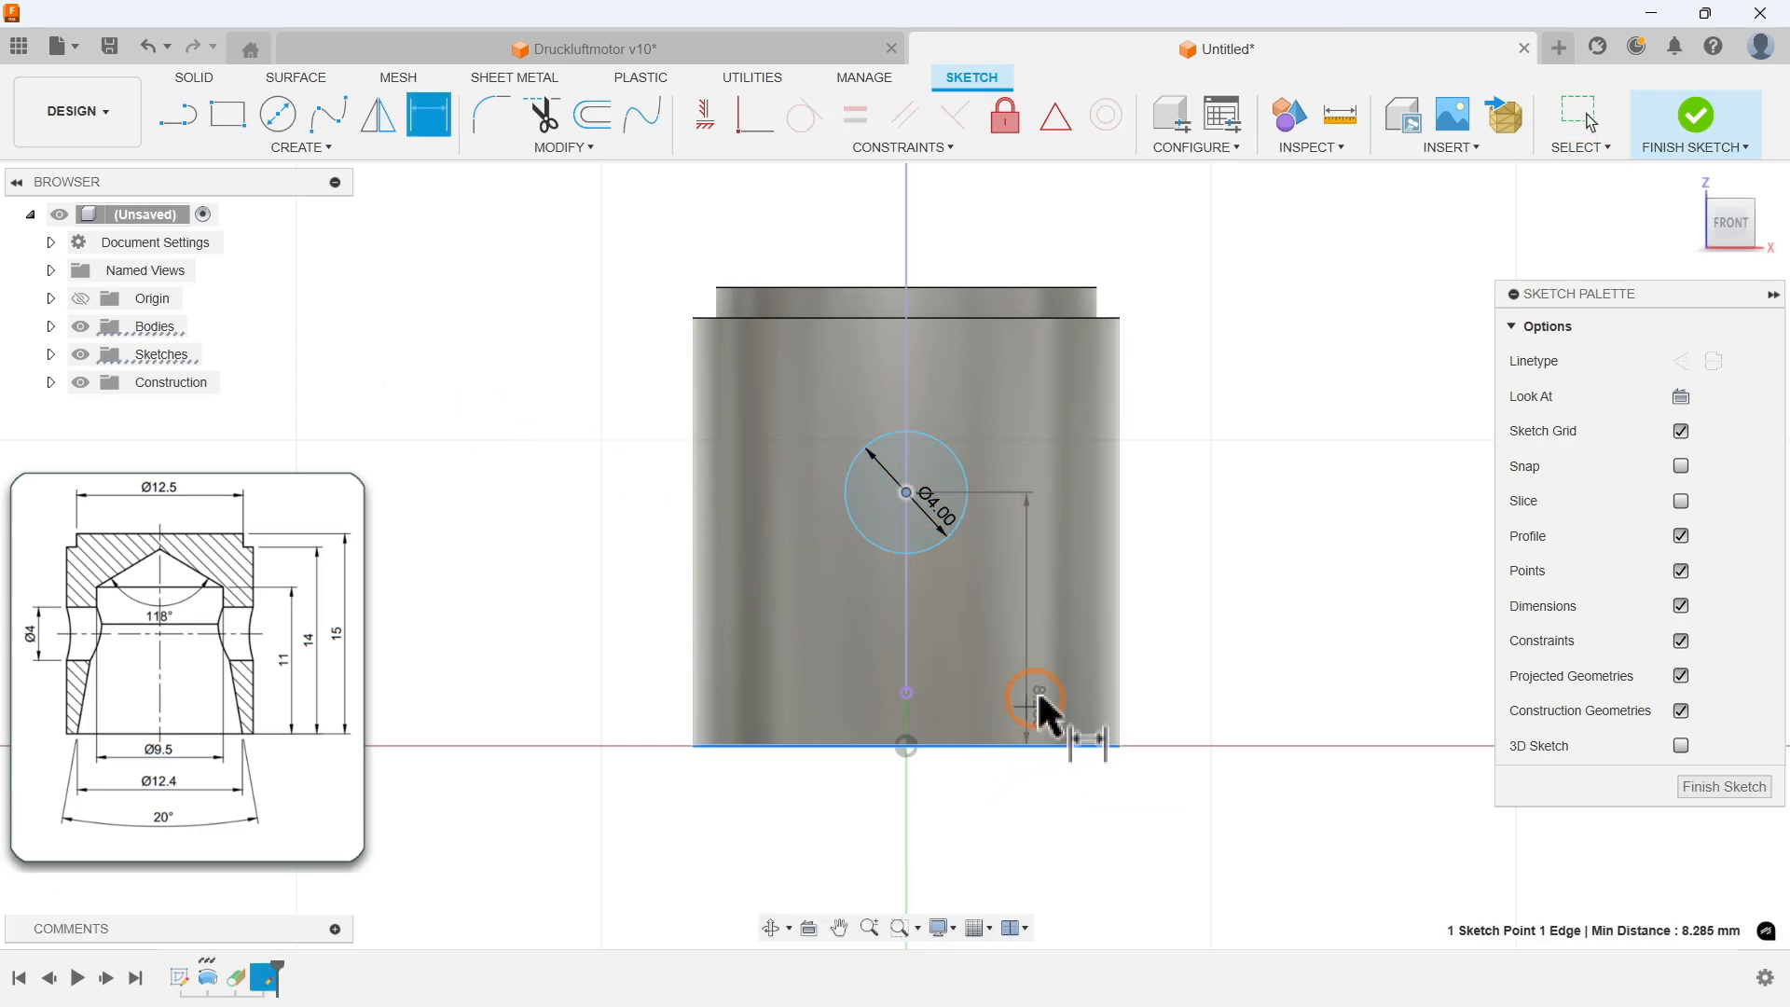
{"action": "left_click", "coordinate": [1189, 608]}
{"action": "type", "text": "15/2"}
{"action": "key", "text": "Return"}
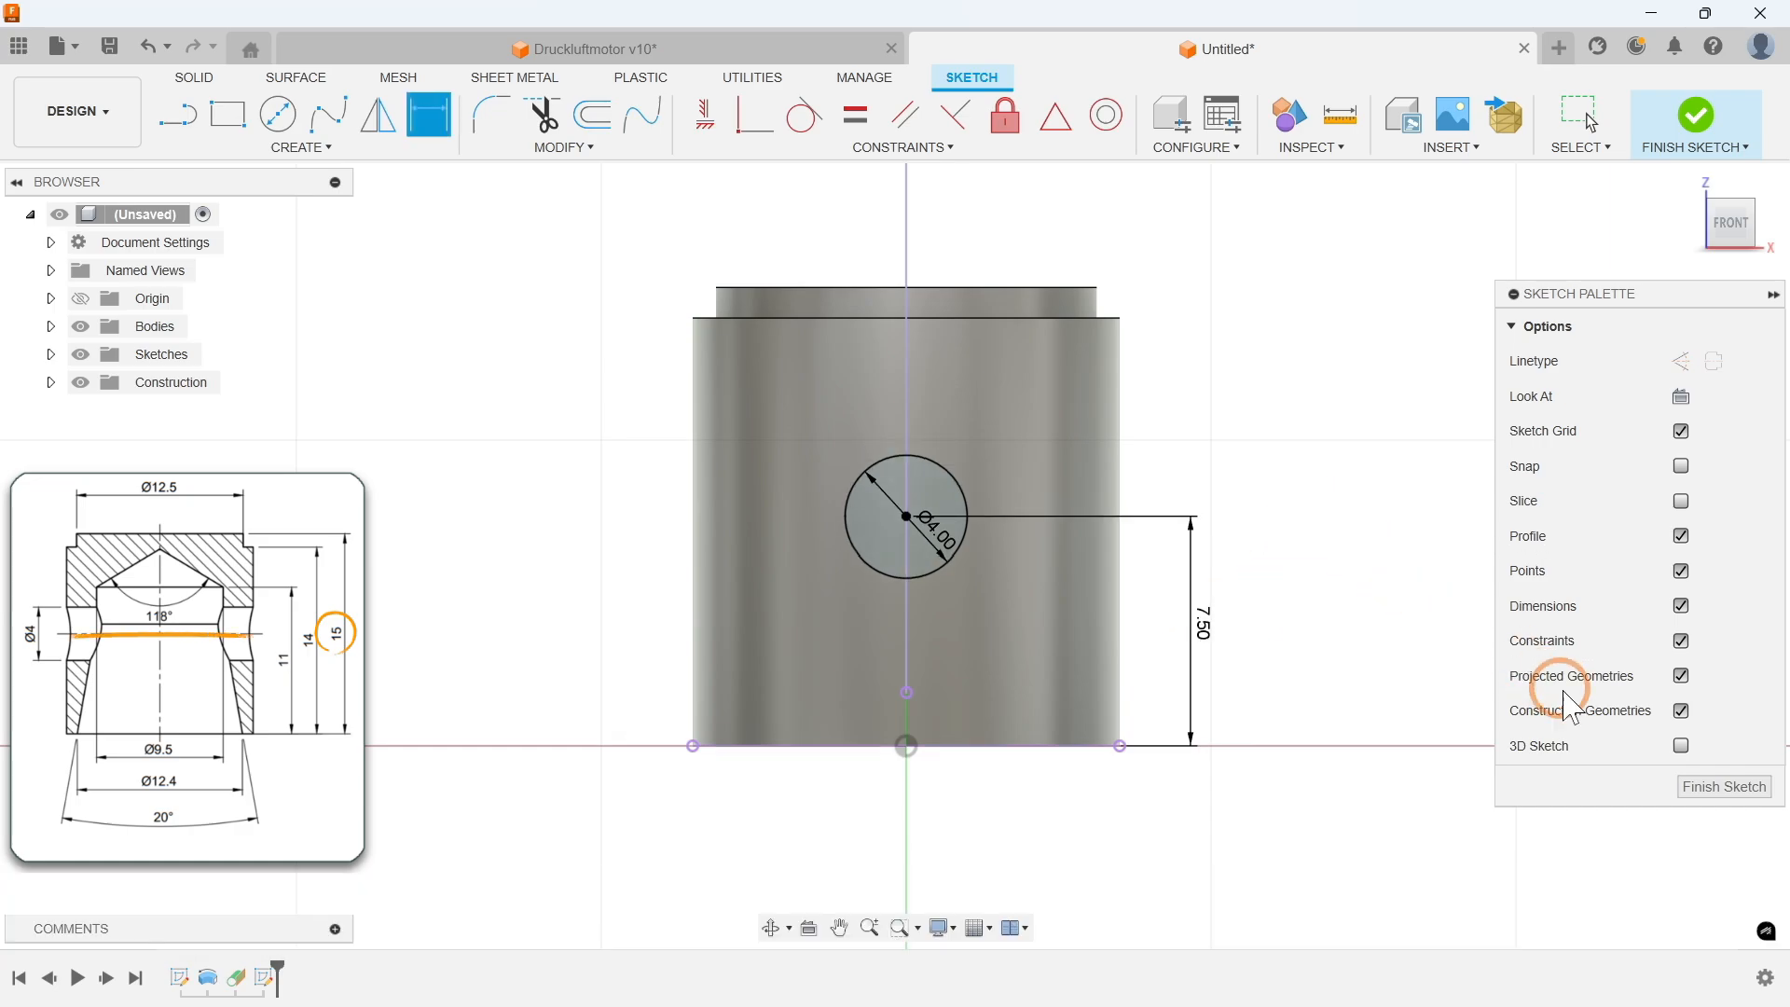
Step: Finish the sketch and cut-extrude both halves of the 4 mm circle into the cylinder with extent All
{"action": "left_click", "coordinate": [1718, 788]}
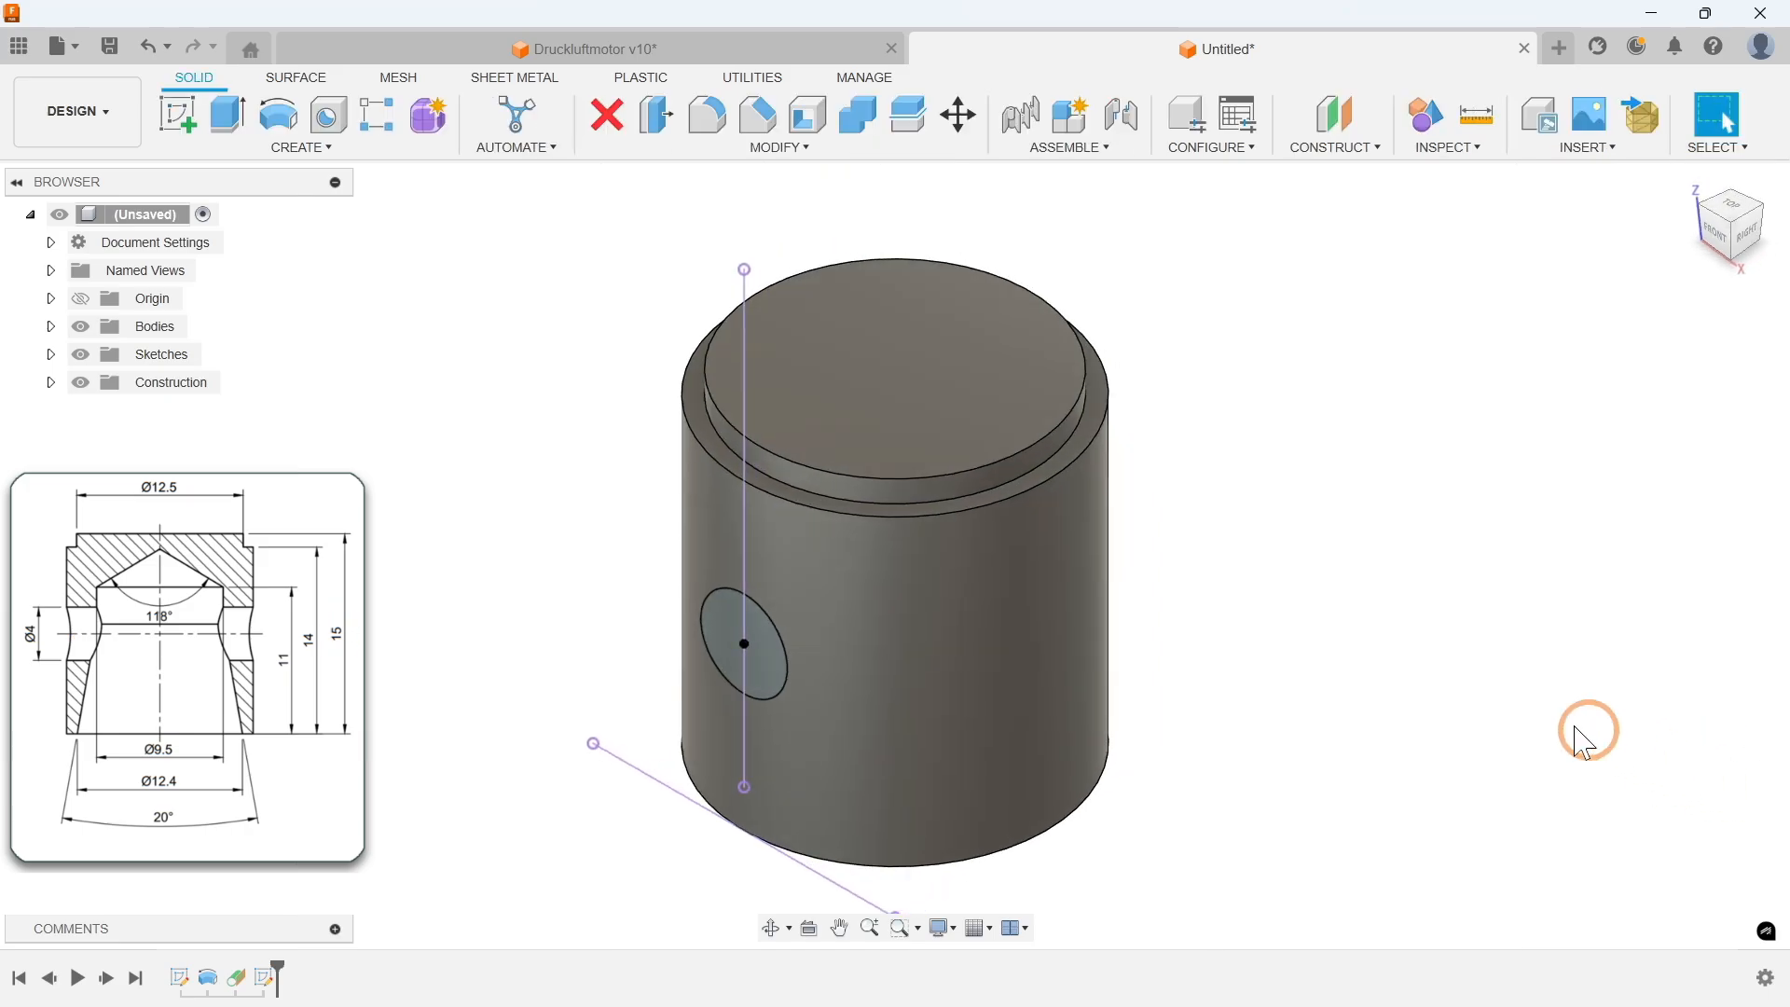
{"action": "left_click", "coordinate": [306, 146]}
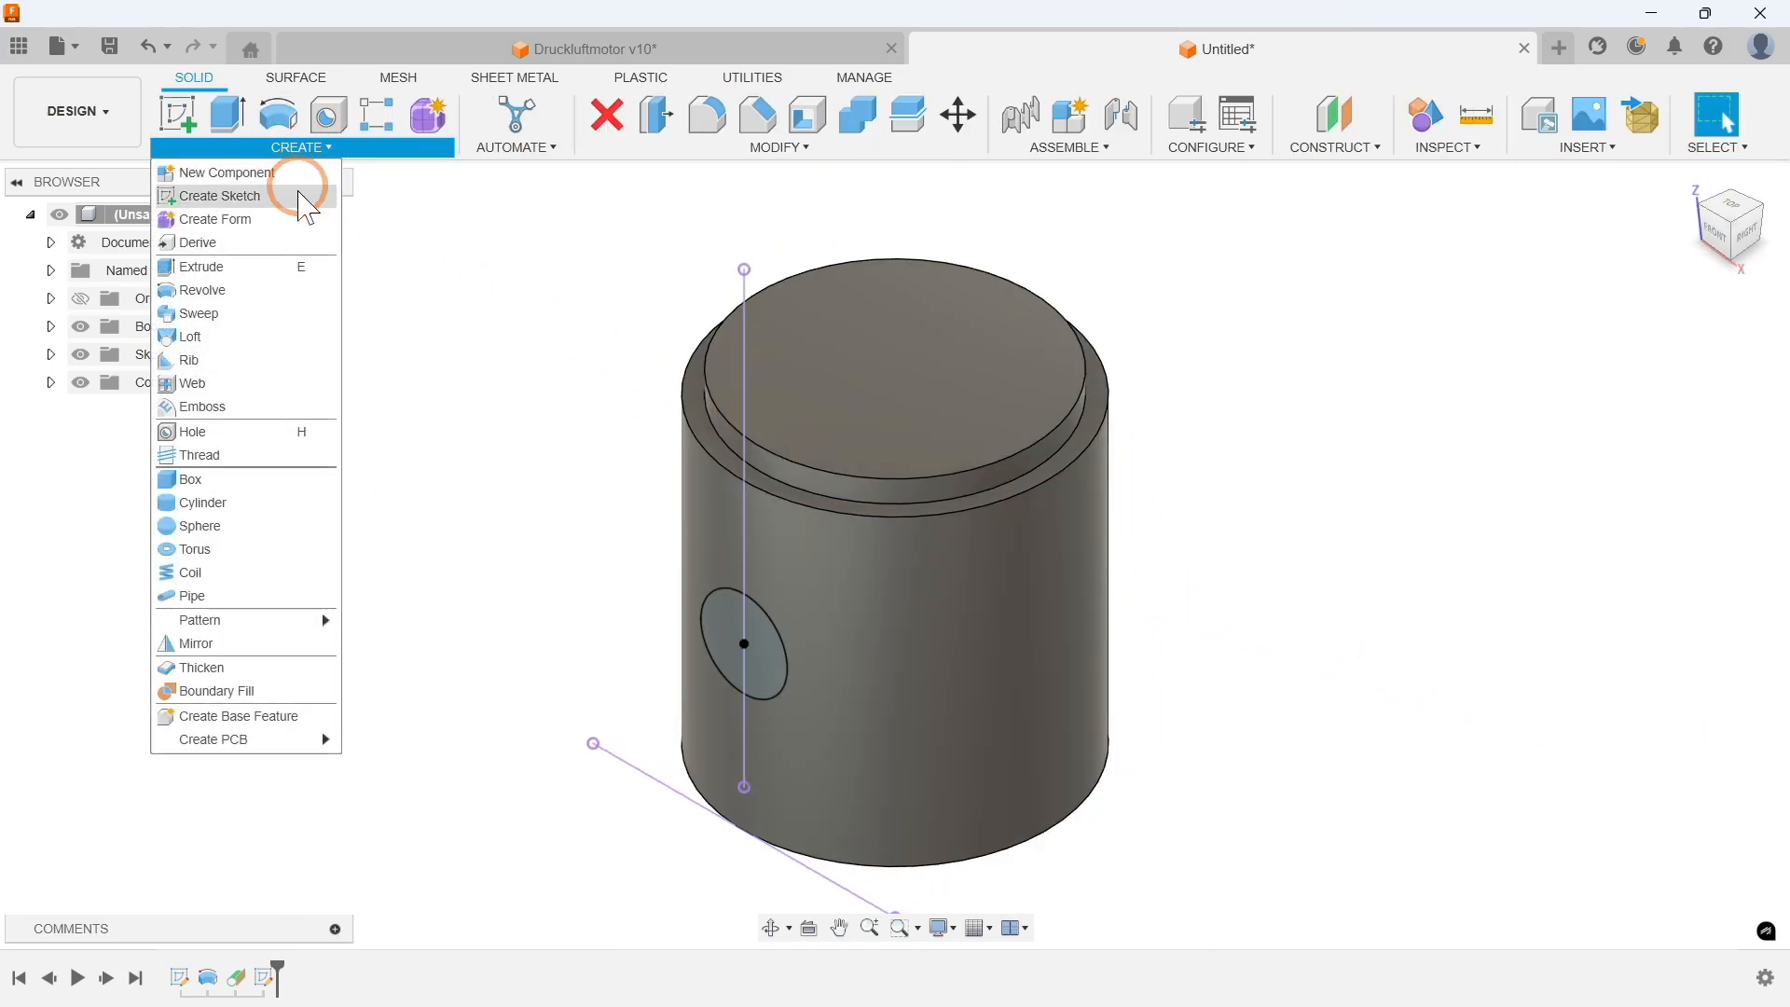
{"action": "left_click", "coordinate": [244, 278]}
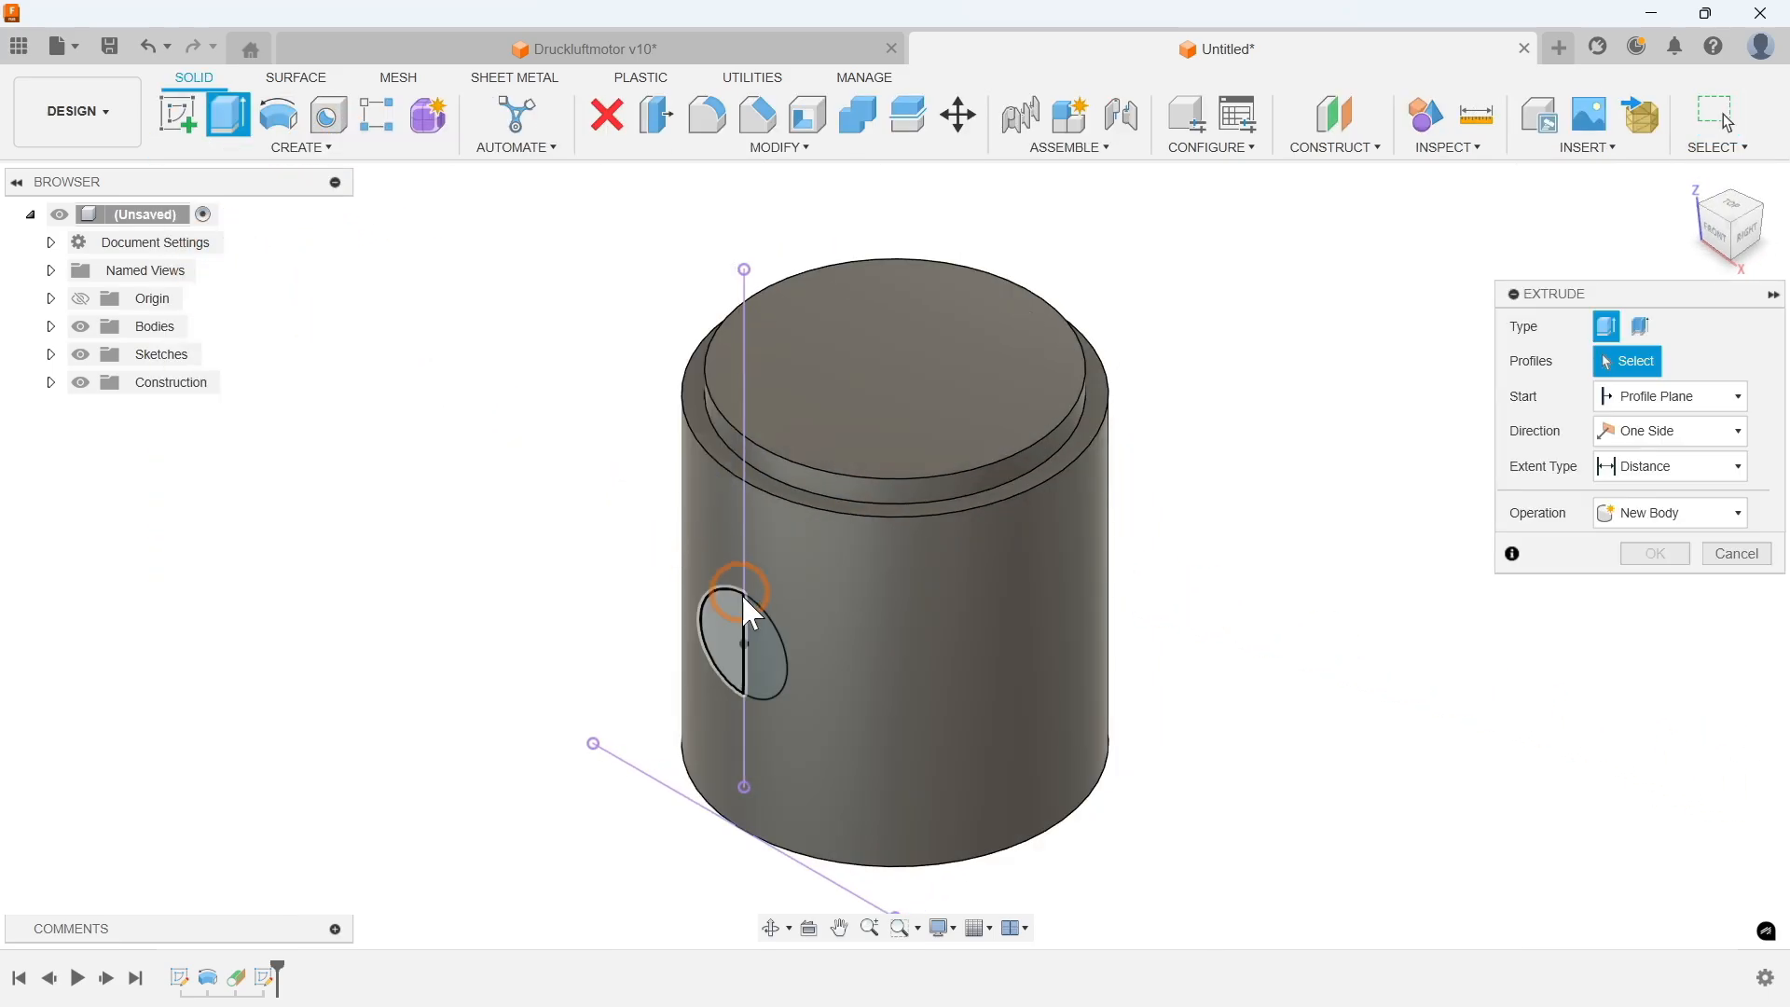
{"action": "left_click", "coordinate": [730, 623]}
{"action": "left_click", "coordinate": [762, 667]}
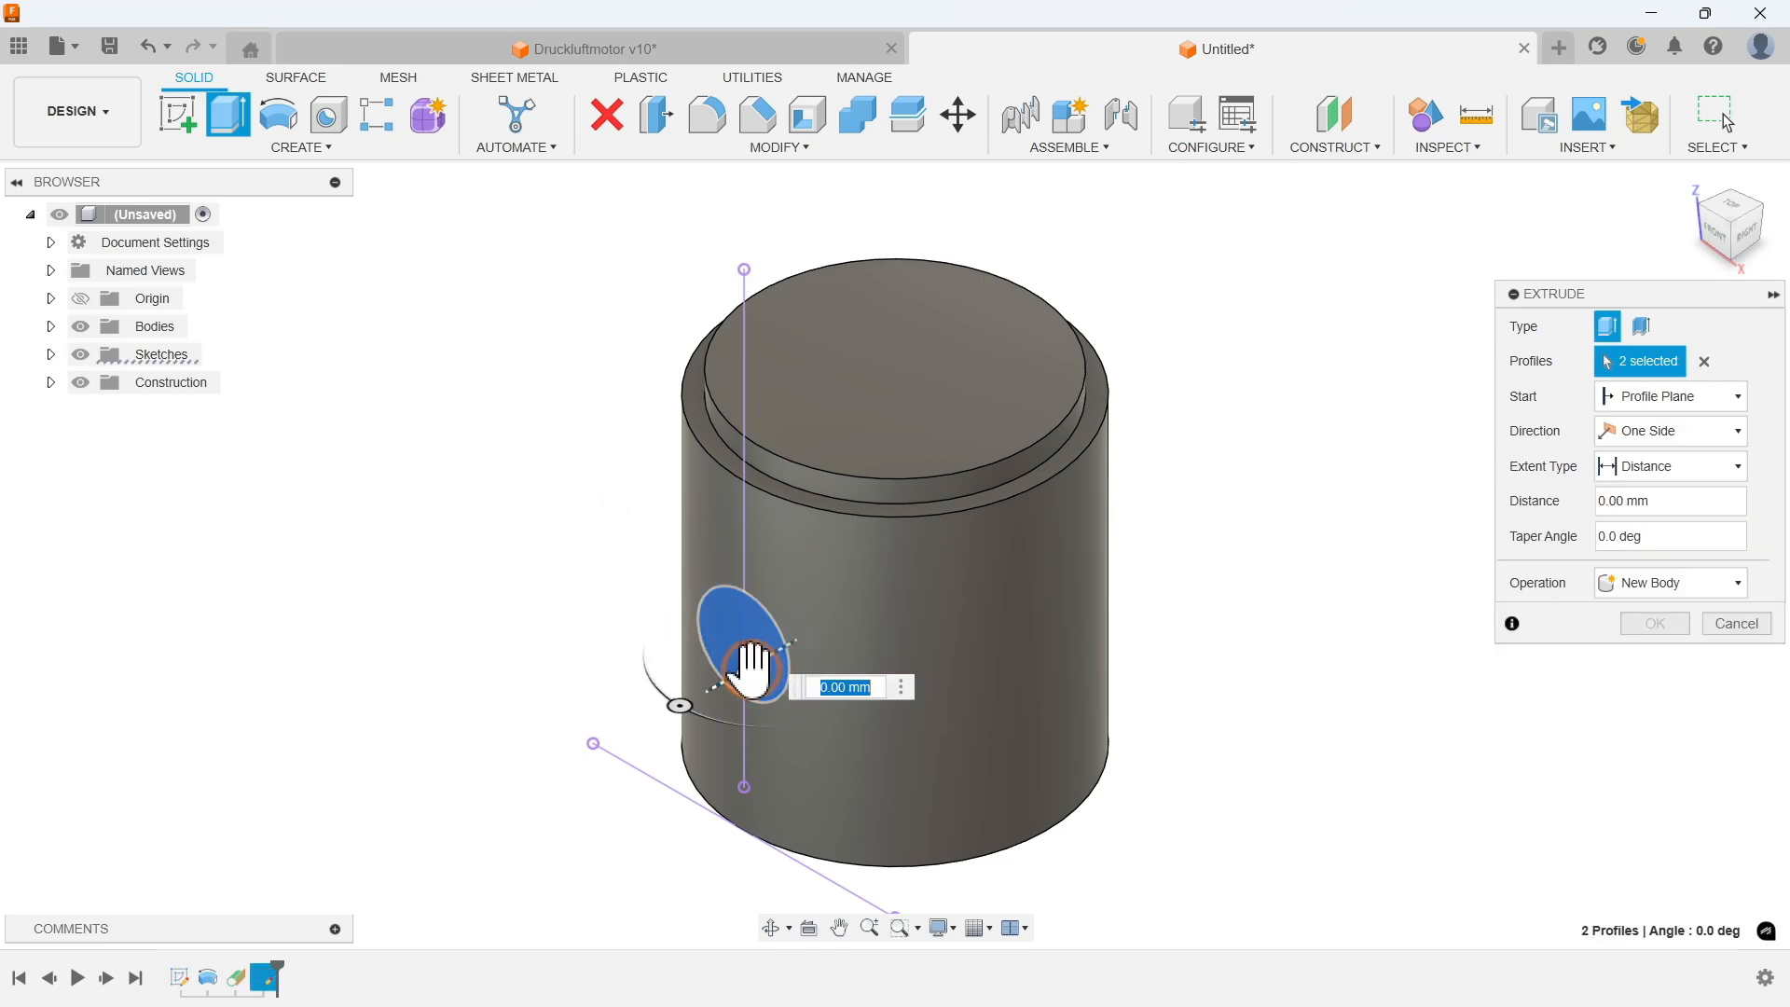
{"action": "left_click_drag", "start_coordinate": [750, 673], "coordinate": [1204, 485]}
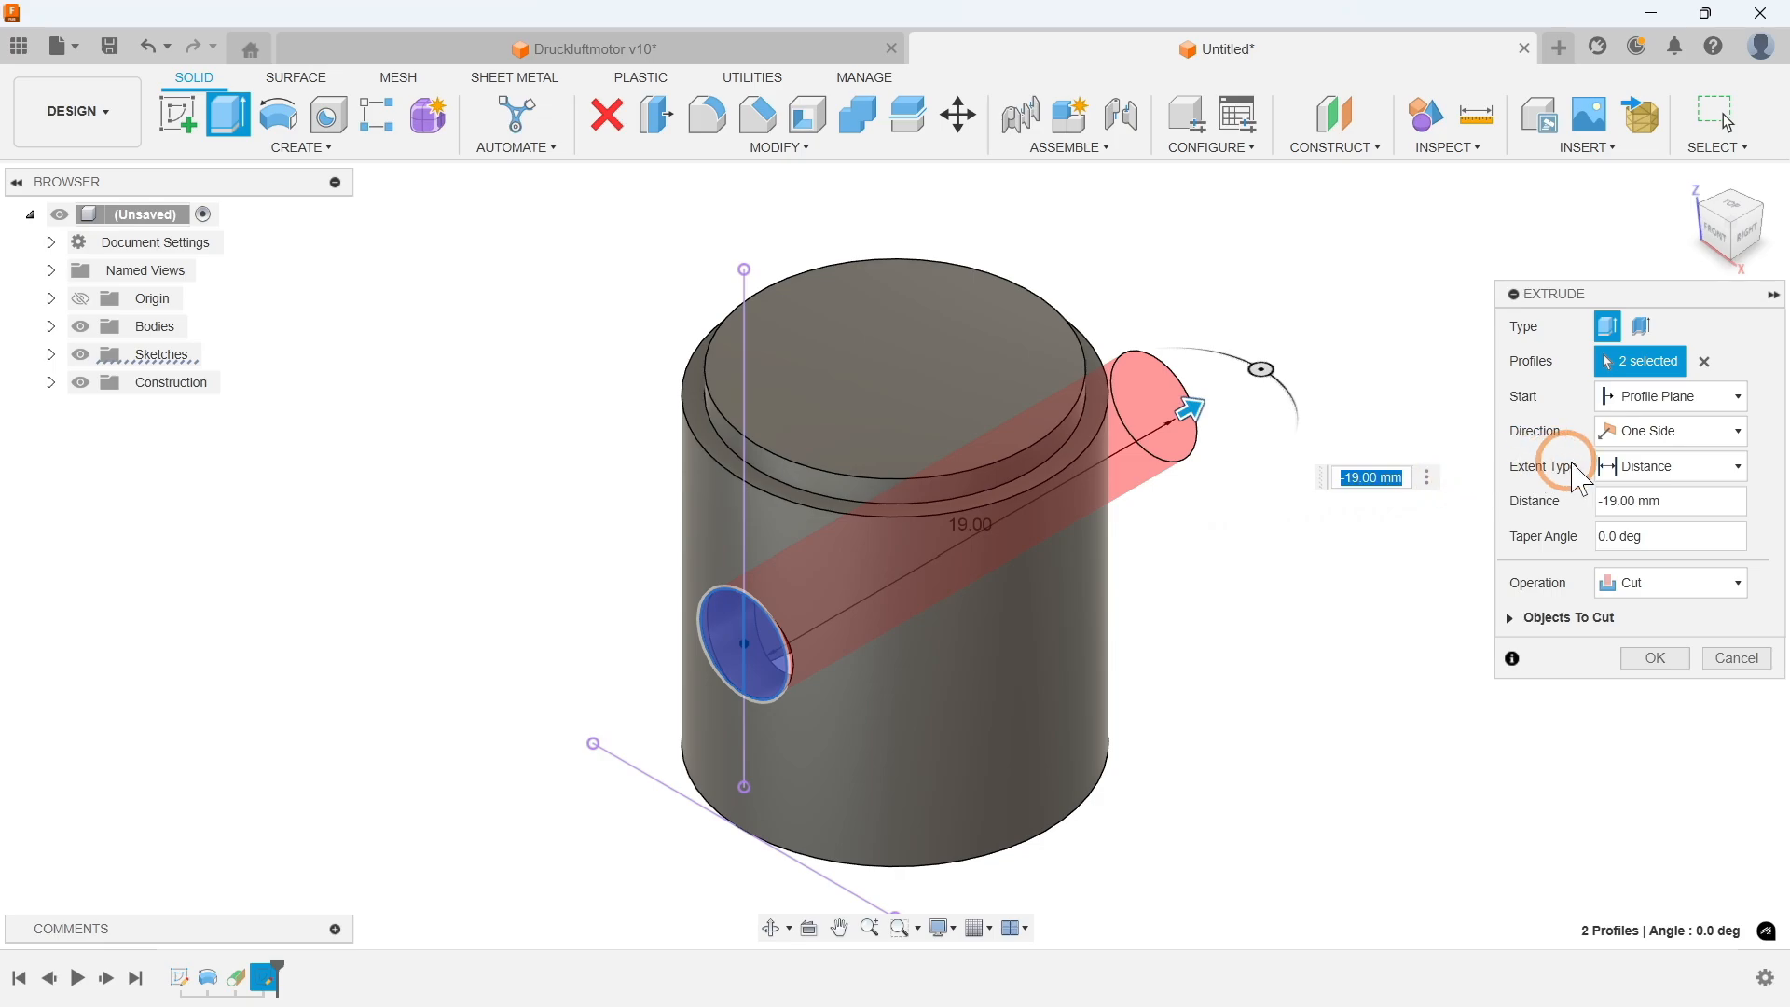
{"action": "left_click", "coordinate": [1670, 466]}
{"action": "left_click", "coordinate": [1633, 542]}
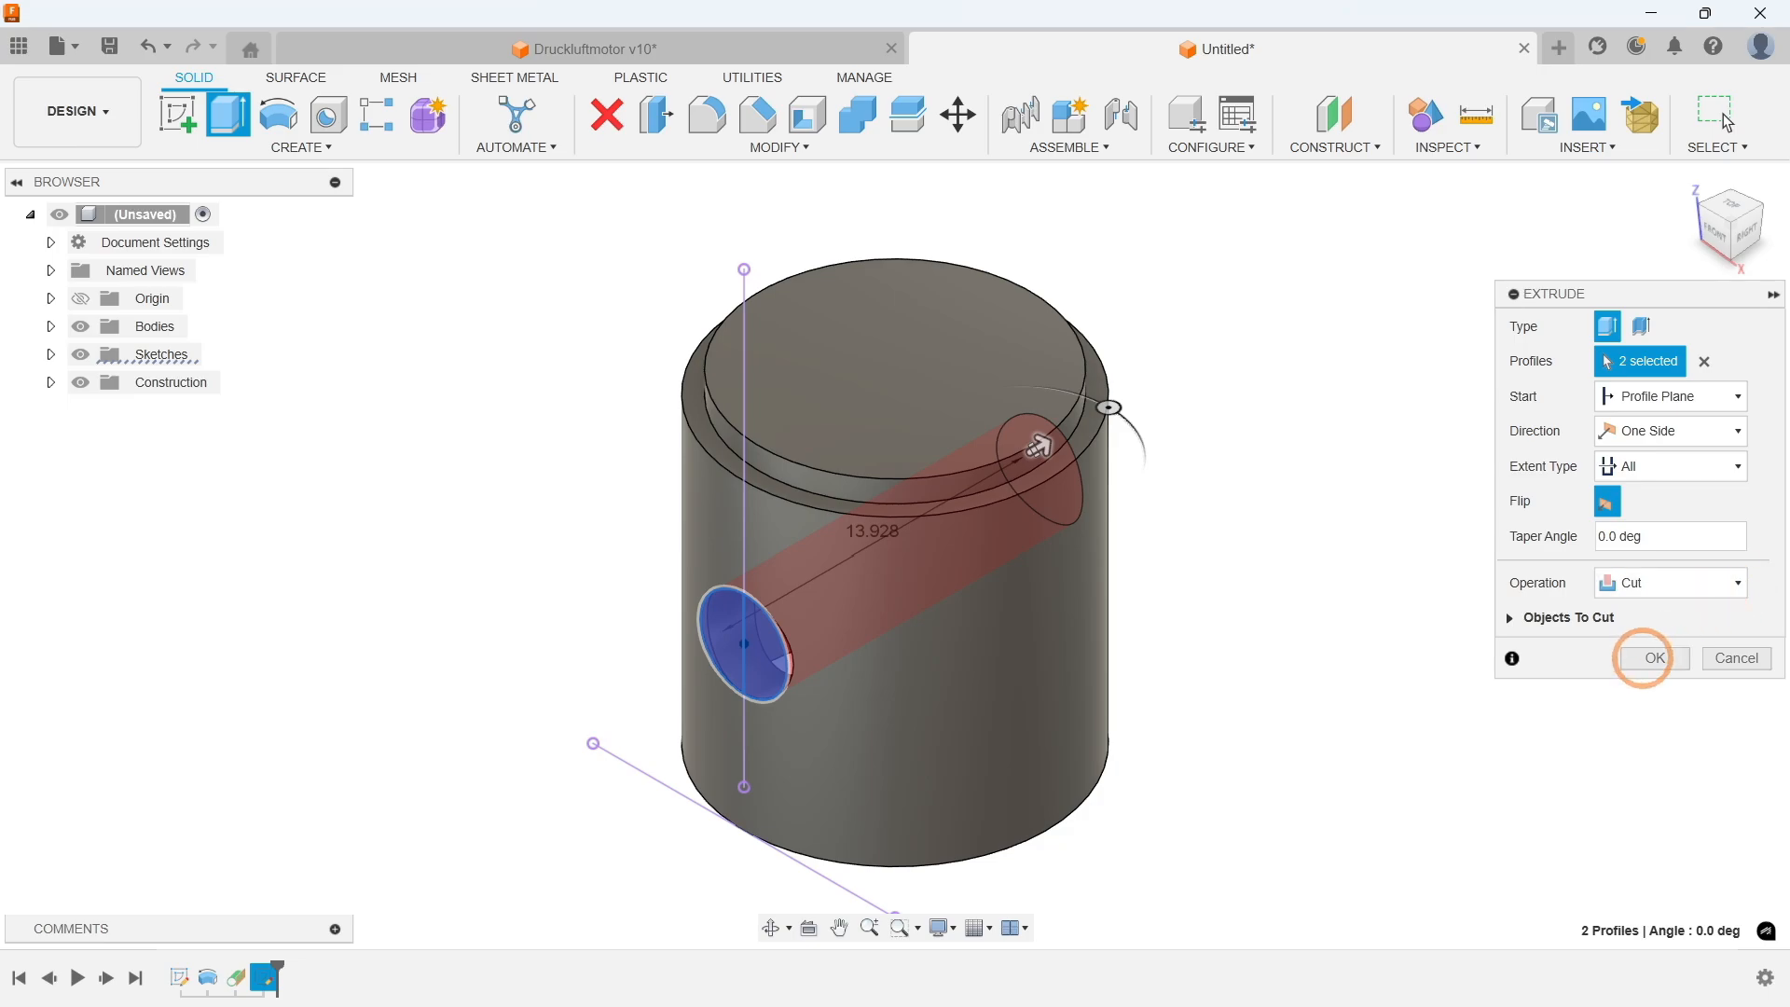
{"action": "left_click", "coordinate": [1648, 657]}
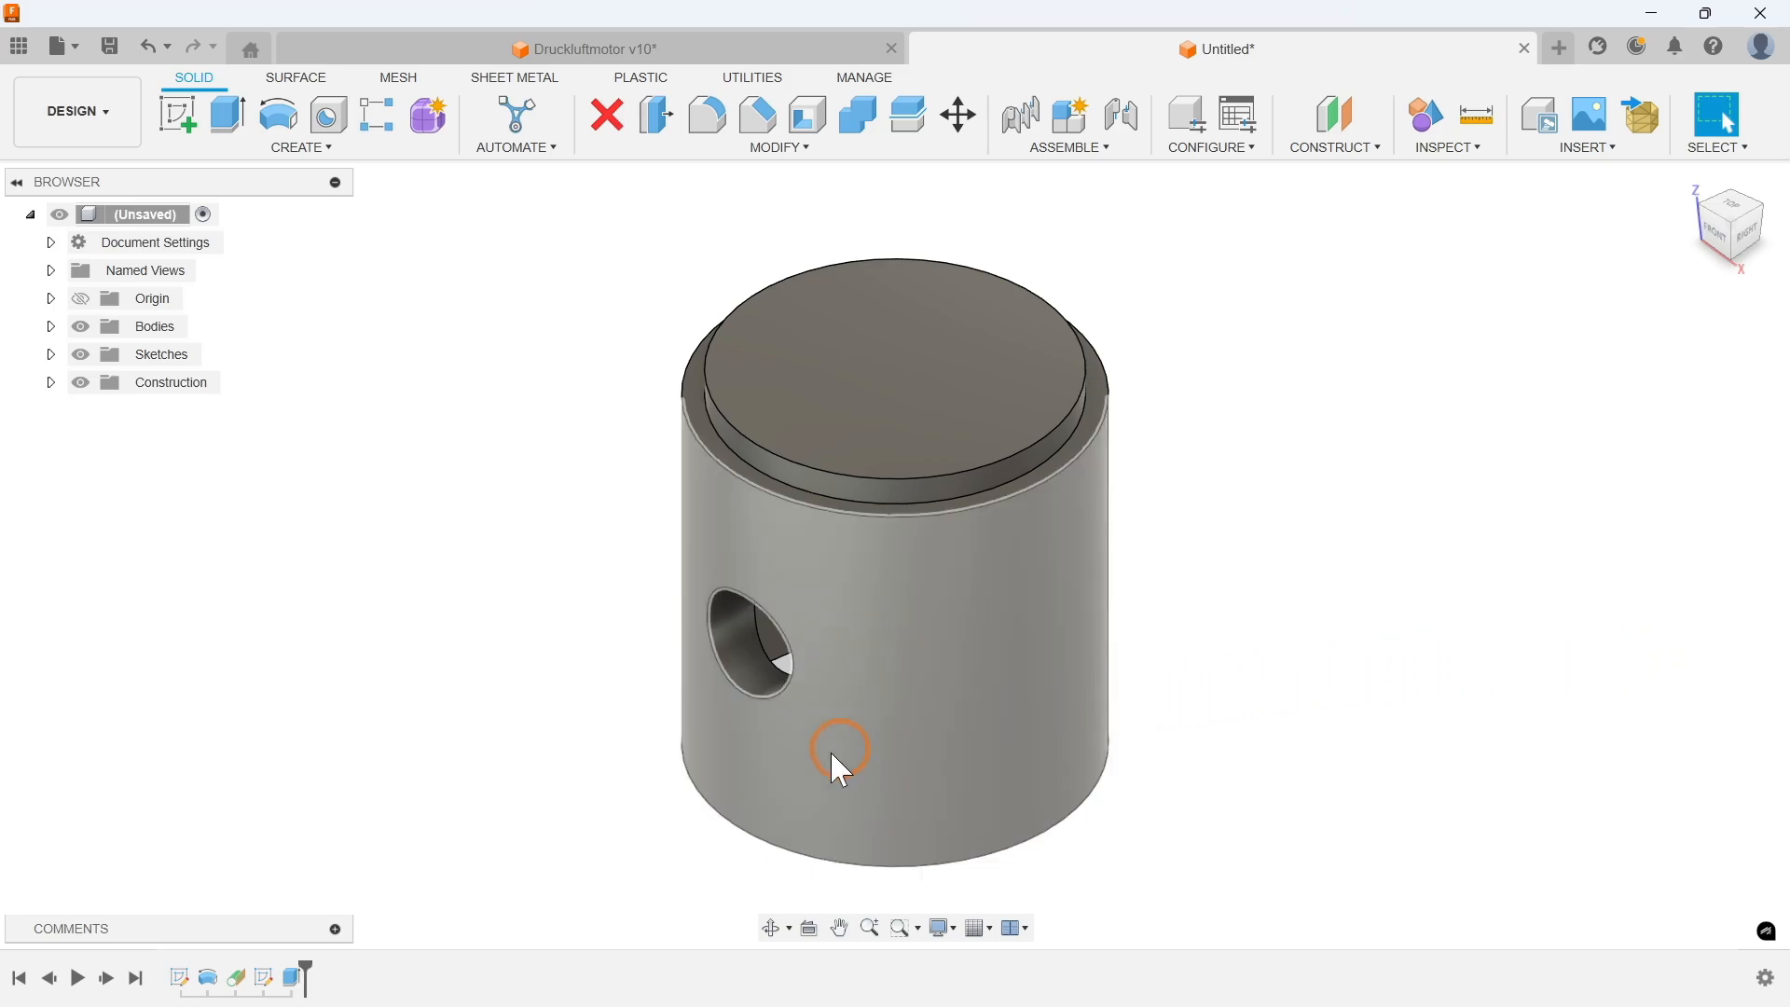
Step: Suppress the side-hole extrude cut in the timeline
{"action": "right_click", "coordinate": [295, 979]}
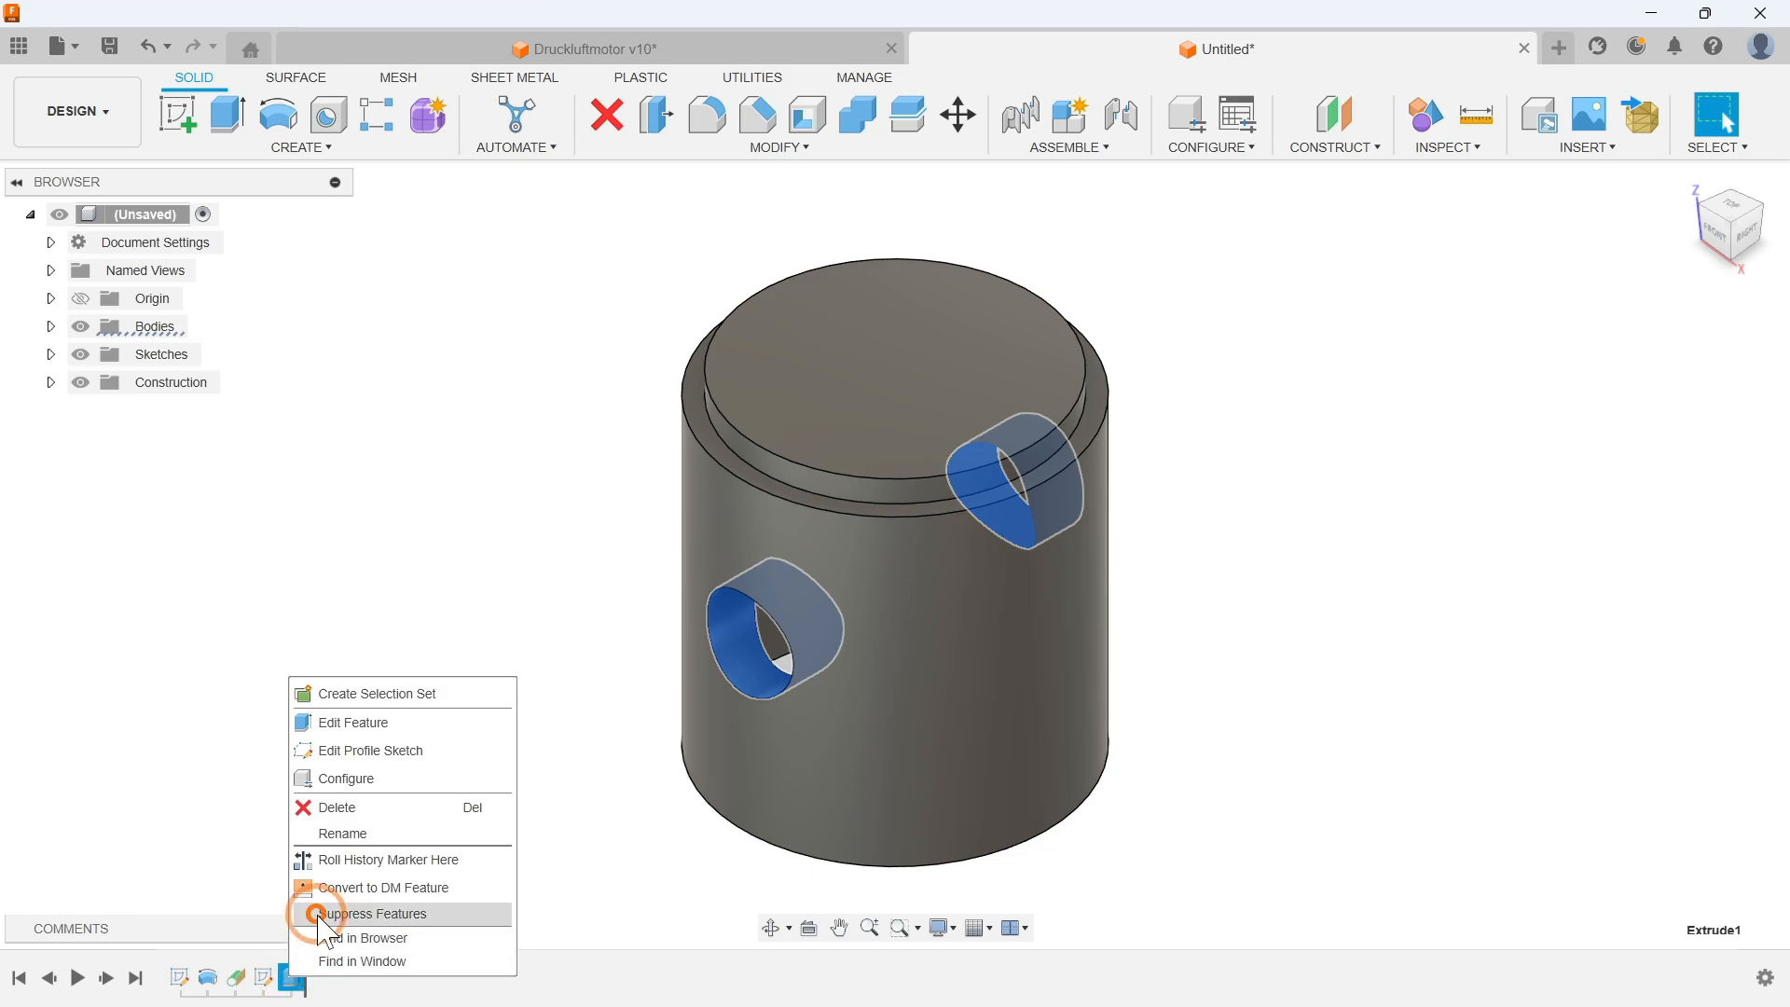
{"action": "left_click", "coordinate": [373, 914]}
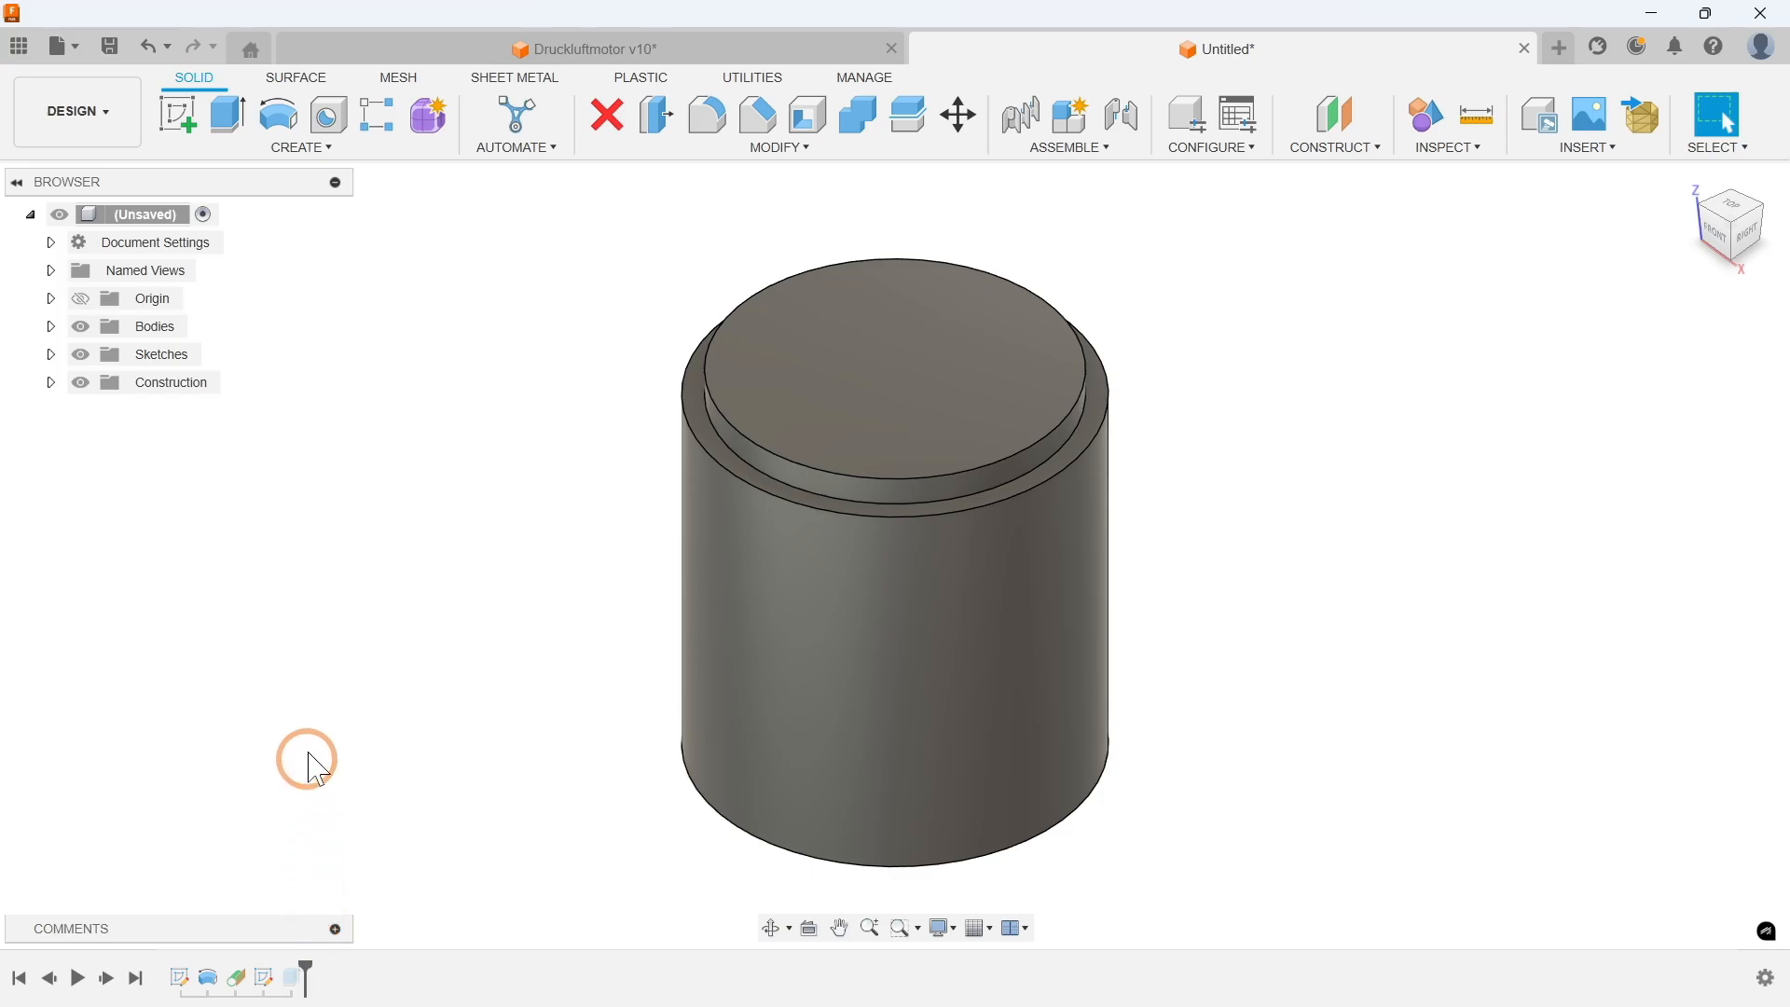
Step: Create a new sketch on the origin front plane and turn on slice view
{"action": "left_click", "coordinate": [301, 148]}
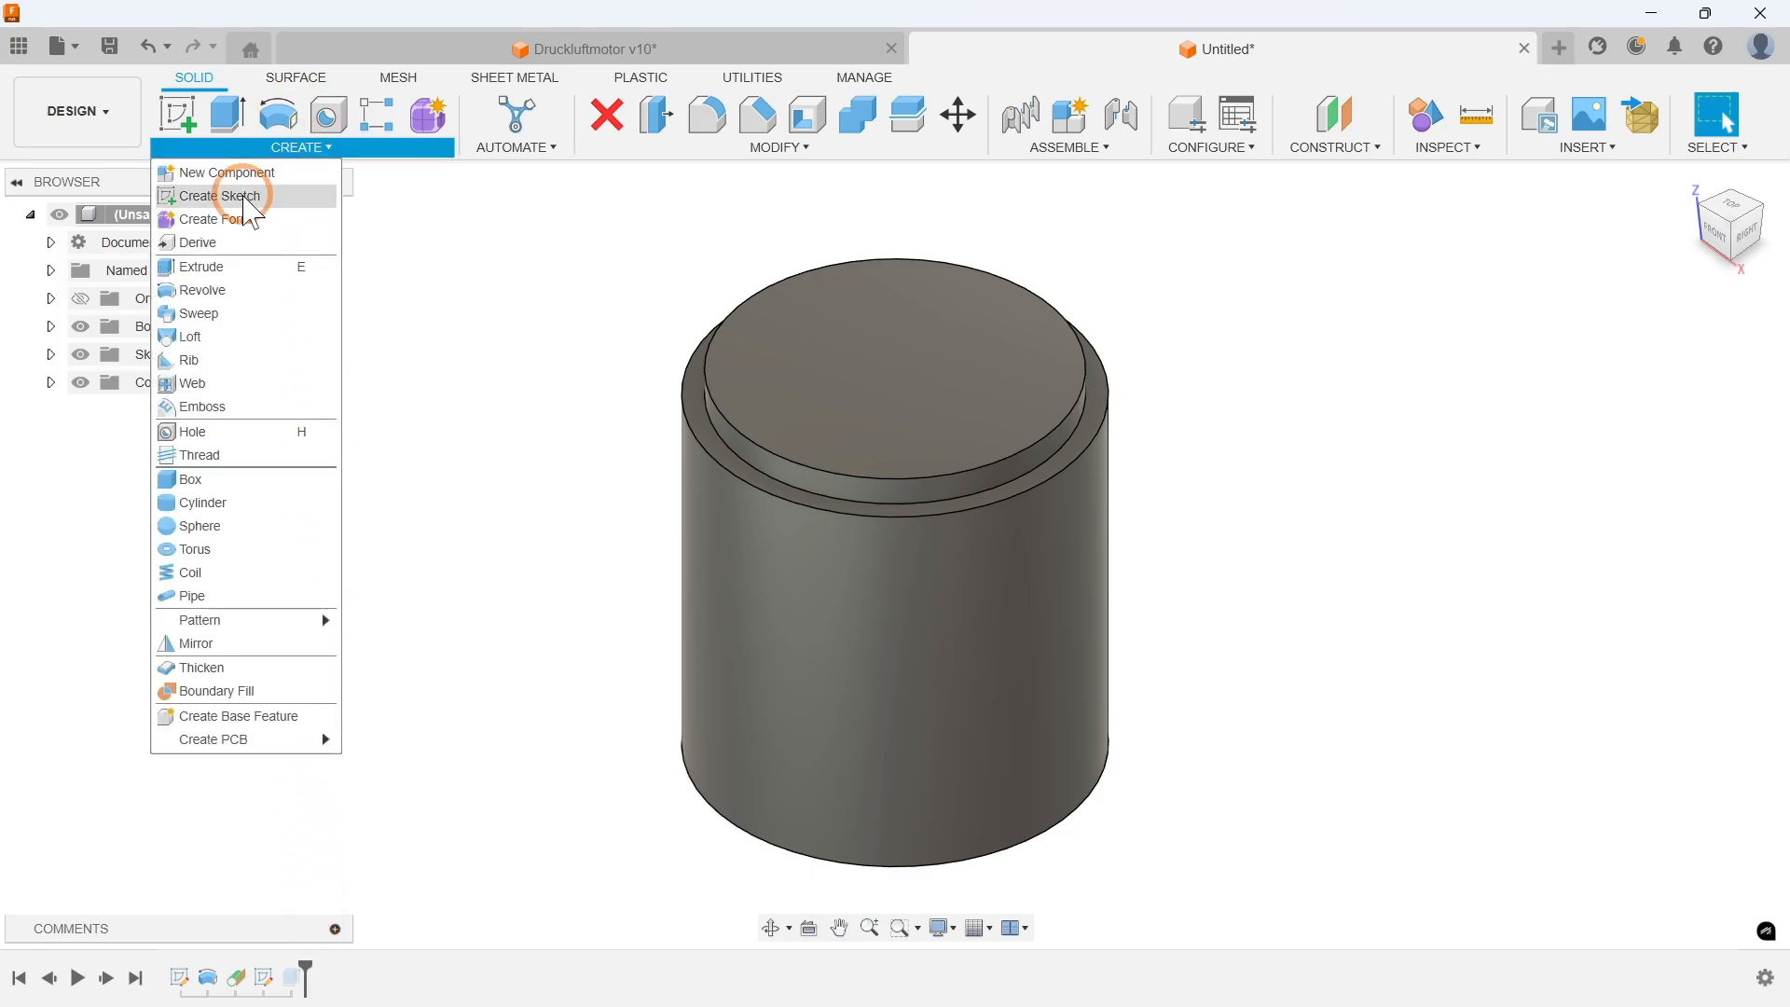
{"action": "left_click", "coordinate": [229, 196]}
{"action": "left_click", "coordinate": [899, 710]}
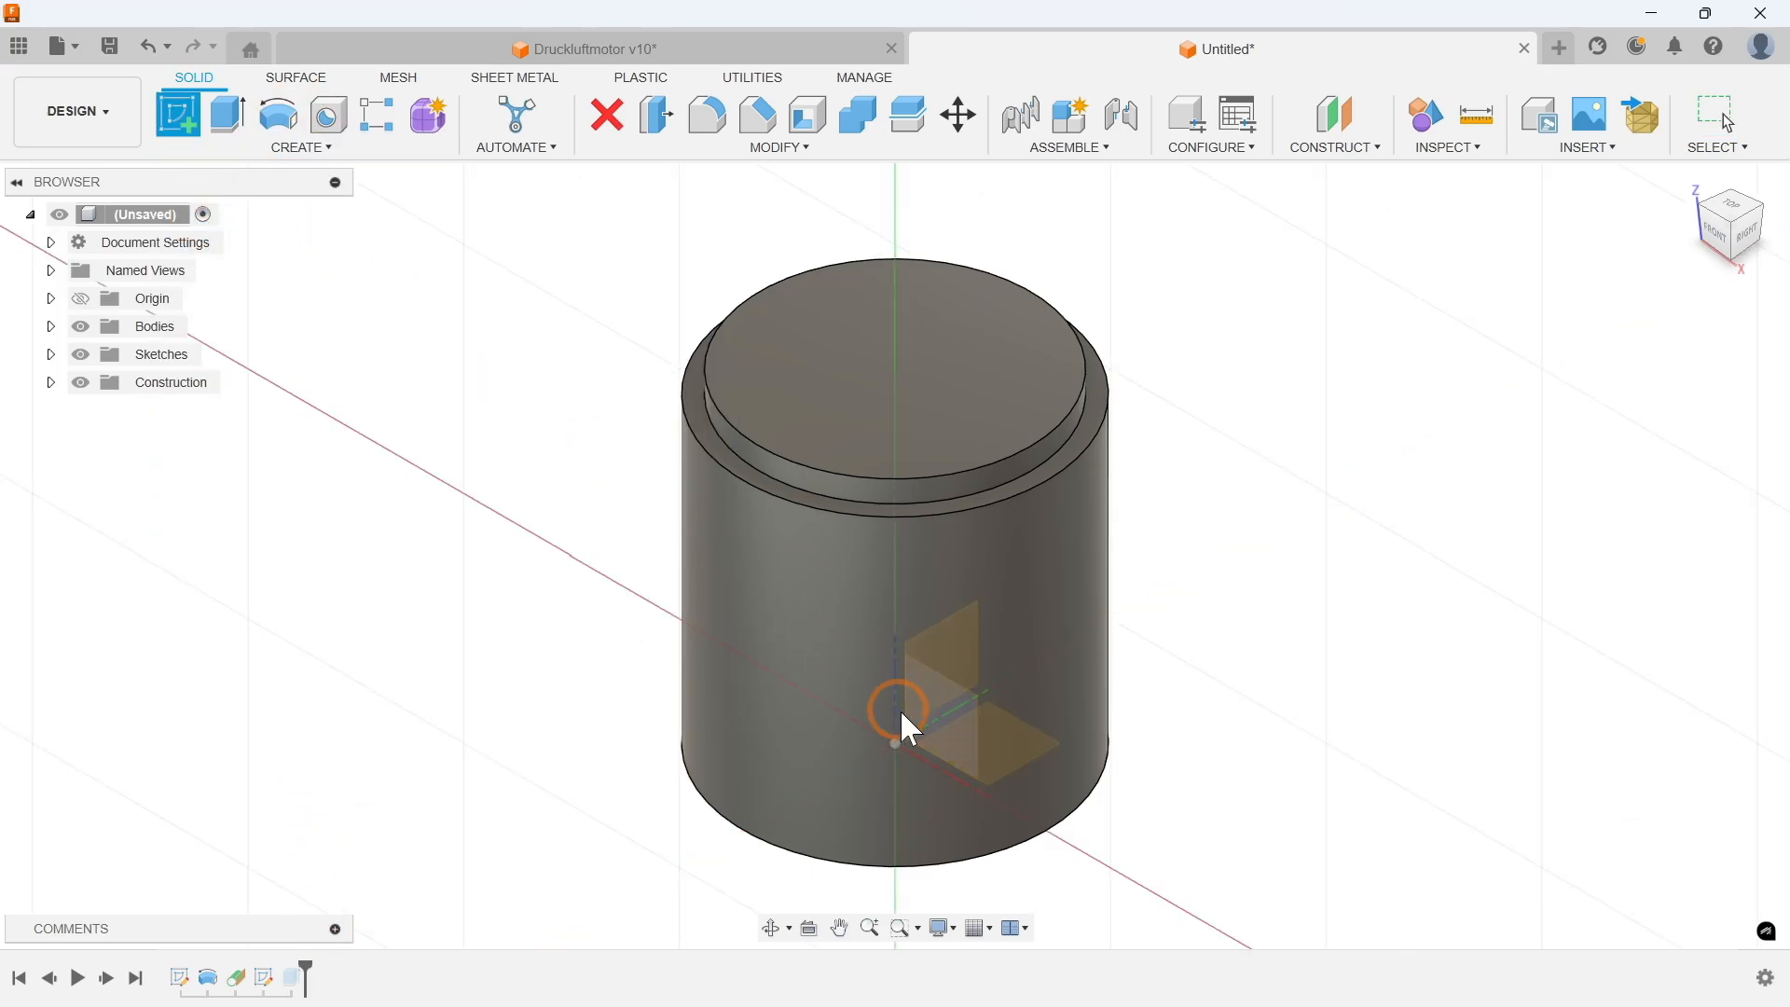
{"action": "left_click", "coordinate": [960, 713]}
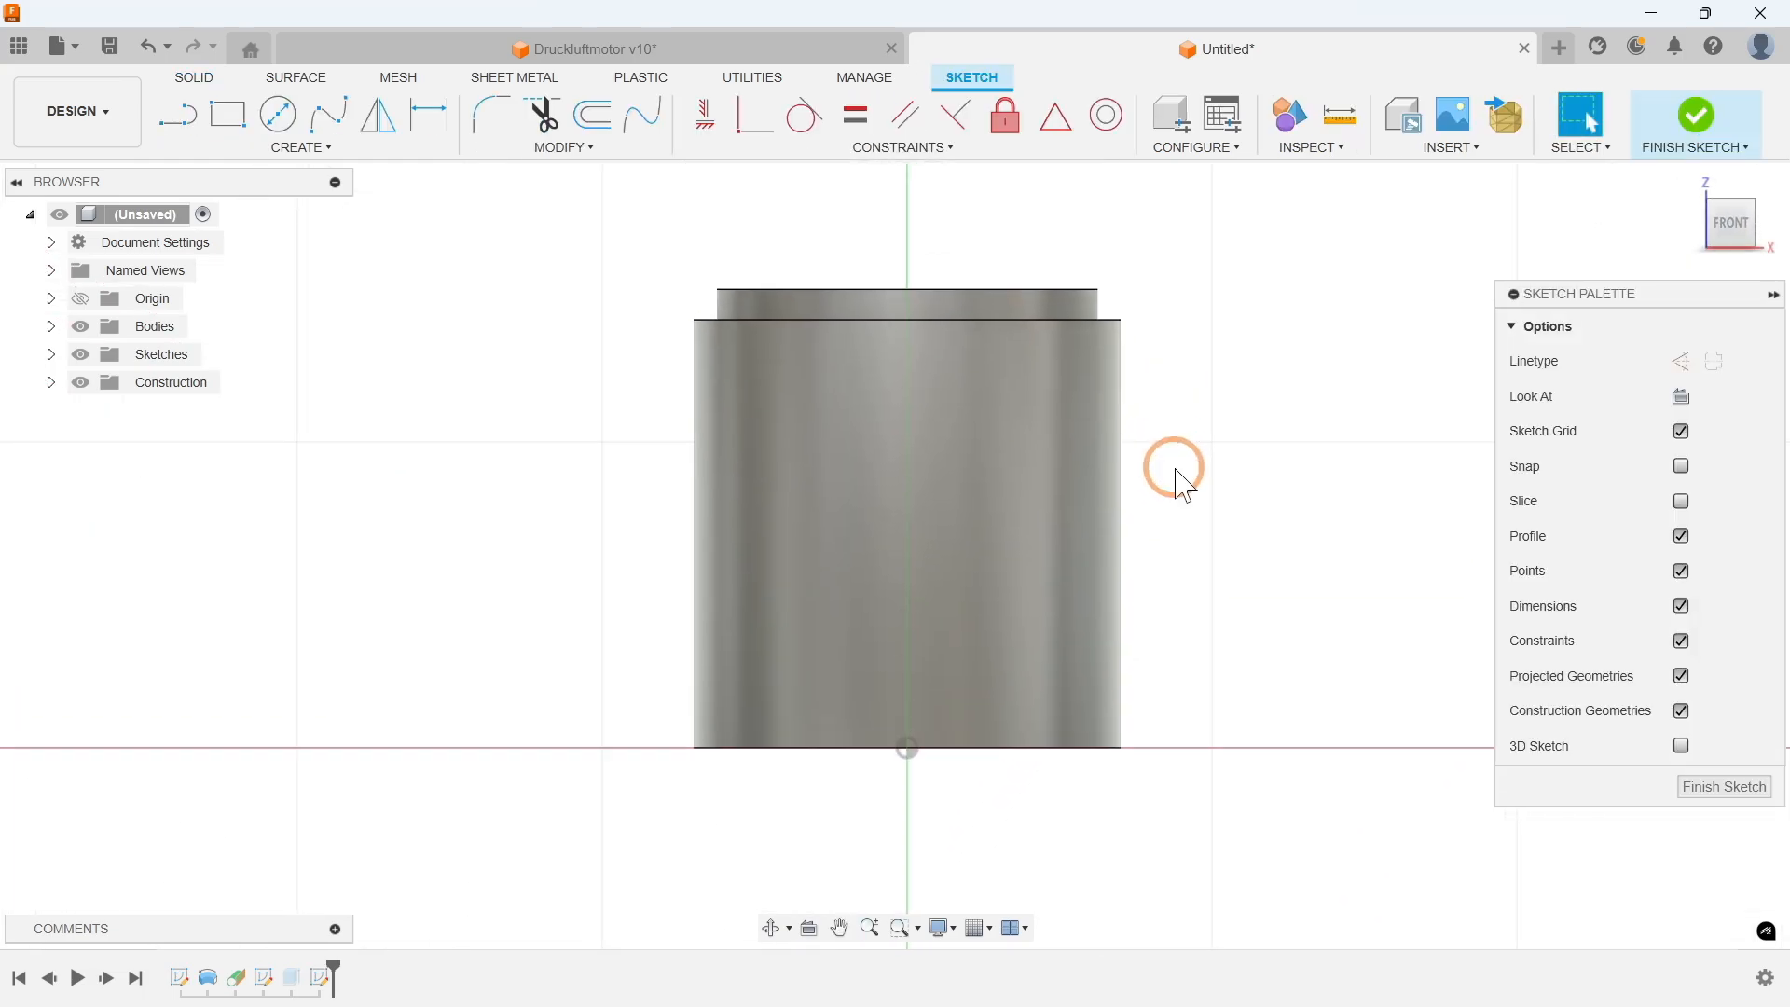
{"action": "left_click", "coordinate": [1681, 501]}
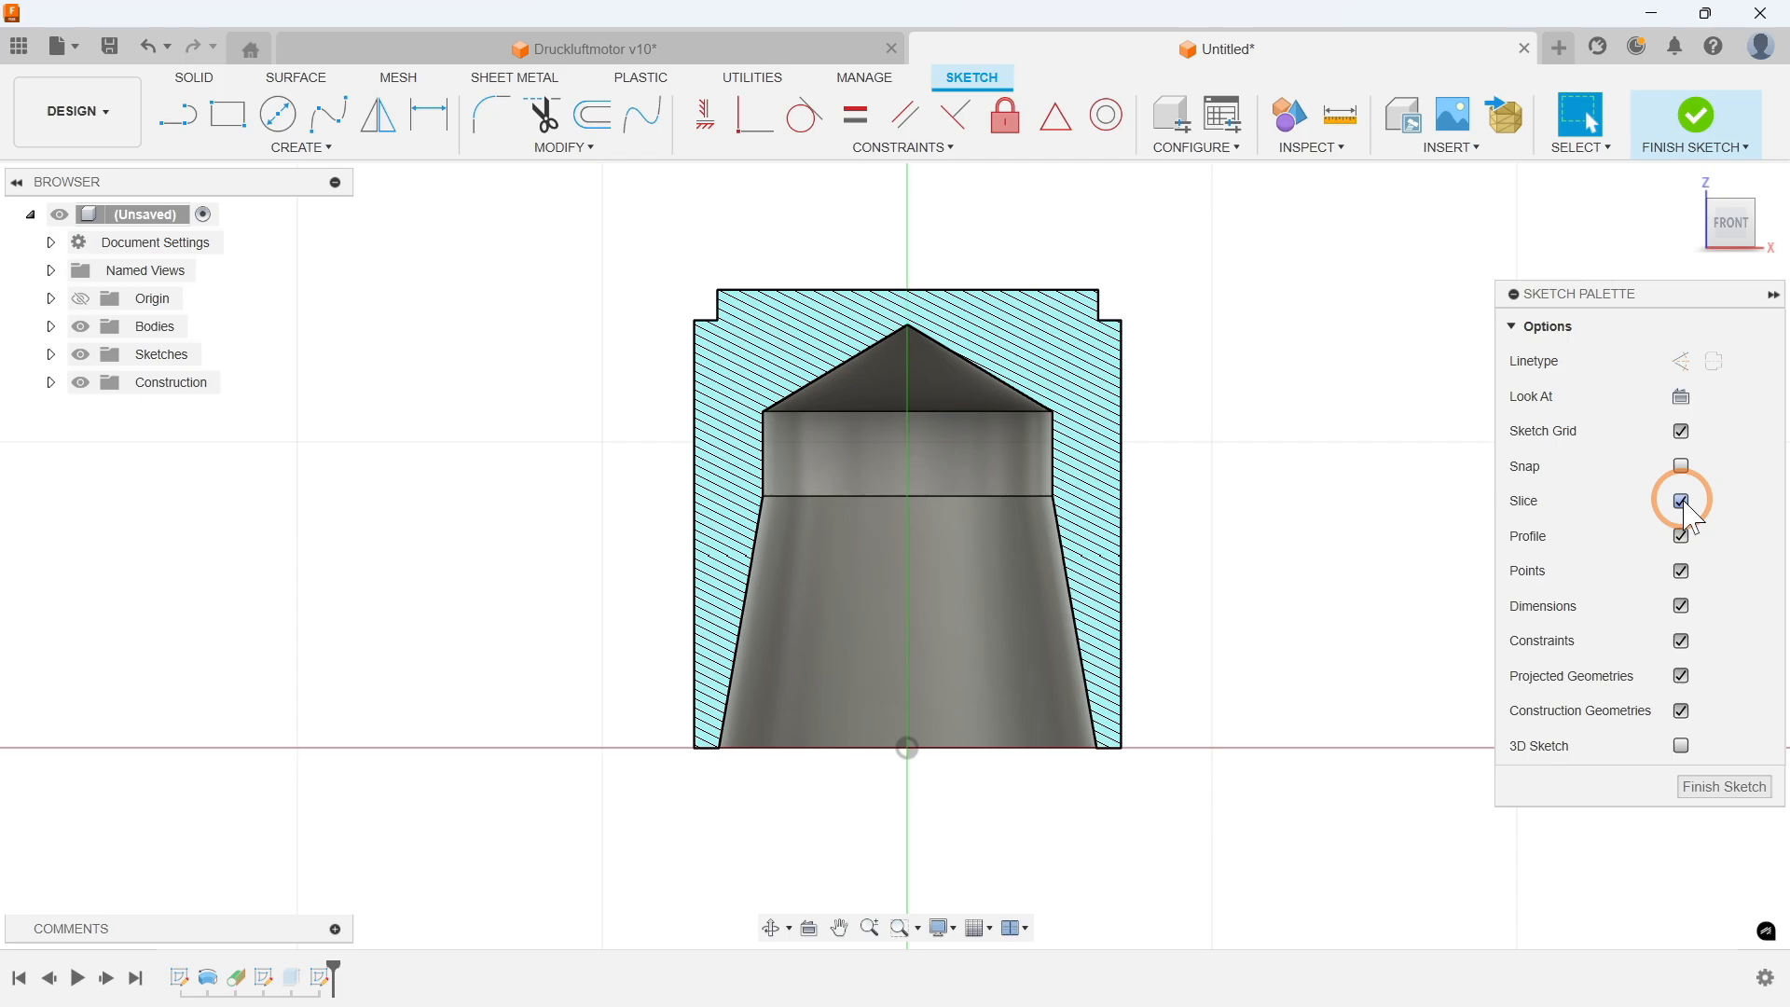
Step: Draw a center-diameter circle of 4 mm diameter inside the sliced cross-section
{"action": "left_click", "coordinate": [296, 147]}
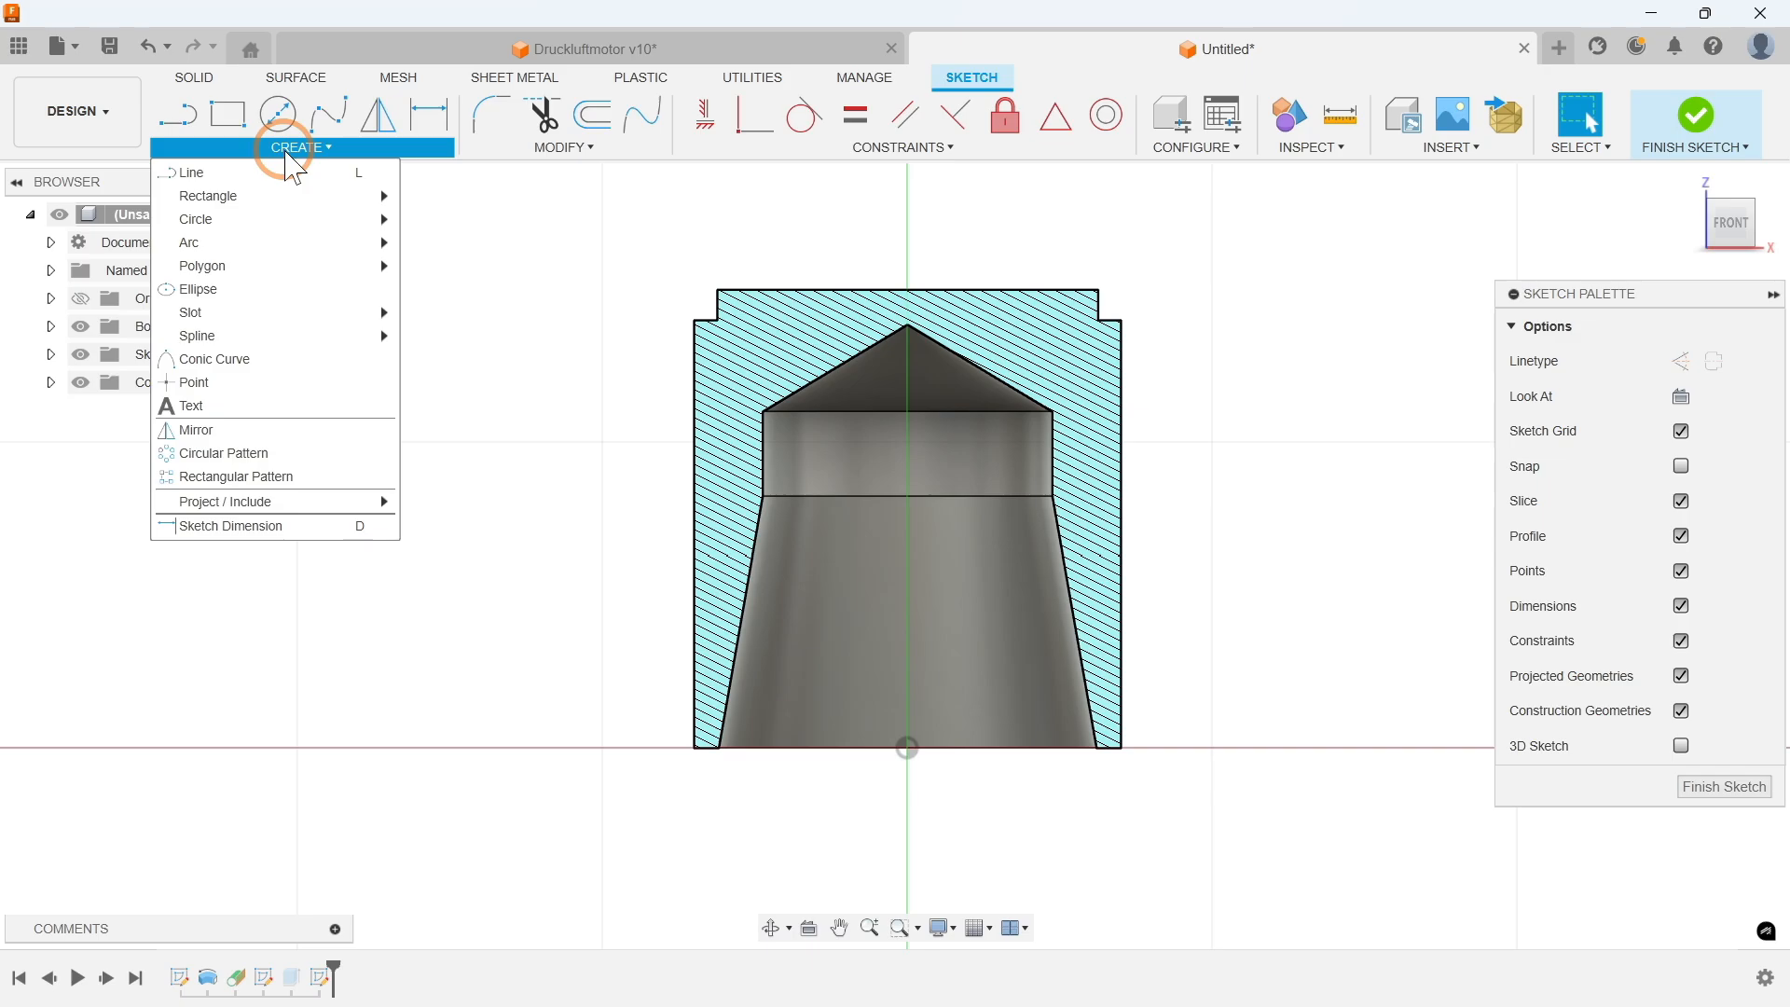
{"action": "mouse_move", "coordinate": [220, 222]}
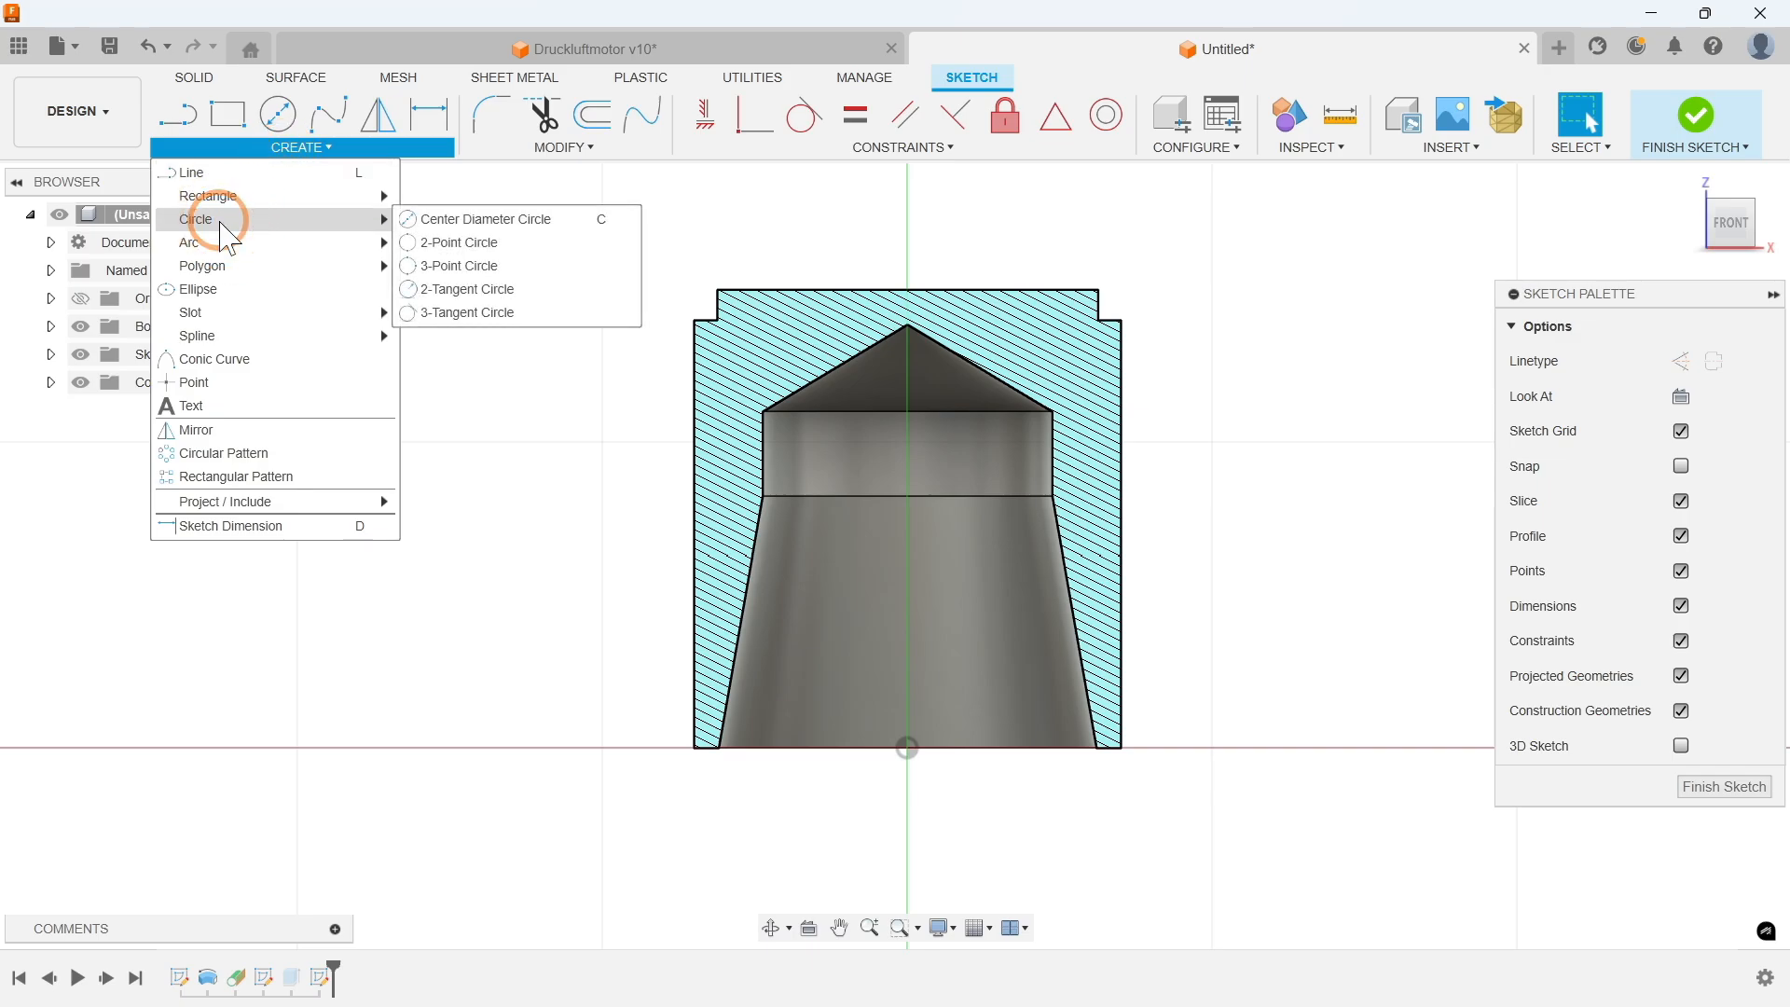
{"action": "left_click", "coordinate": [464, 222]}
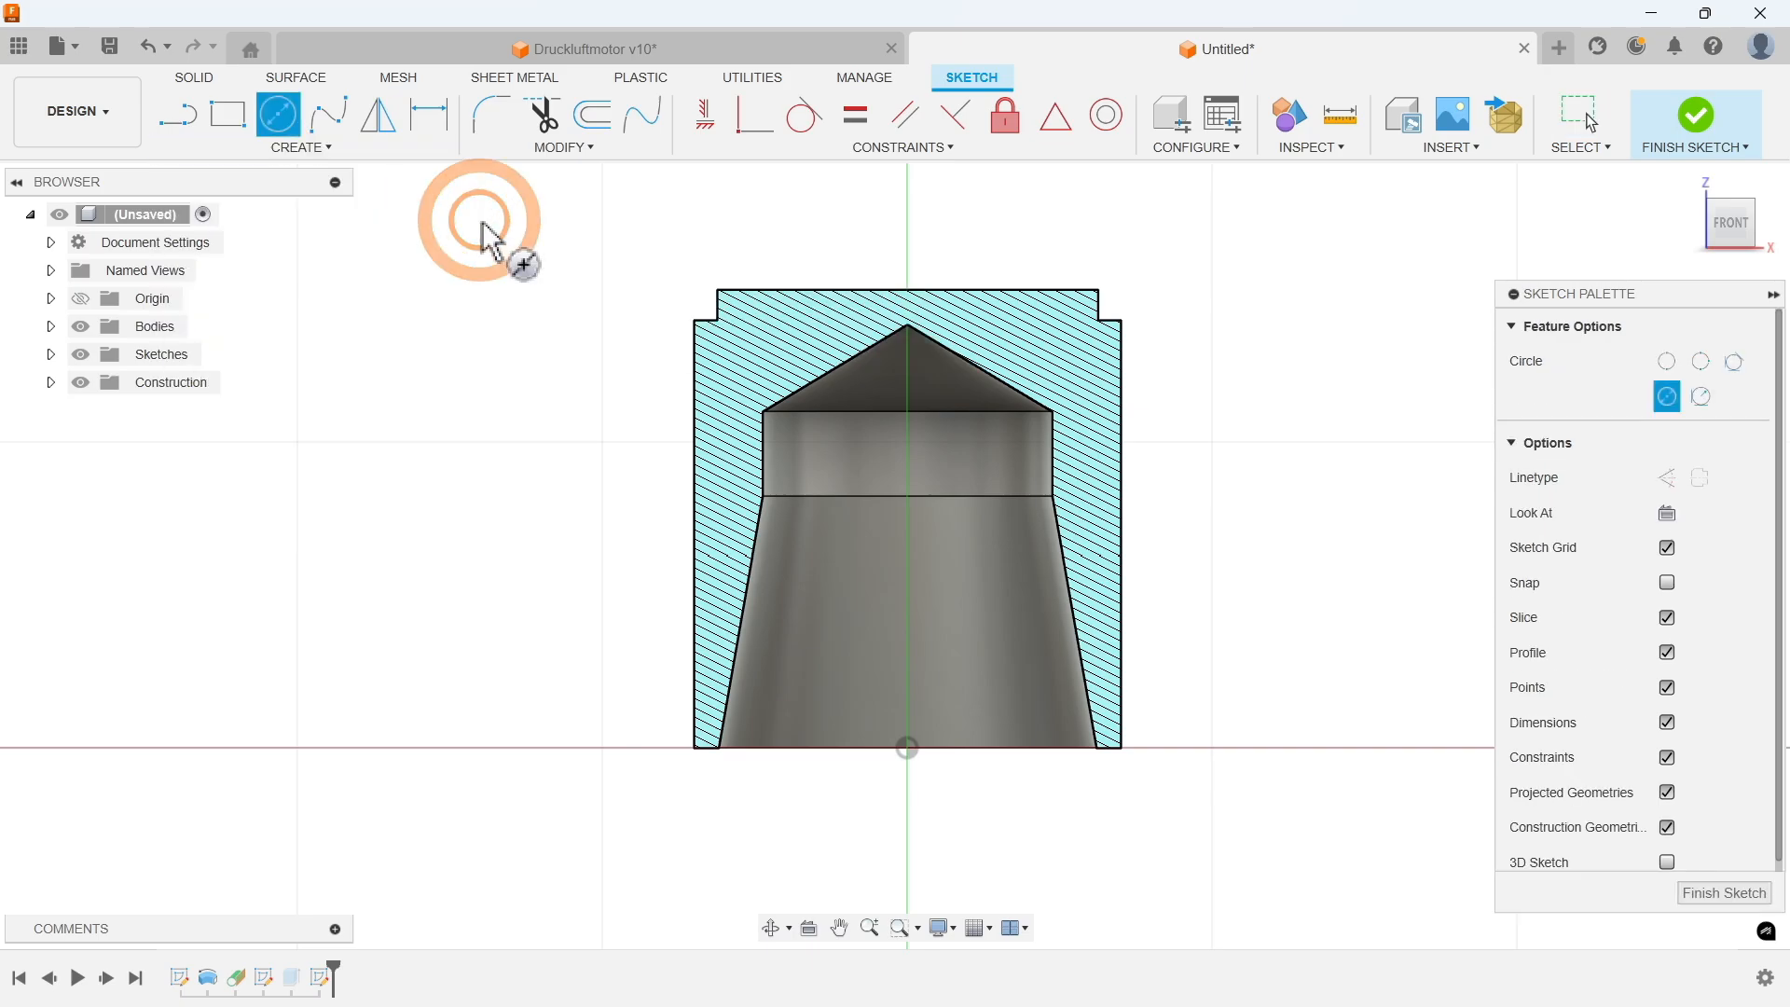
{"action": "left_click", "coordinate": [897, 518]}
{"action": "type", "text": "4"}
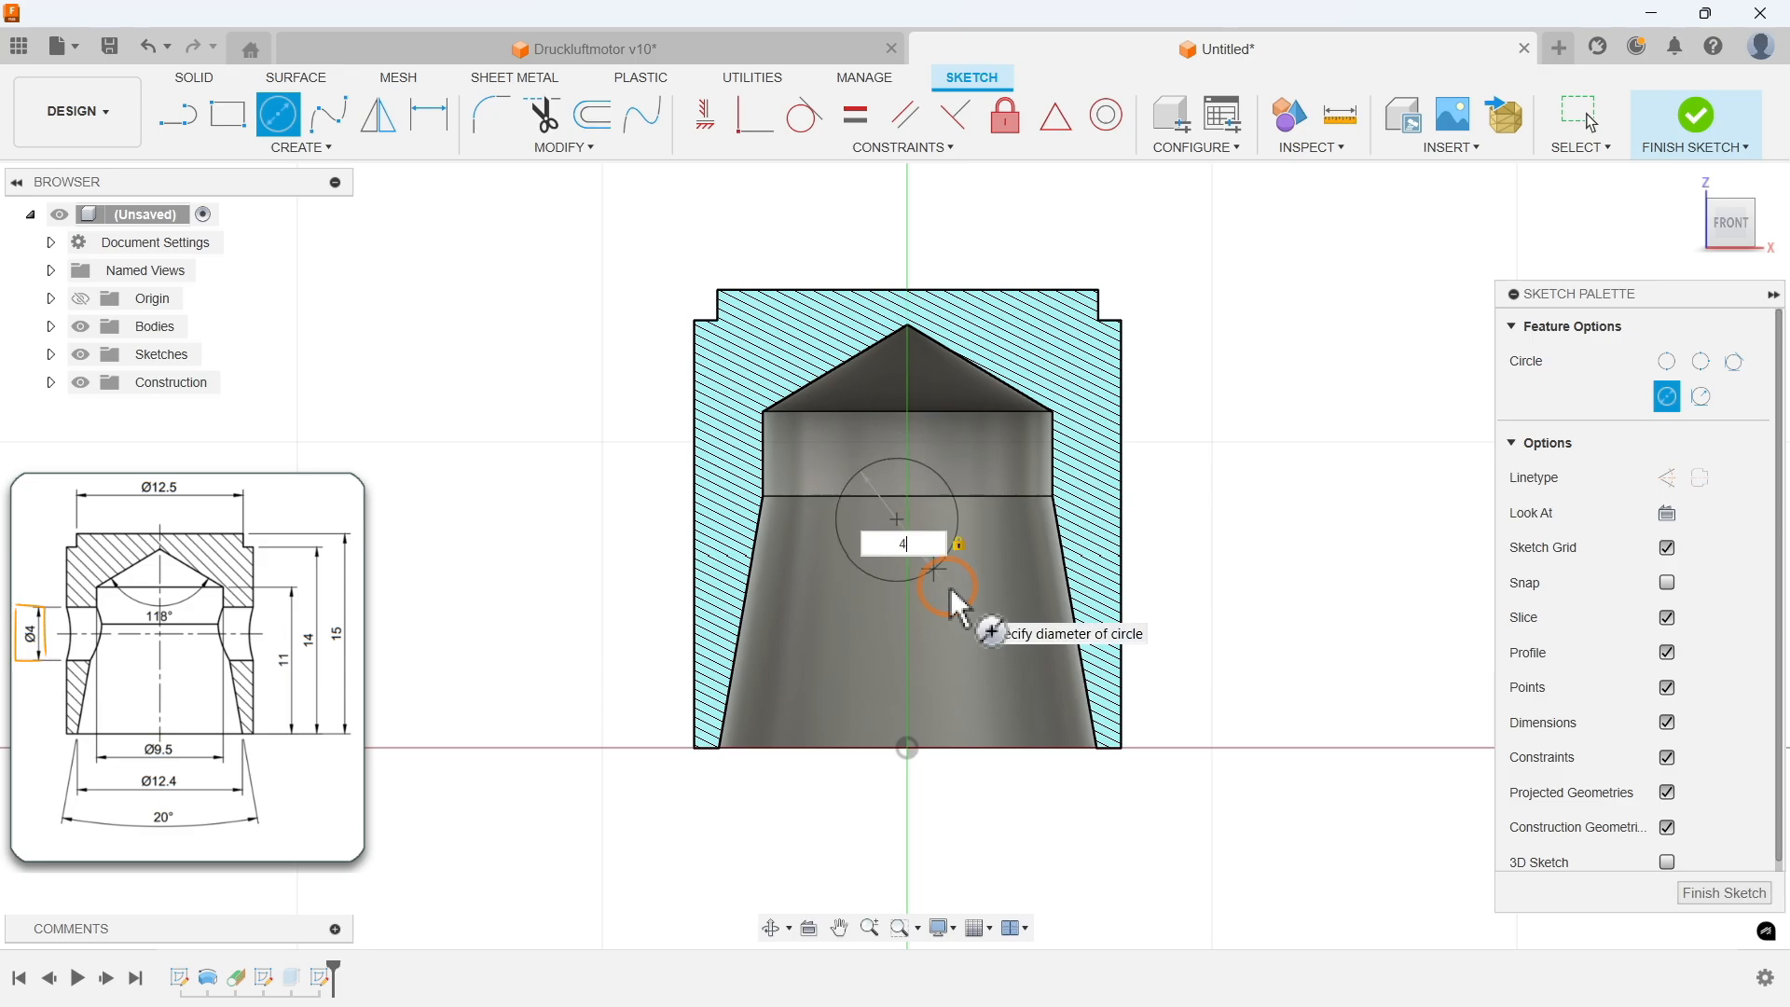
{"action": "key", "text": "Return"}
Step: Make the new circle's centre coincident with the origin's vertical axis
{"action": "left_click", "coordinate": [900, 146]}
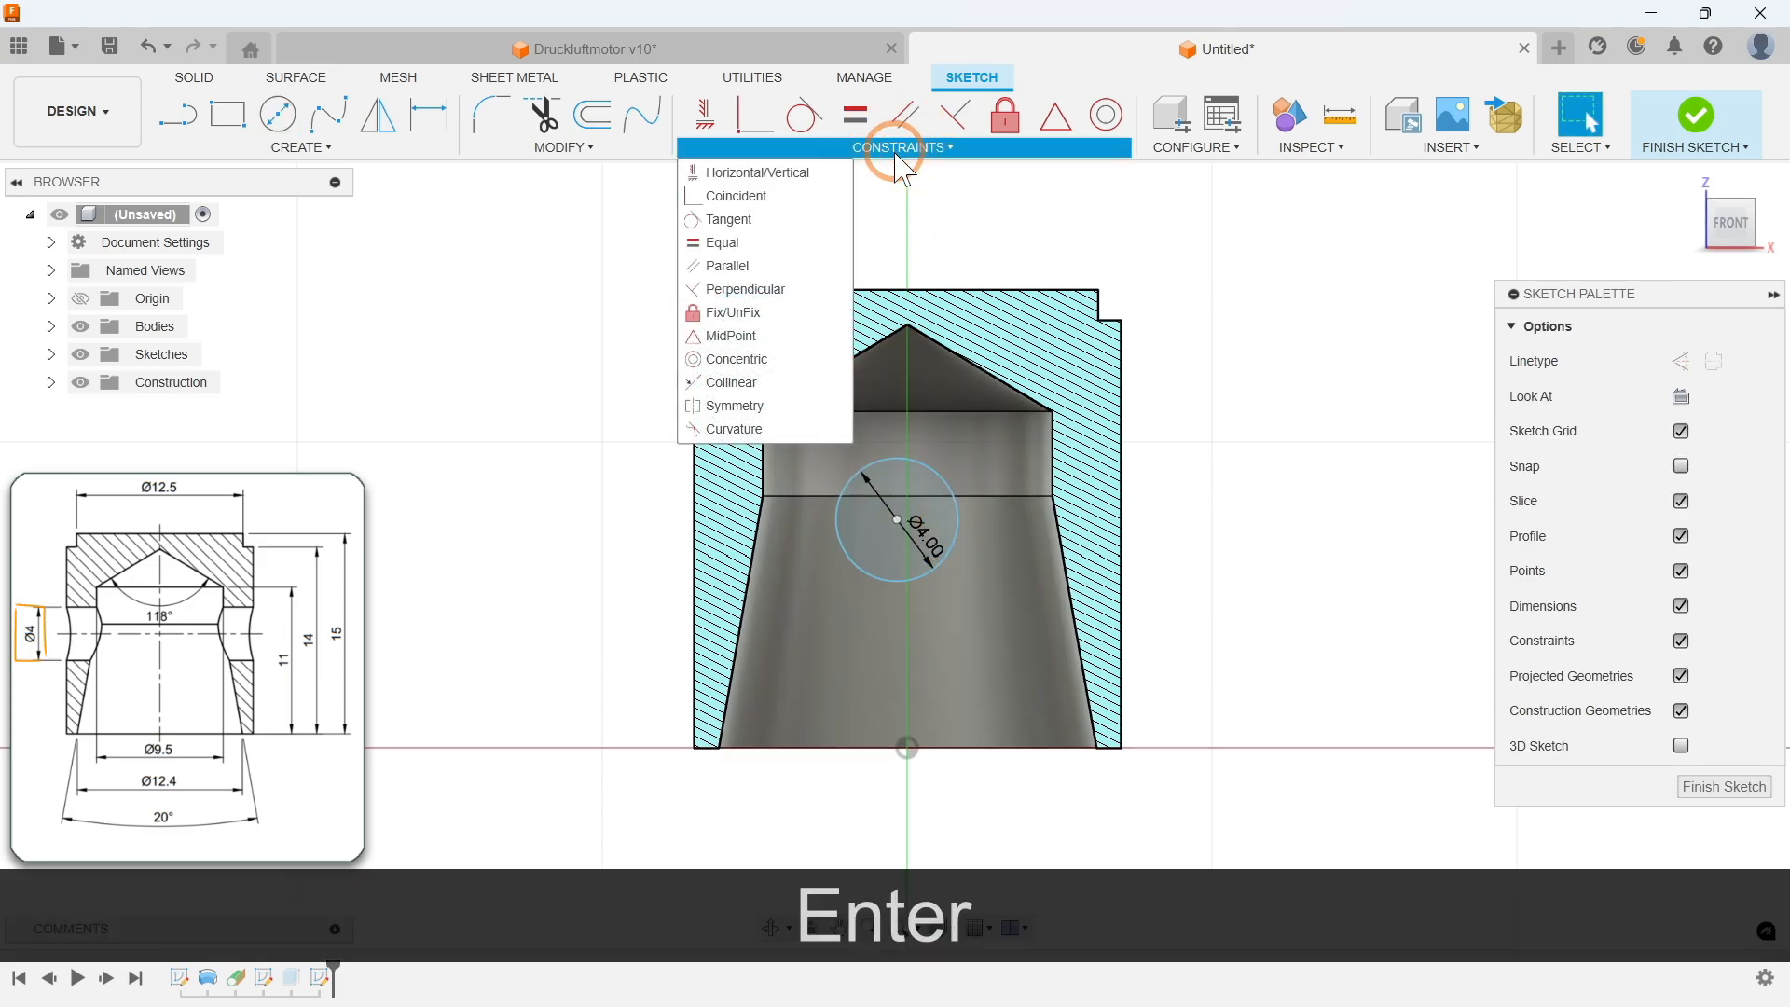
{"action": "left_click", "coordinate": [736, 196]}
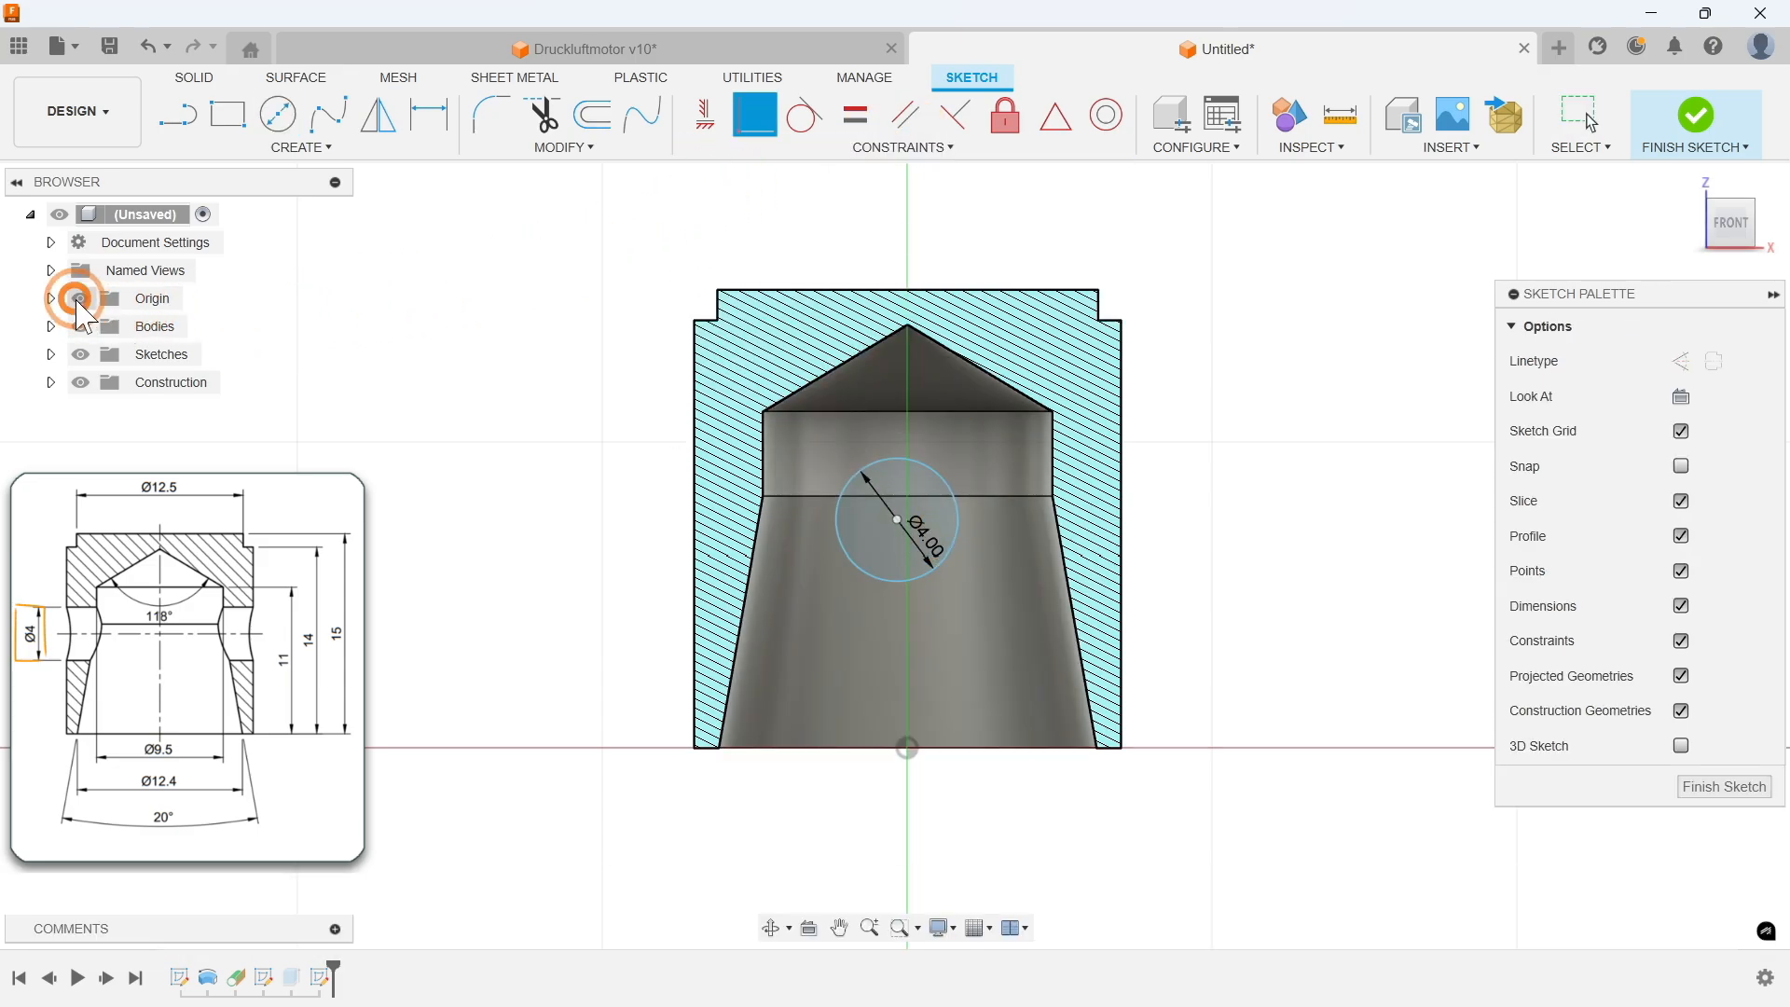
{"action": "left_click", "coordinate": [898, 519]}
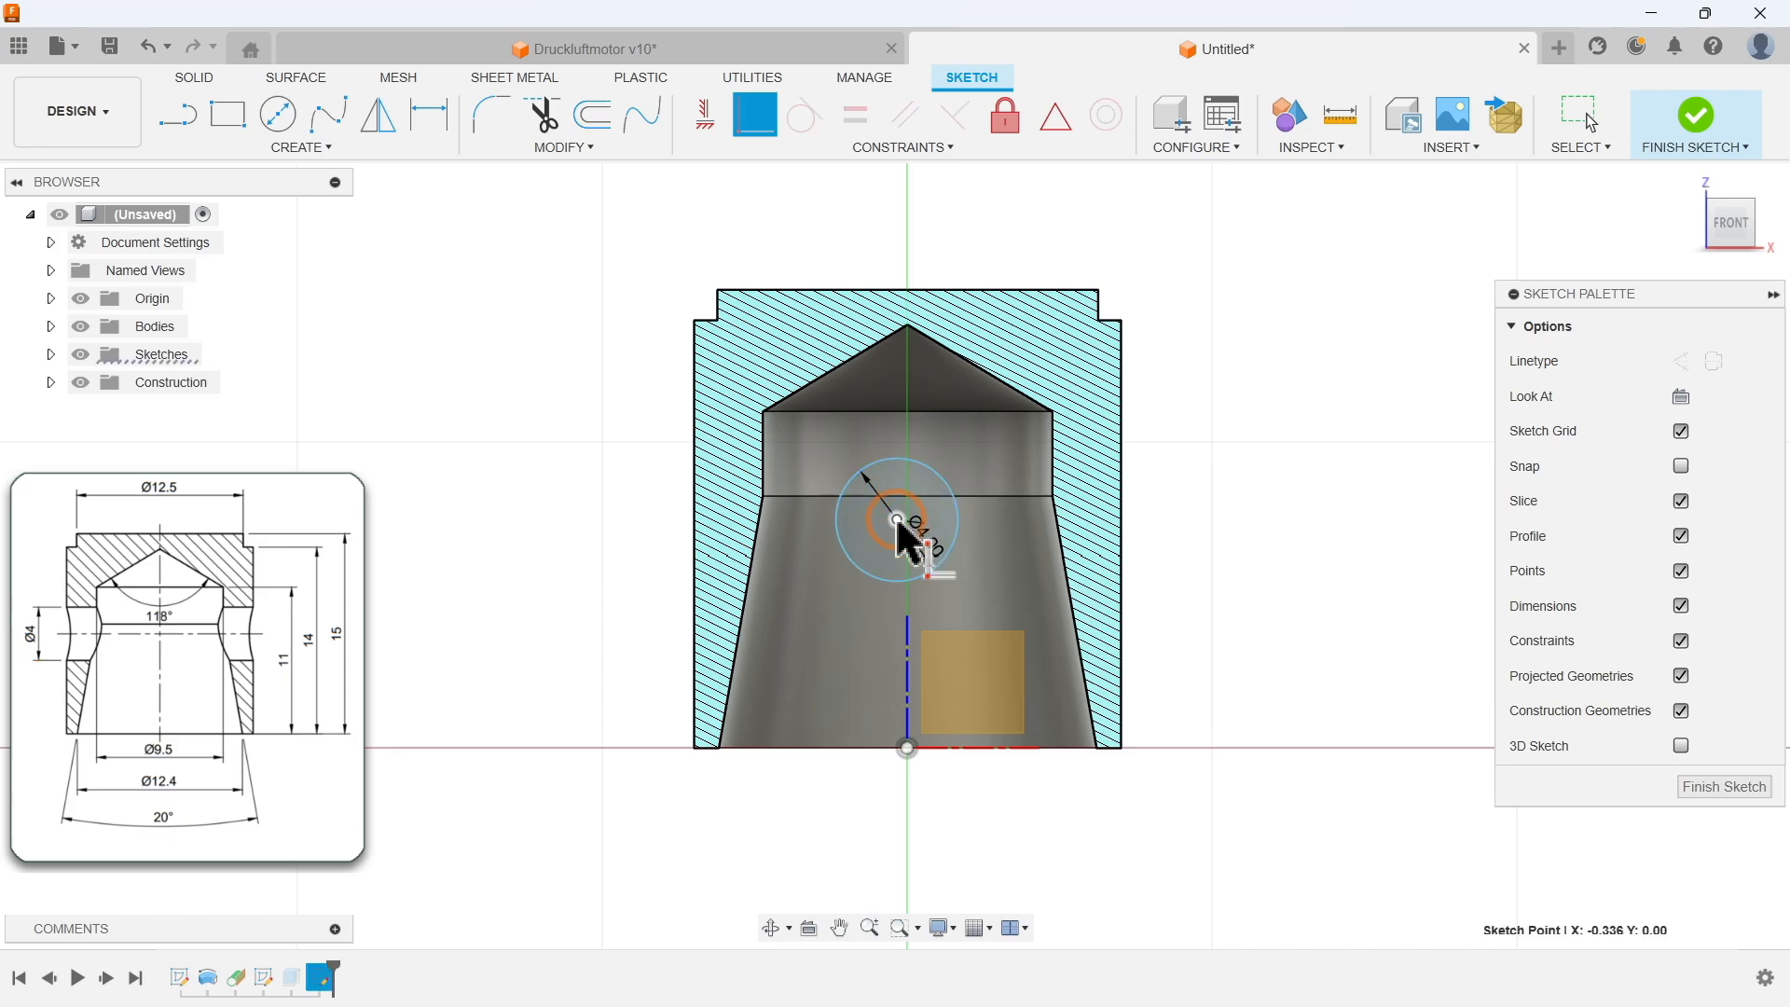
{"action": "left_click", "coordinate": [907, 648]}
{"action": "key", "text": "Escape"}
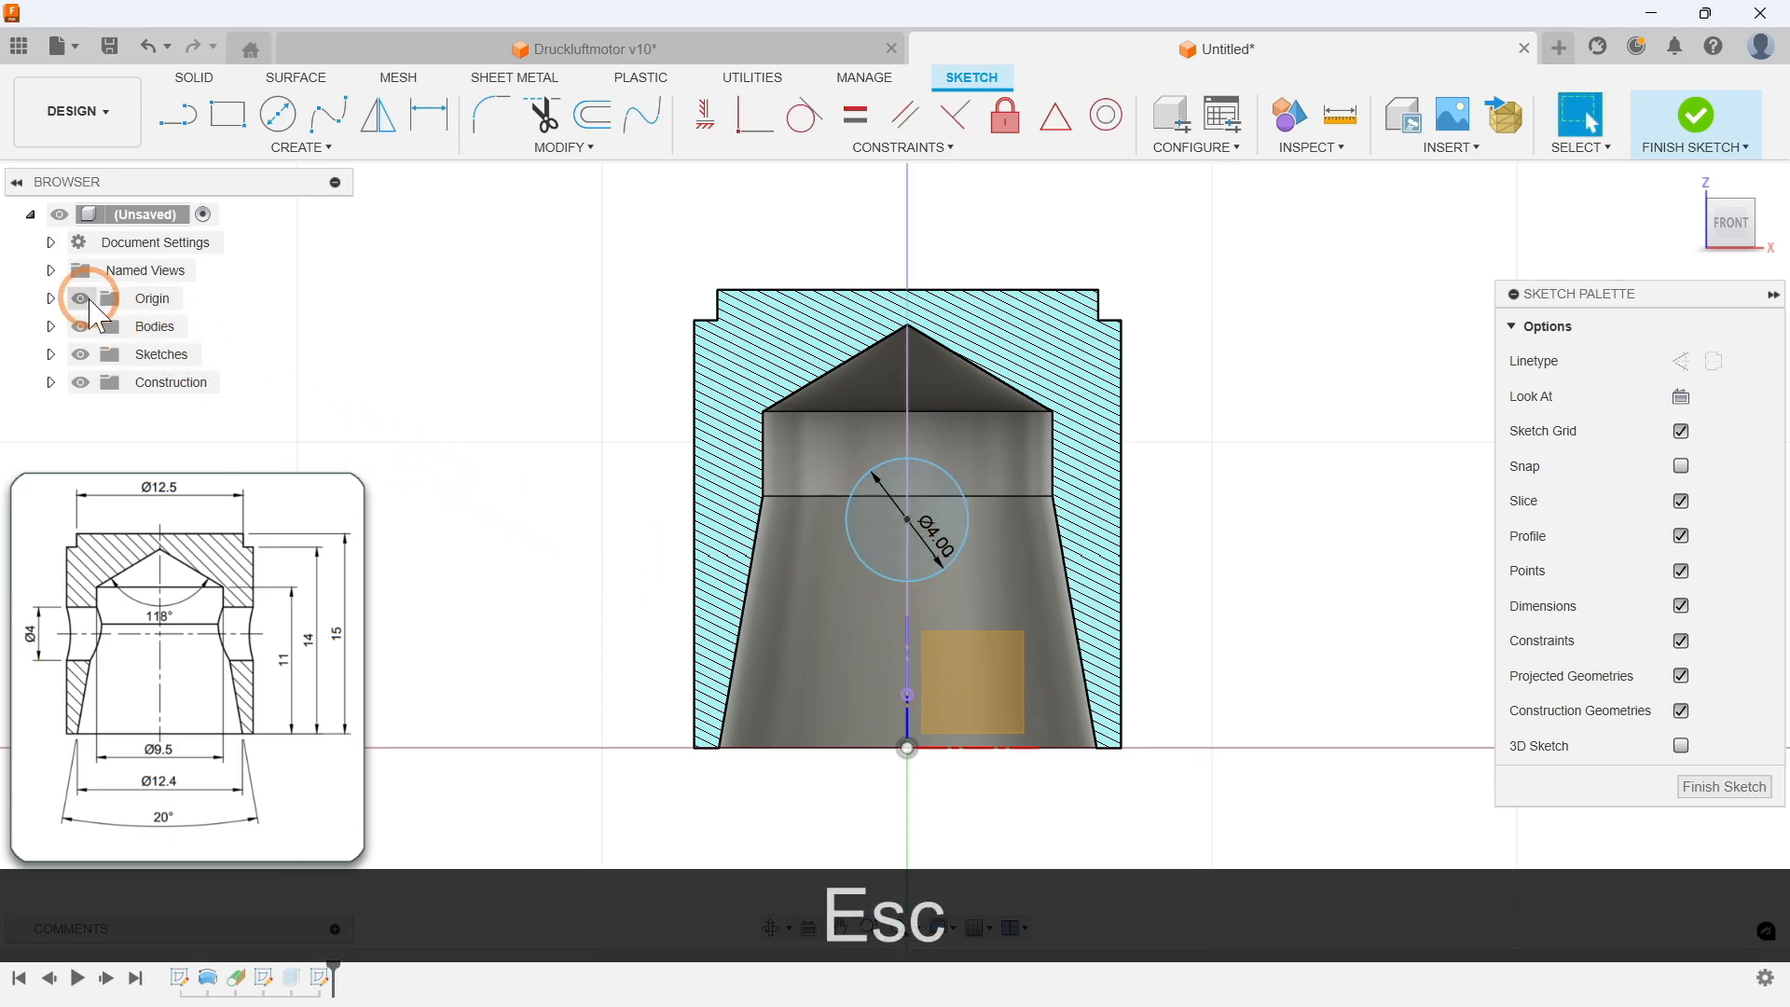
Step: Dimension the new circle centre 15/2 mm above the cylinder's bottom edge
{"action": "key", "text": "d"}
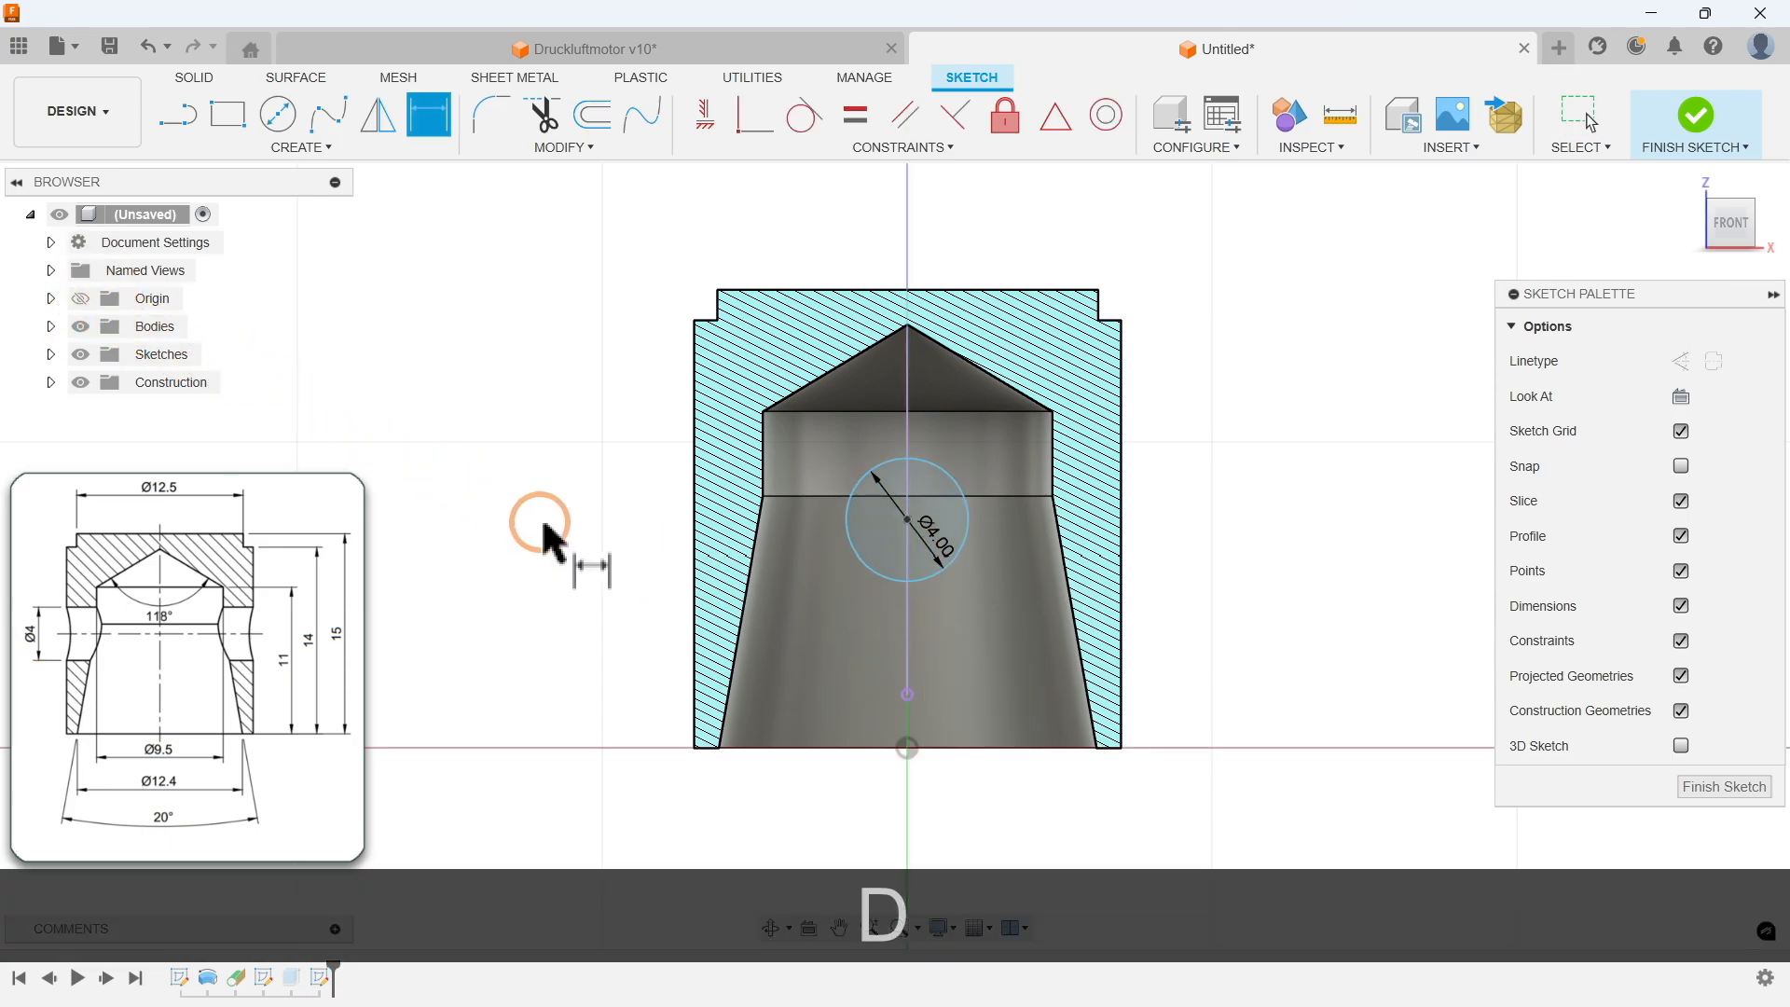
{"action": "left_click", "coordinate": [908, 521]}
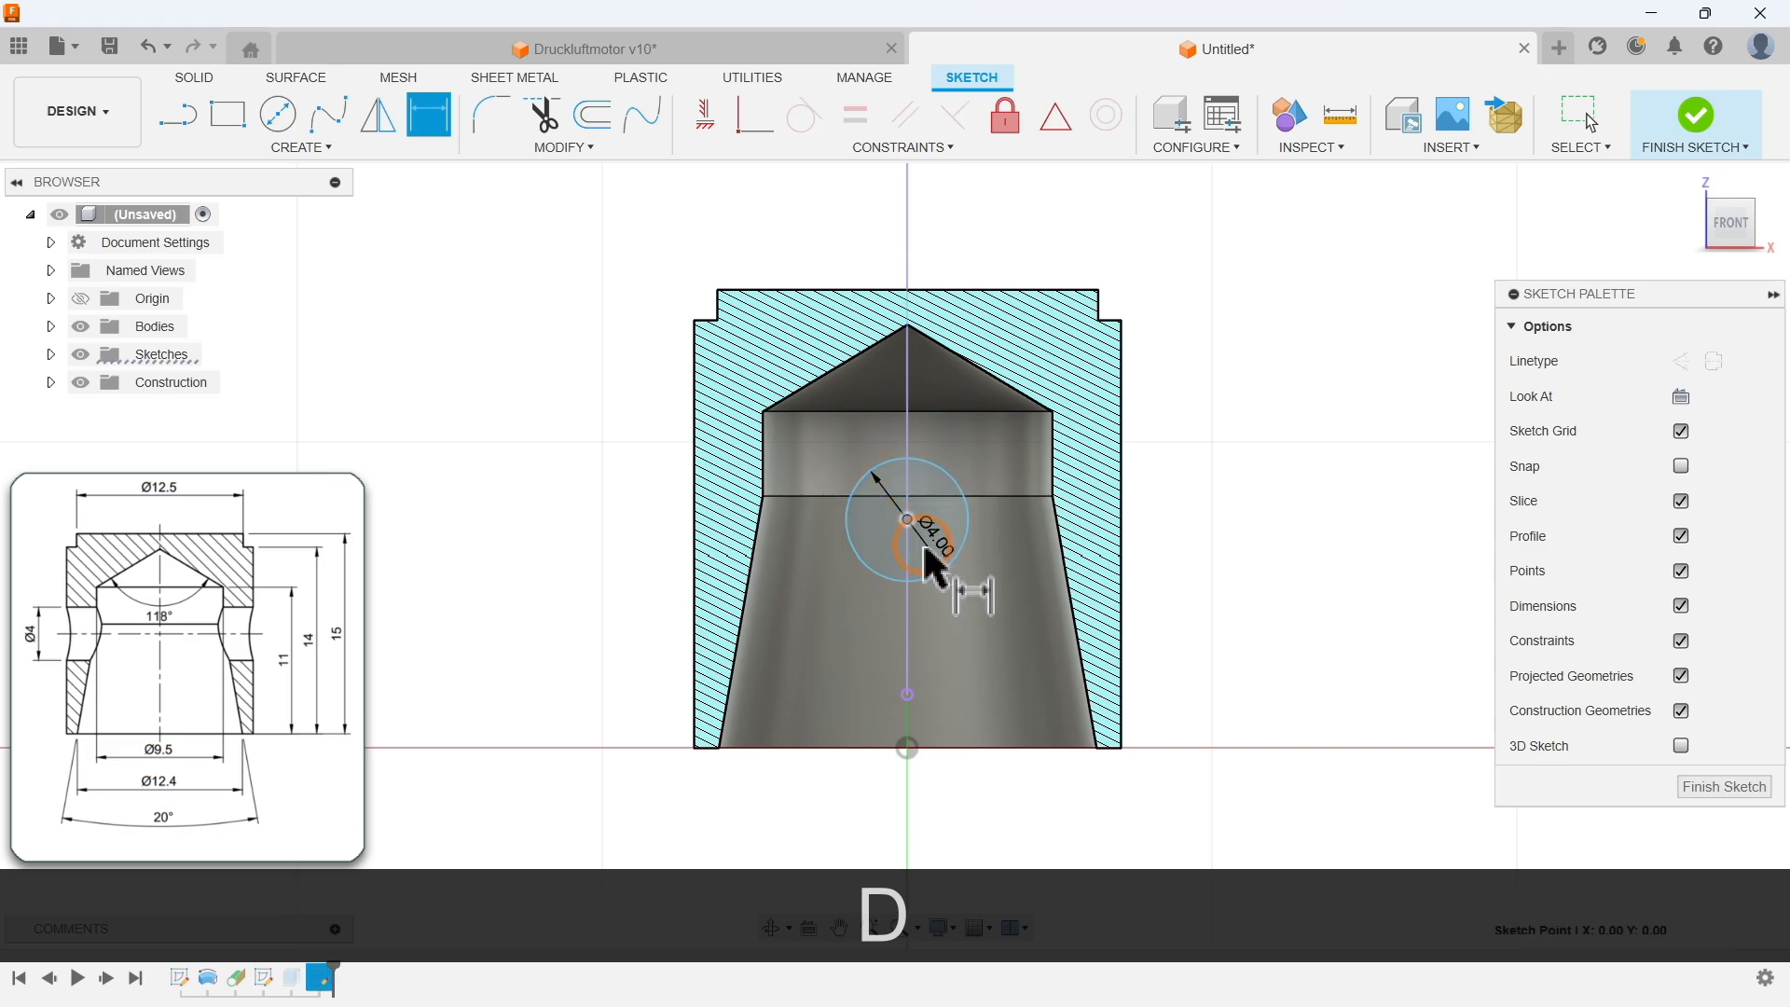
{"action": "left_click", "coordinate": [952, 746]}
{"action": "left_click", "coordinate": [1225, 626]}
{"action": "type", "text": "15/2"}
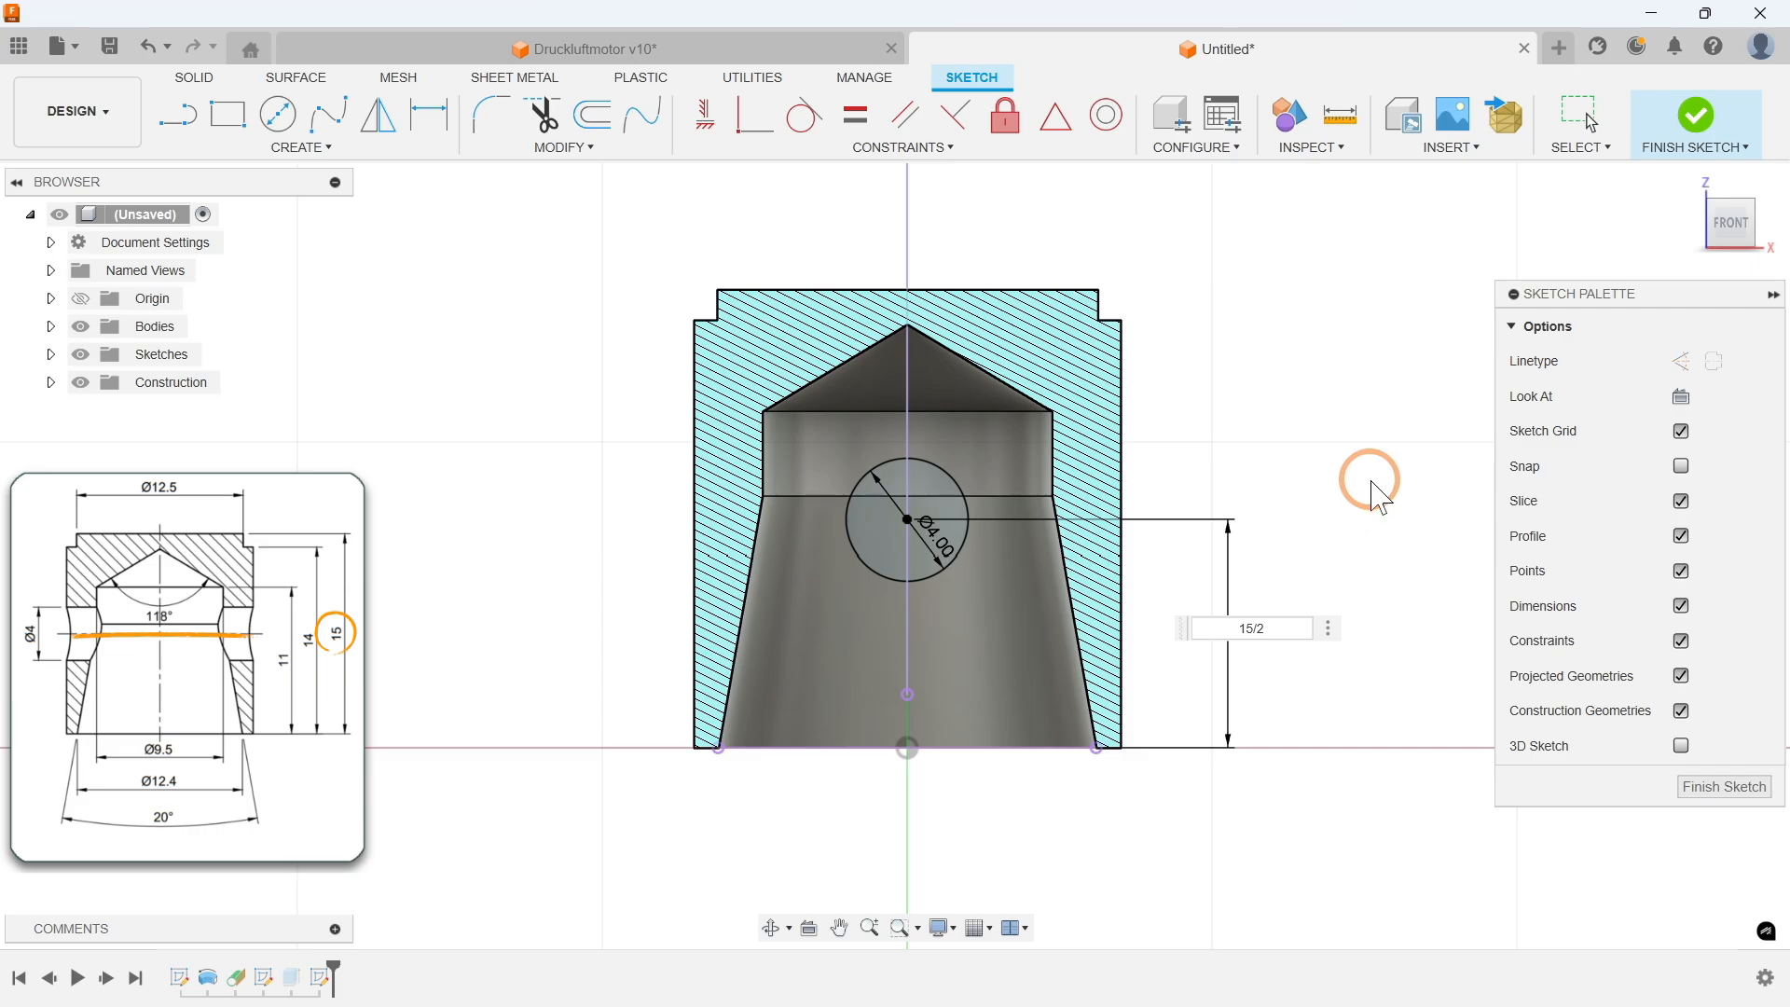
{"action": "key", "text": "Return"}
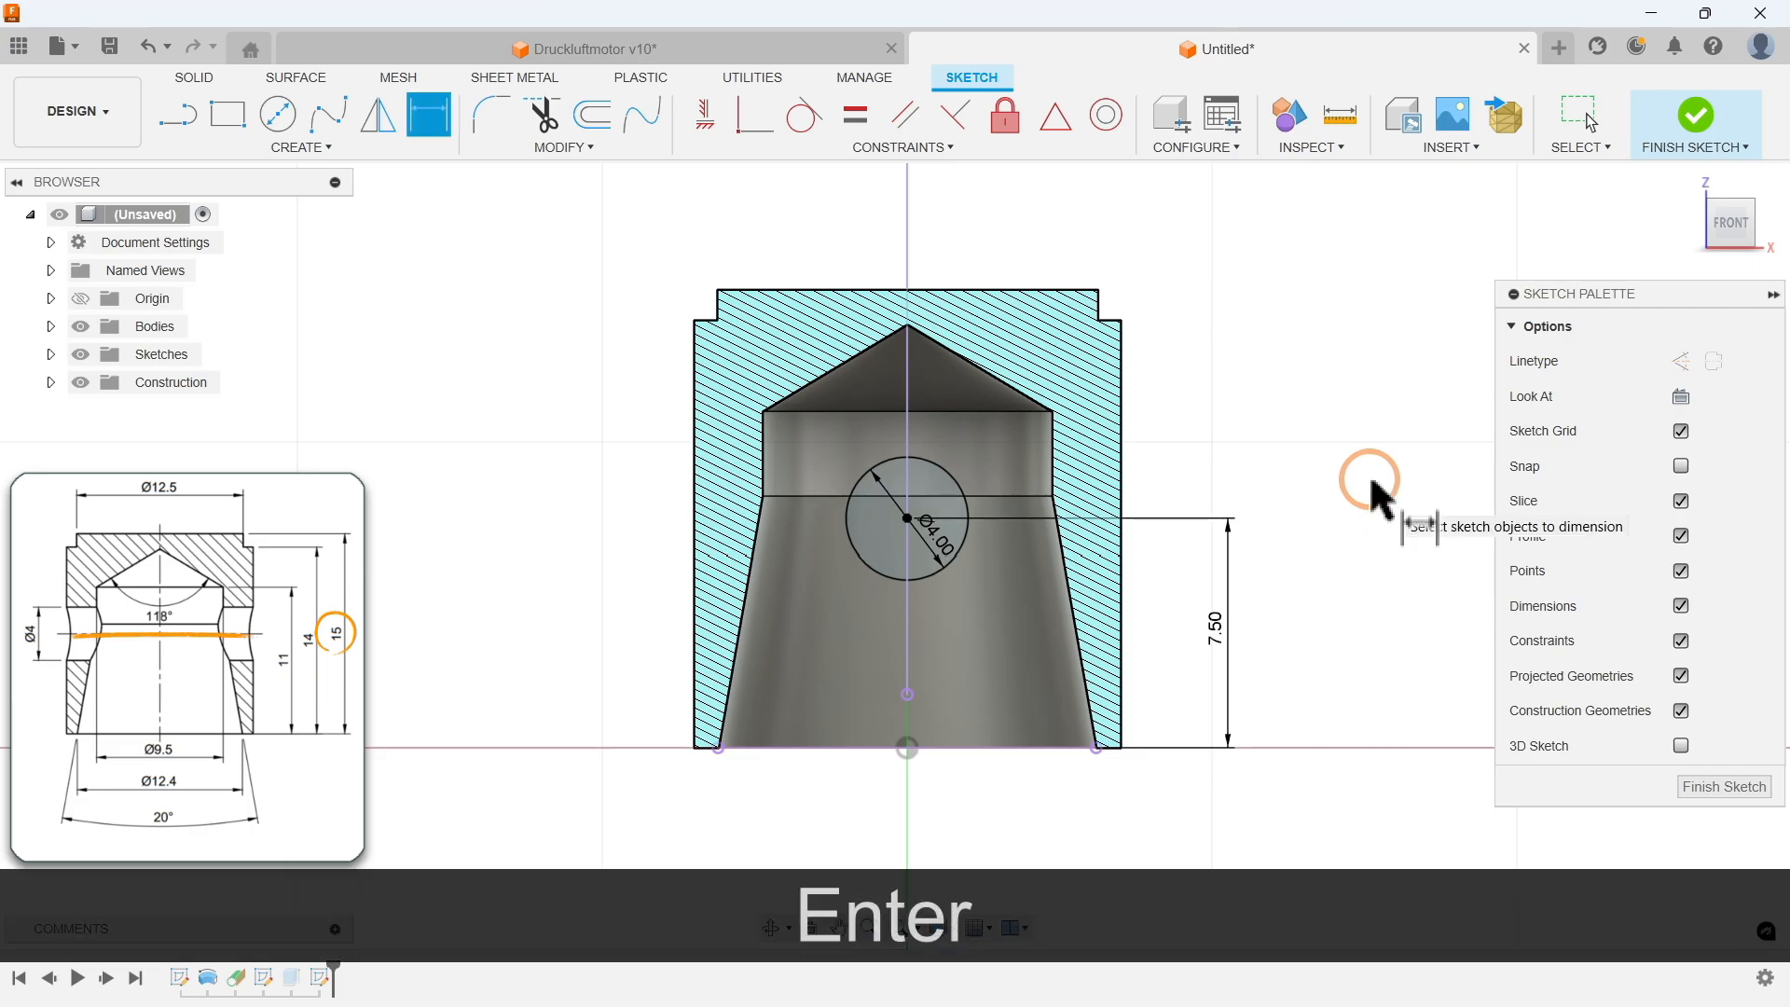
Step: Finish the sketch and cut-extrude the 4 mm circle symmetrically through all of the cylinder
{"action": "left_click", "coordinate": [1722, 788]}
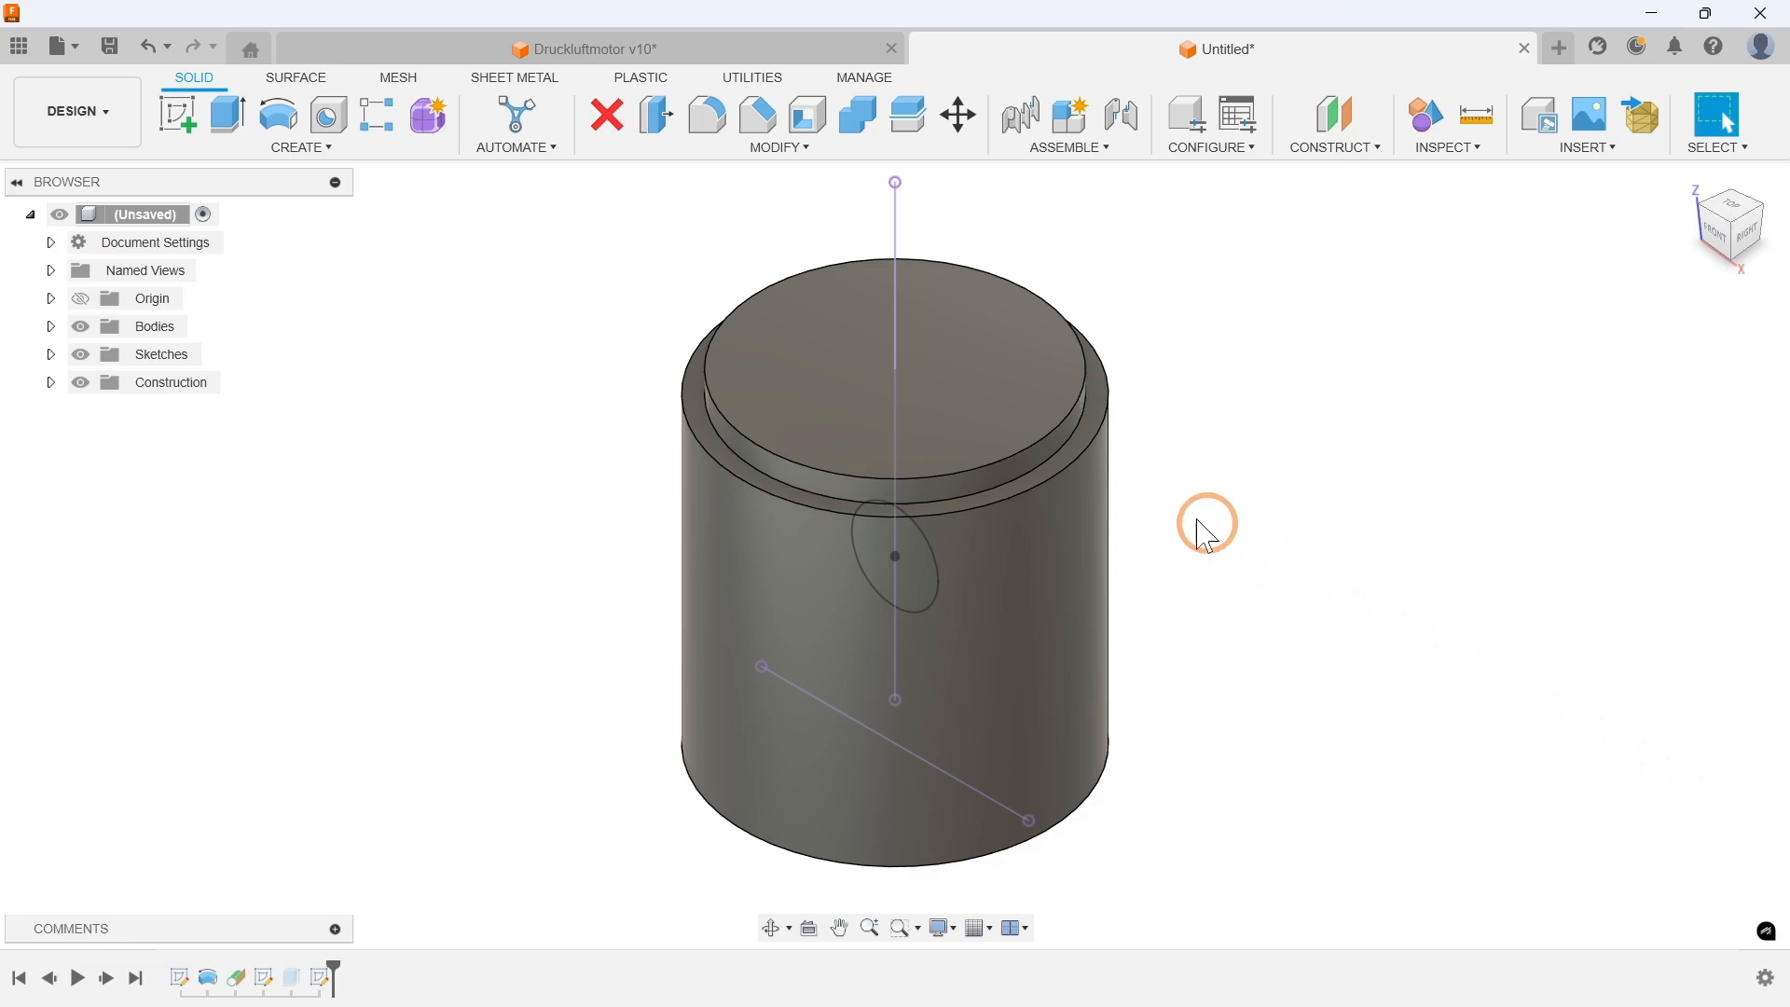
{"action": "left_click", "coordinate": [318, 149]}
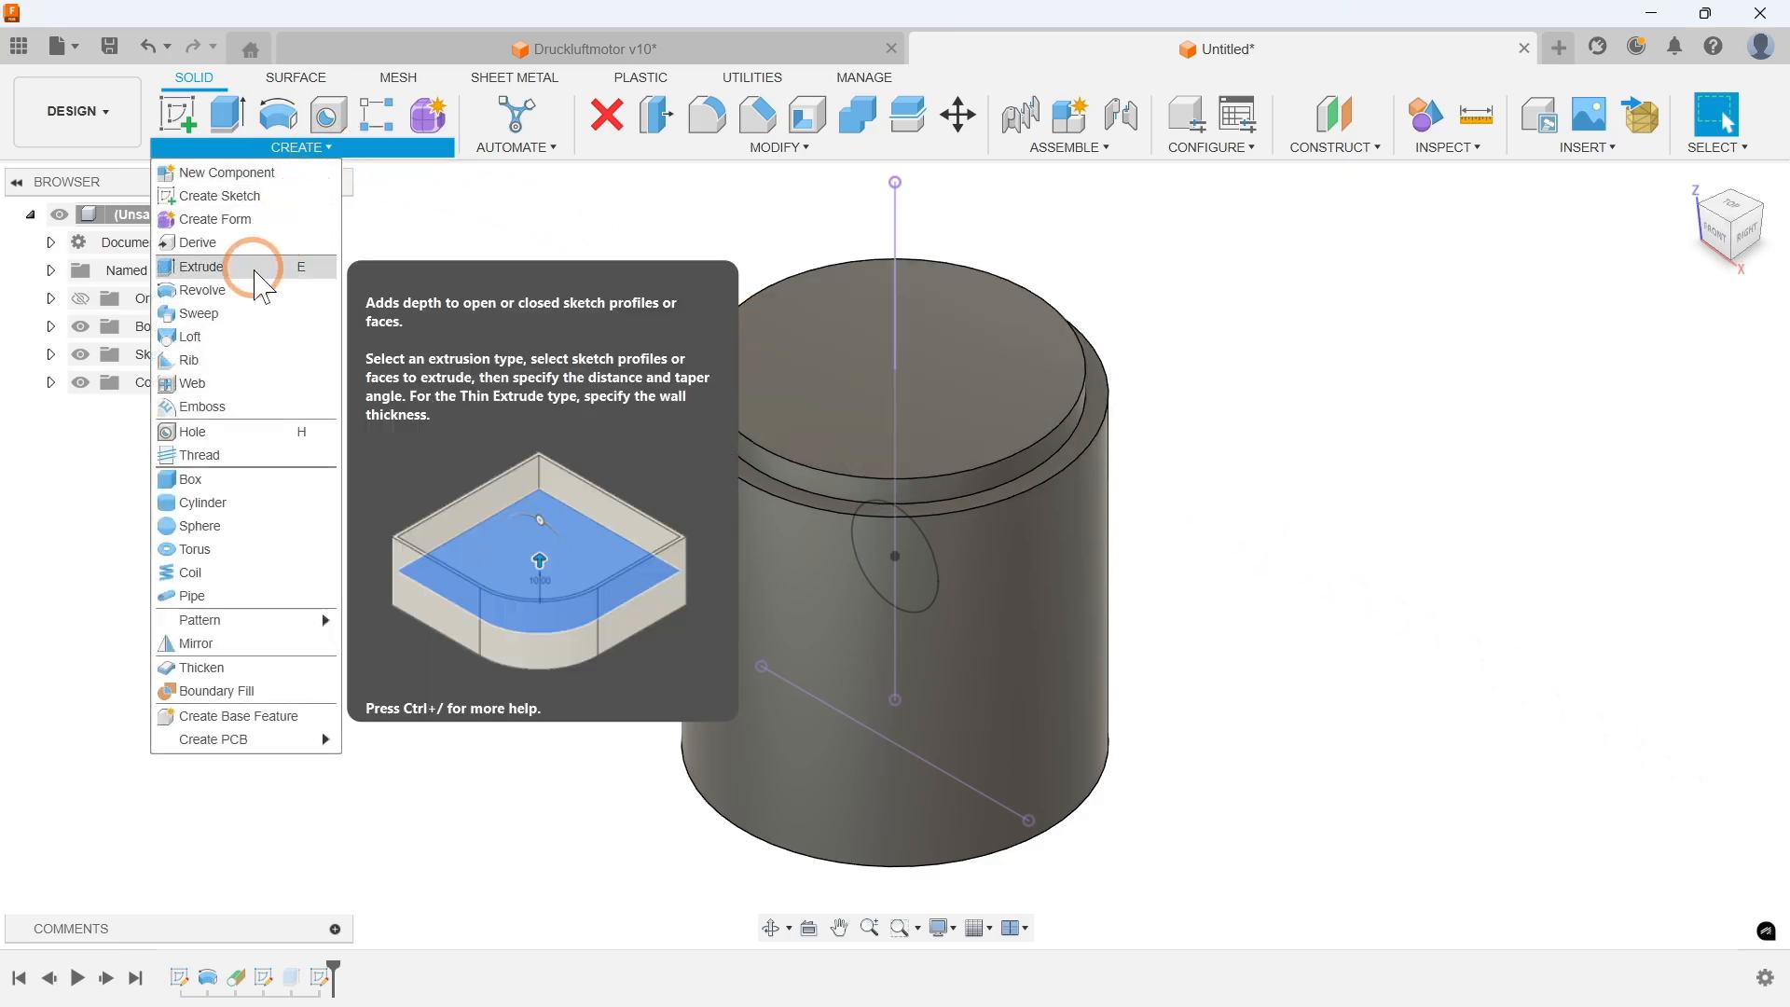
{"action": "left_click", "coordinate": [245, 268]}
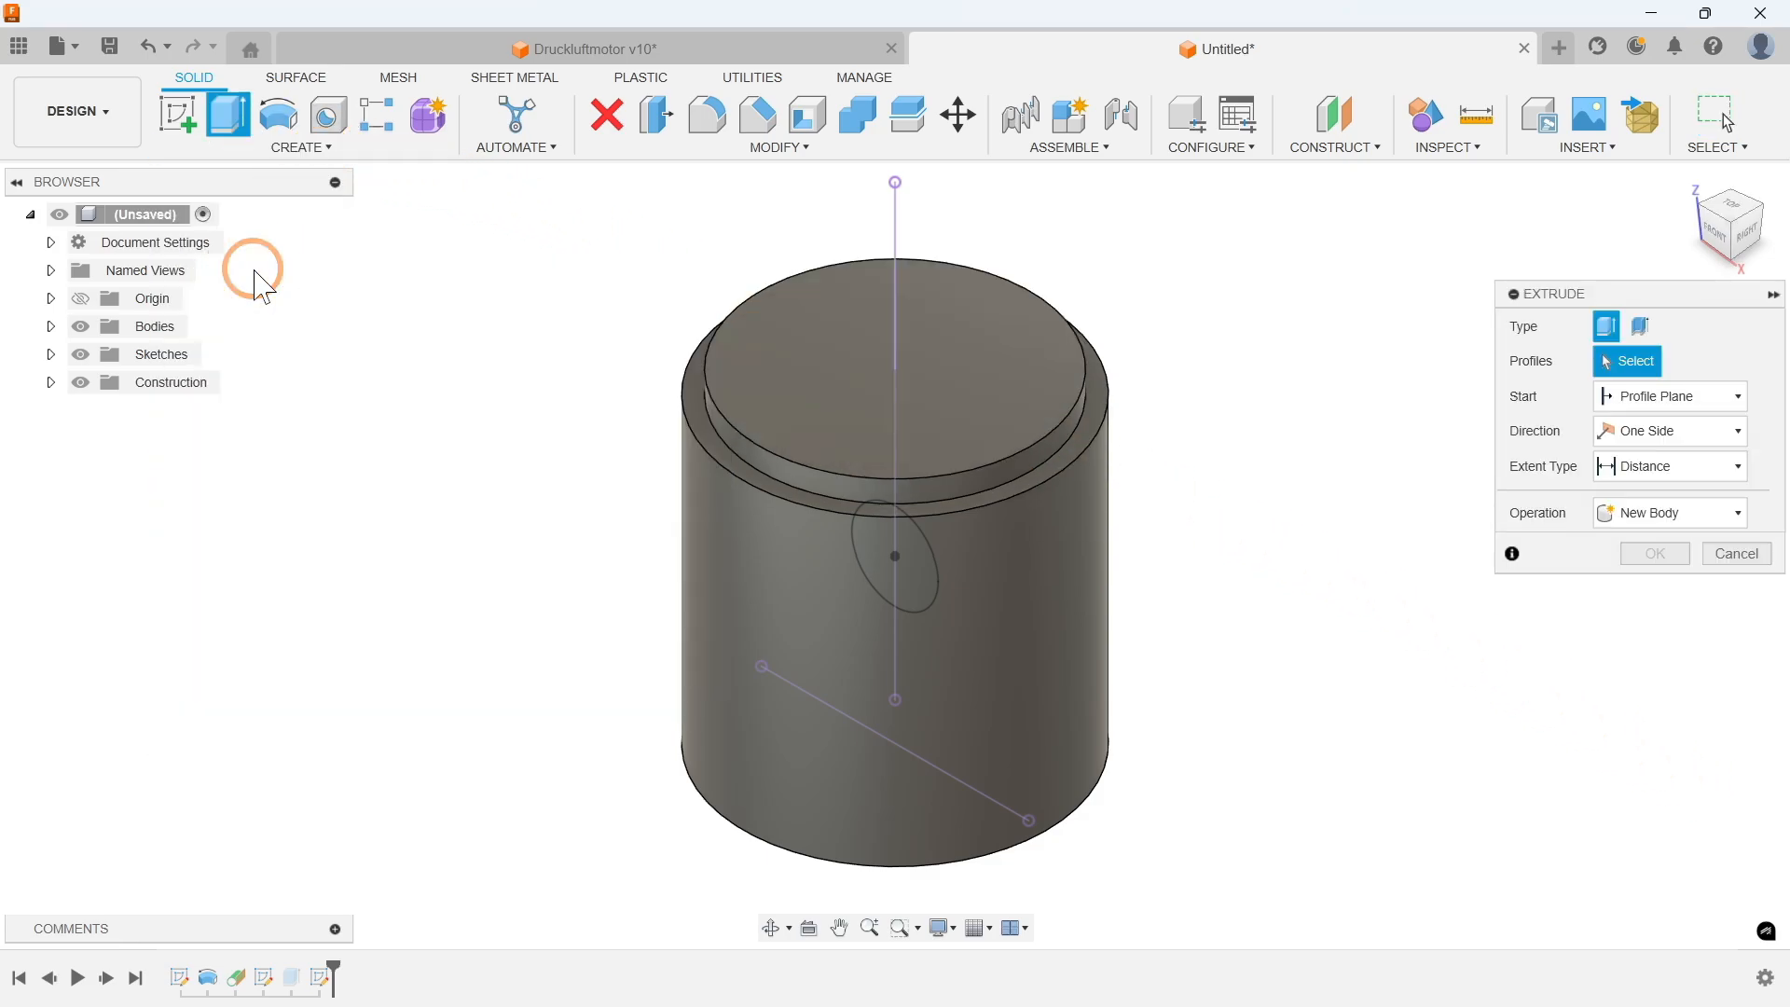
{"action": "left_click", "coordinate": [881, 551]}
{"action": "left_click", "coordinate": [908, 539]}
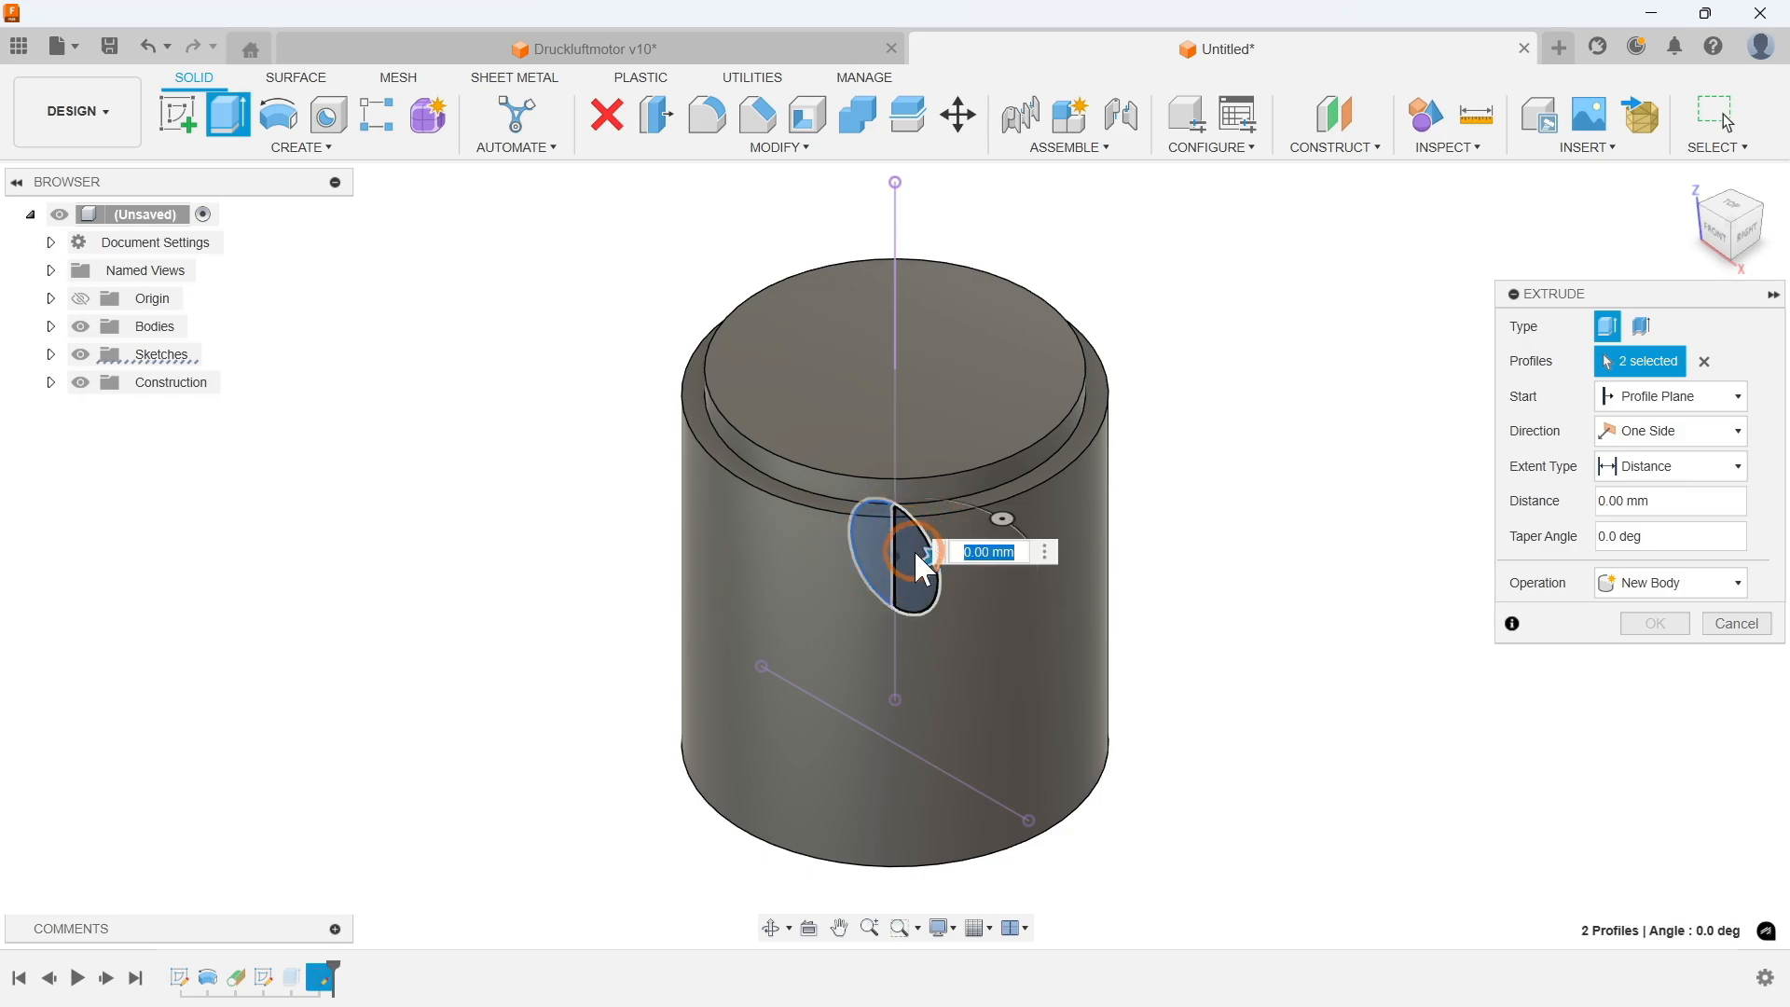
{"action": "left_click_drag", "start_coordinate": [911, 556], "coordinate": [1259, 410]}
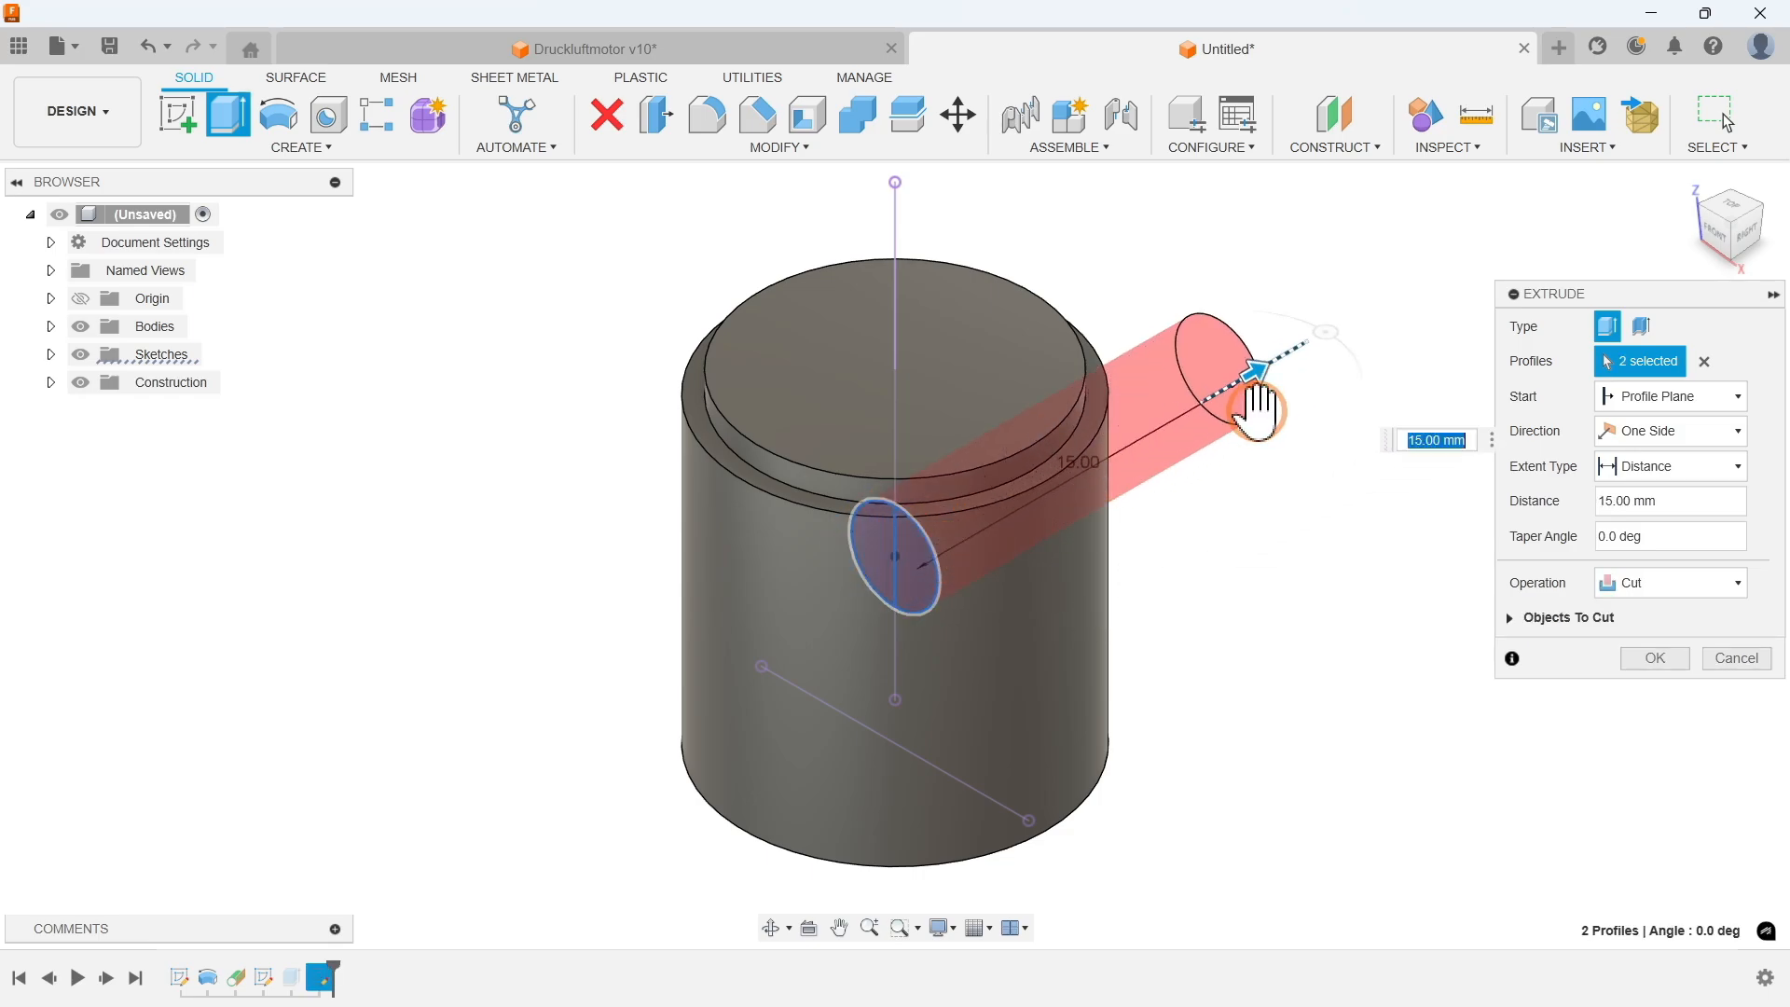
{"action": "left_click", "coordinate": [1622, 432]}
{"action": "left_click", "coordinate": [1632, 509]}
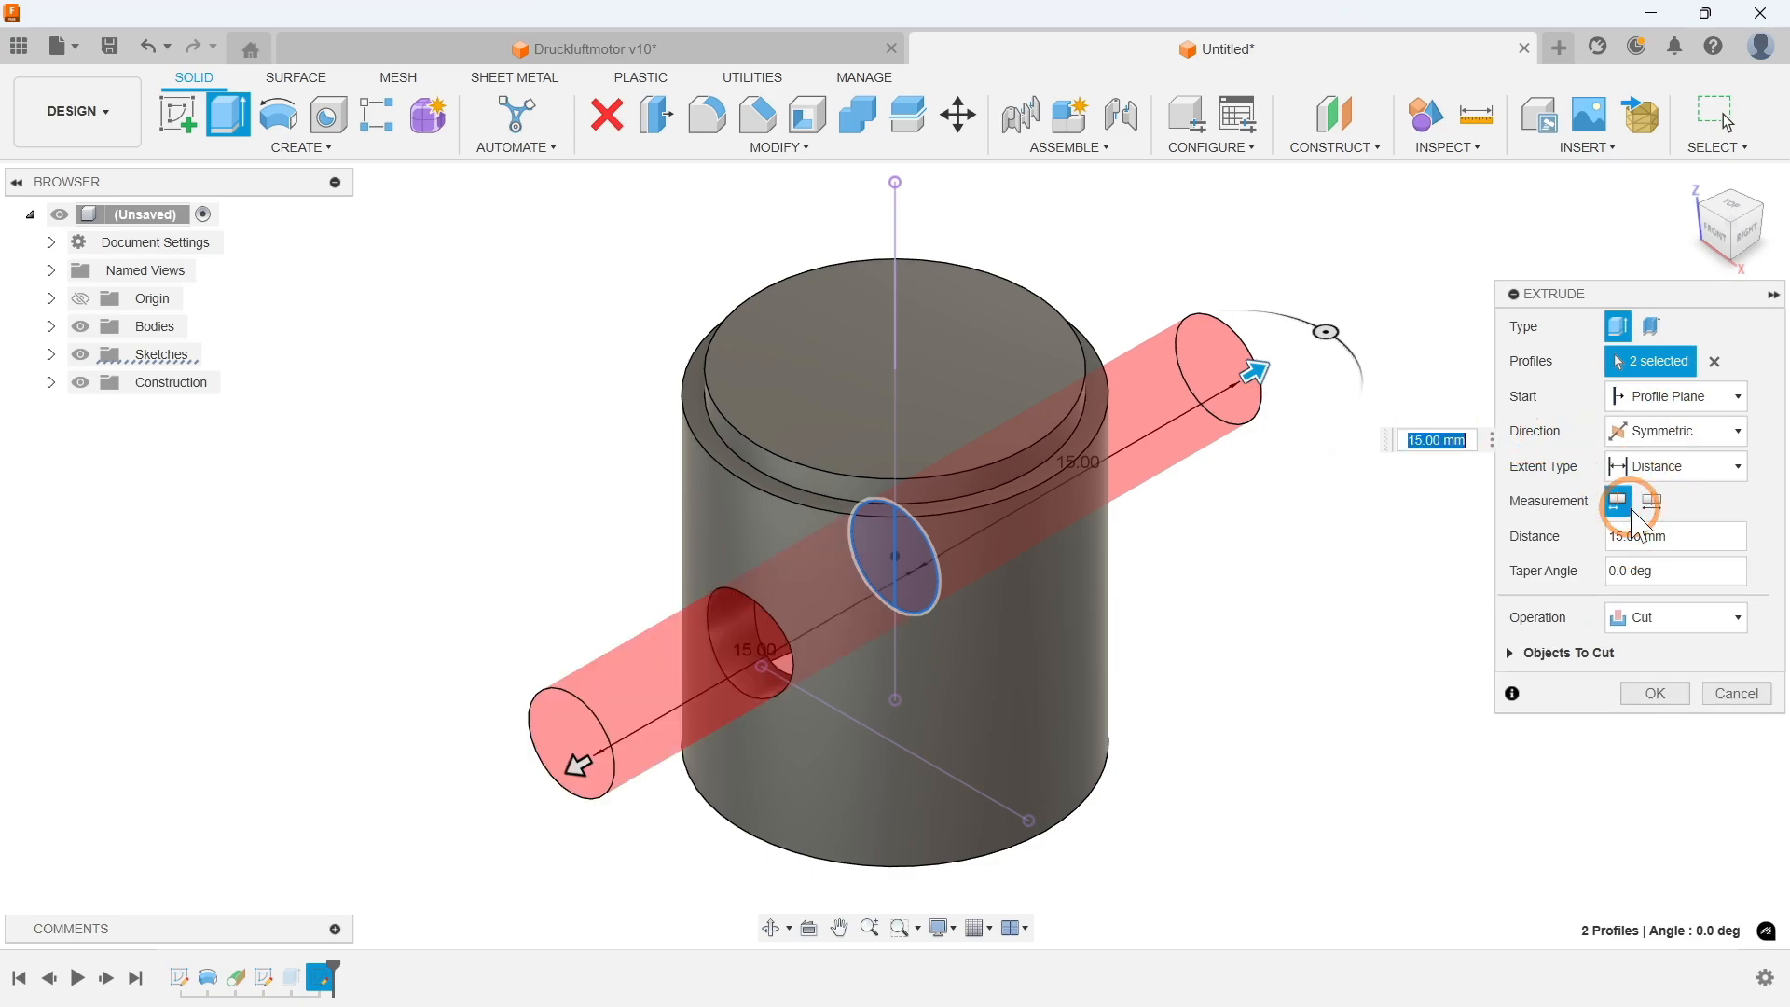
{"action": "left_click", "coordinate": [1643, 466]}
{"action": "left_click", "coordinate": [1641, 519]}
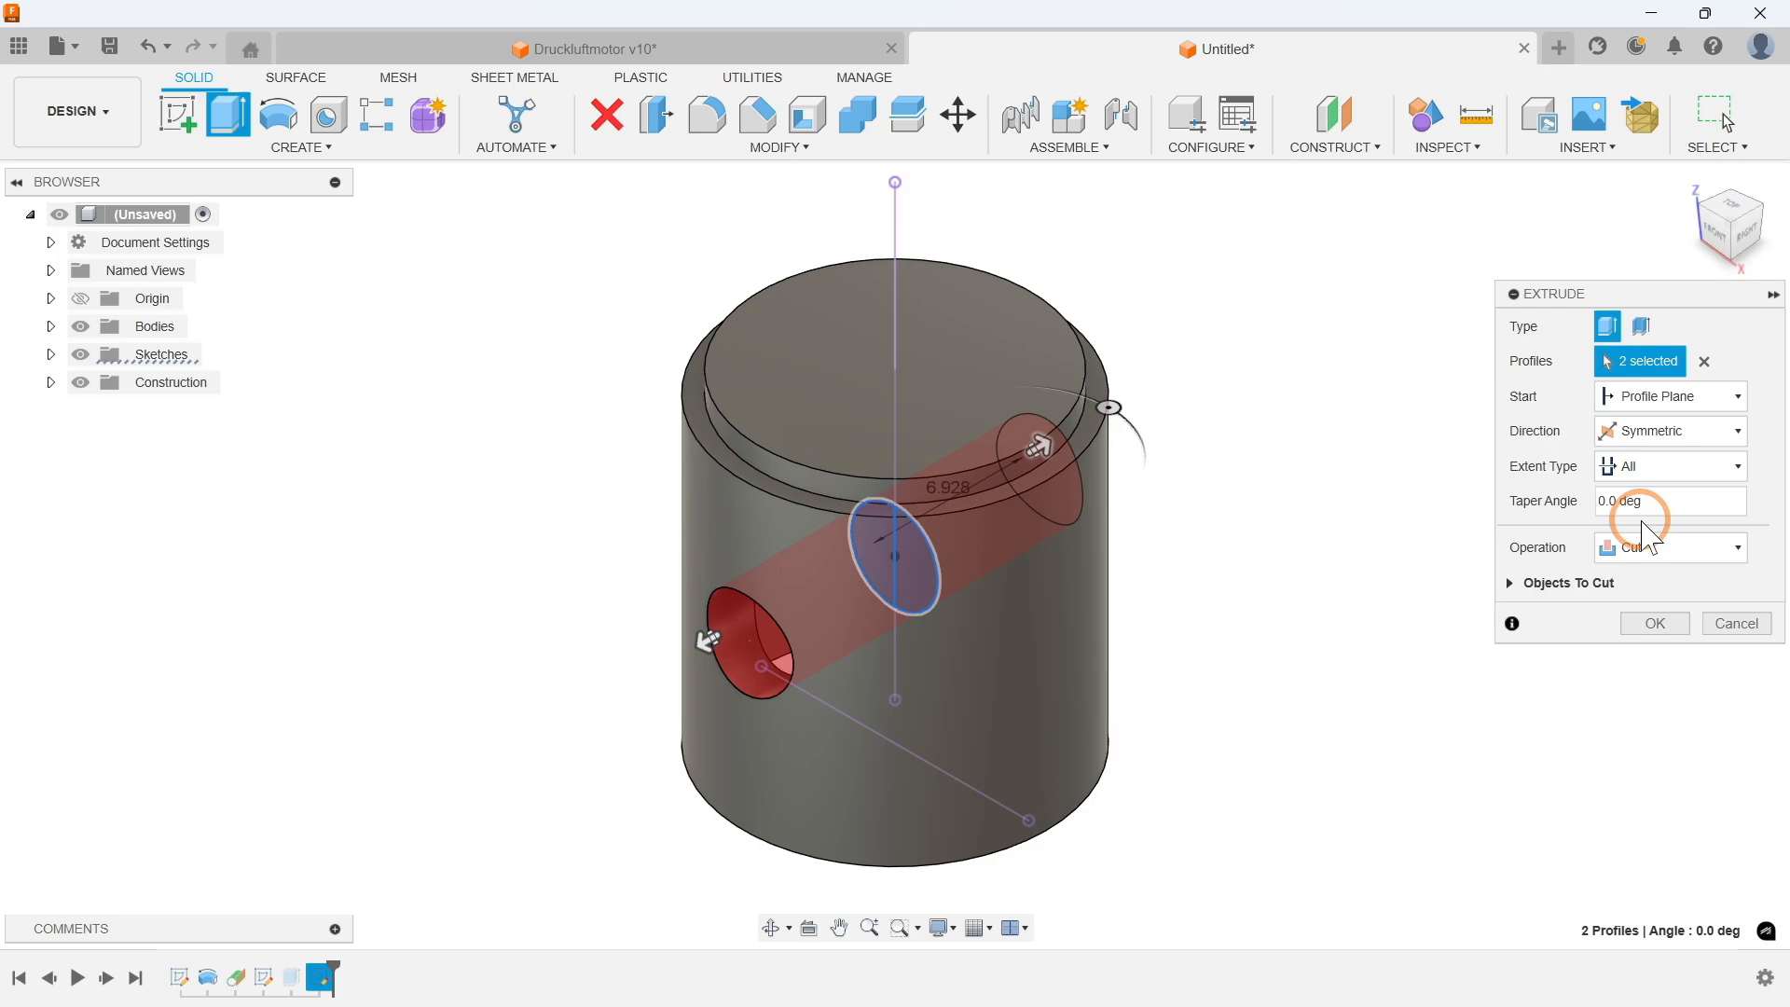
{"action": "left_click", "coordinate": [1654, 621]}
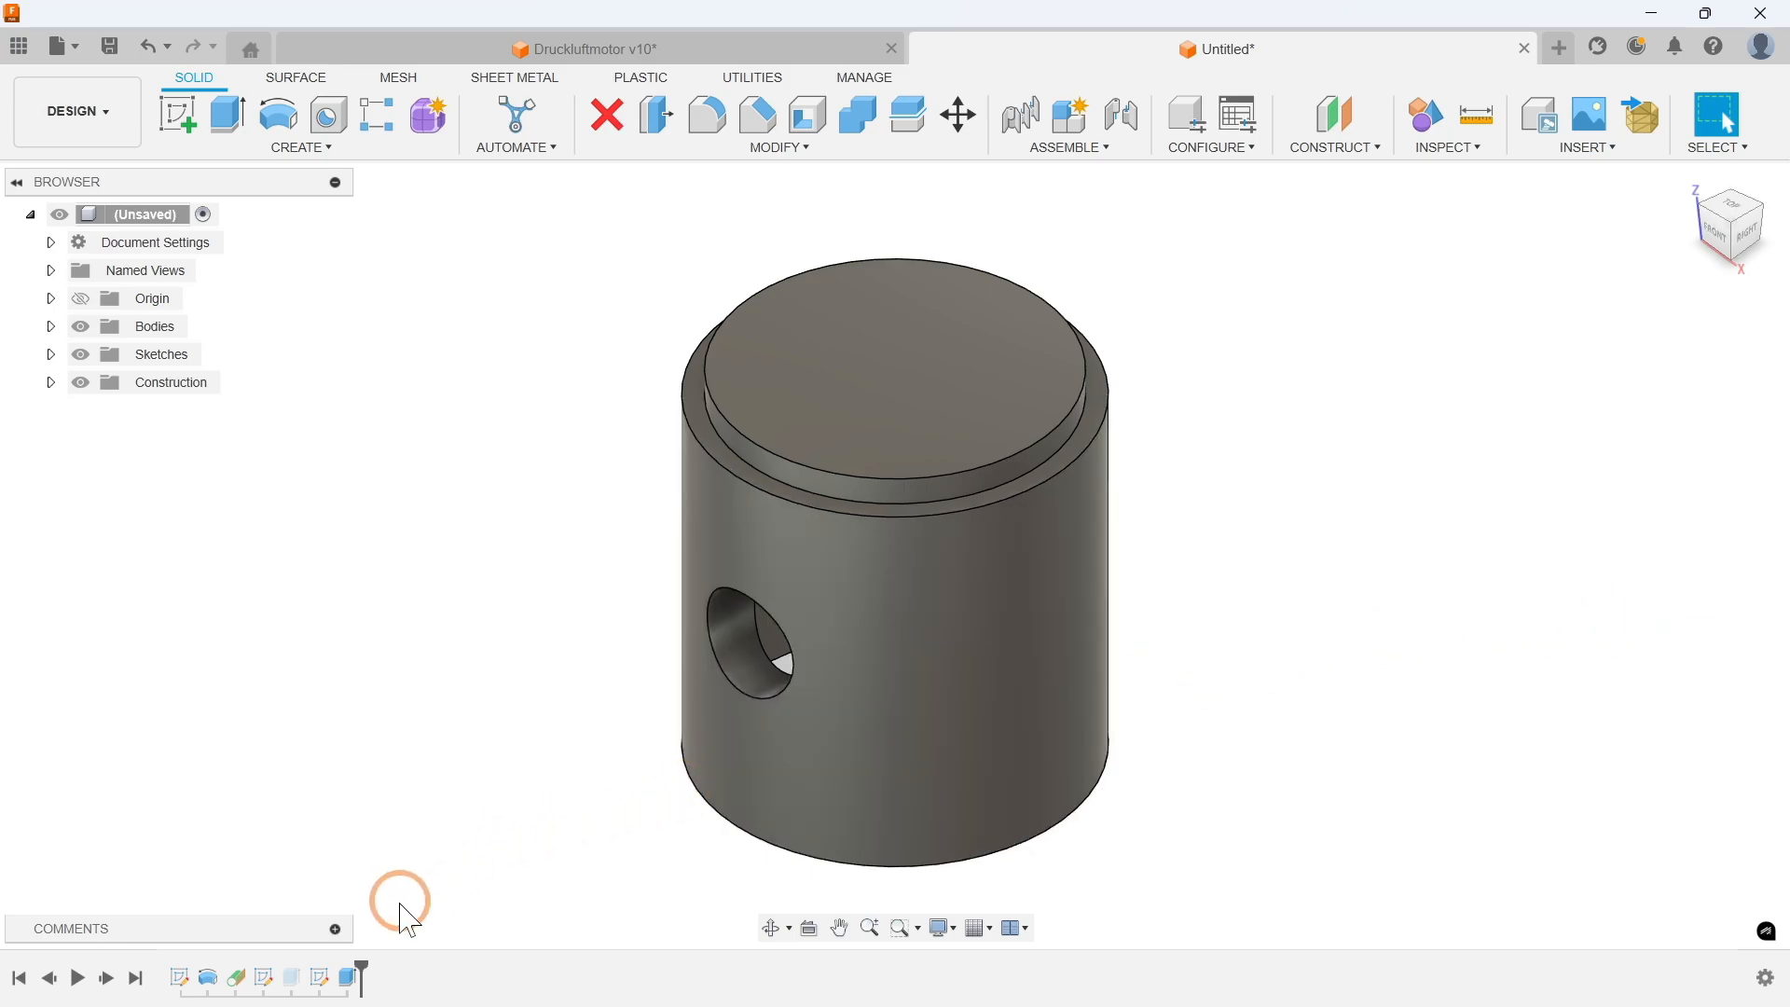
Step: Suppress the cross-hole extrude feature in the timeline
{"action": "right_click", "coordinate": [351, 978]}
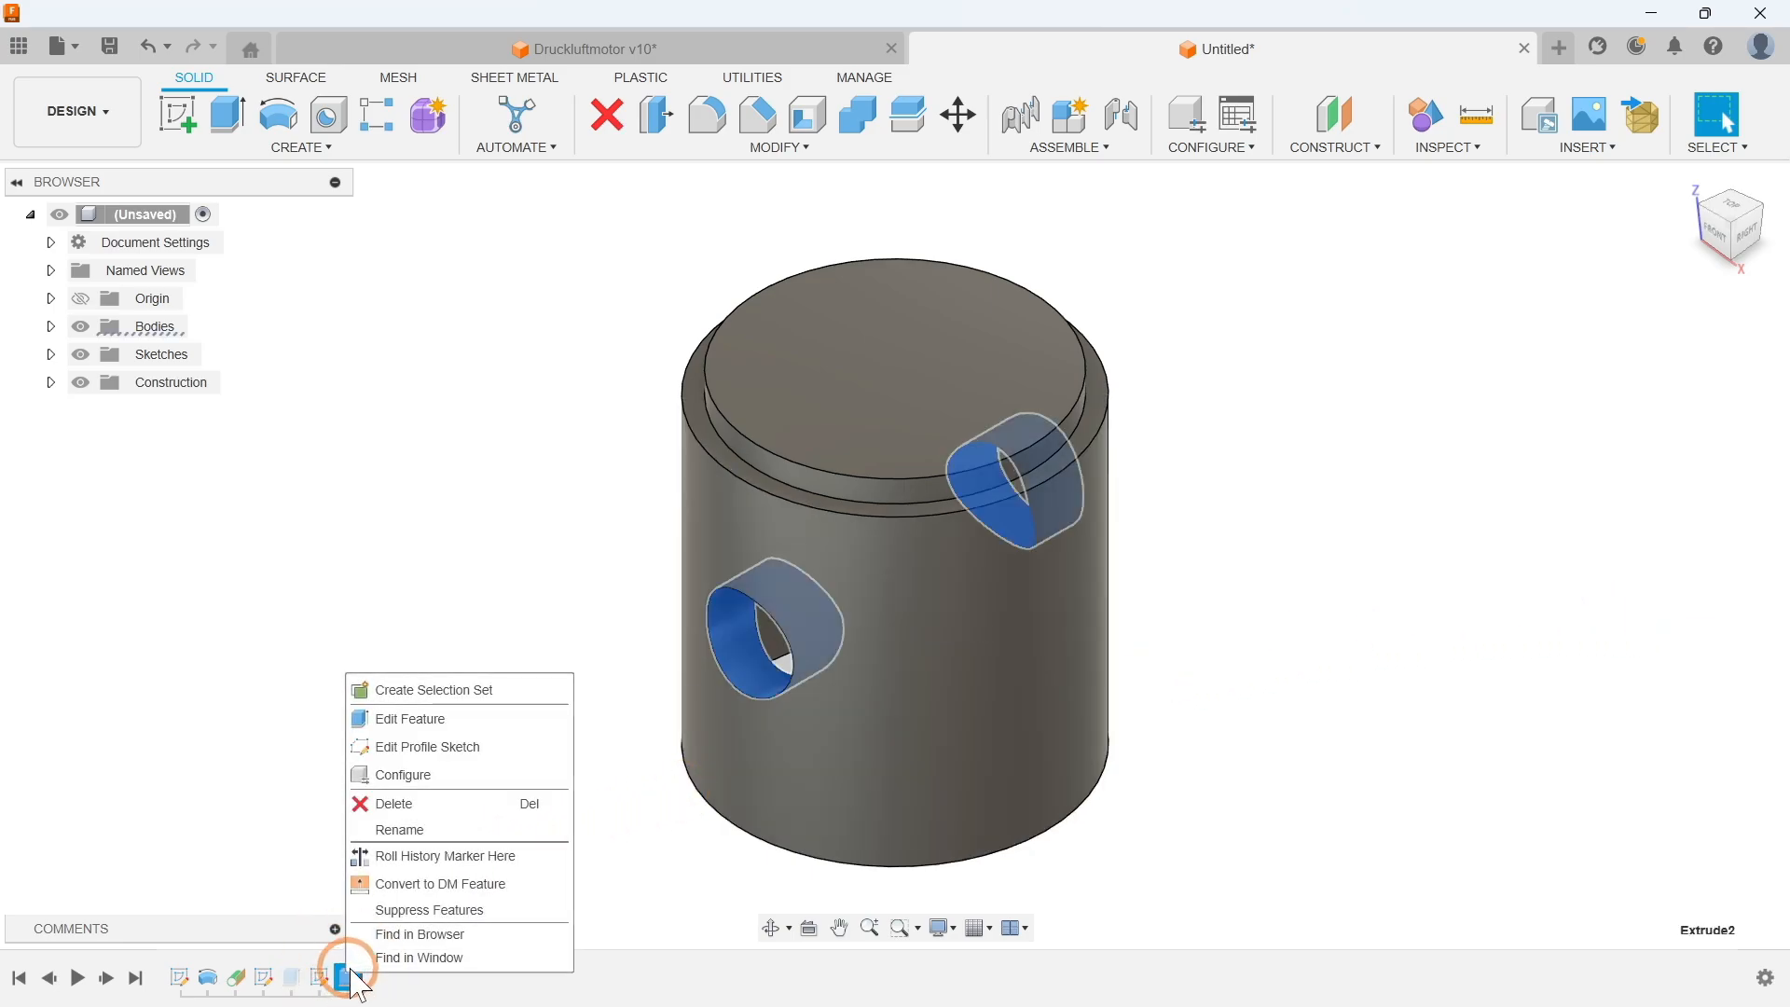
{"action": "left_click", "coordinate": [419, 910]}
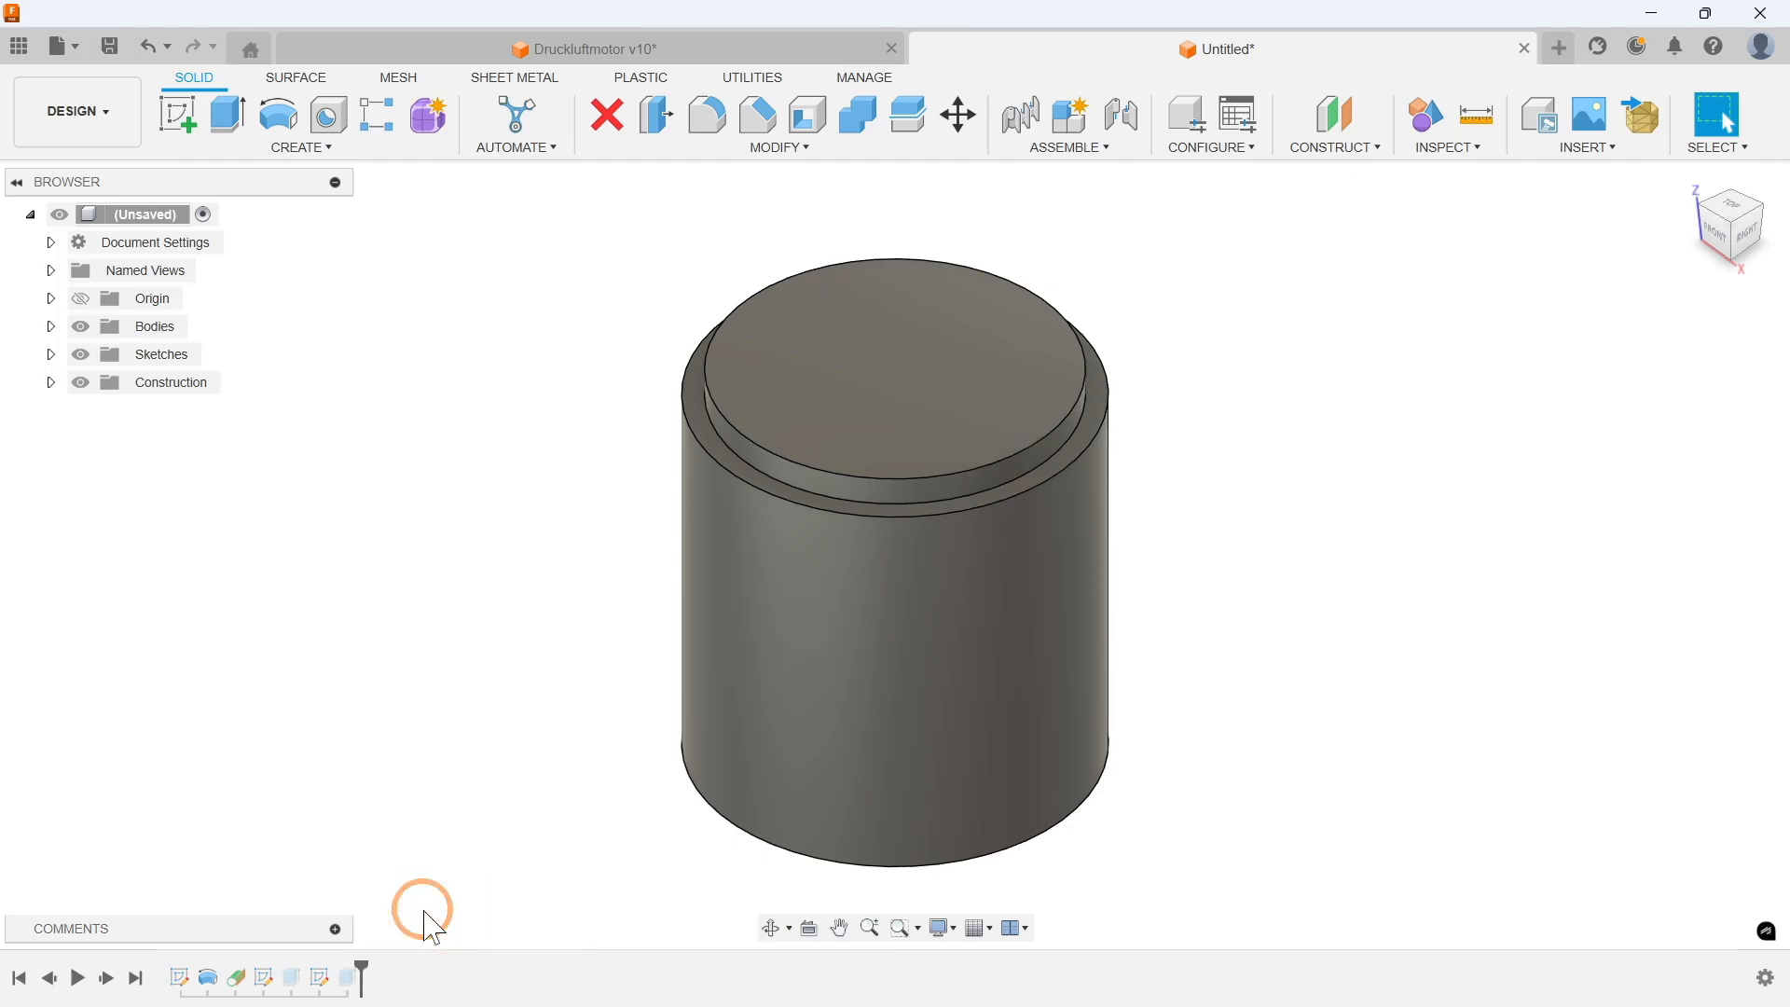
Step: Start a hole on the cylinder's side face, positioned 15/2 mm from the edge
{"action": "left_click", "coordinate": [319, 147]}
{"action": "left_click", "coordinate": [238, 429]}
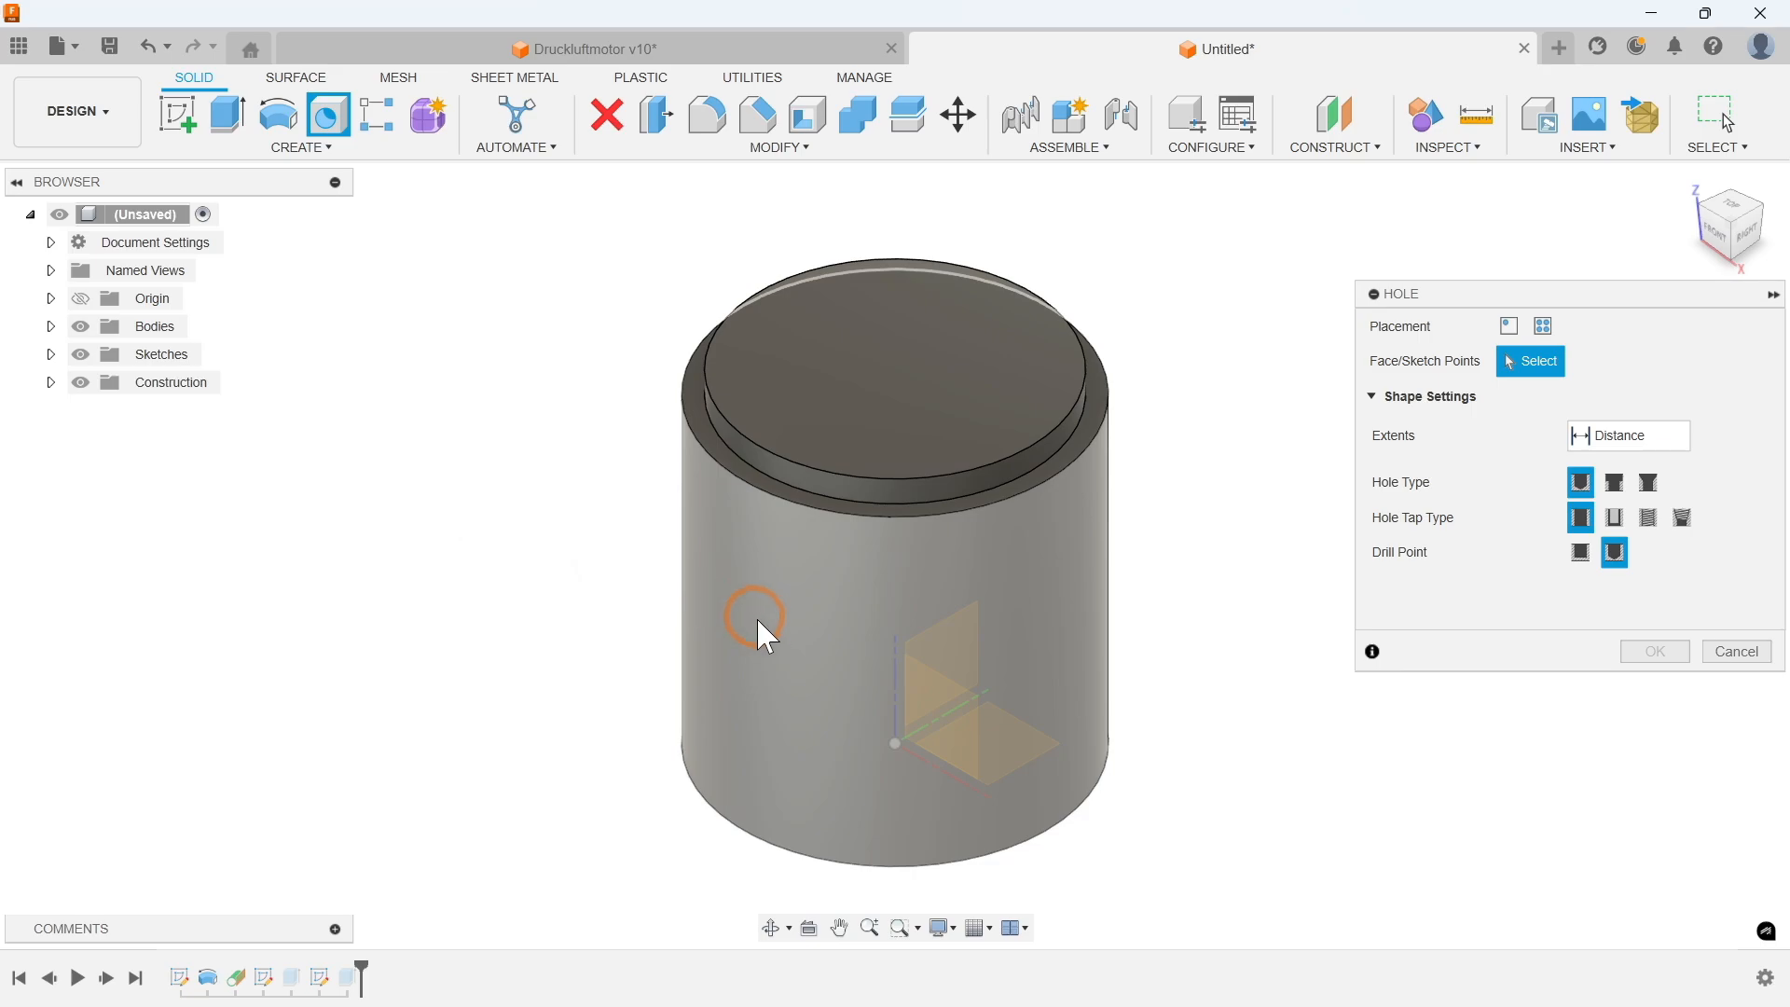
{"action": "left_click", "coordinate": [766, 649]}
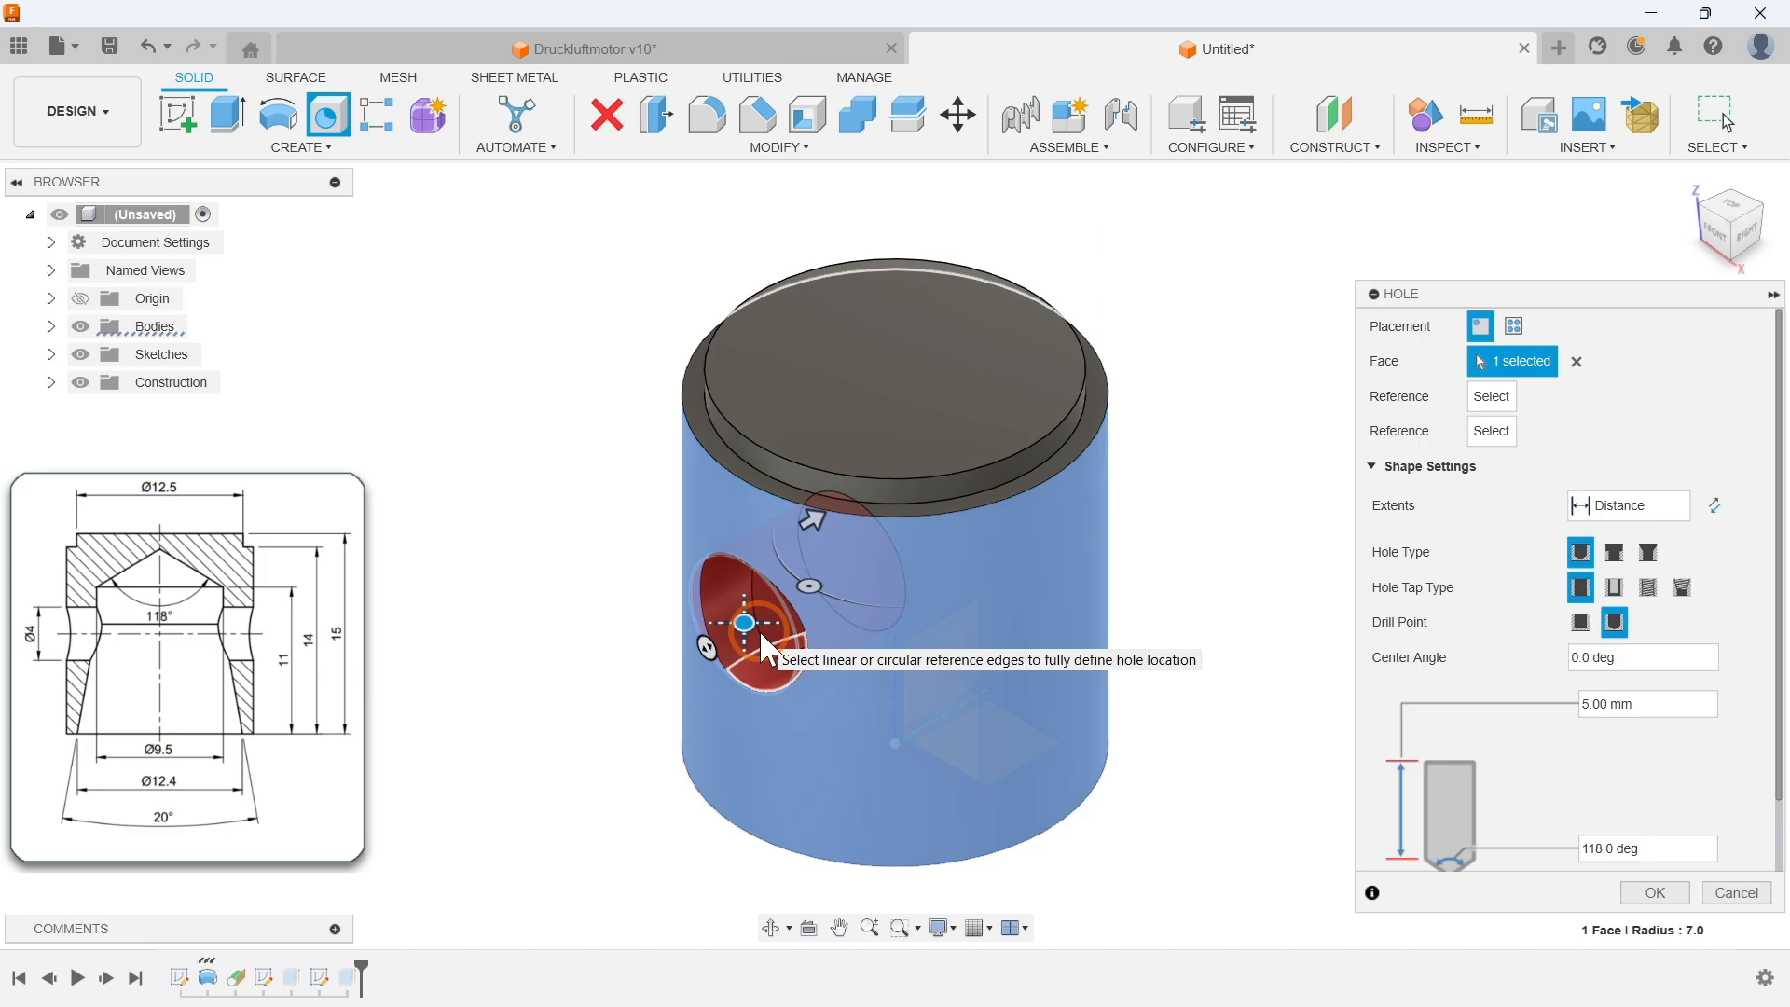
{"action": "type", "text": "15/2"}
{"action": "key", "text": "Return"}
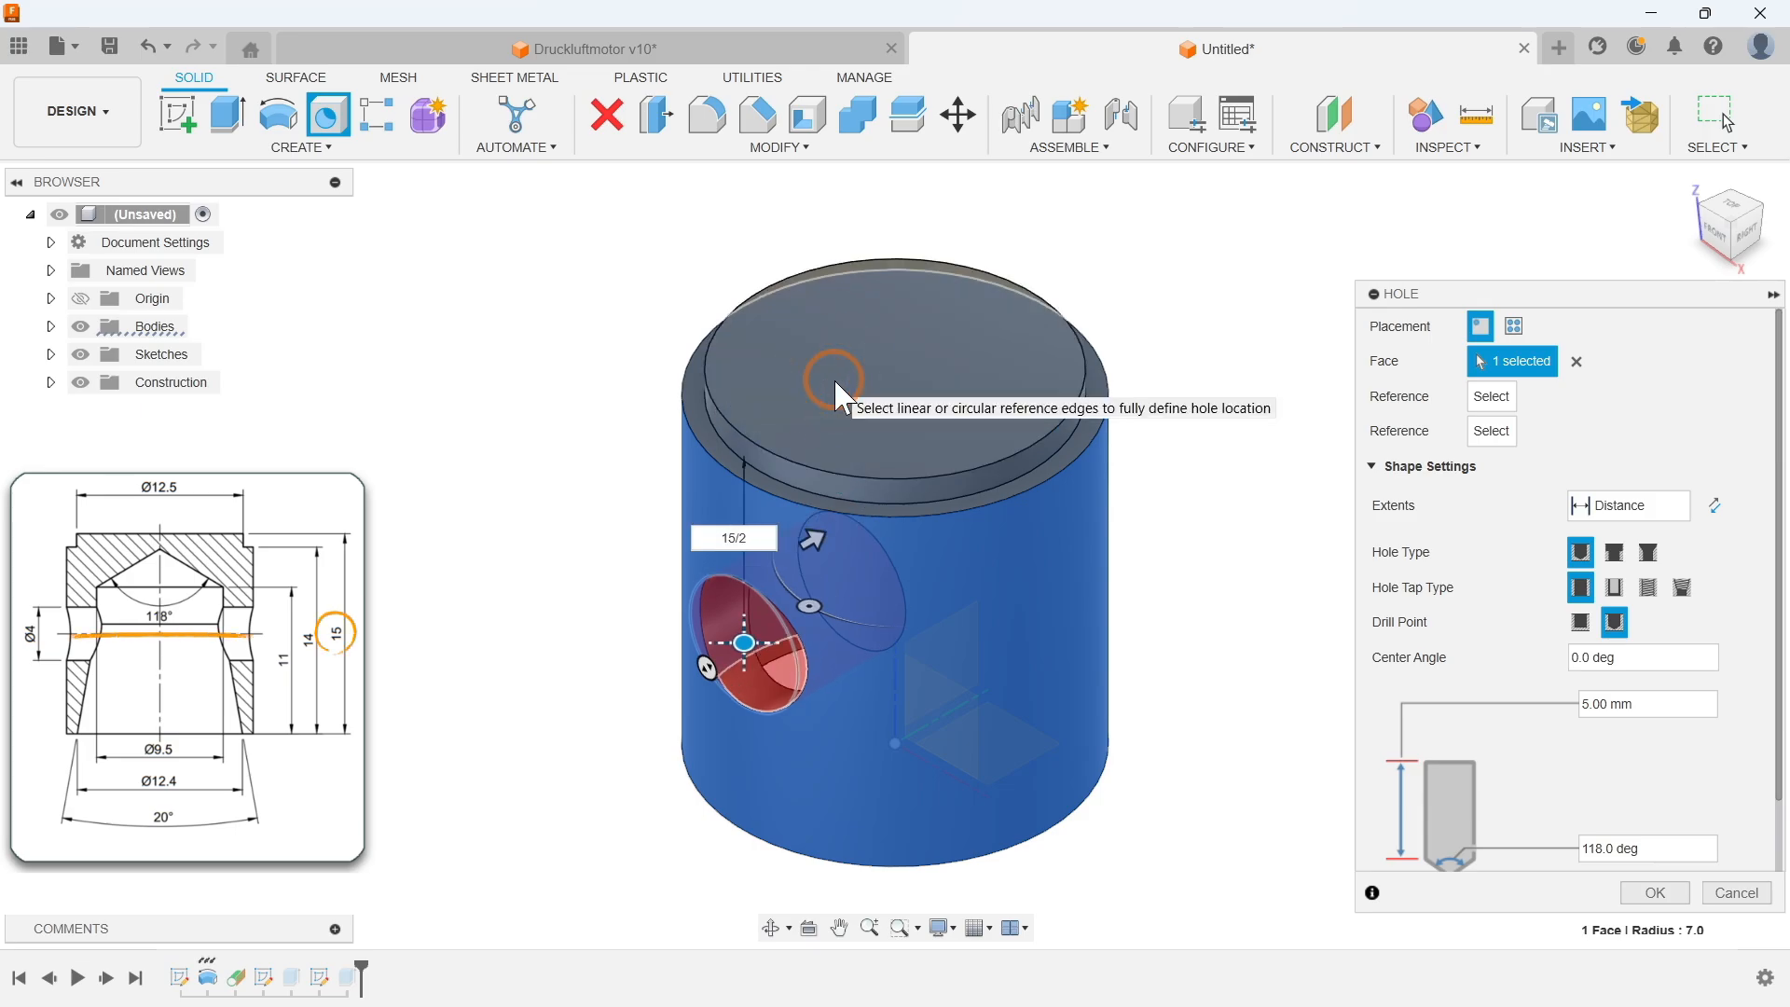
Step: Set the hole to extend through all with a 4 mm diameter and confirm it
{"action": "left_click", "coordinate": [1608, 504]}
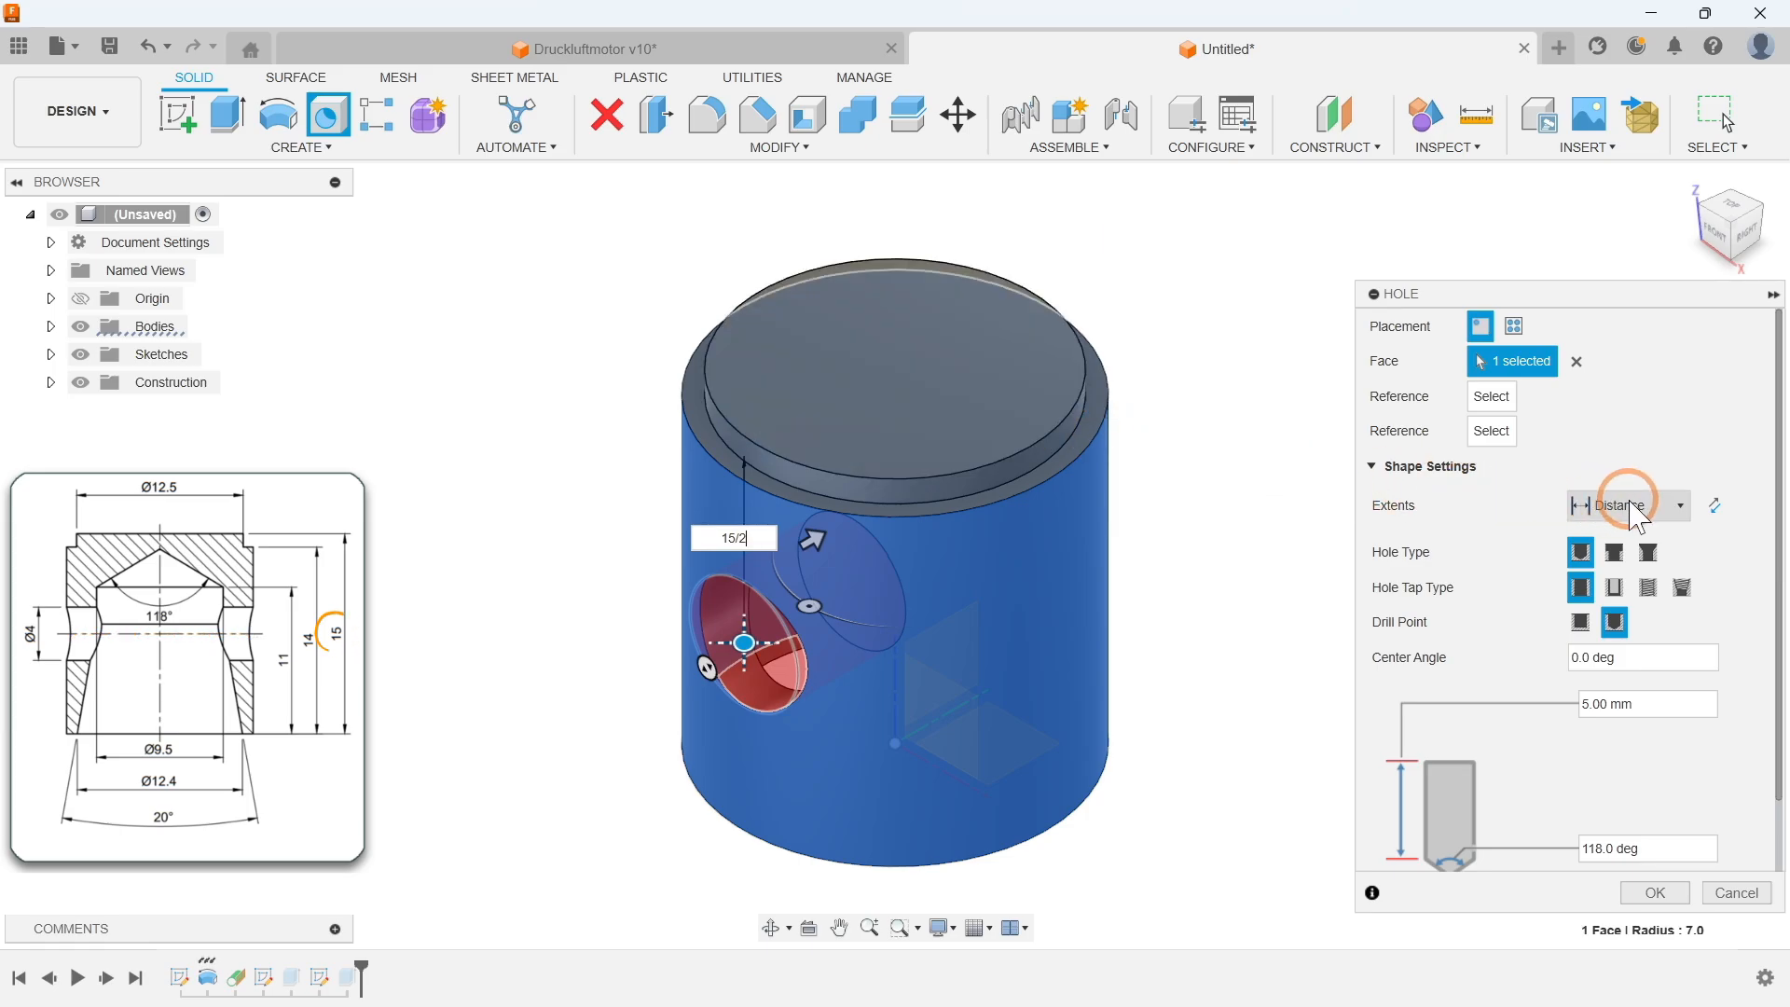
{"action": "left_click", "coordinate": [1619, 583]}
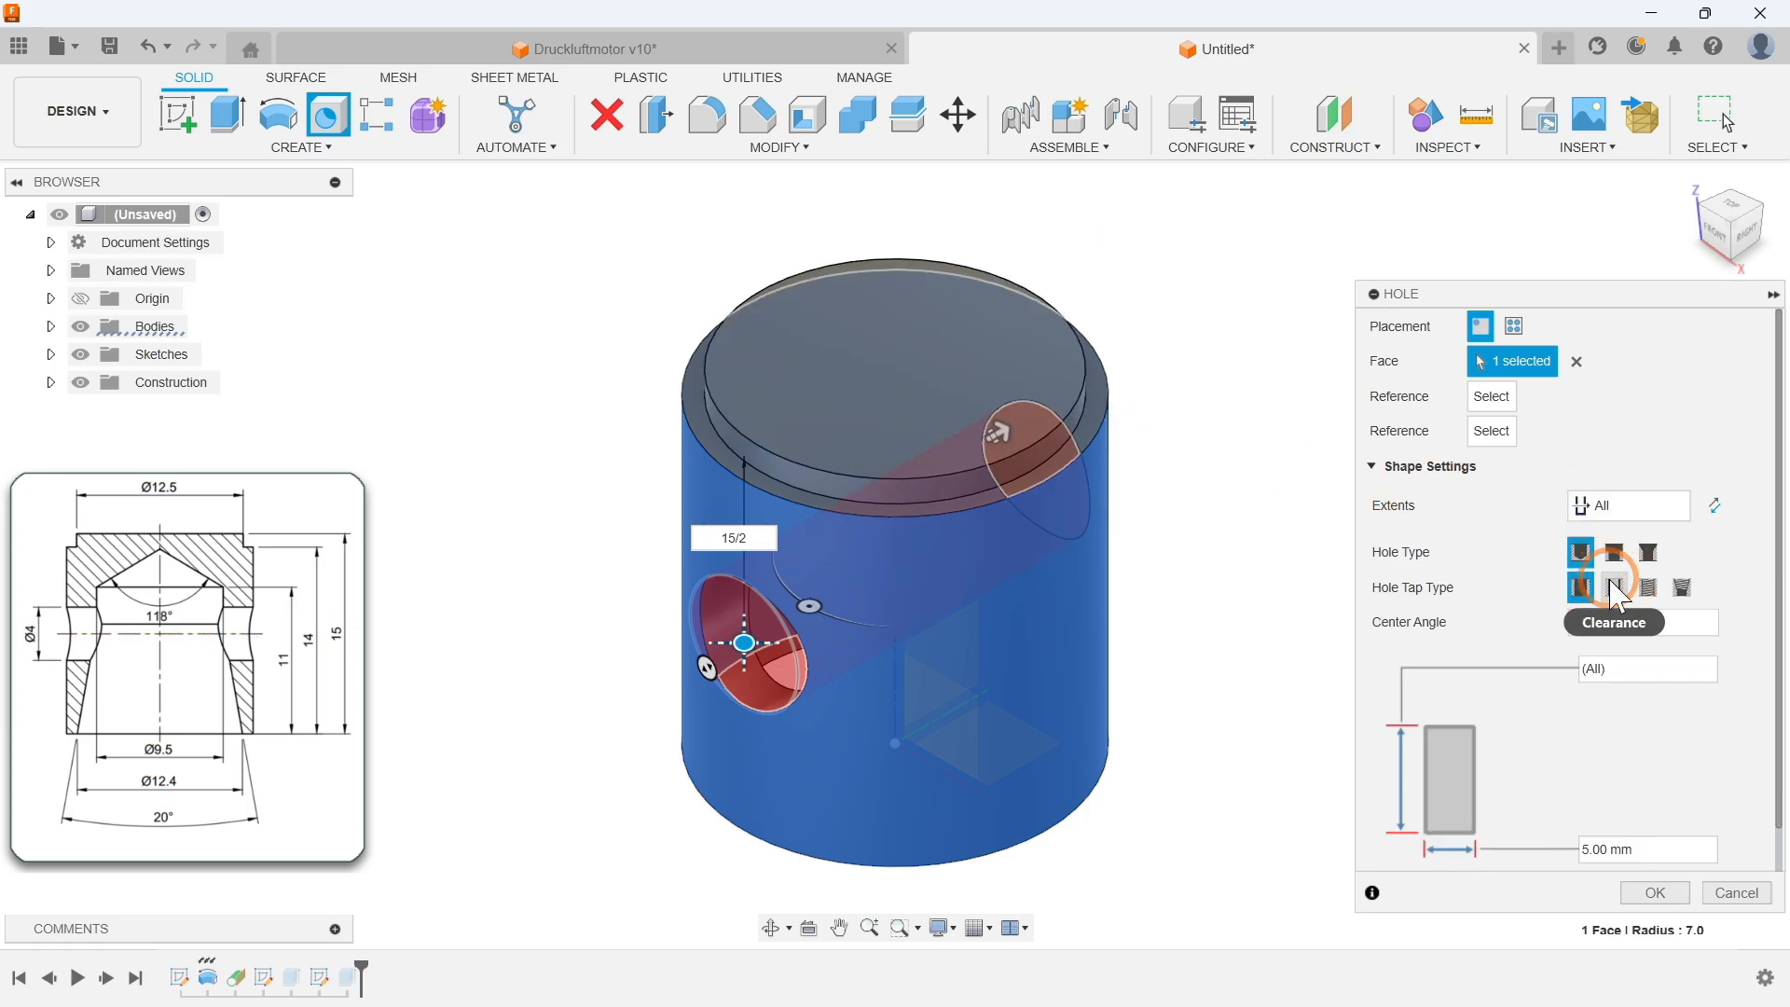
{"action": "left_click", "coordinate": [1646, 848]}
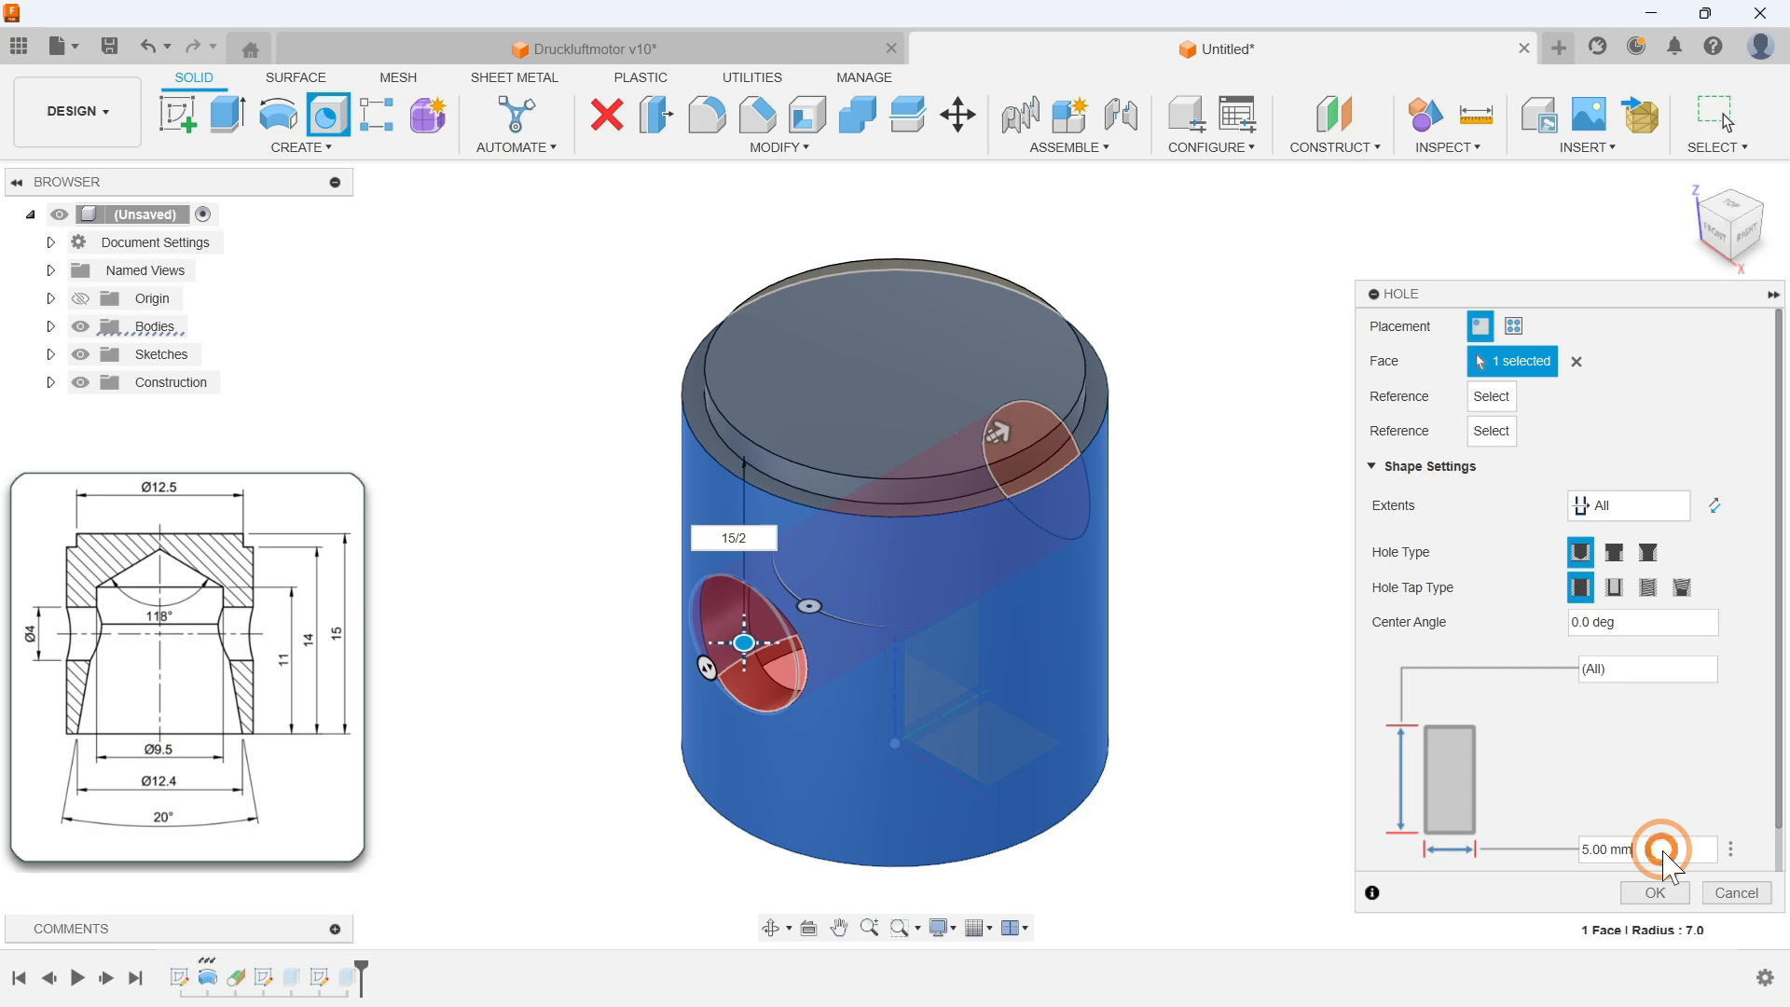
{"action": "type", "text": "4"}
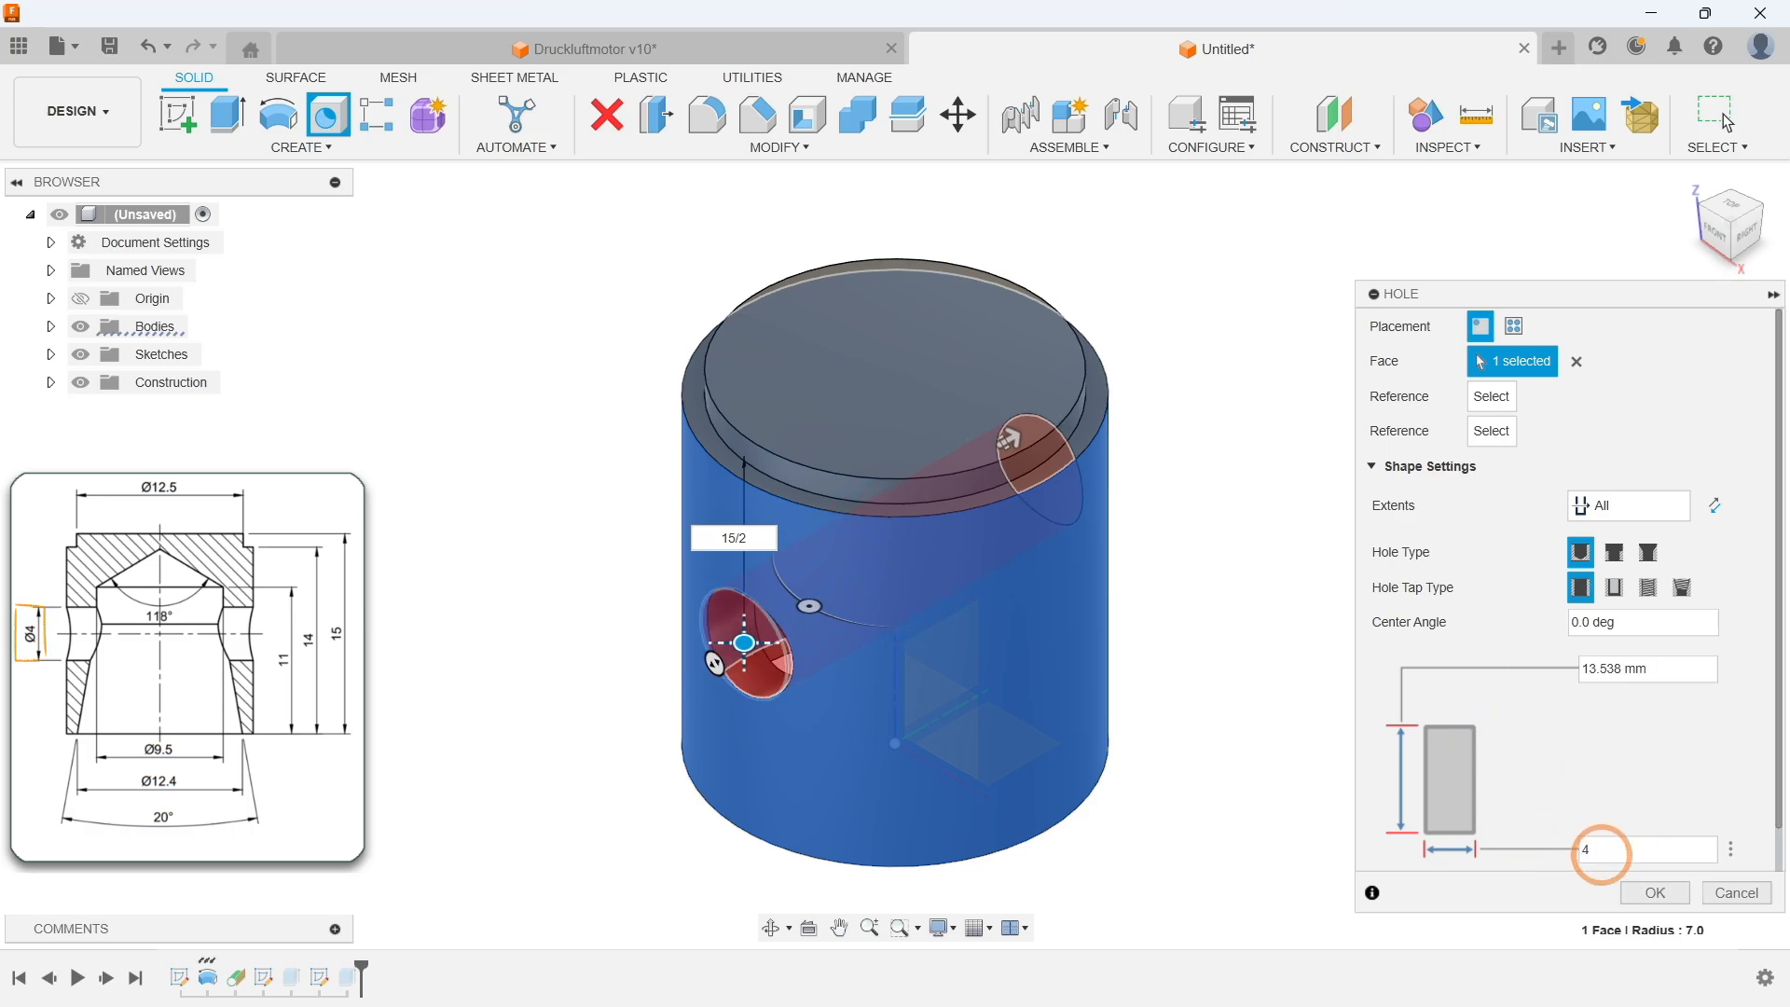
{"action": "left_click", "coordinate": [1652, 895]}
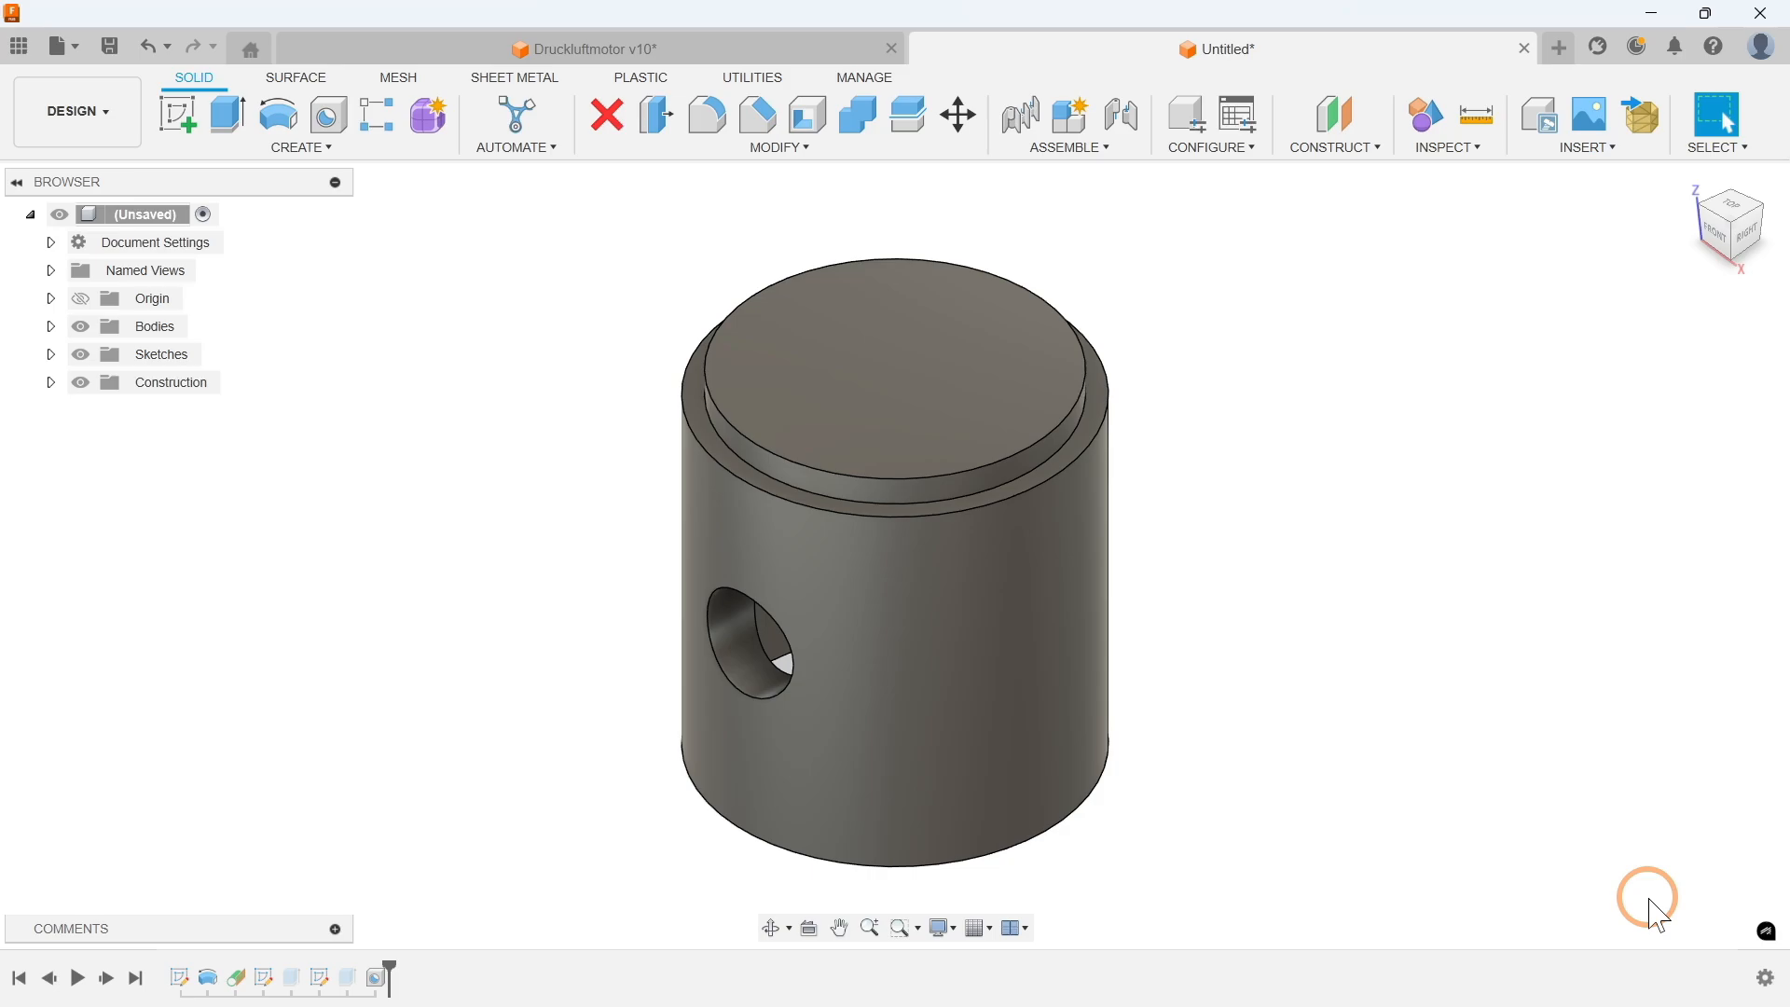
Step: Delete the suppressed cross-hole extrude feature from the timeline
{"action": "right_click", "coordinate": [347, 976]}
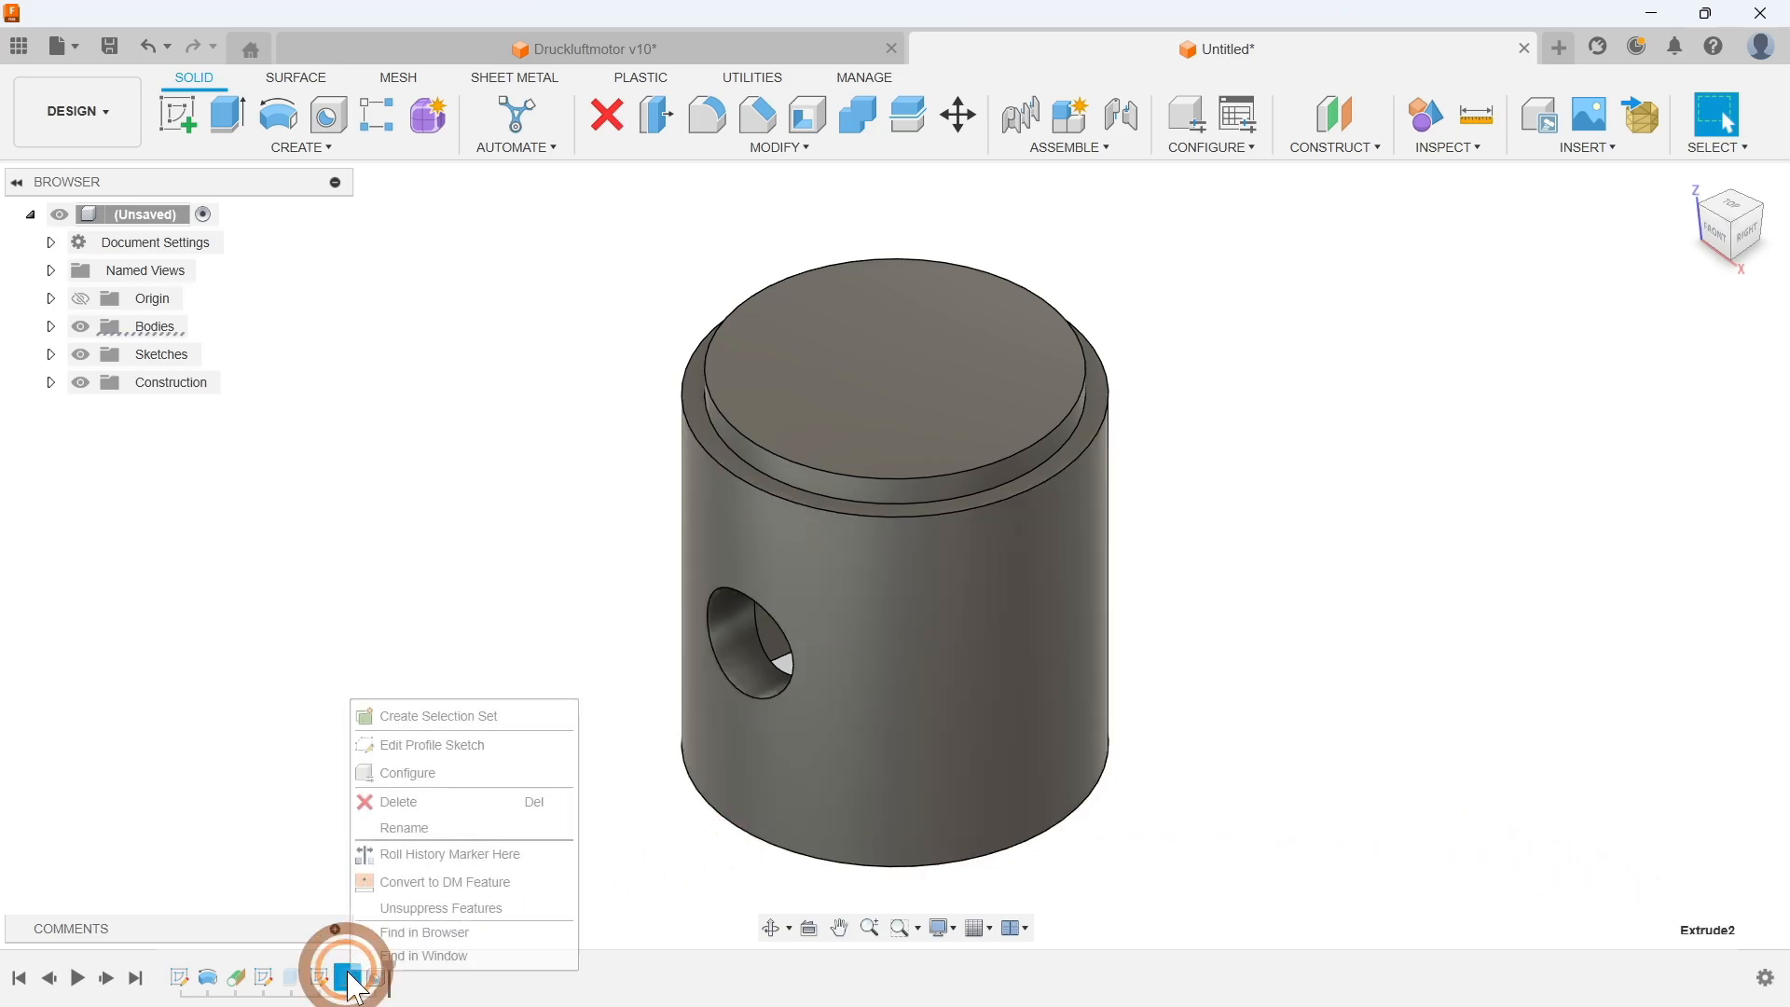
{"action": "left_click", "coordinate": [399, 800]}
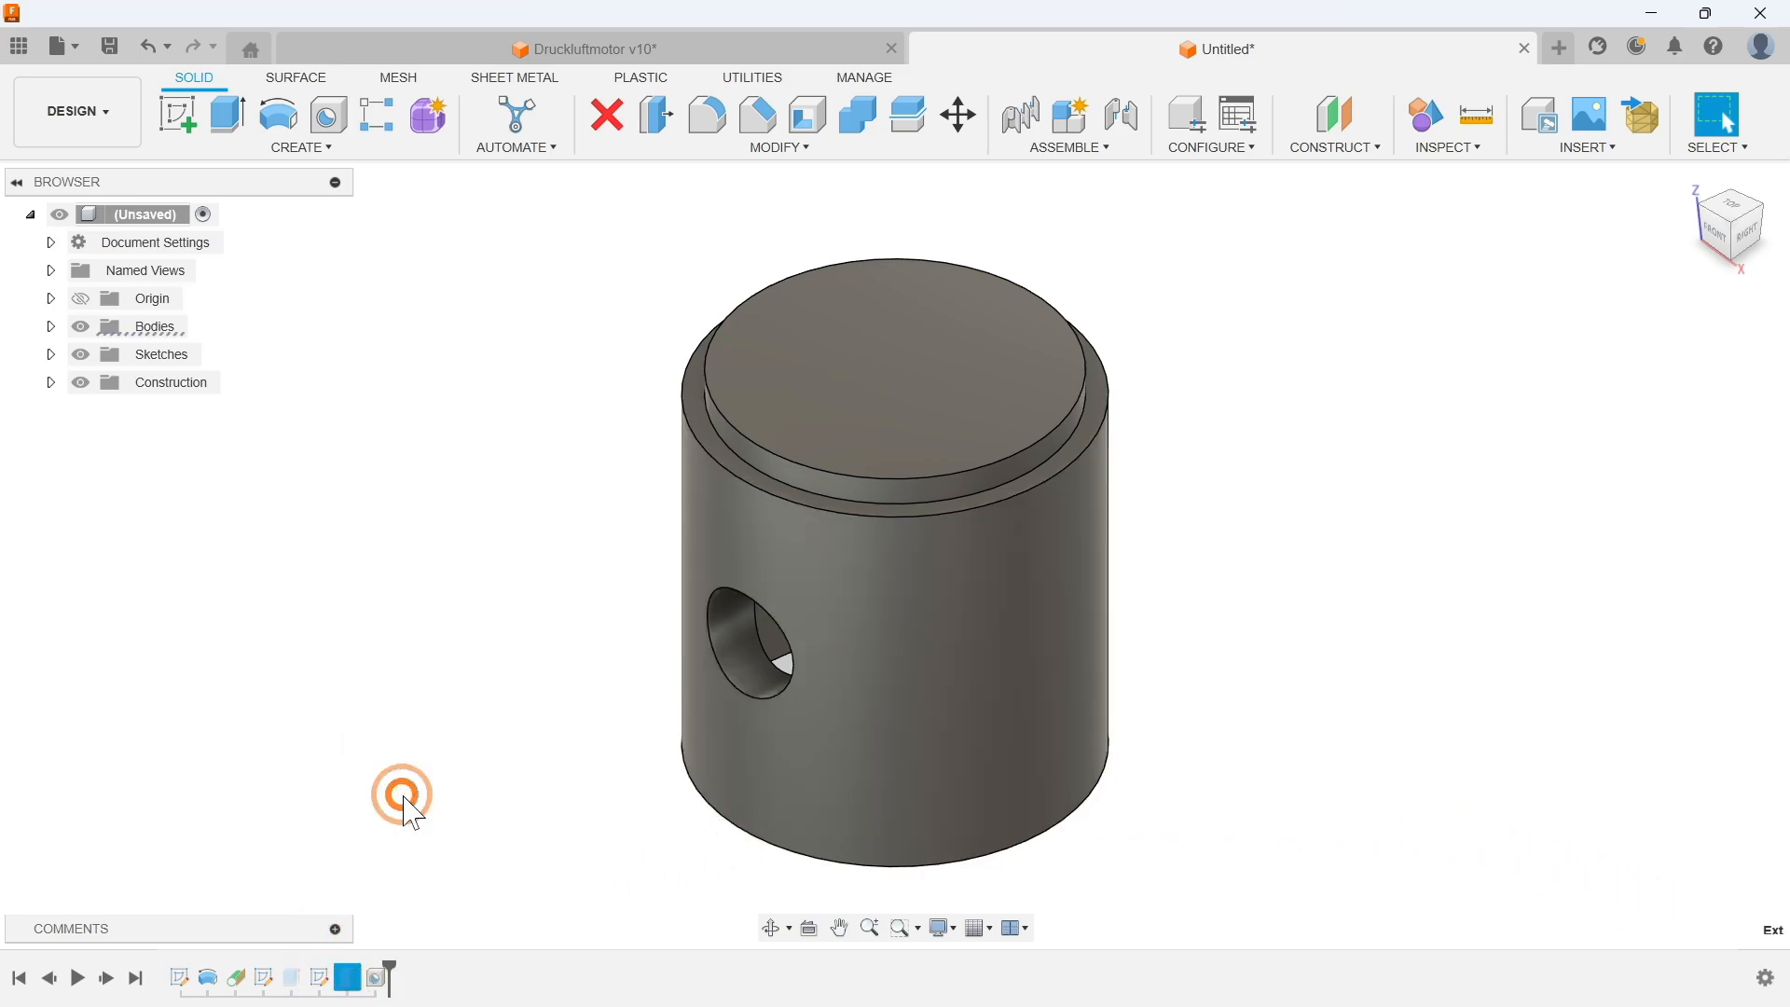
{"action": "left_click", "coordinate": [291, 974]}
{"action": "right_click", "coordinate": [291, 974]}
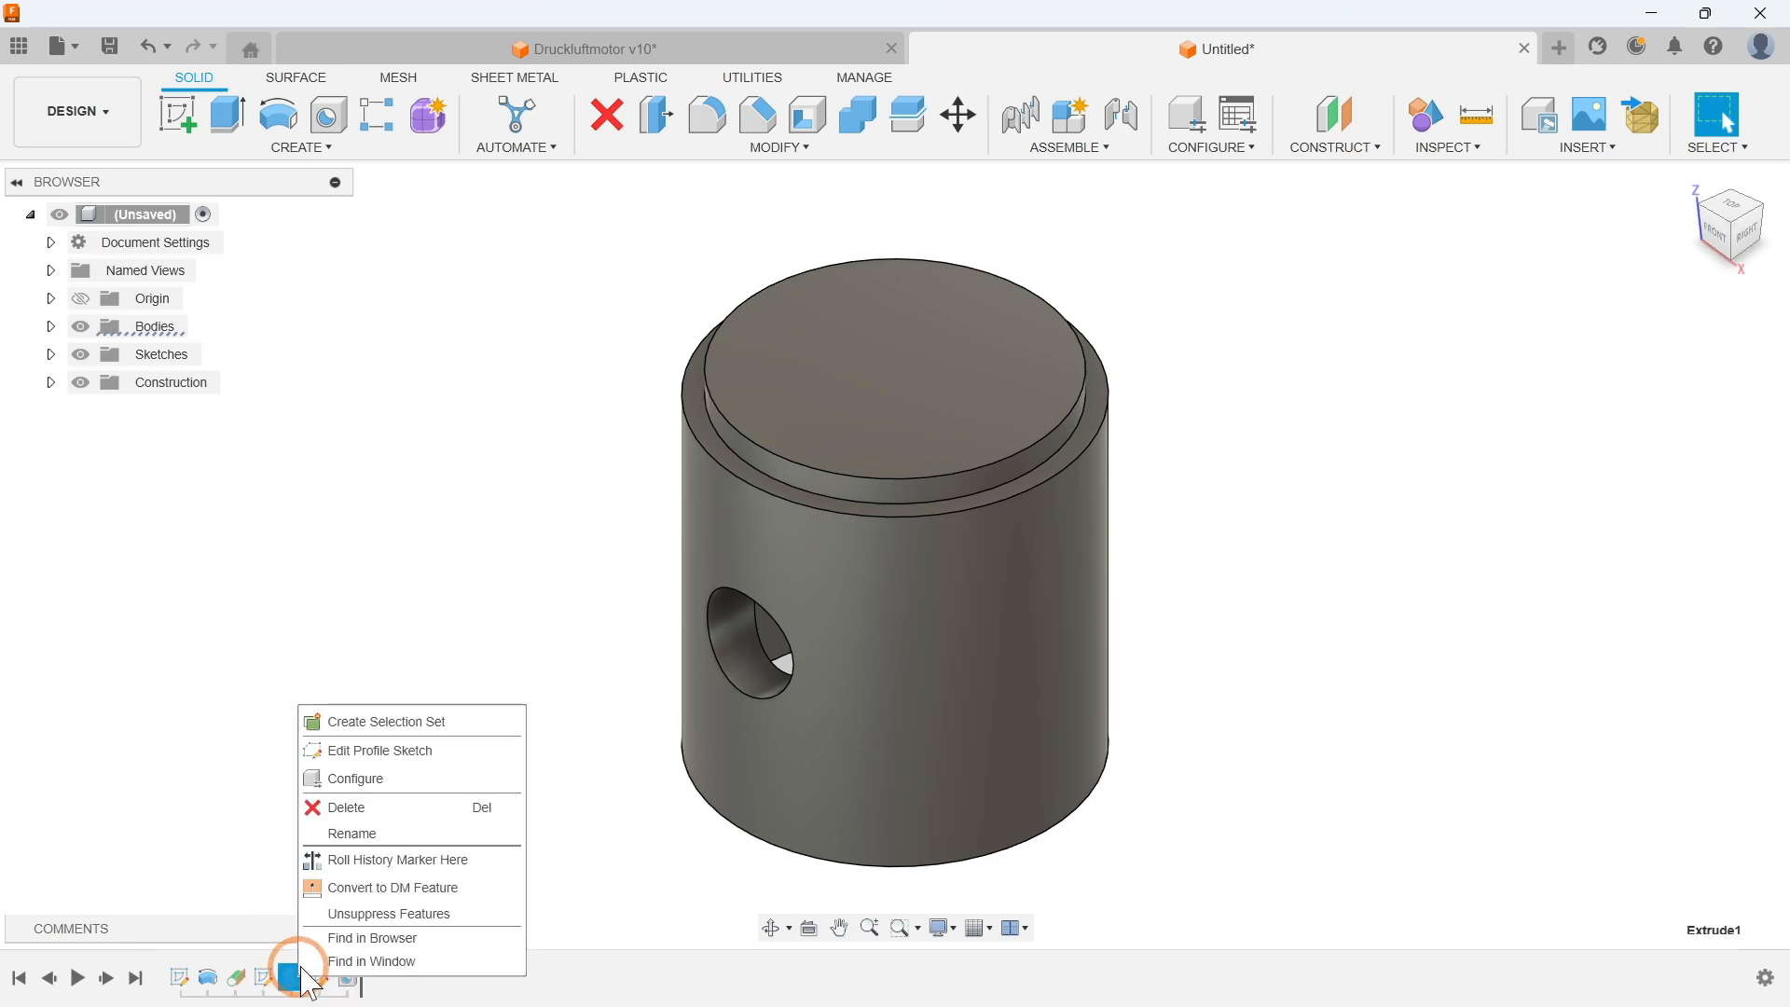
{"action": "left_click", "coordinate": [354, 807]}
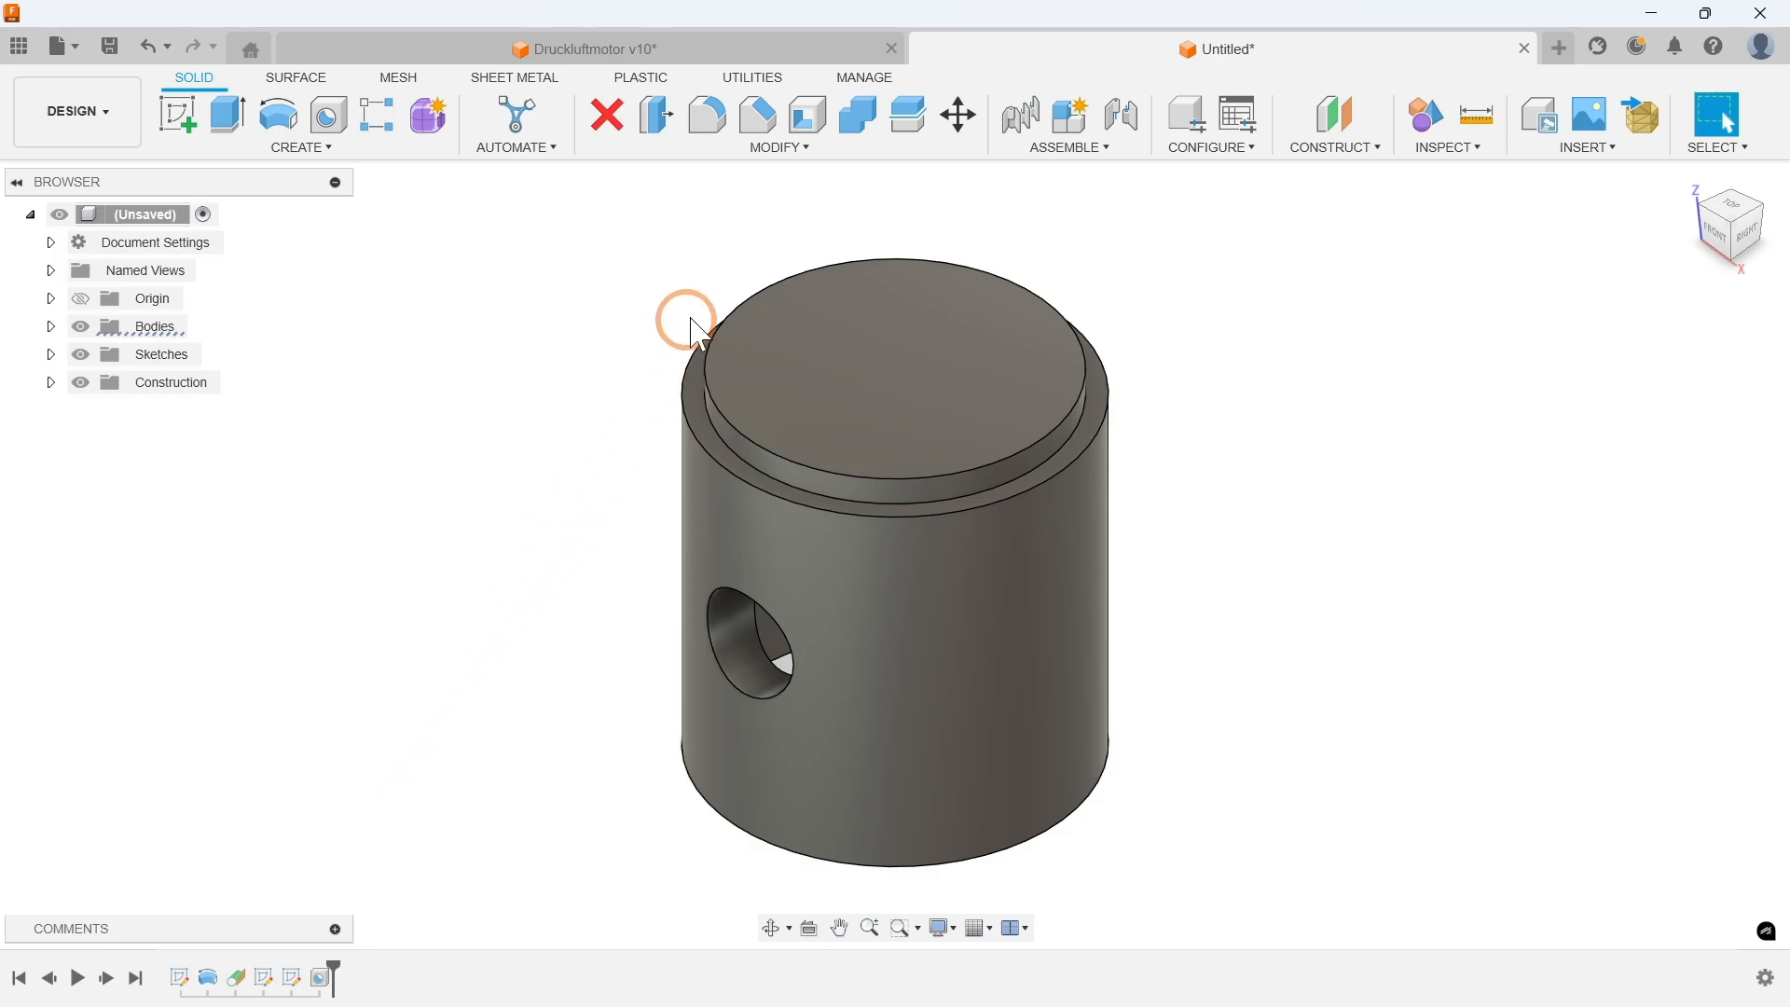
Step: Assign the Bronze physical material from the Metal library to the body
{"action": "left_click", "coordinate": [781, 148]}
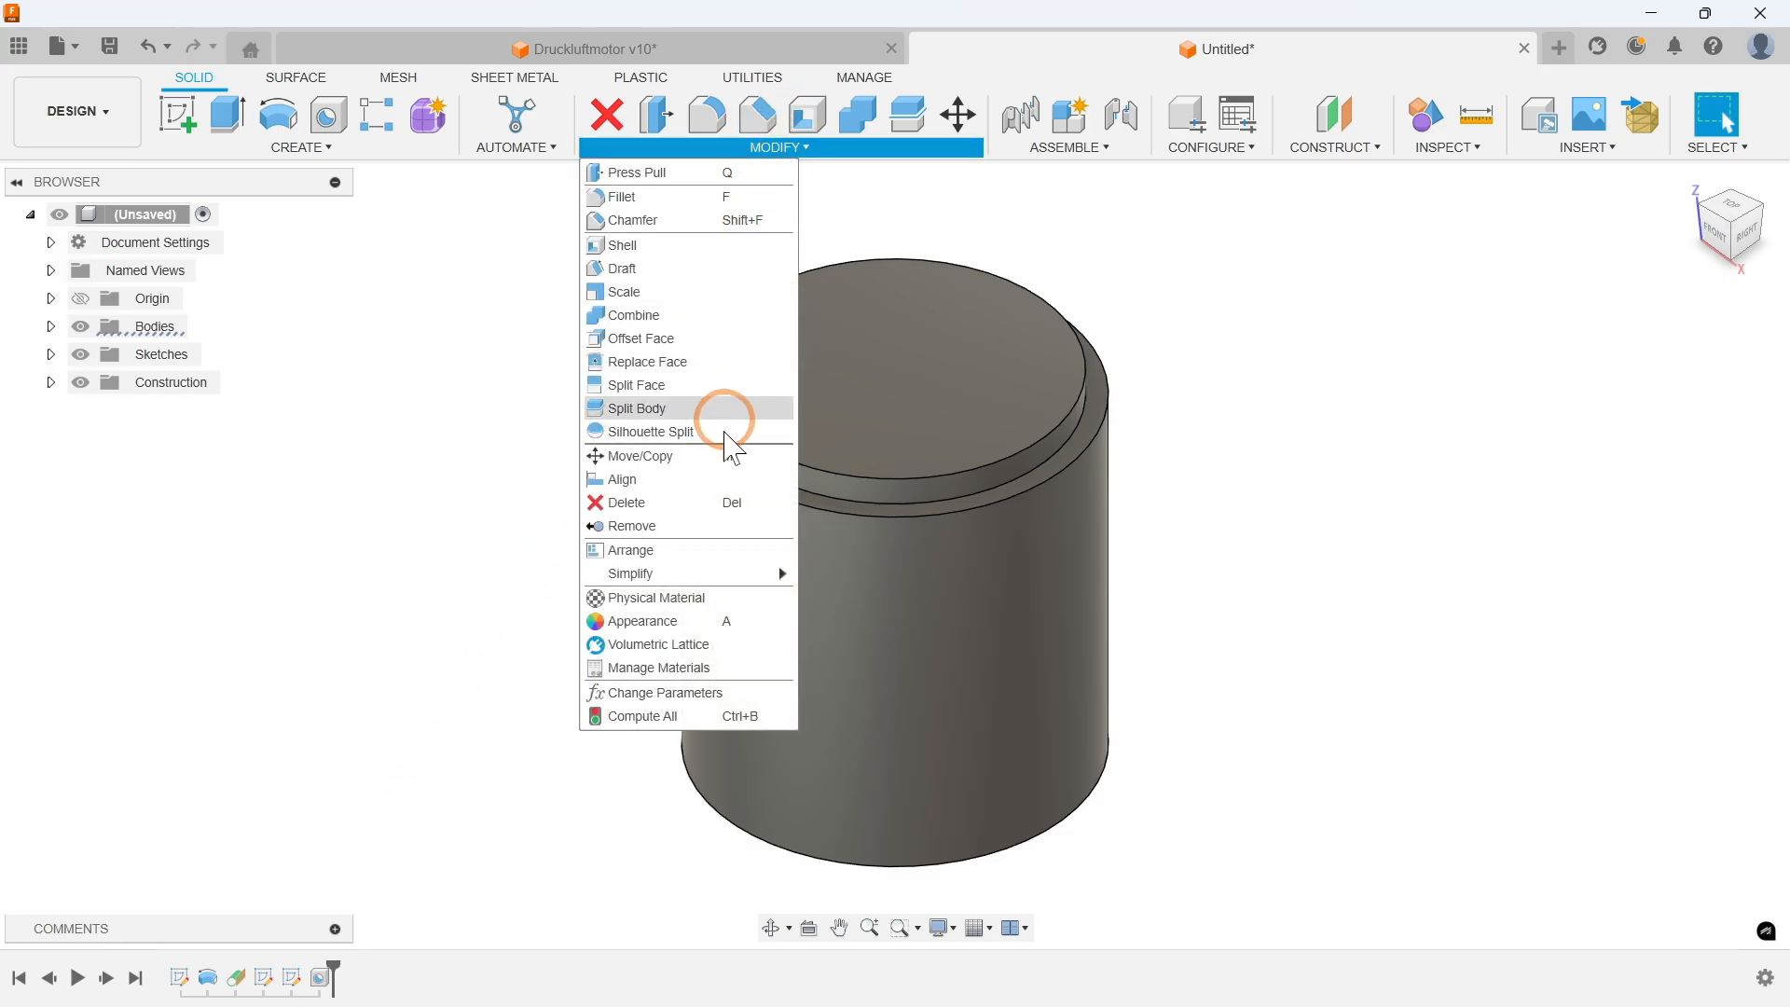
{"action": "left_click", "coordinate": [670, 599]}
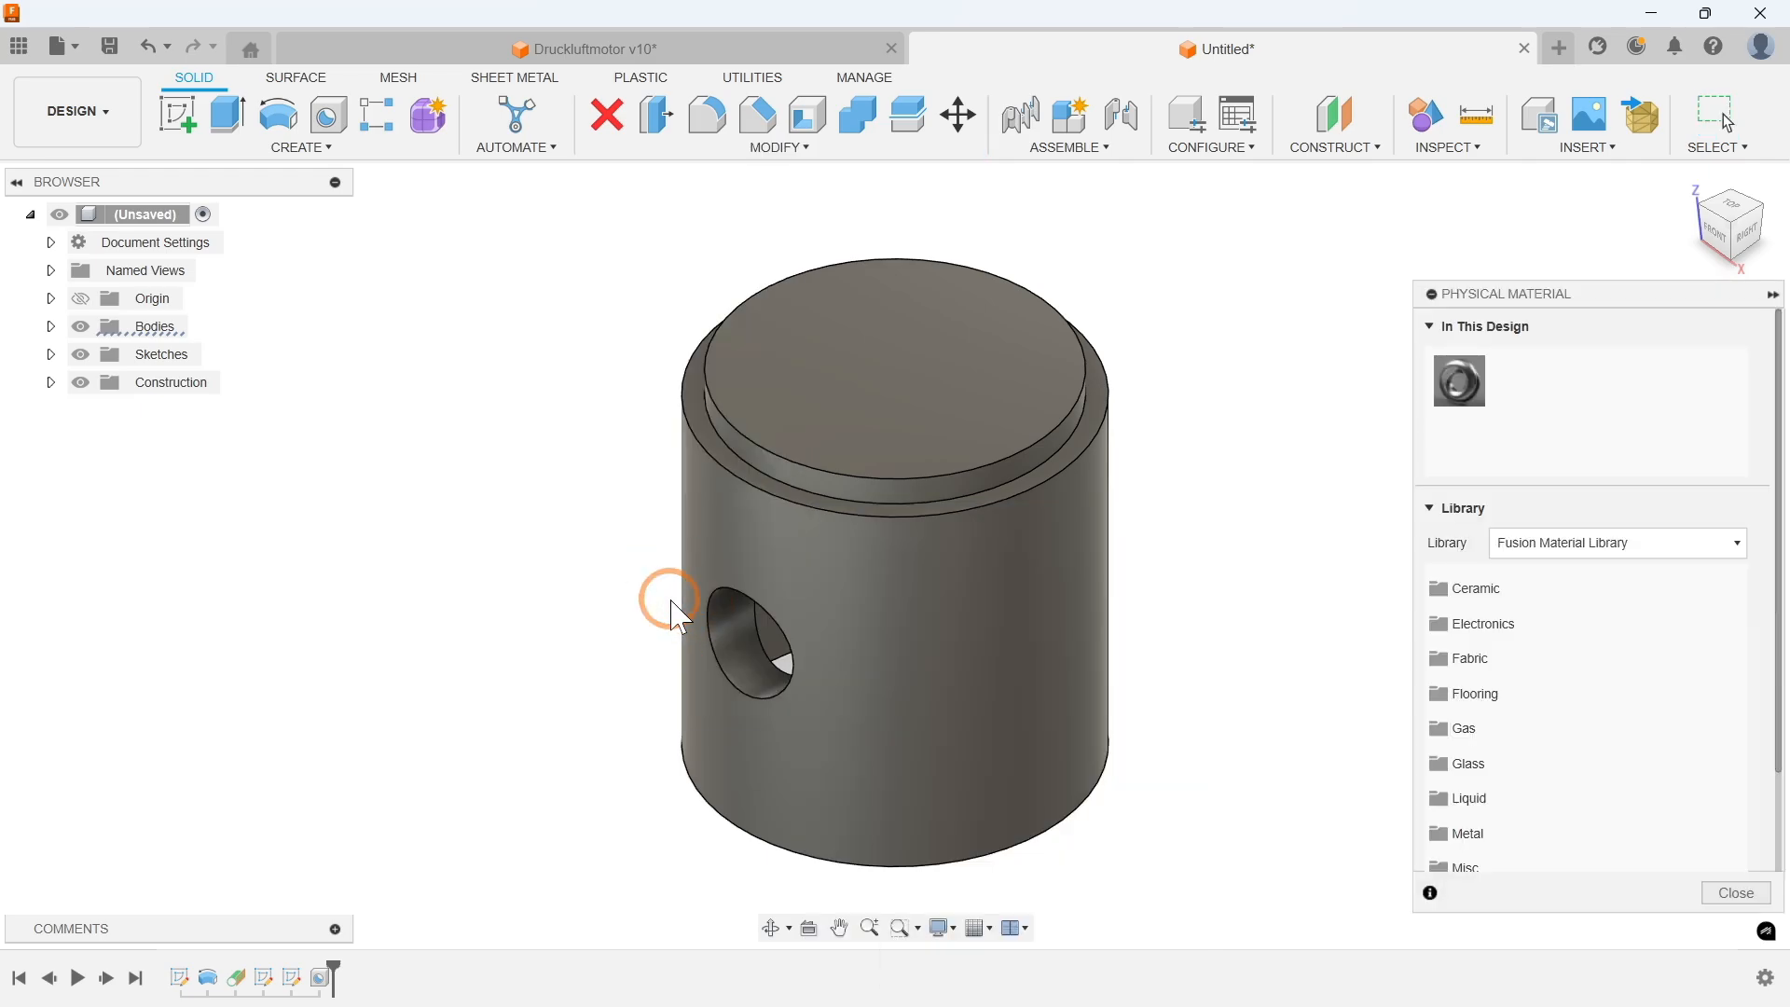
{"action": "scroll", "coordinate": [1514, 773], "scroll_direction": "down", "scroll_amount": 1}
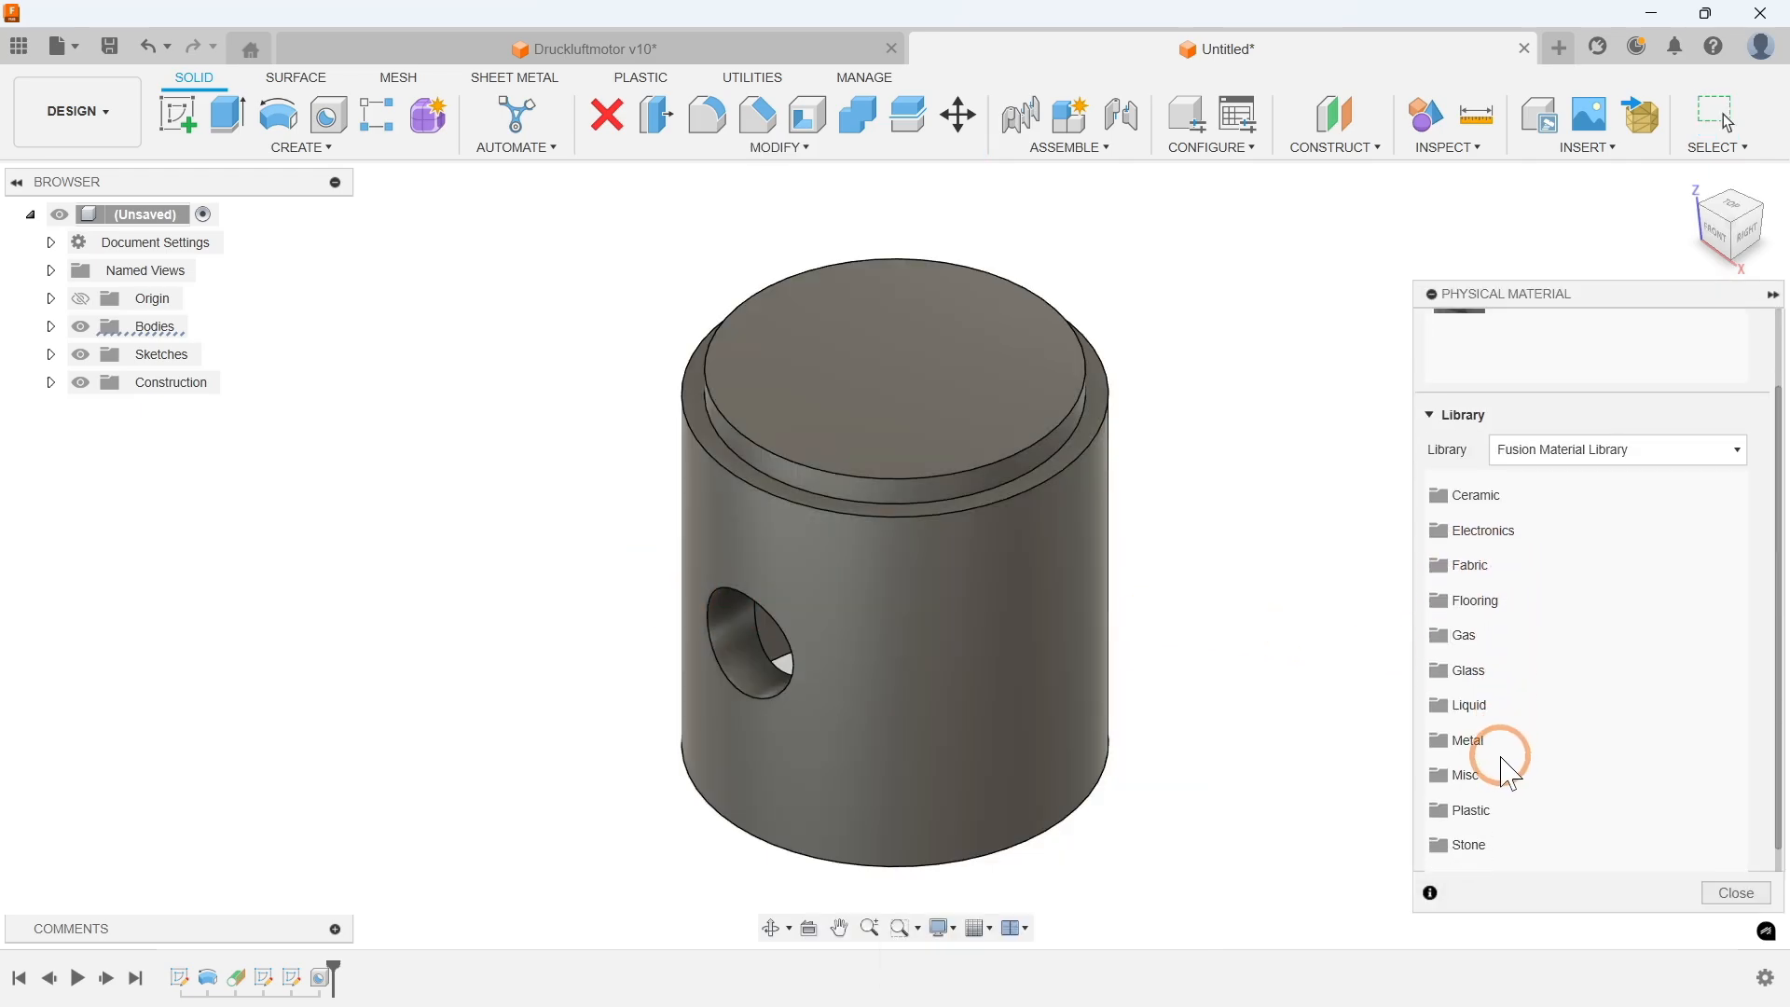
{"action": "left_click", "coordinate": [1479, 739]}
{"action": "scroll", "coordinate": [1487, 732], "scroll_direction": "down", "scroll_amount": 1}
{"action": "scroll", "coordinate": [1496, 727], "scroll_direction": "down", "scroll_amount": 12}
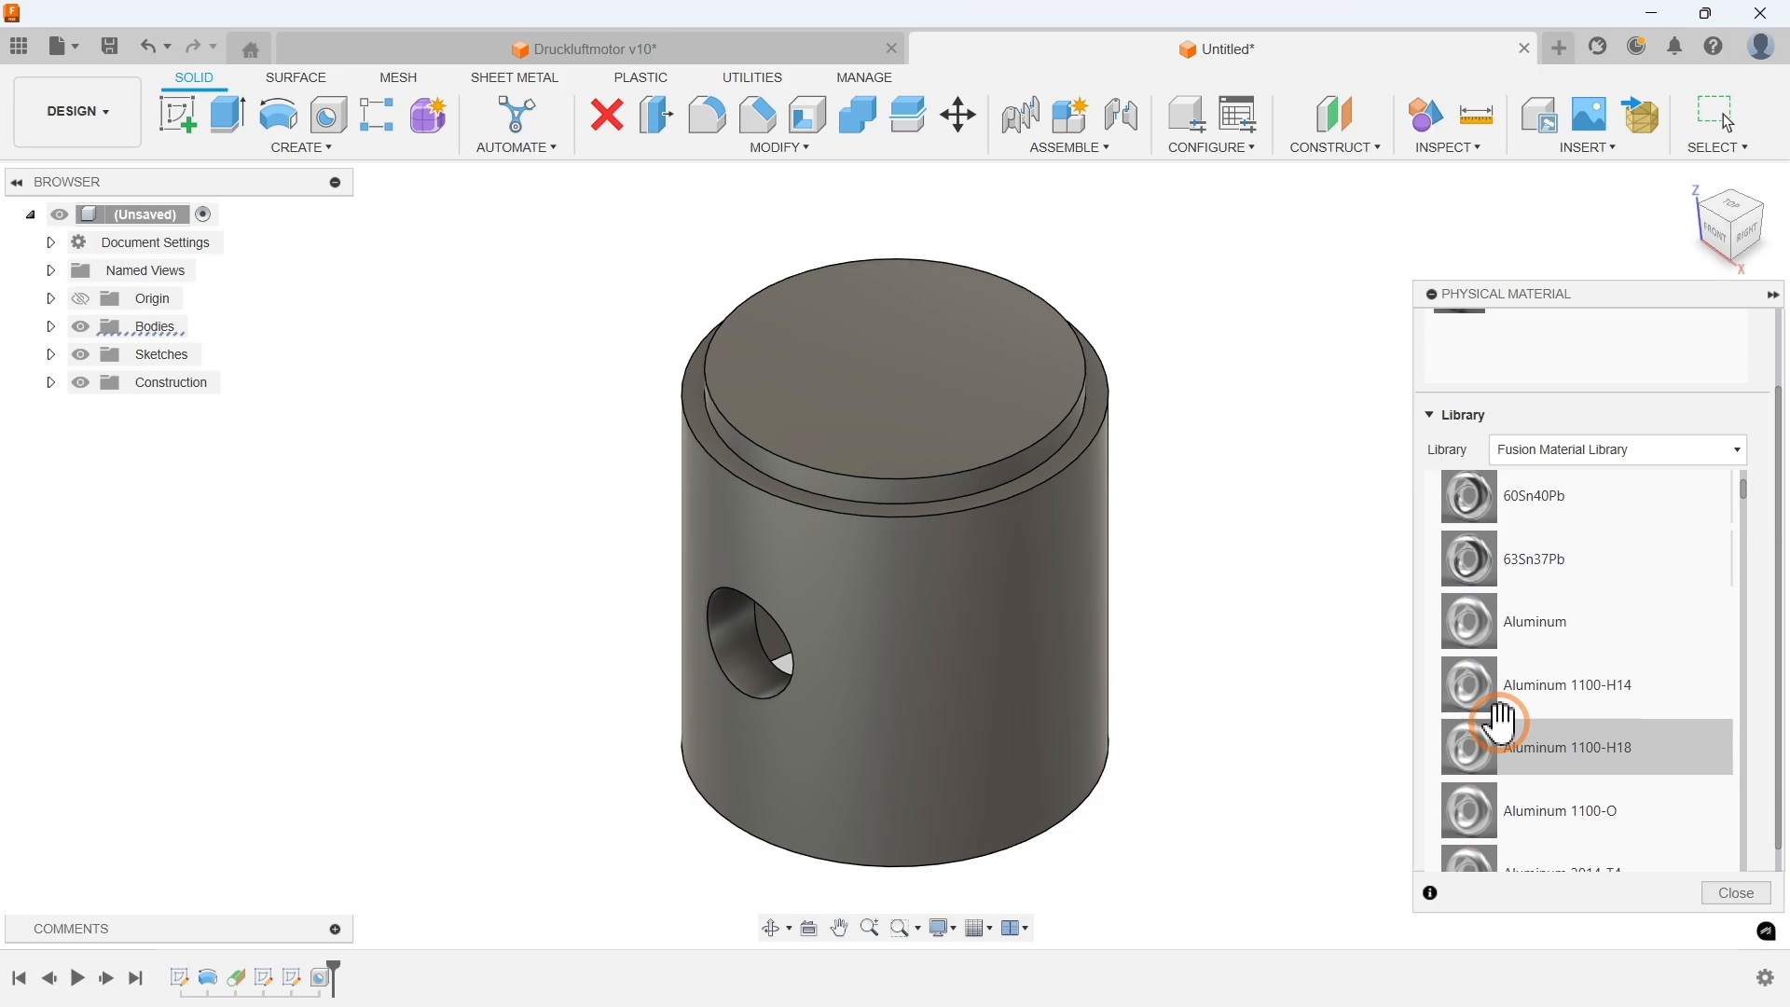
{"action": "scroll", "coordinate": [1520, 704], "scroll_direction": "down", "scroll_amount": 10}
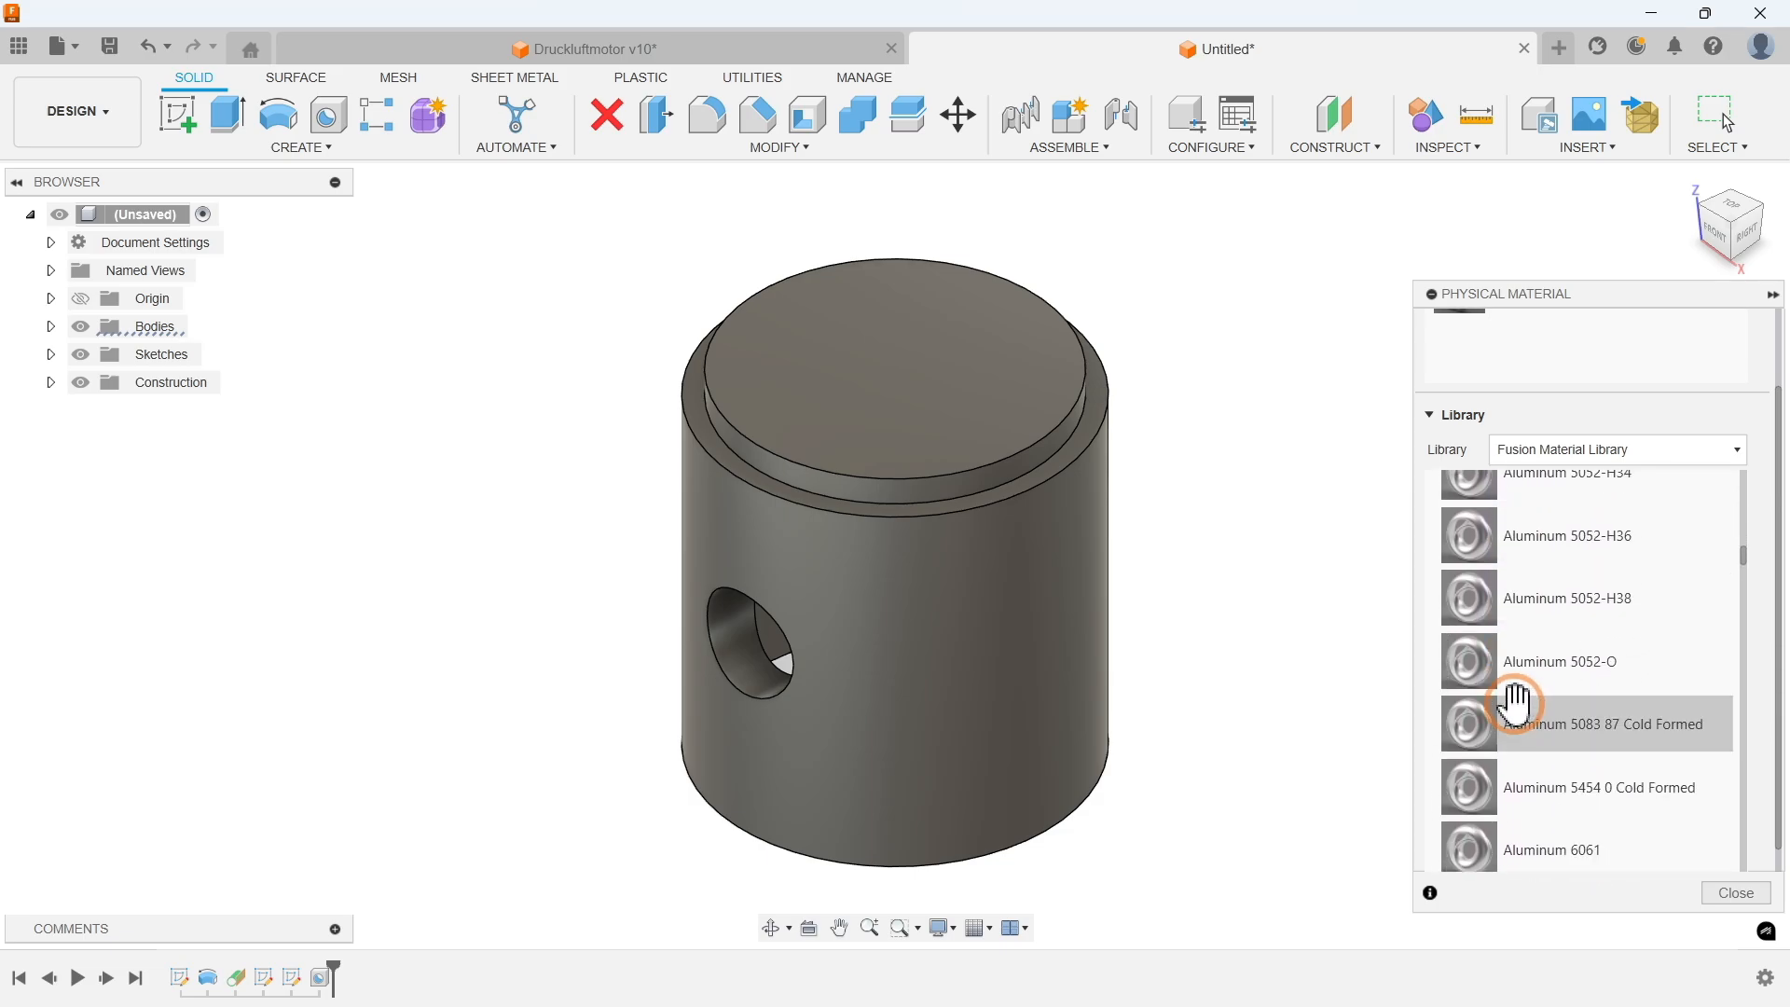
{"action": "scroll", "coordinate": [1533, 638], "scroll_direction": "down", "scroll_amount": 3}
{"action": "left_click_drag", "start_coordinate": [1551, 652], "coordinate": [1060, 599]}
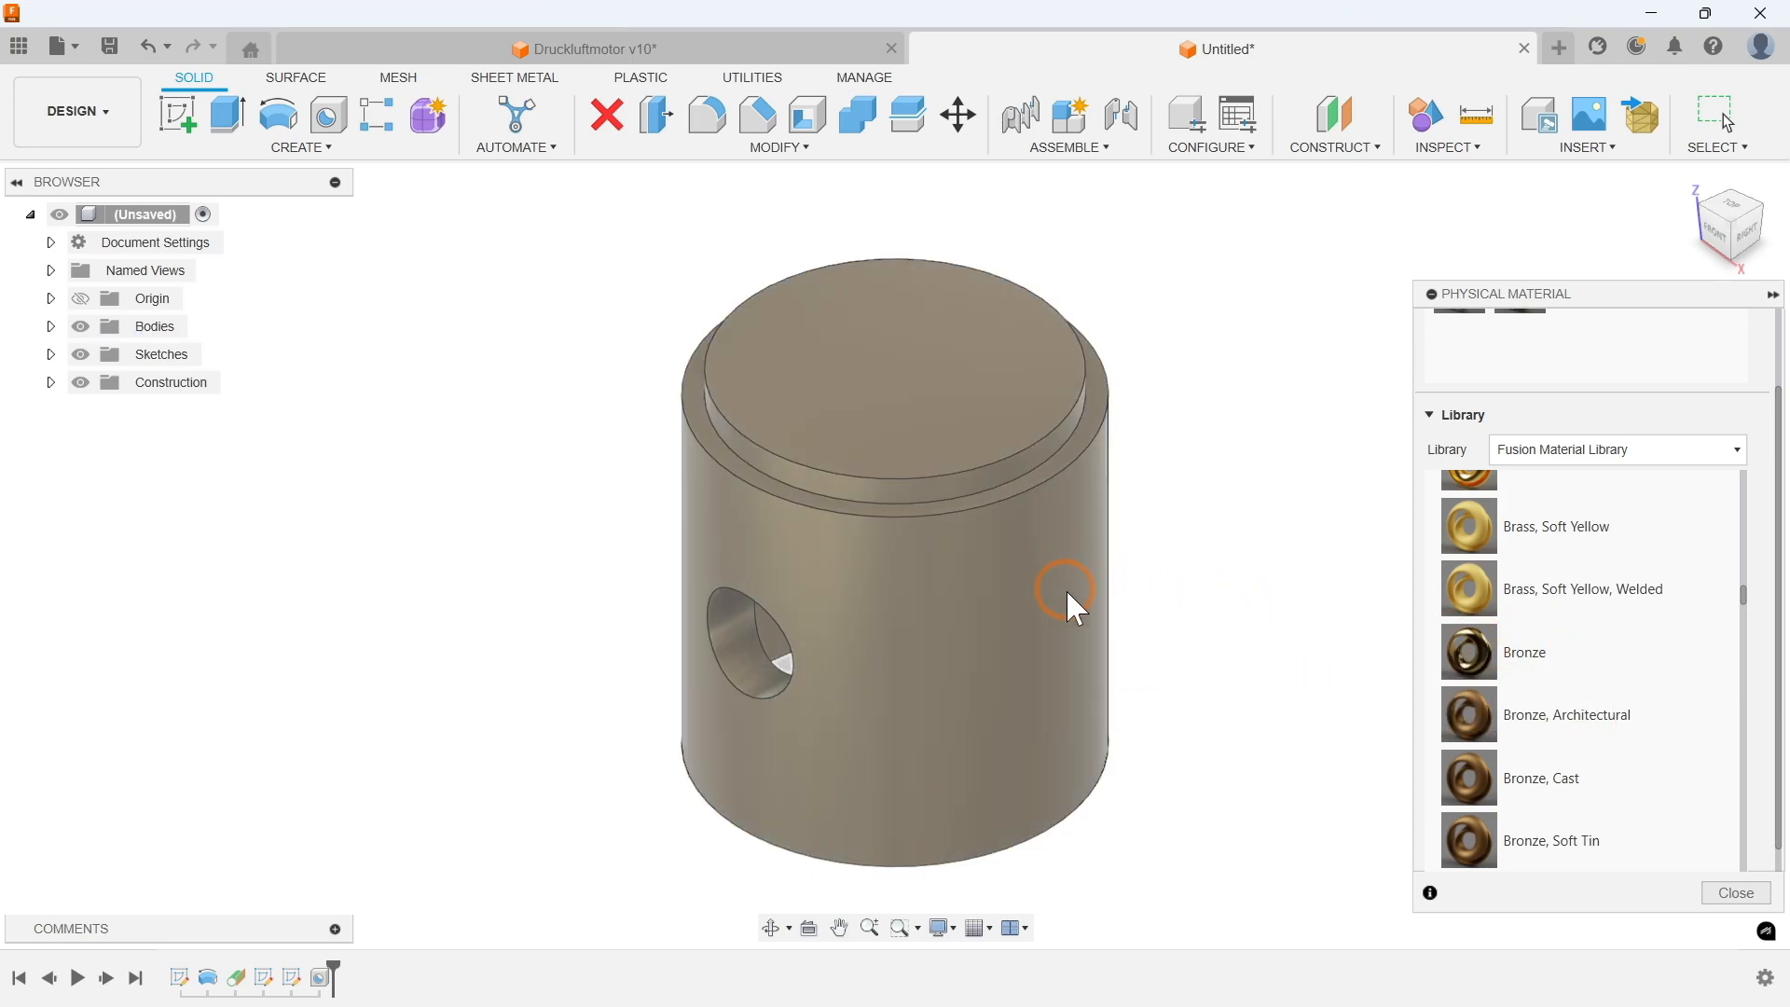
{"action": "left_click", "coordinate": [1736, 892]}
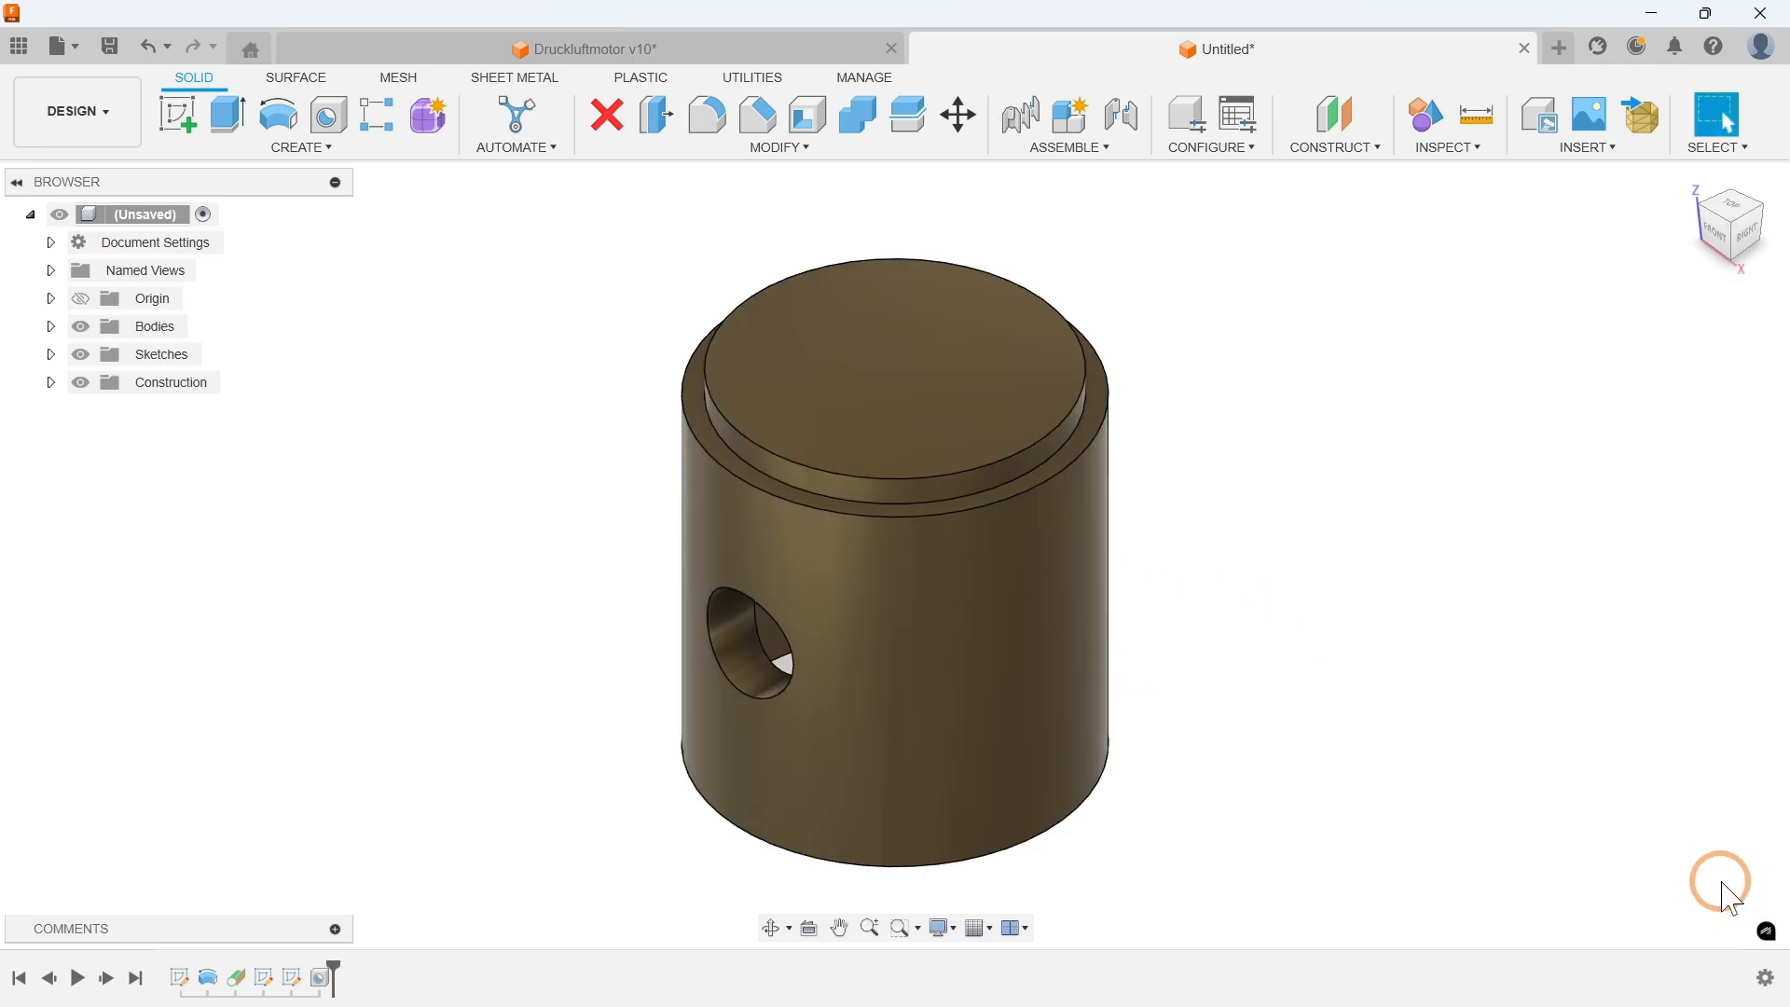
Step: Save the design as Kolben
{"action": "left_click", "coordinate": [103, 47]}
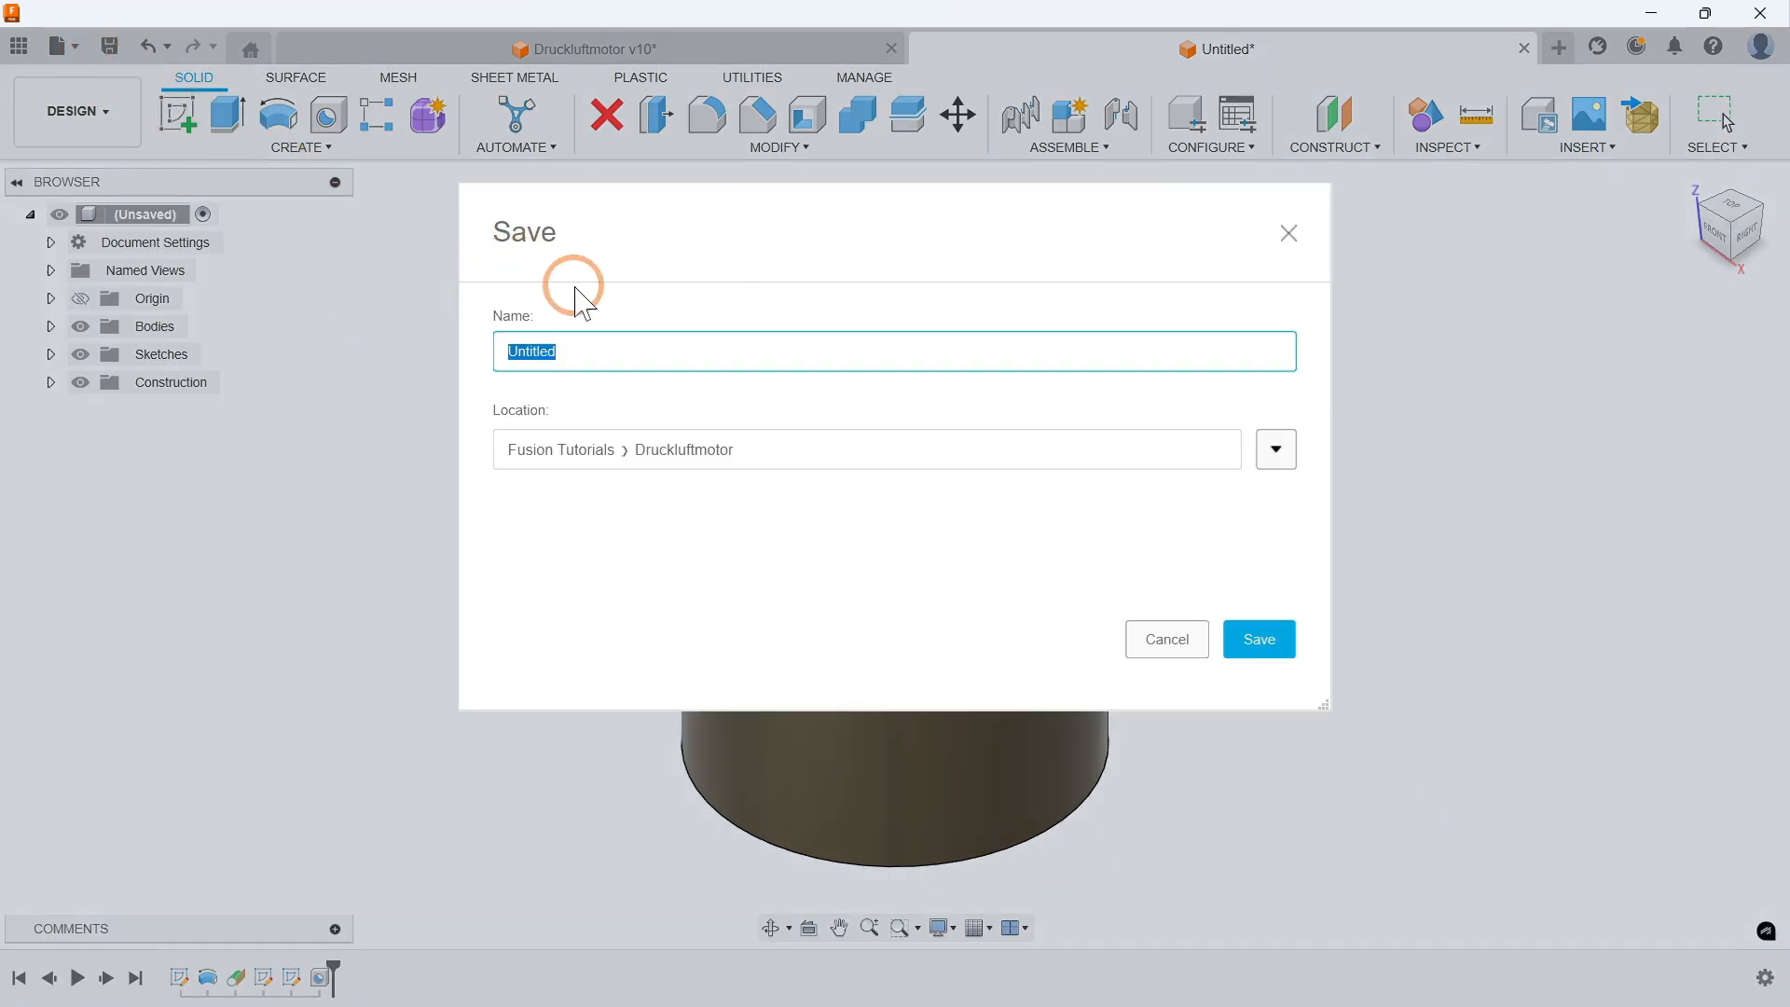
{"action": "type", "text": "Kolben"}
{"action": "left_click", "coordinate": [1260, 639]}
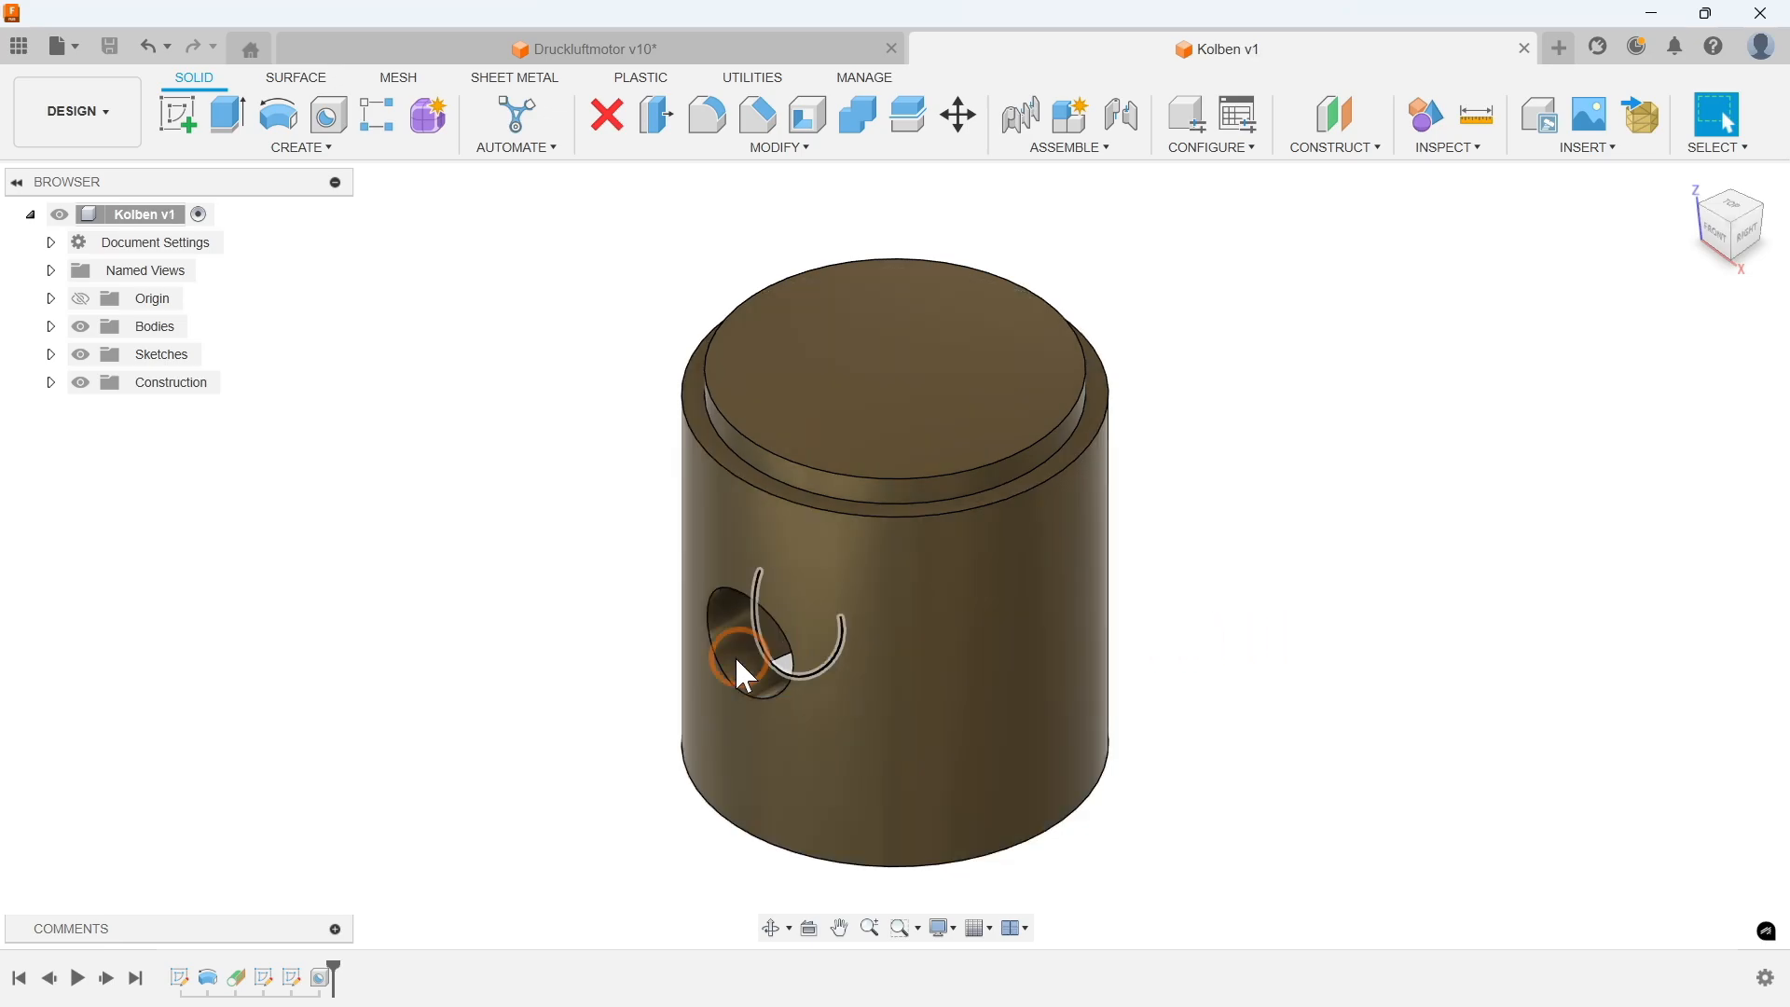
Step: Play back the design timeline from the start
{"action": "left_click", "coordinate": [78, 978]}
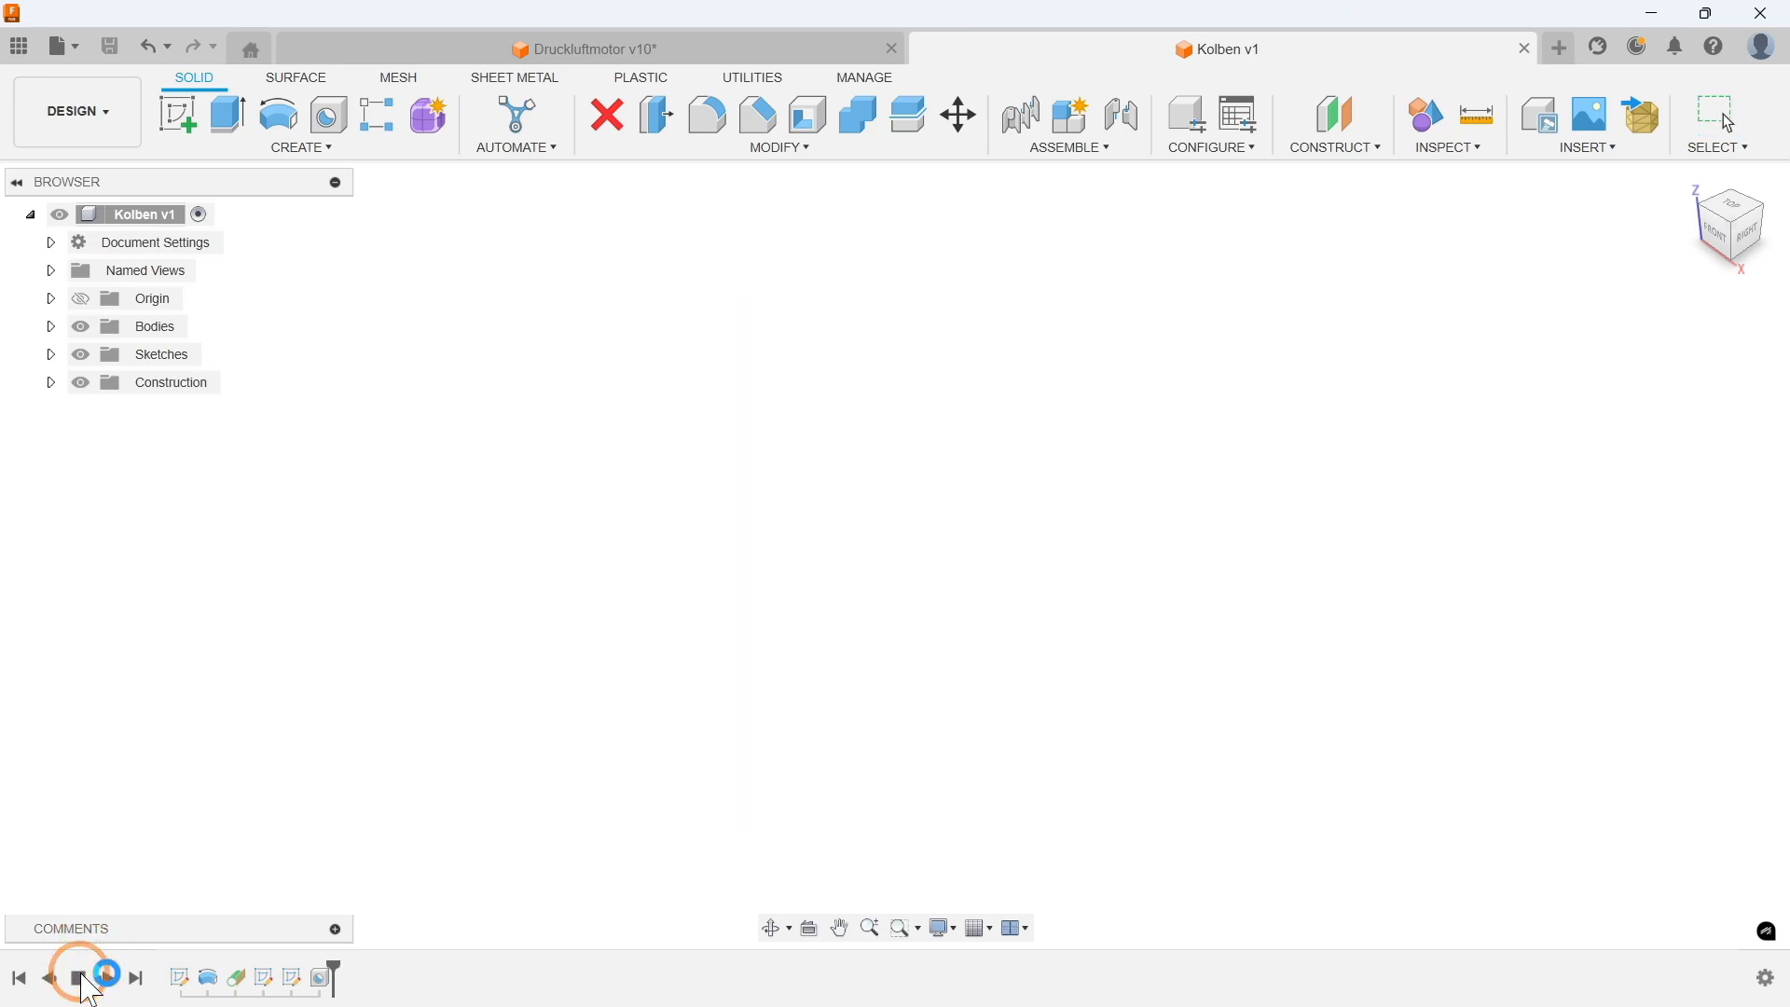